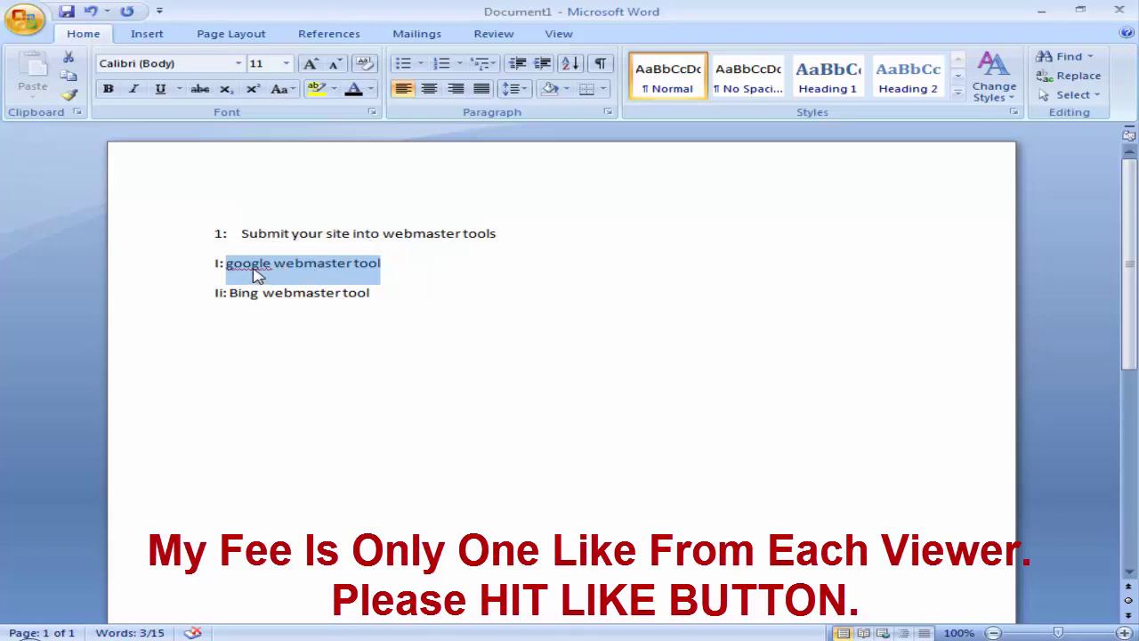
- Select the 'Bing webmaster tool' line in the Word notes, then minimize Word to return to Chrome
{"action": "left_click_drag", "start_coordinate": [388, 298], "coordinate": [229, 294]}
{"action": "left_click", "coordinate": [1036, 13]}
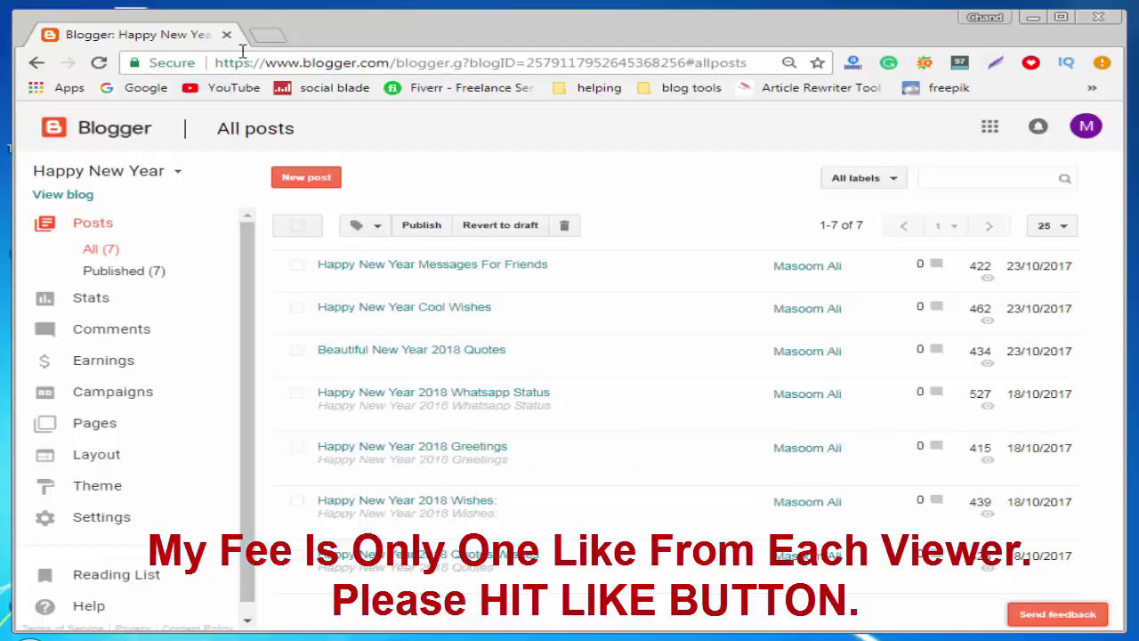
- Search Google for 'bing webmaster tools' in a new tab and open the Bing - Webmaster Tools result
{"action": "left_click", "coordinate": [267, 35]}
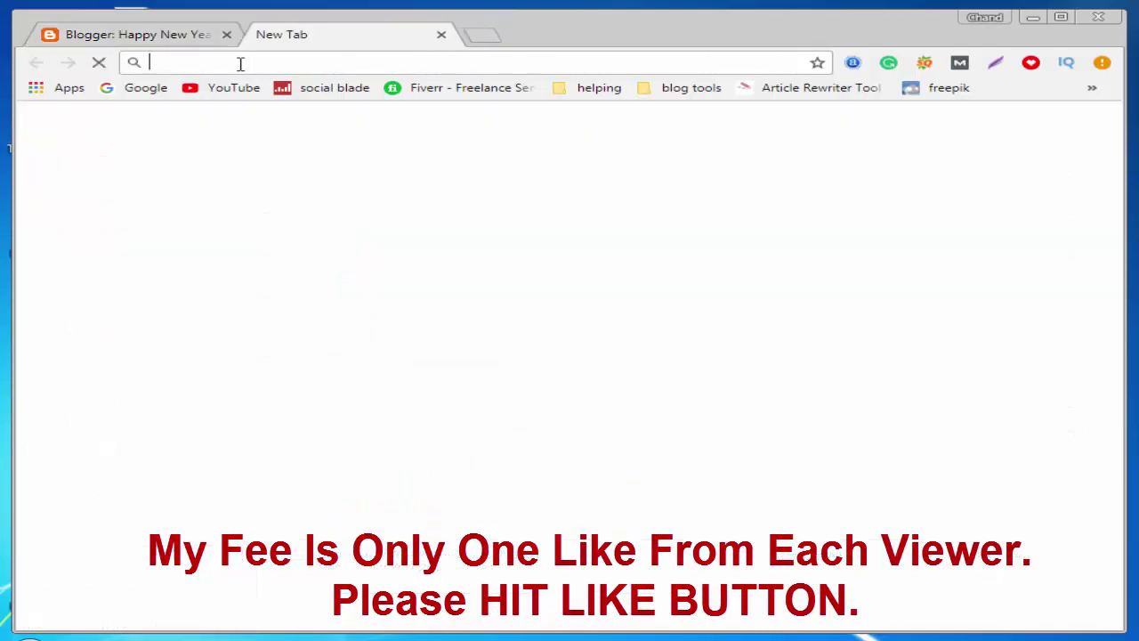
{"action": "type", "text": "bing we"}
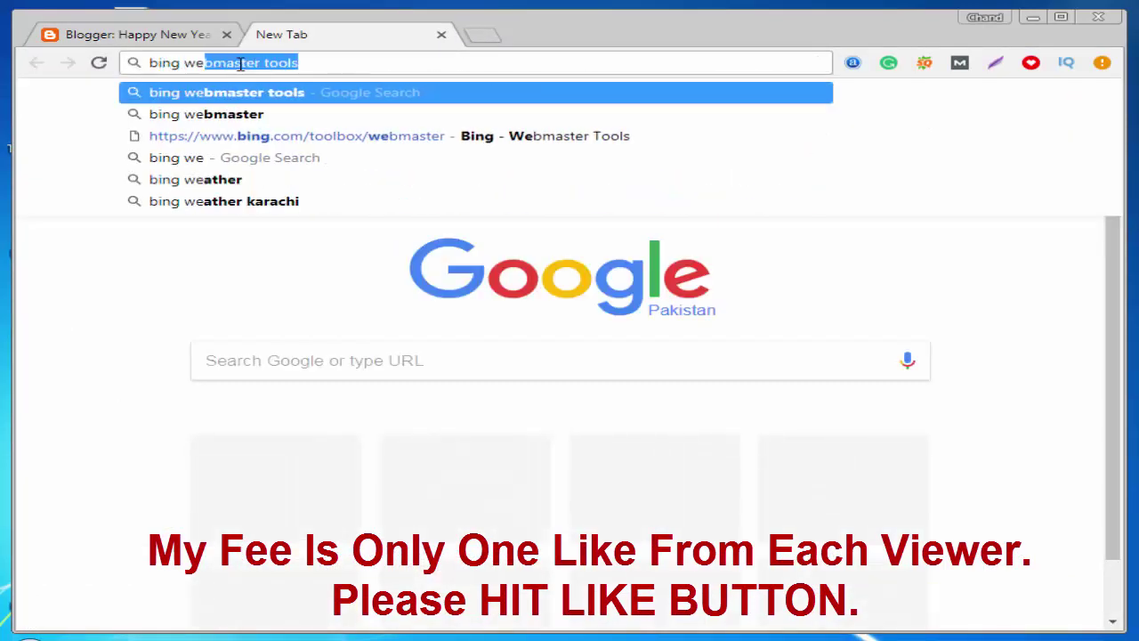
{"action": "key", "text": "Return"}
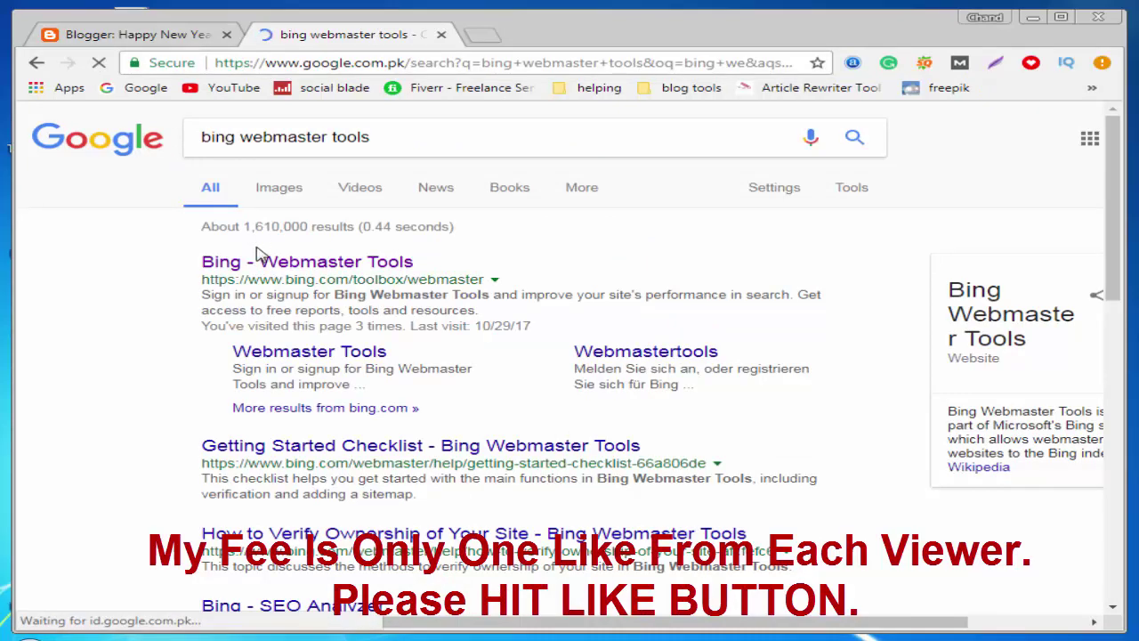
{"action": "left_click", "coordinate": [259, 262]}
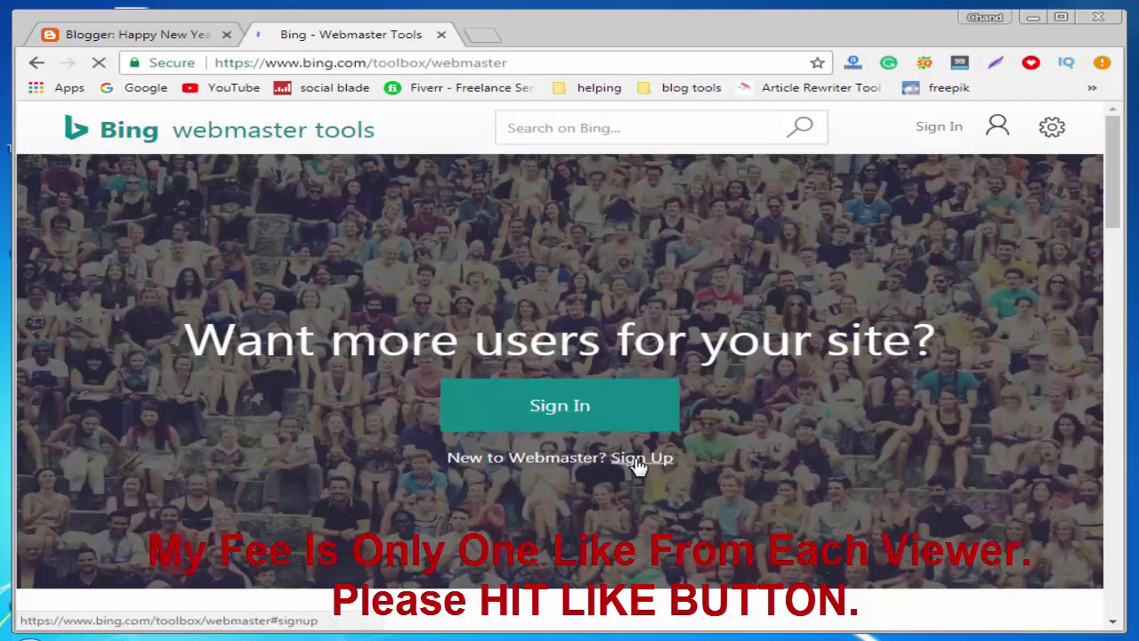
- Scroll to 'New to Webmaster?' and reach the Create password field of the Microsoft account sign-up form
{"action": "scroll", "coordinate": [633, 466], "scroll_direction": "down", "scroll_amount": 8}
{"action": "scroll", "coordinate": [619, 469], "scroll_direction": "down", "scroll_amount": 7}
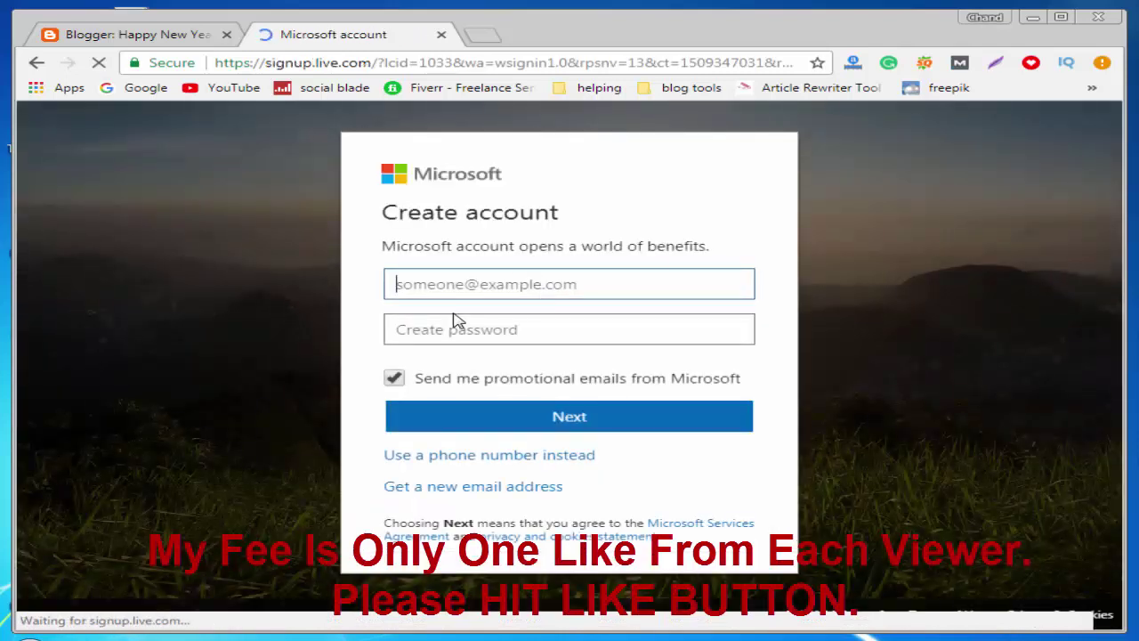
{"action": "left_click", "coordinate": [453, 326]}
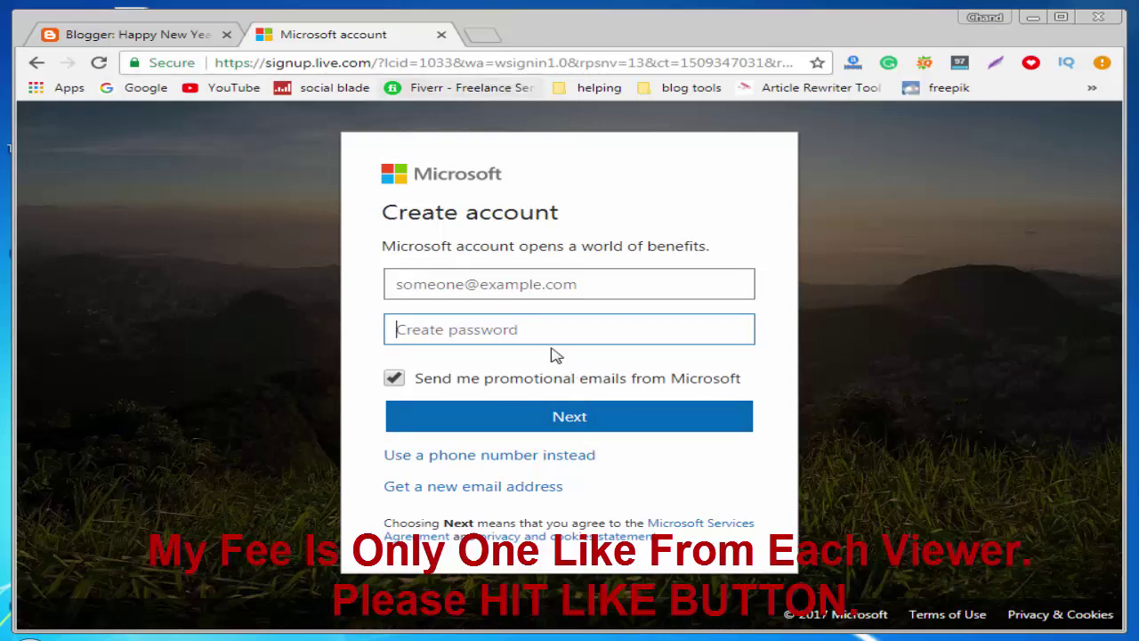
- Close the sign-up tab and add '2: submit your site into directories' as a new line in the Word notes
{"action": "left_click", "coordinate": [441, 34]}
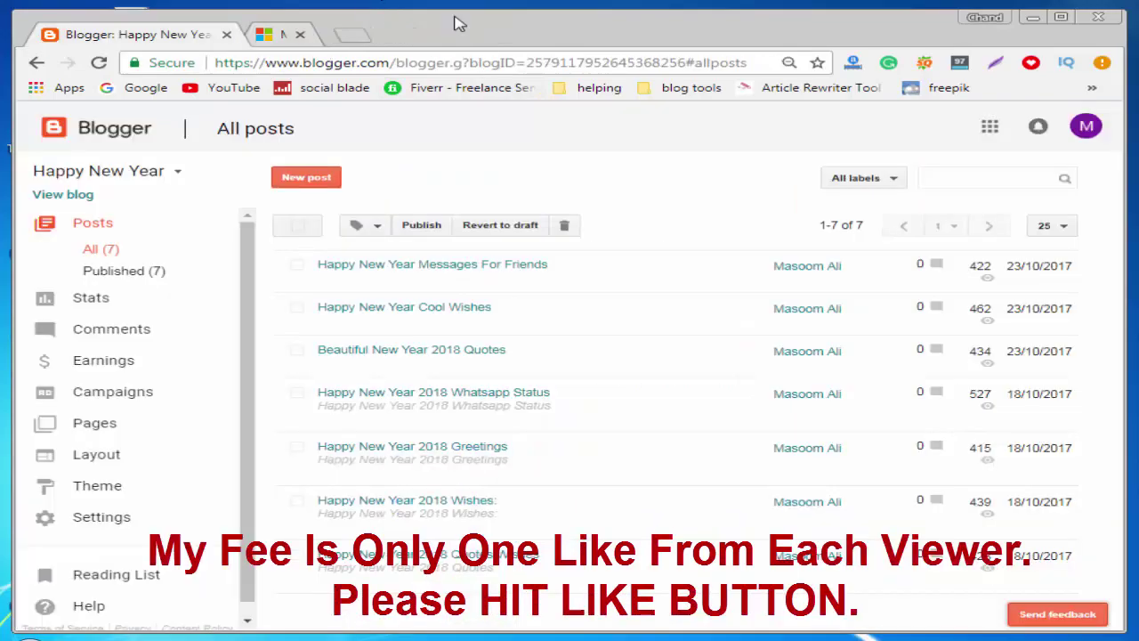
{"action": "left_click", "coordinate": [1032, 17]}
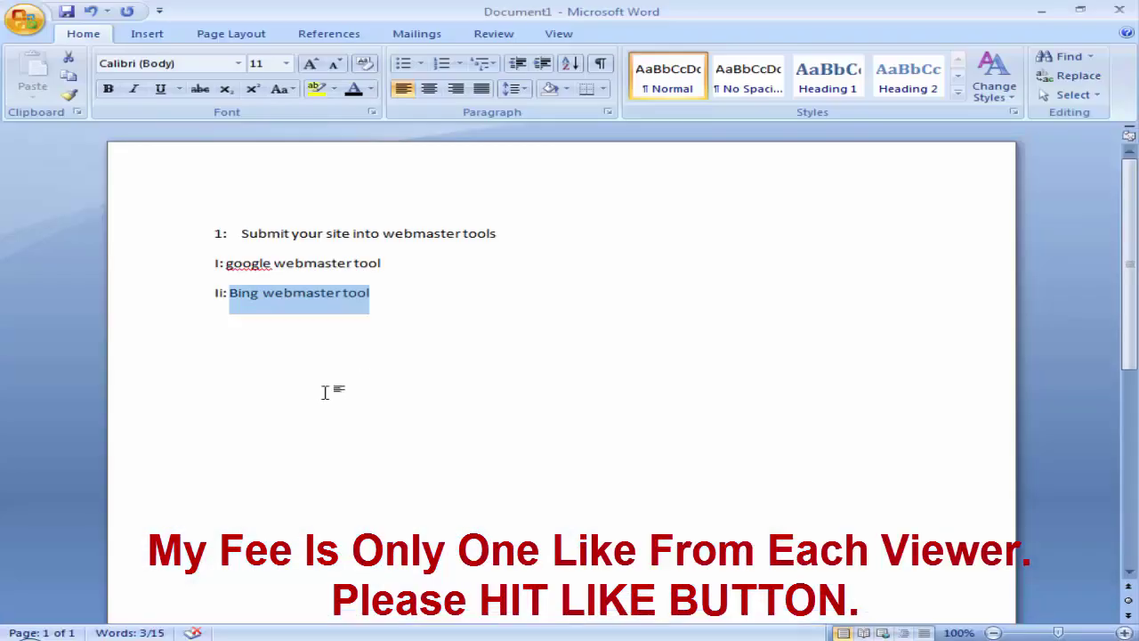
{"action": "left_click", "coordinate": [414, 322]}
{"action": "key", "text": "Return"}
{"action": "key", "text": "Return"}
{"action": "type", "text": "2: submit your site into directories"}
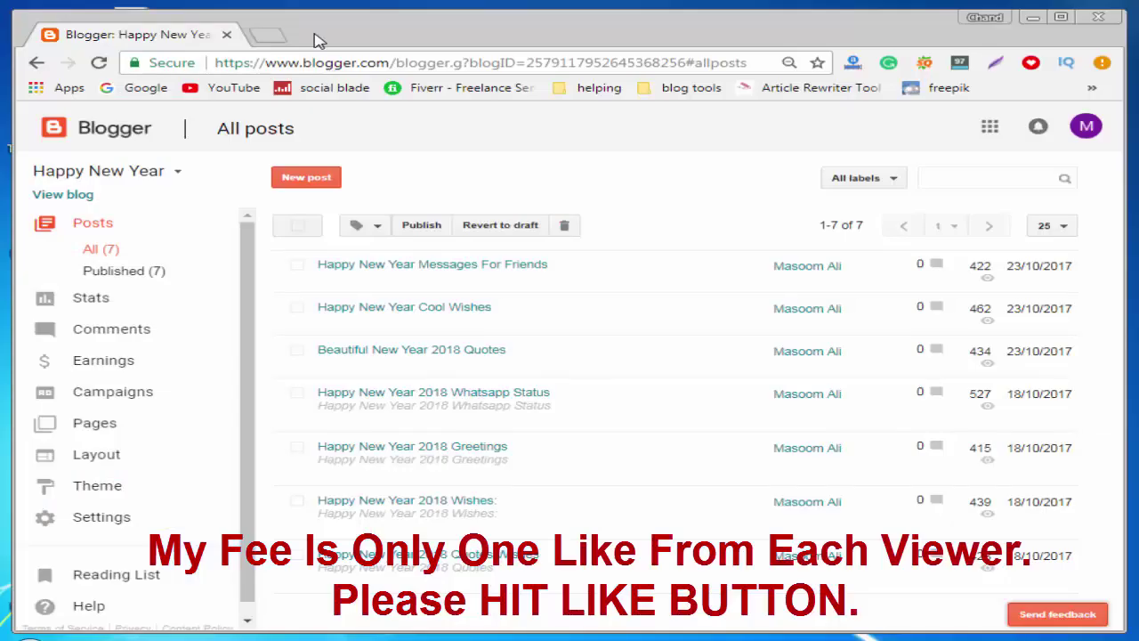
- Search Google for 'free web submission' in a new tab and open the freewebsubmission.com result
{"action": "left_click", "coordinate": [256, 34]}
{"action": "type", "text": "fr"}
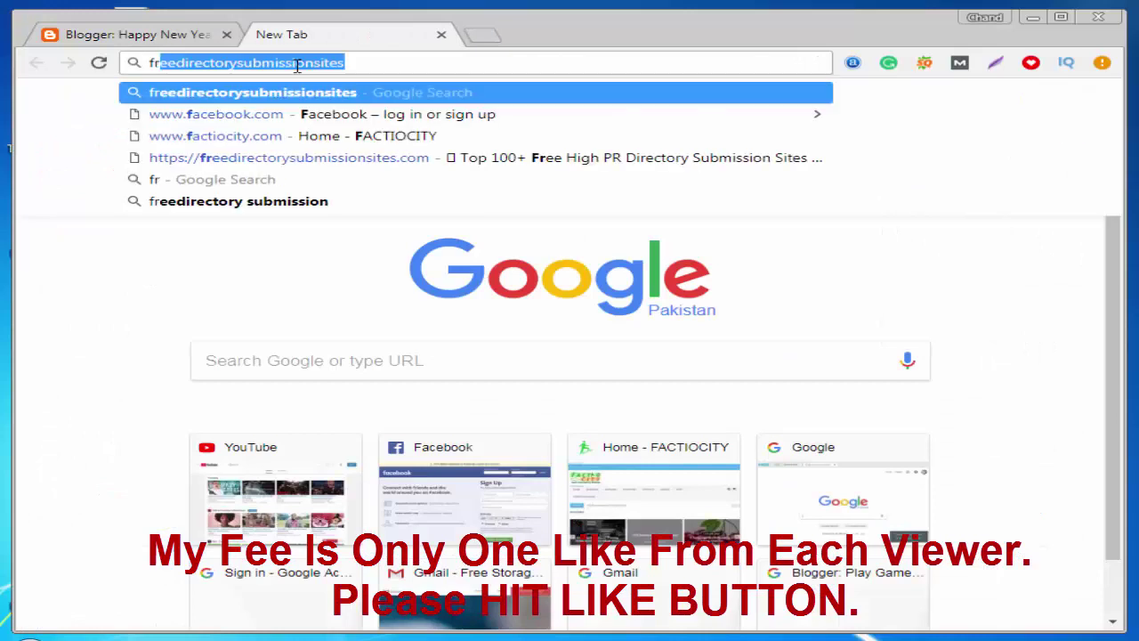
{"action": "type", "text": "ee web submi"}
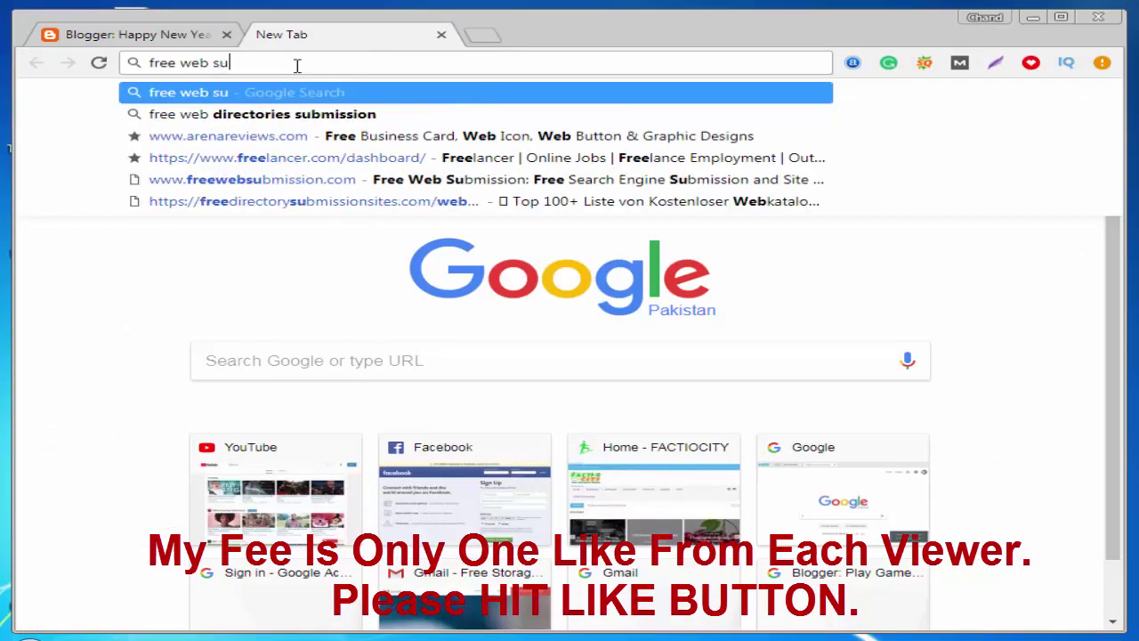
{"action": "key", "text": "Return"}
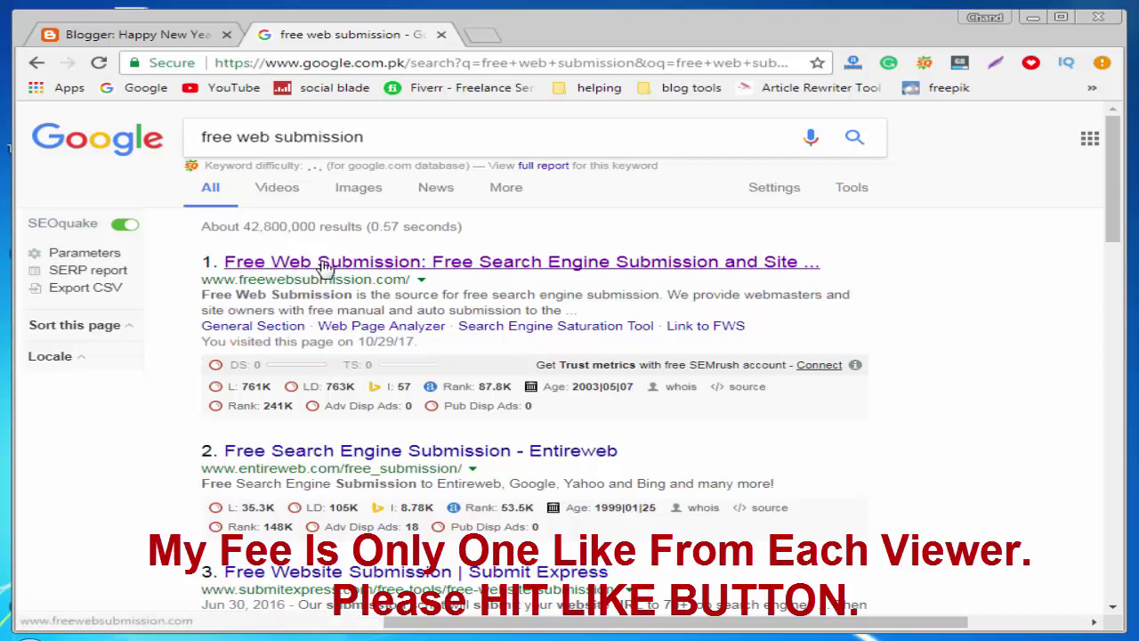
{"action": "left_click", "coordinate": [316, 264]}
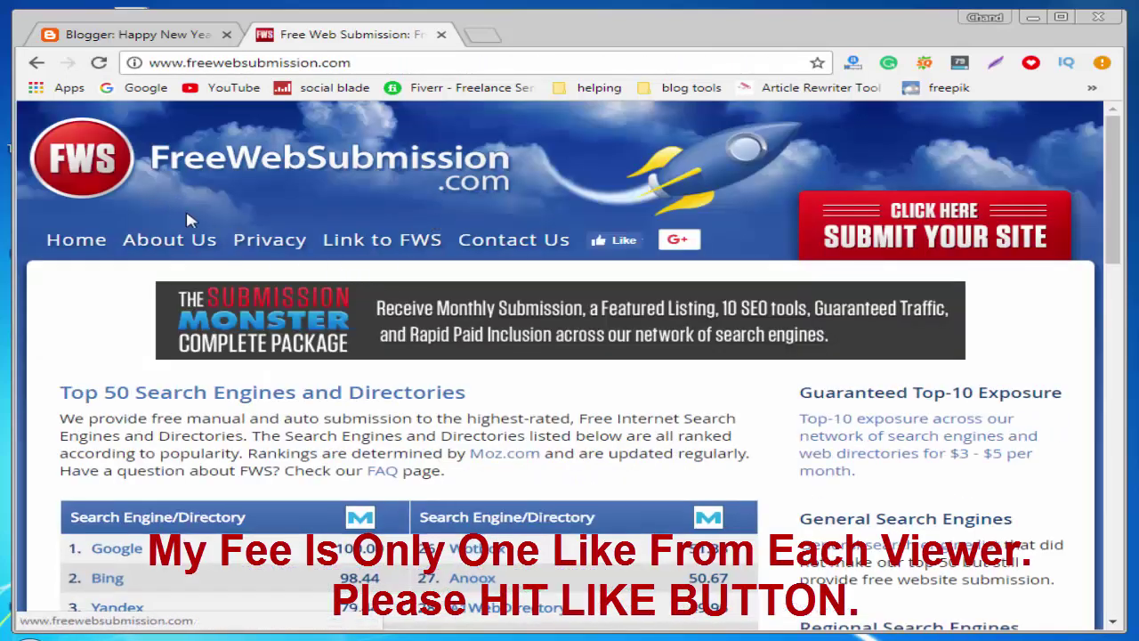
- Scroll through FreeWebSubmission.com's Top 50 Search Engines and Directories table down to the Free Web Submission form
{"action": "scroll", "coordinate": [184, 205], "scroll_direction": "down", "scroll_amount": 2}
{"action": "scroll", "coordinate": [409, 211], "scroll_direction": "up", "scroll_amount": 2}
{"action": "scroll", "coordinate": [409, 211], "scroll_direction": "down", "scroll_amount": 3}
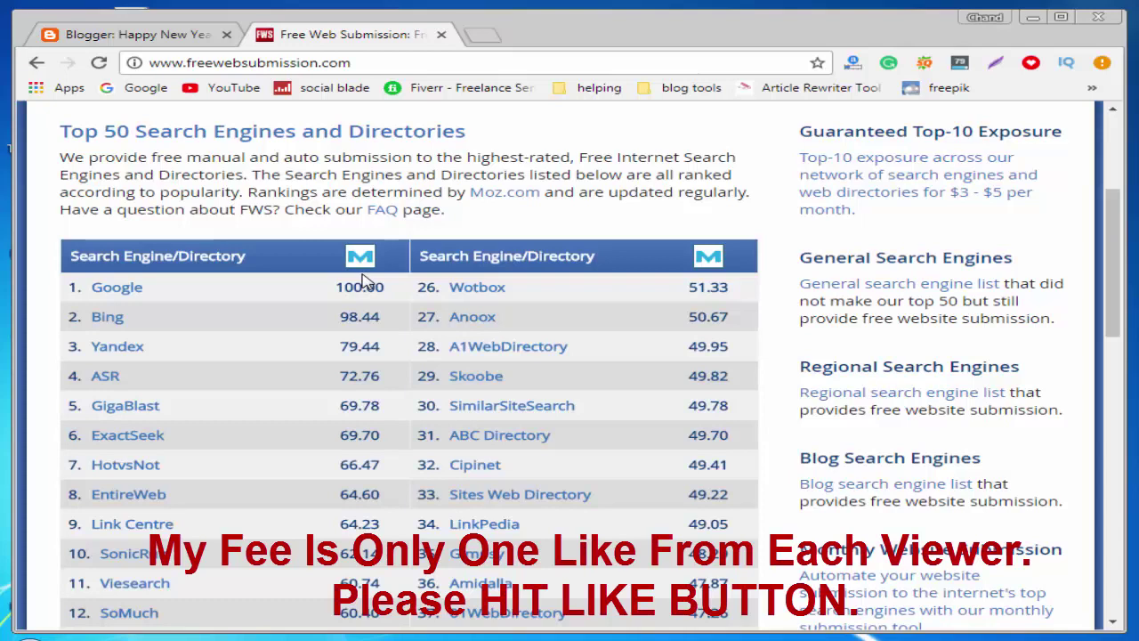
{"action": "scroll", "coordinate": [365, 276], "scroll_direction": "down", "scroll_amount": 1}
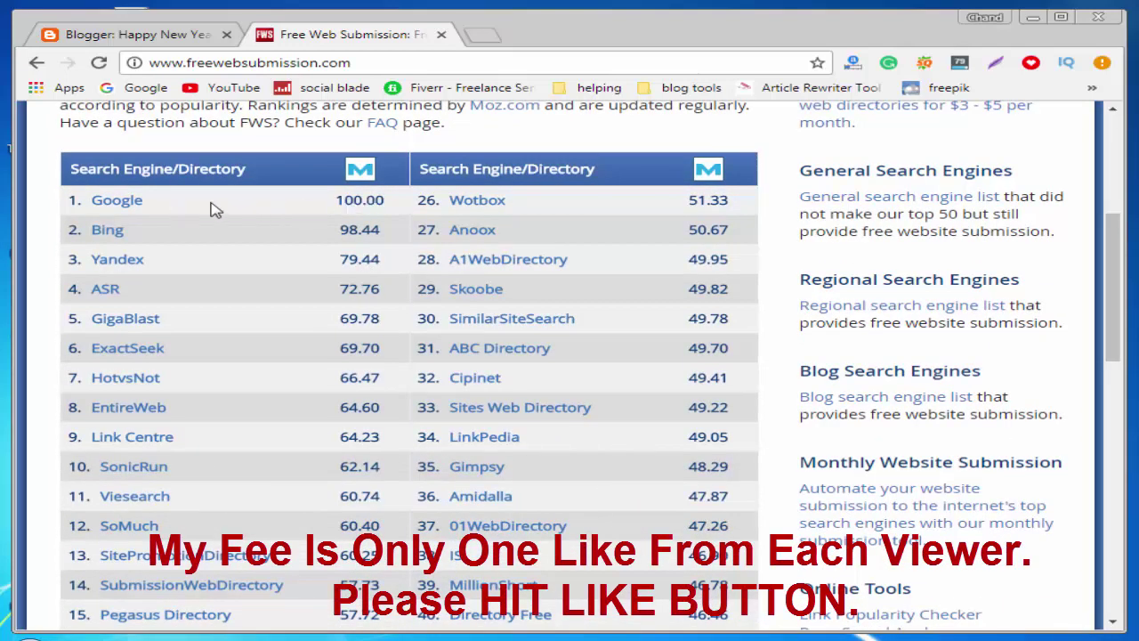
{"action": "scroll", "coordinate": [329, 207], "scroll_direction": "down", "scroll_amount": 4}
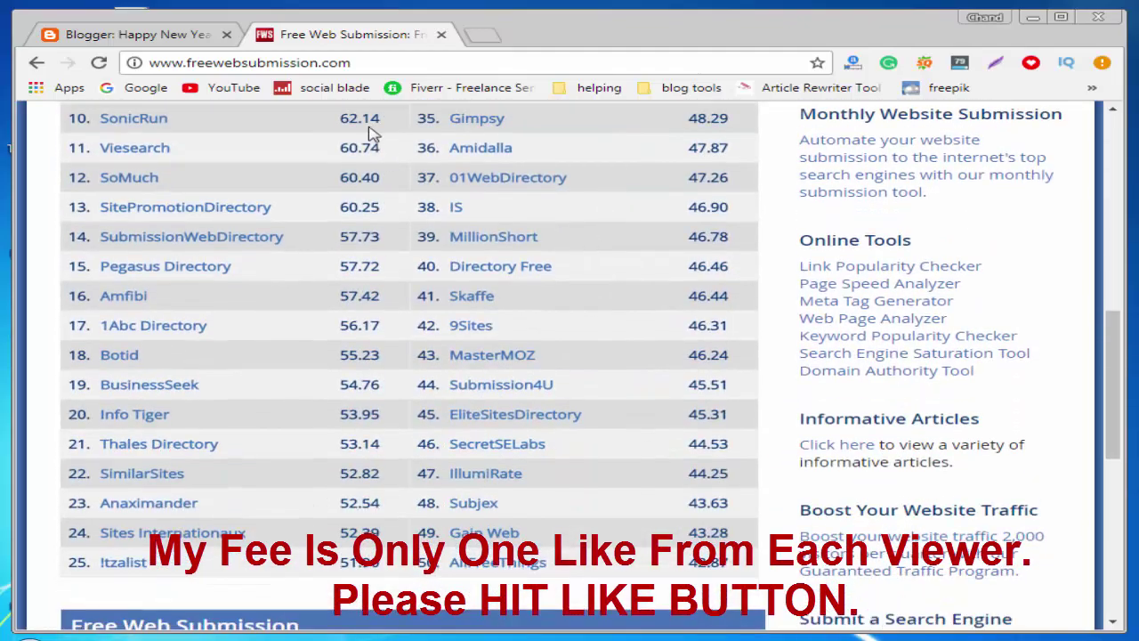
{"action": "scroll", "coordinate": [327, 208], "scroll_direction": "up", "scroll_amount": 3}
{"action": "scroll", "coordinate": [329, 160], "scroll_direction": "up", "scroll_amount": 2}
{"action": "scroll", "coordinate": [371, 259], "scroll_direction": "down", "scroll_amount": 9}
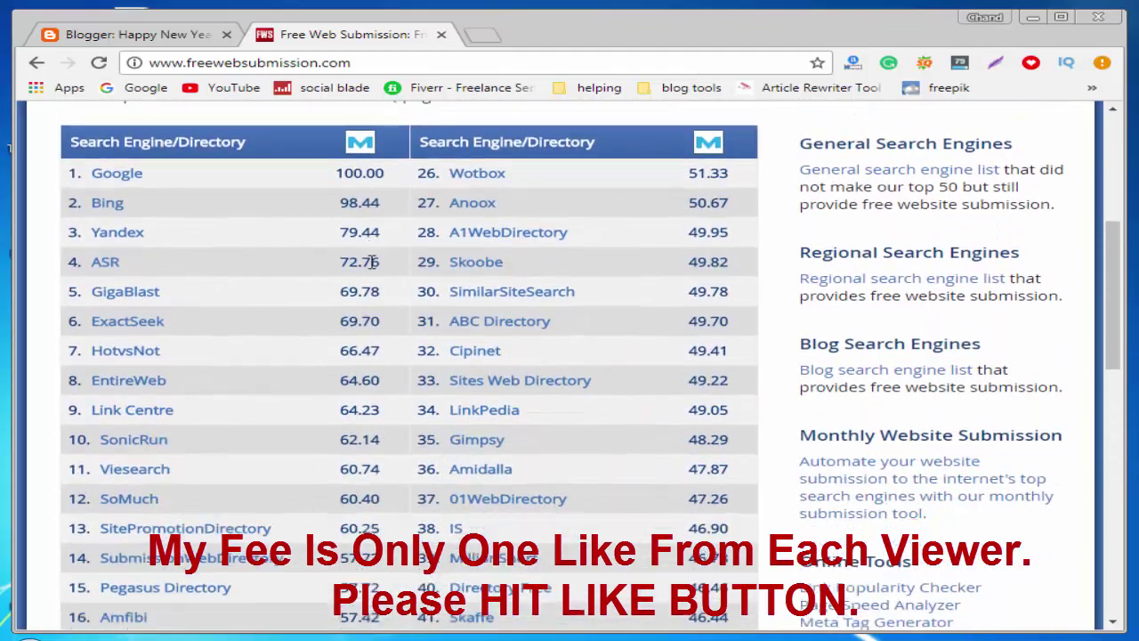
{"action": "scroll", "coordinate": [371, 271], "scroll_direction": "up", "scroll_amount": 8}
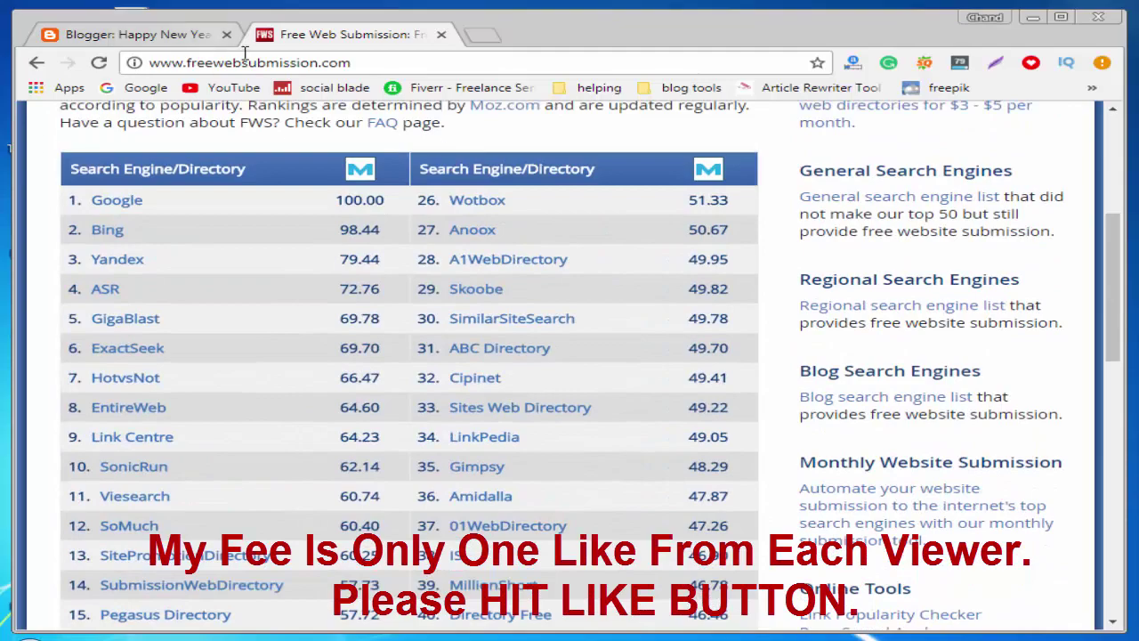
{"action": "scroll", "coordinate": [376, 344], "scroll_direction": "down", "scroll_amount": 6}
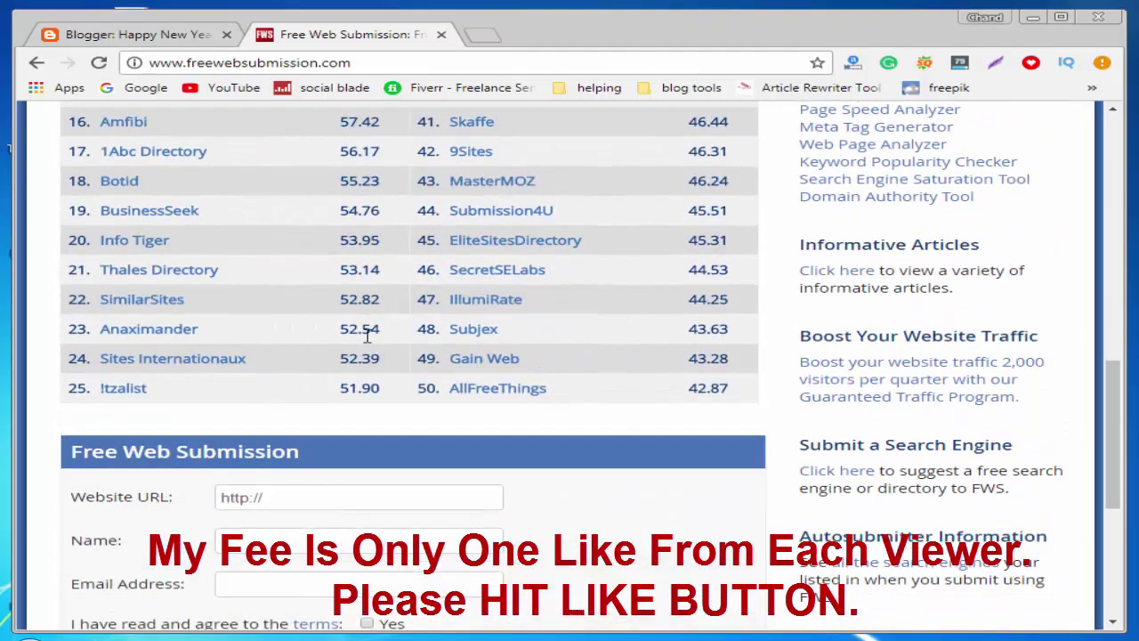
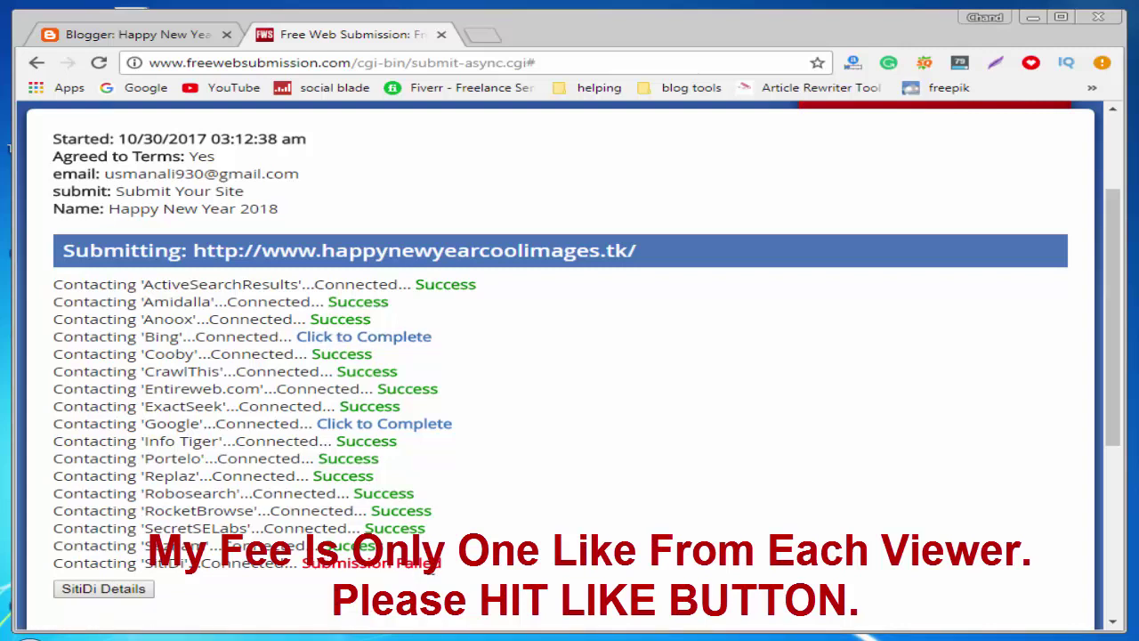
- Scroll through the Free Web Submission results to review the submission outcomes
{"action": "scroll", "coordinate": [405, 534], "scroll_direction": "down", "scroll_amount": 1}
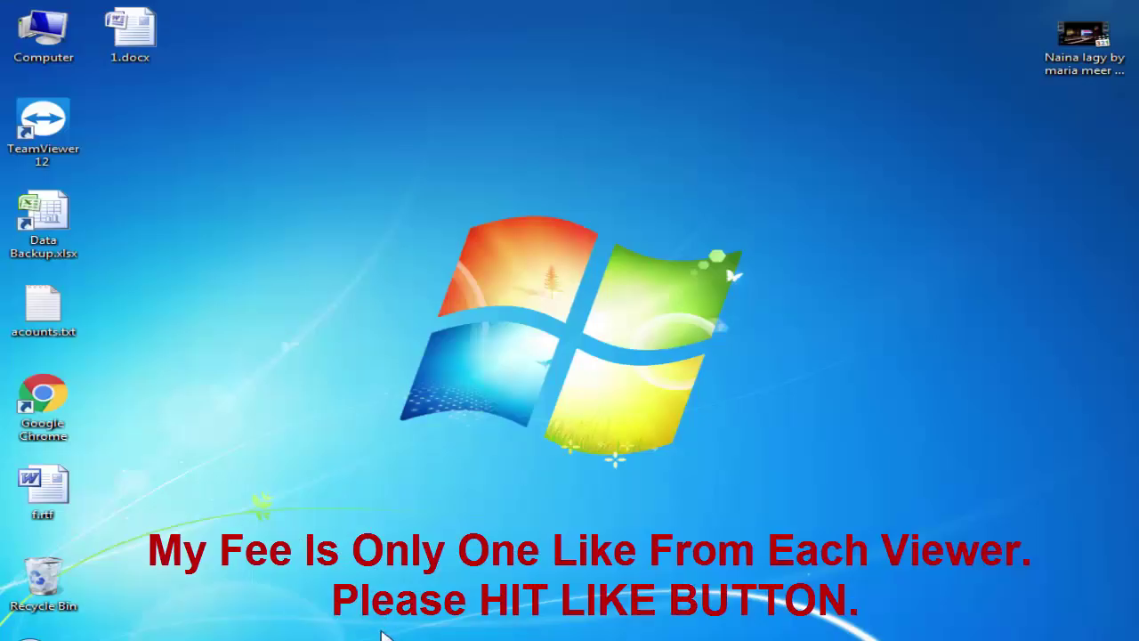
- Restore Word and colour the first three outline lines and the directories line red
{"action": "mouse_move", "coordinate": [381, 637]}
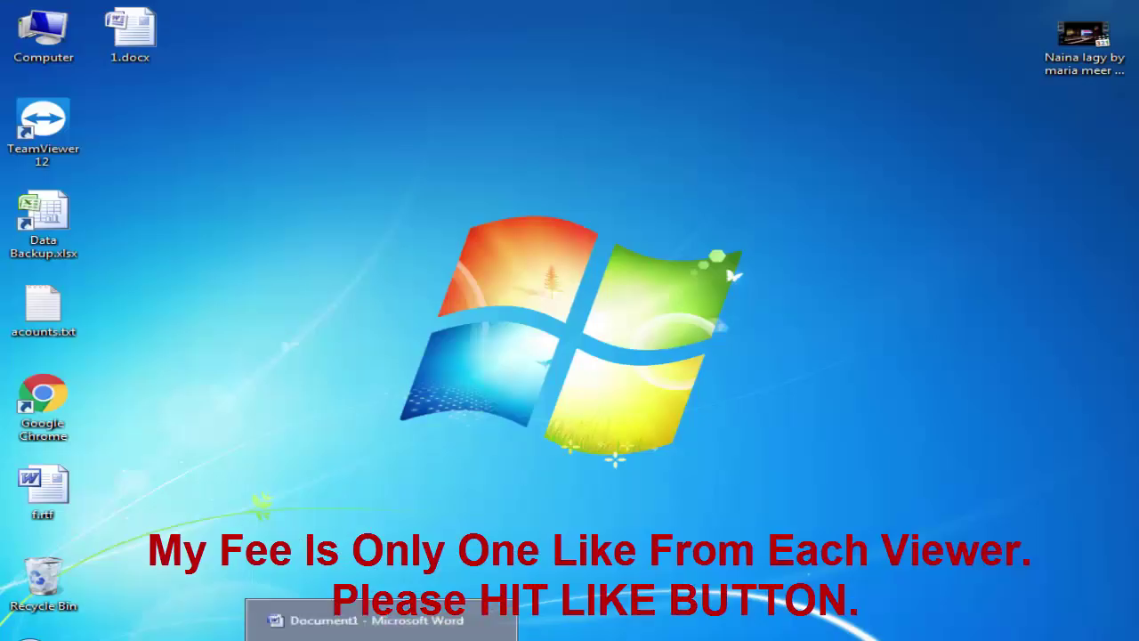
{"action": "left_click", "coordinate": [381, 623]}
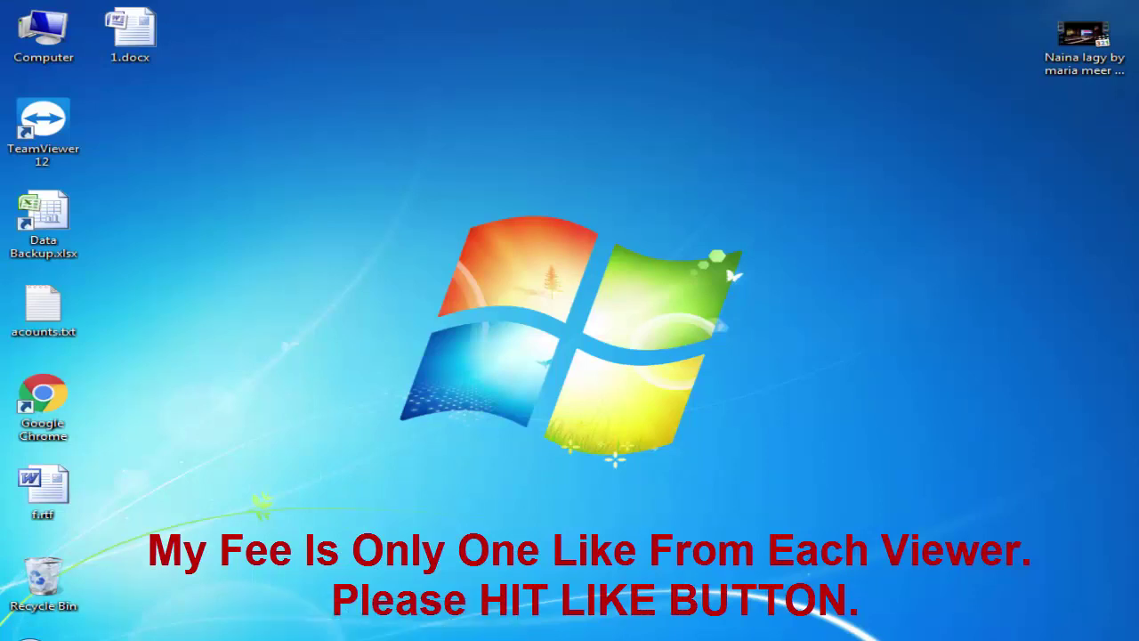
{"action": "left_click", "coordinate": [481, 338]}
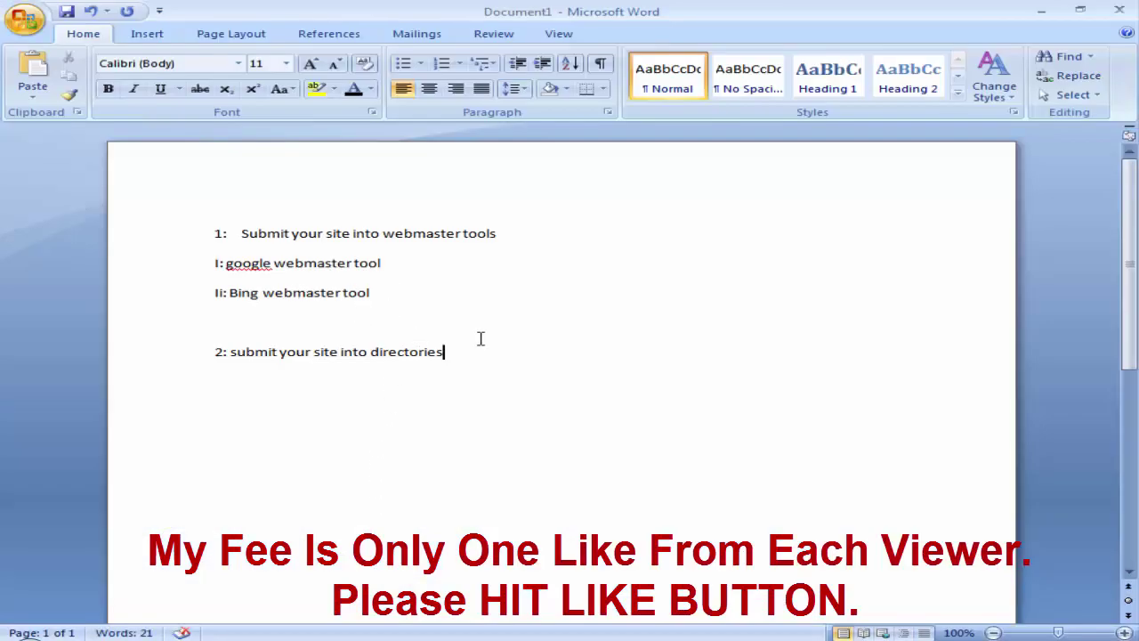
{"action": "left_click_drag", "start_coordinate": [214, 213], "coordinate": [374, 292]}
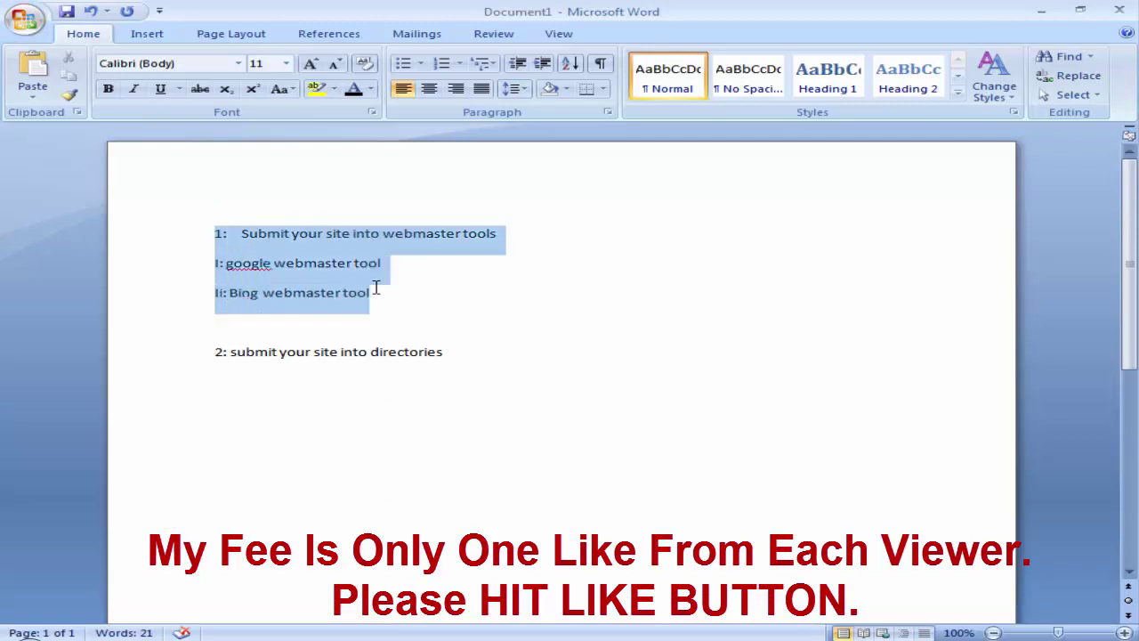
{"action": "left_click", "coordinate": [370, 92]}
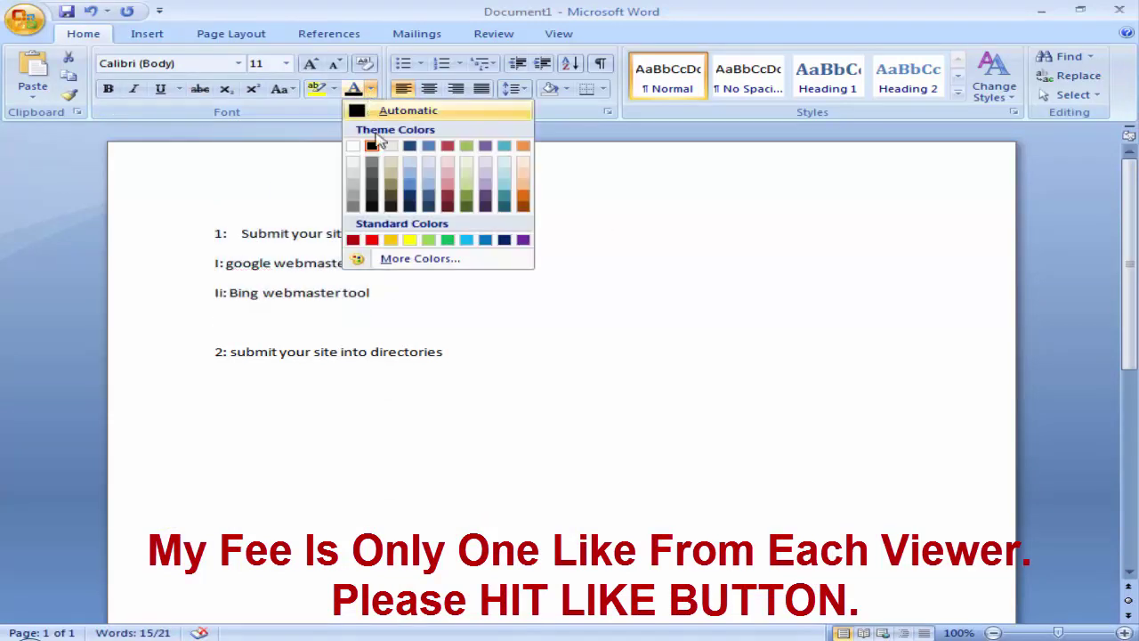
{"action": "left_click", "coordinate": [379, 242]}
{"action": "left_click", "coordinate": [451, 353]}
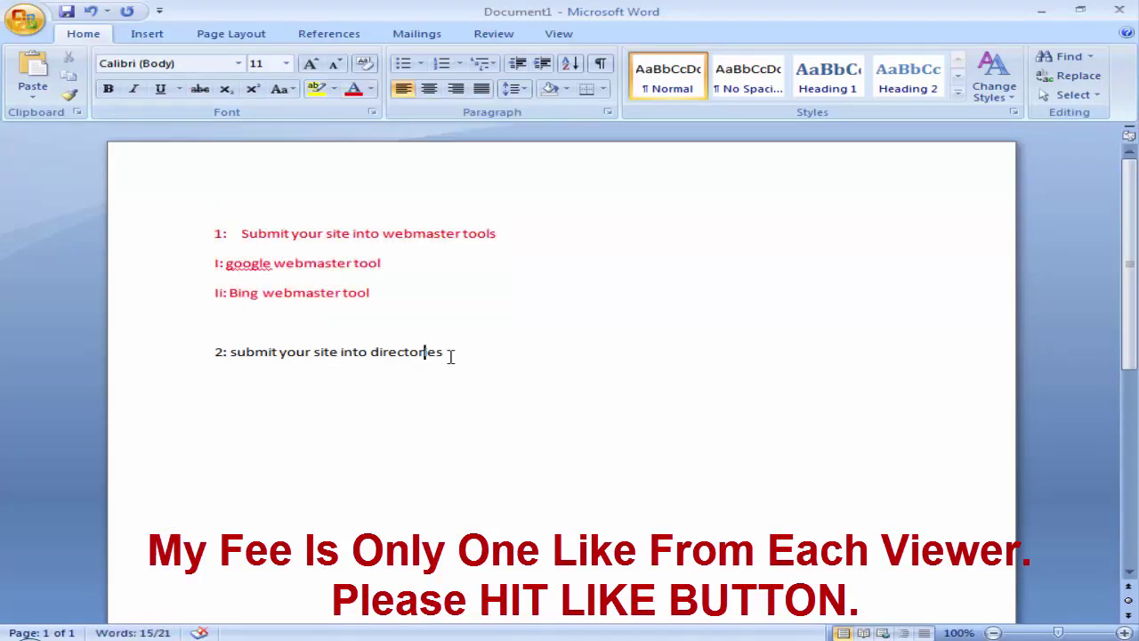
{"action": "left_click_drag", "start_coordinate": [450, 353], "coordinate": [216, 356]}
{"action": "left_click", "coordinate": [355, 89]}
{"action": "left_click", "coordinate": [730, 399]}
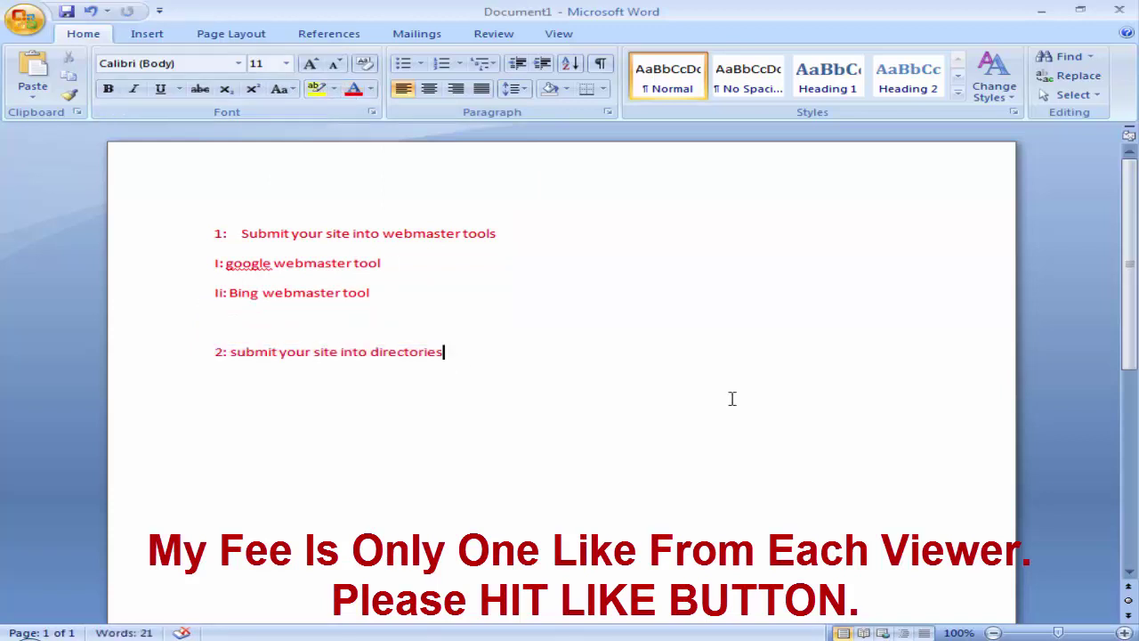
- Start a new '3:' item a few lines below the directories step
{"action": "key", "text": "Return"}
{"action": "type", "text": "#"}
{"action": "key", "text": "BackSpace"}
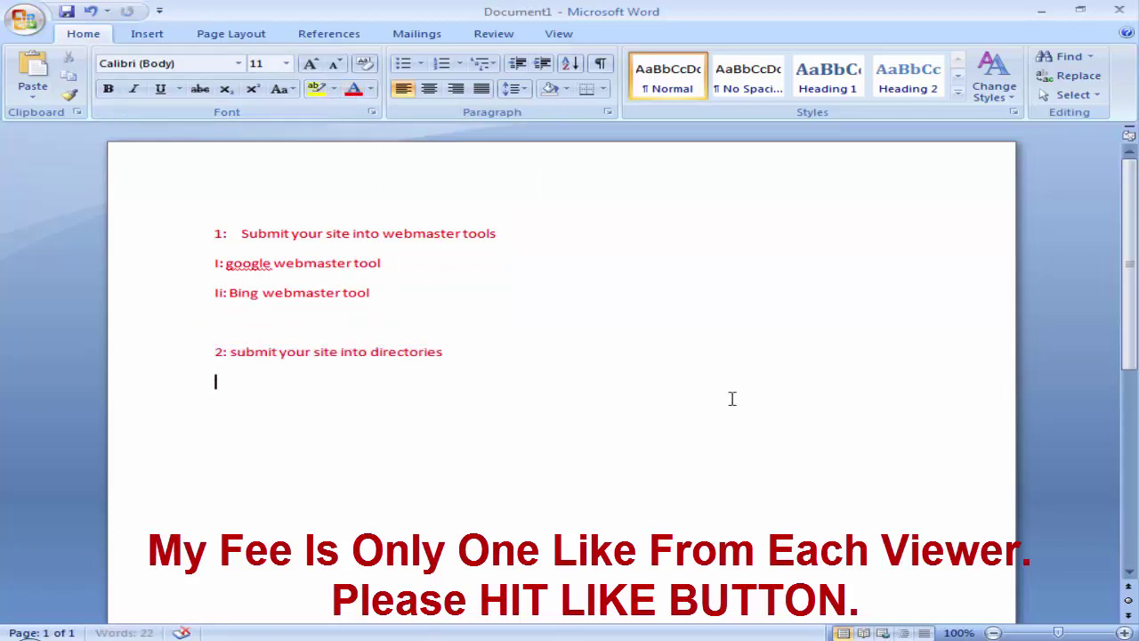
{"action": "key", "text": "BackSpace"}
{"action": "key", "text": "Return"}
{"action": "type", "text": "3:"}
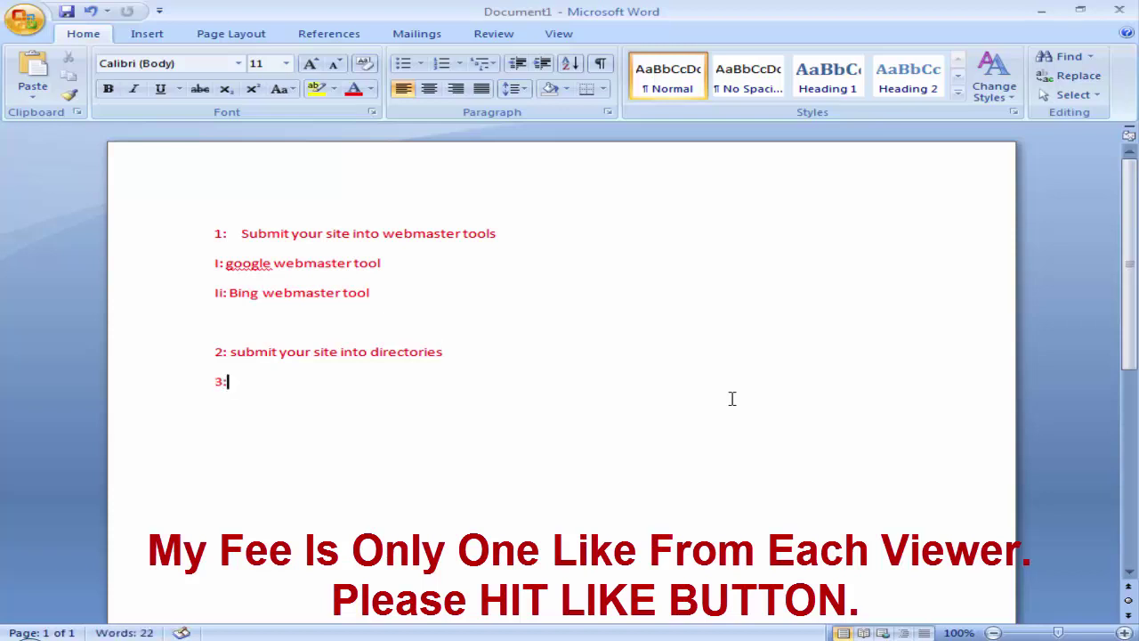
{"action": "key", "text": "Home"}
{"action": "key", "text": "Return"}
{"action": "key", "text": "Return"}
{"action": "key", "text": "Return"}
{"action": "key", "text": "Return"}
{"action": "key", "text": "End"}
- Complete the heading as '3: Backlinks' and set its font size to 18 pt
{"action": "type", "text": "Backlinks"}
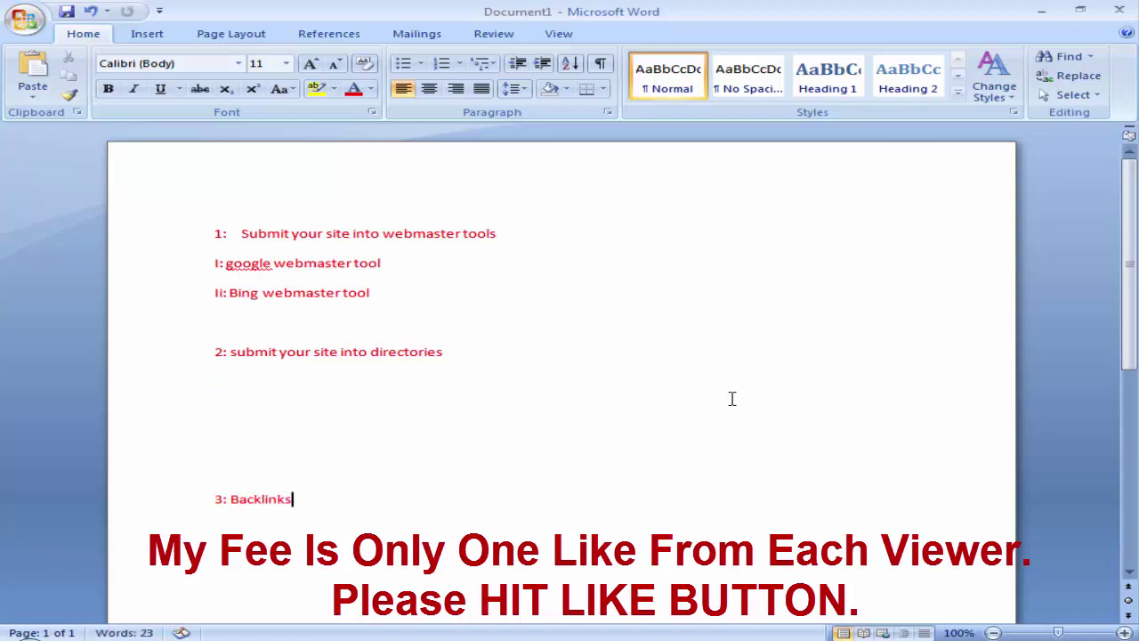
{"action": "left_click_drag", "start_coordinate": [312, 508], "coordinate": [208, 501]}
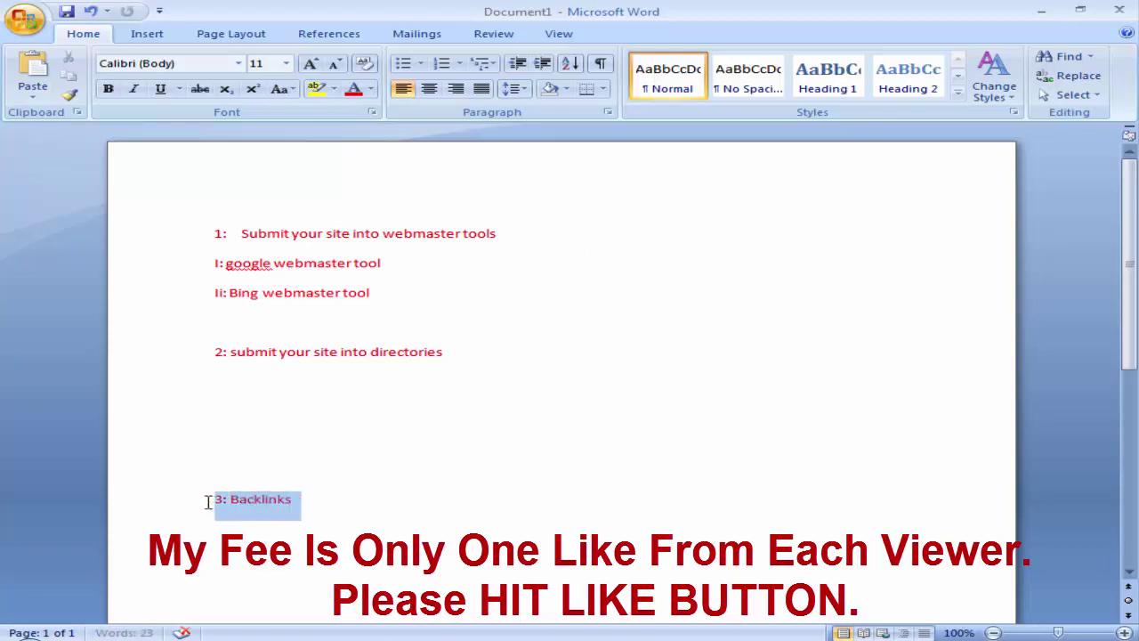
{"action": "left_click", "coordinate": [286, 64]}
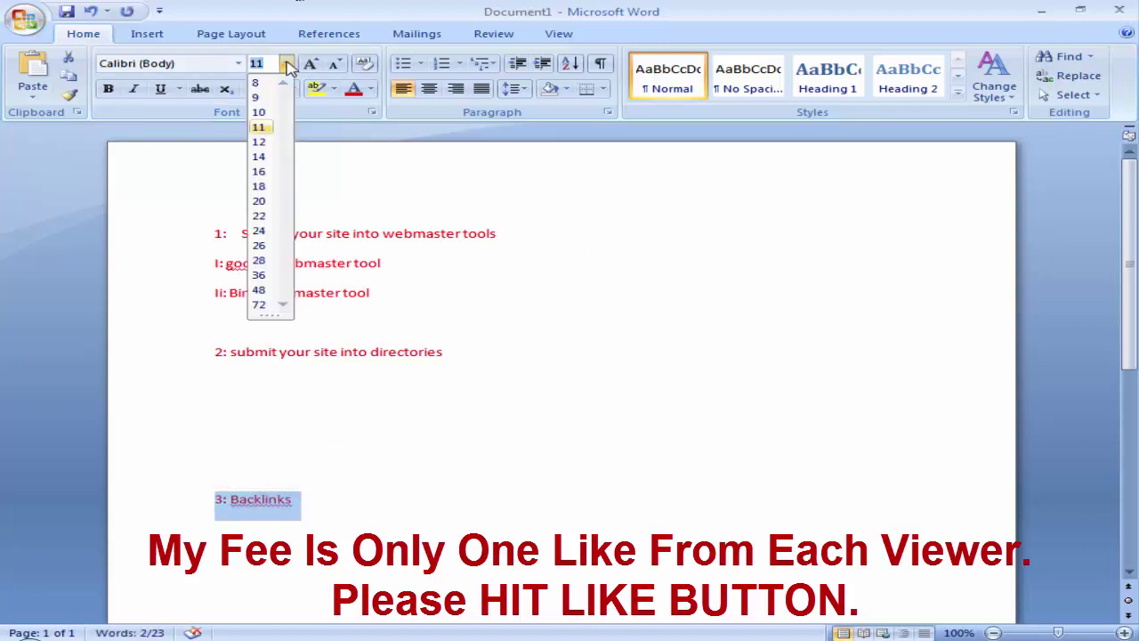
{"action": "left_click", "coordinate": [258, 186]}
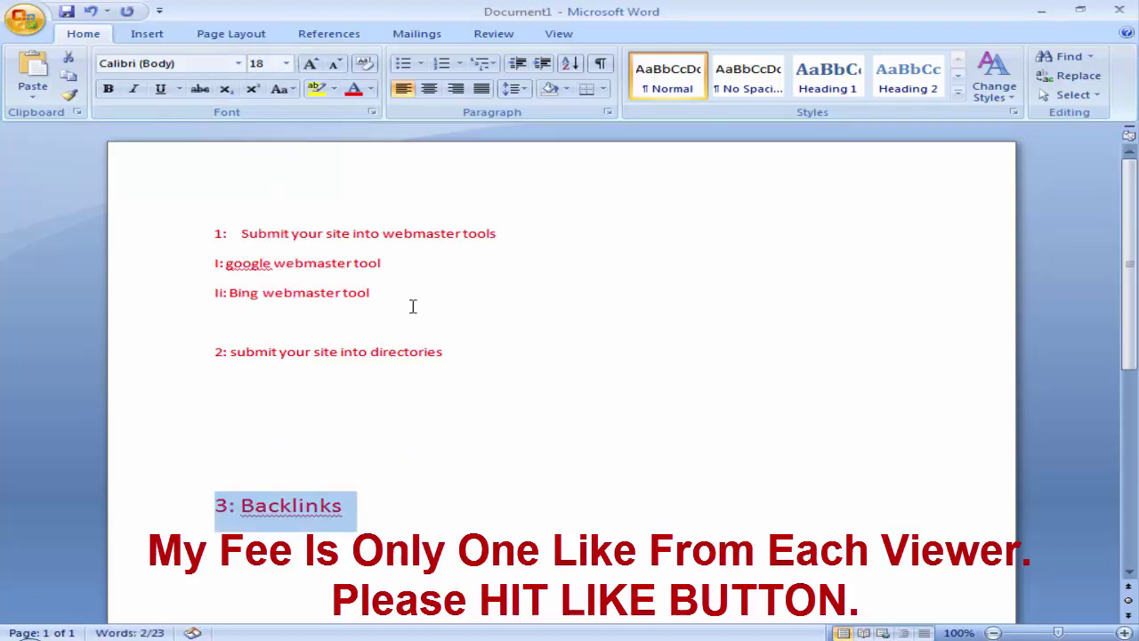
{"action": "left_click", "coordinate": [462, 435]}
{"action": "scroll", "coordinate": [395, 439], "scroll_direction": "down", "scroll_amount": 1}
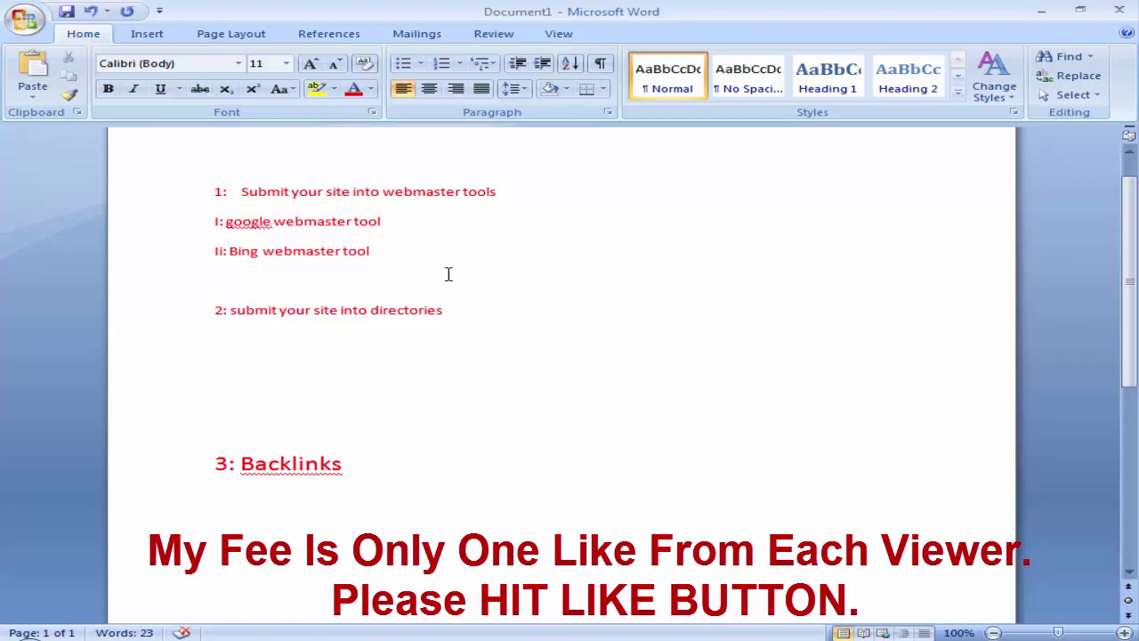
{"action": "left_click_drag", "start_coordinate": [345, 464], "coordinate": [348, 470]}
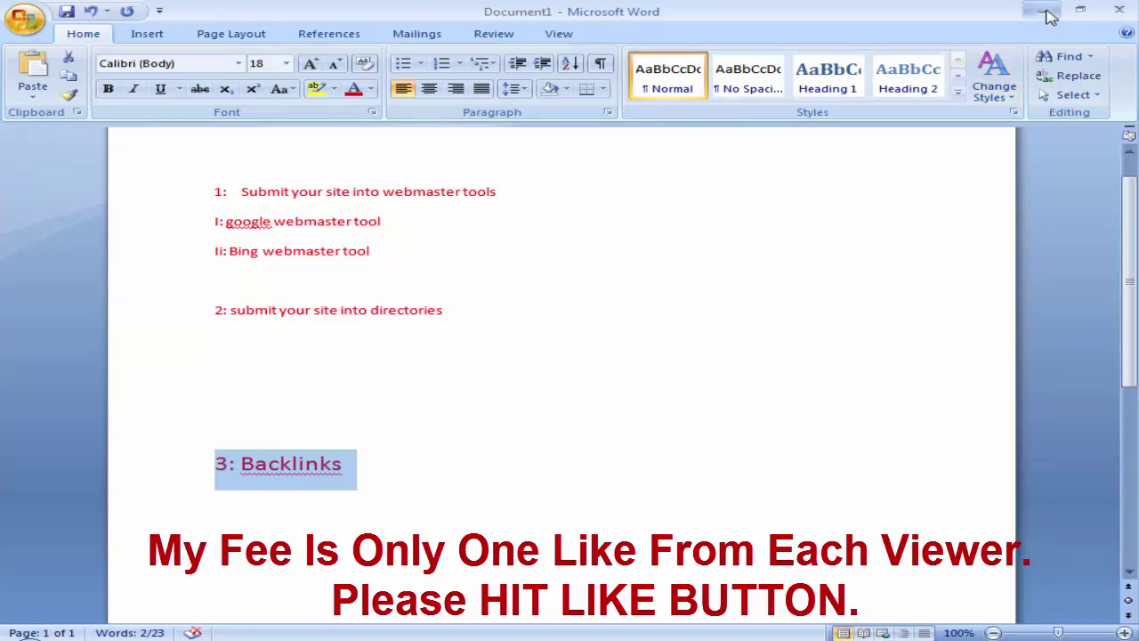
- Minimise Word so Blogger's All posts list for the Happy New Year blog shows
{"action": "left_click", "coordinate": [1049, 12]}
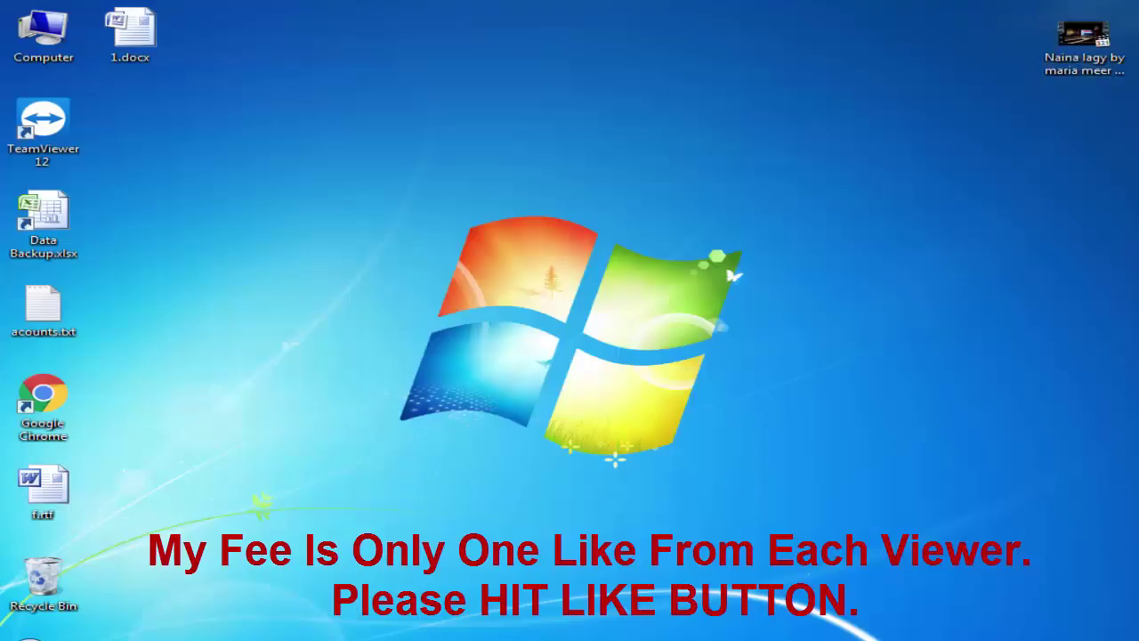
{"action": "left_click", "coordinate": [278, 620]}
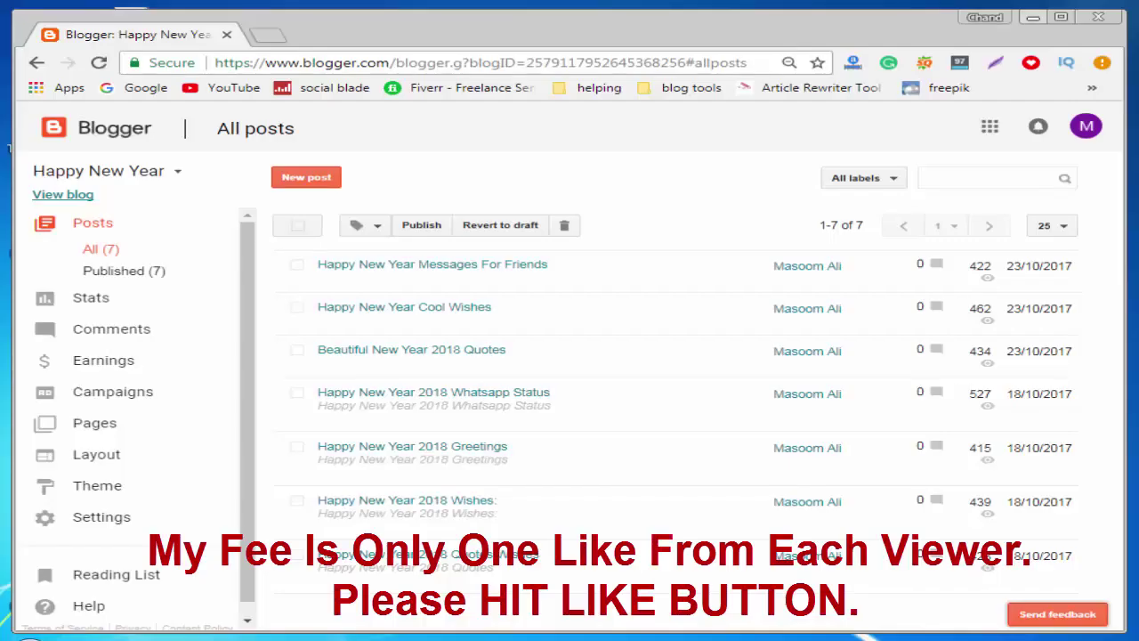
{"action": "key", "text": "alt+Tab"}
{"action": "left_click", "coordinate": [399, 463]}
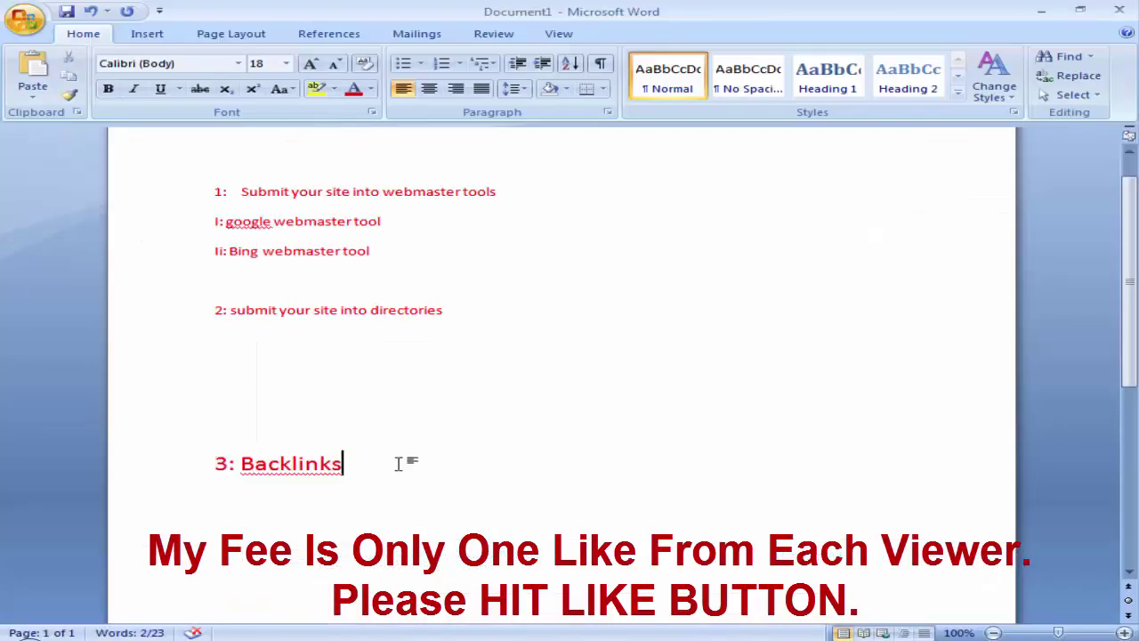
{"action": "left_click_drag", "start_coordinate": [363, 469], "coordinate": [208, 463]}
{"action": "left_click", "coordinate": [497, 459]}
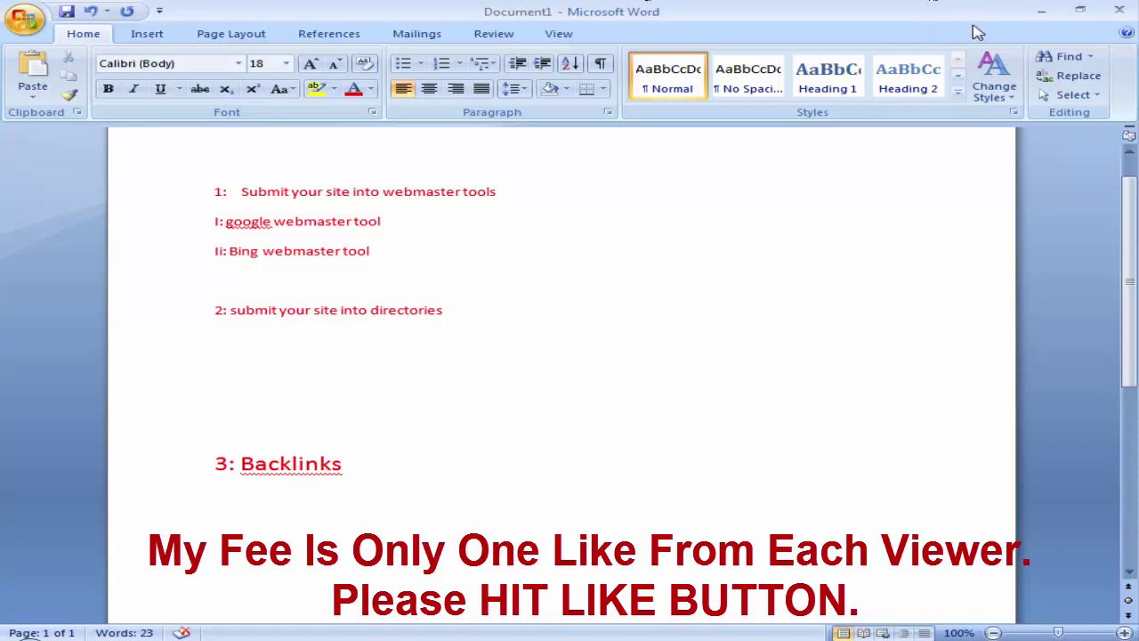
{"action": "left_click", "coordinate": [1043, 14]}
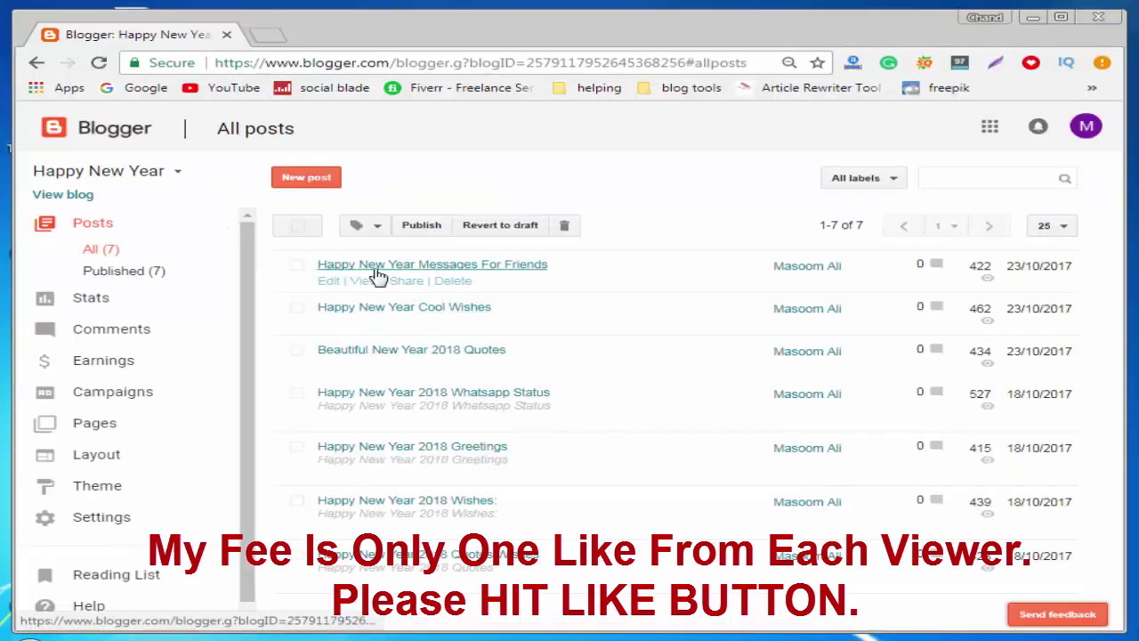
- In a new tab, search Google for 'happy new year images 2018' via the suggested completion
{"action": "left_click", "coordinate": [267, 36]}
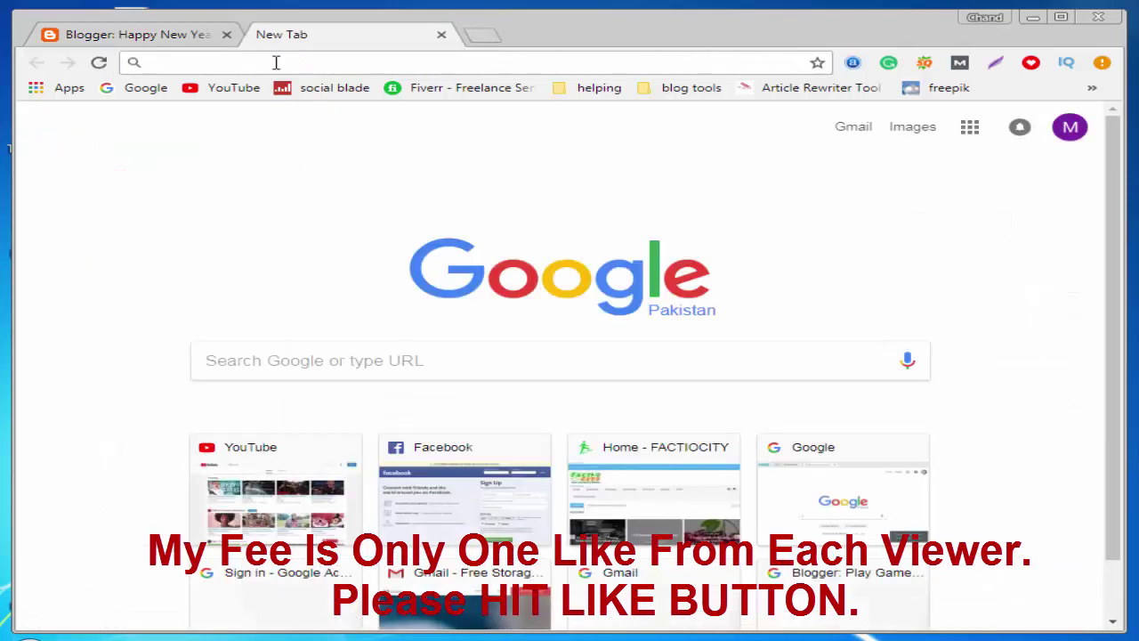
{"action": "type", "text": "happy new"}
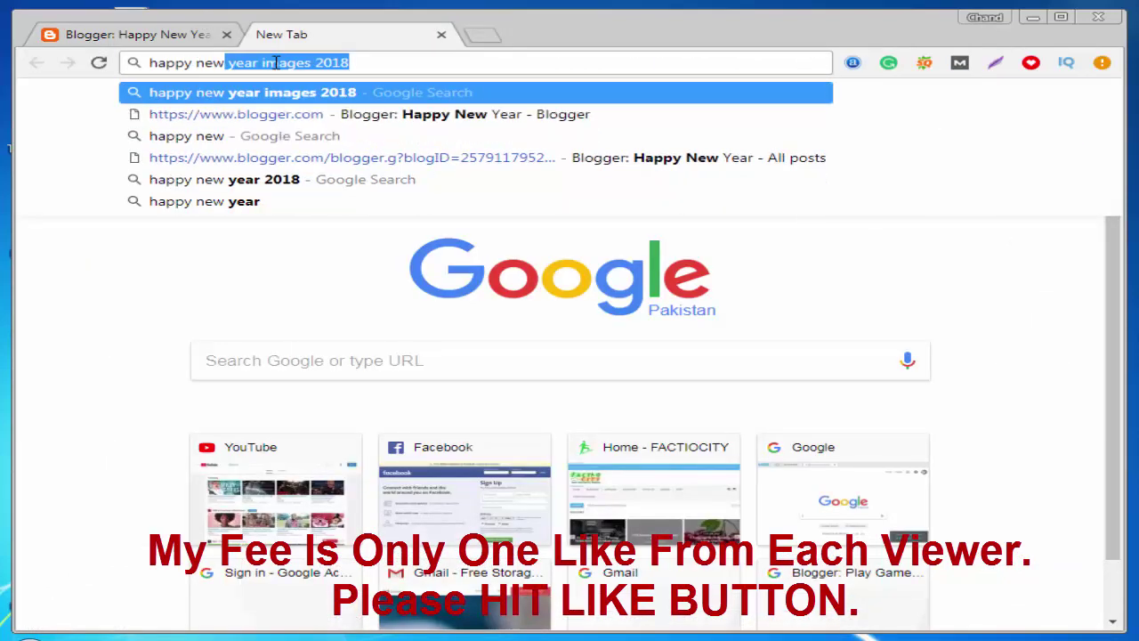
{"action": "left_click", "coordinate": [373, 61]}
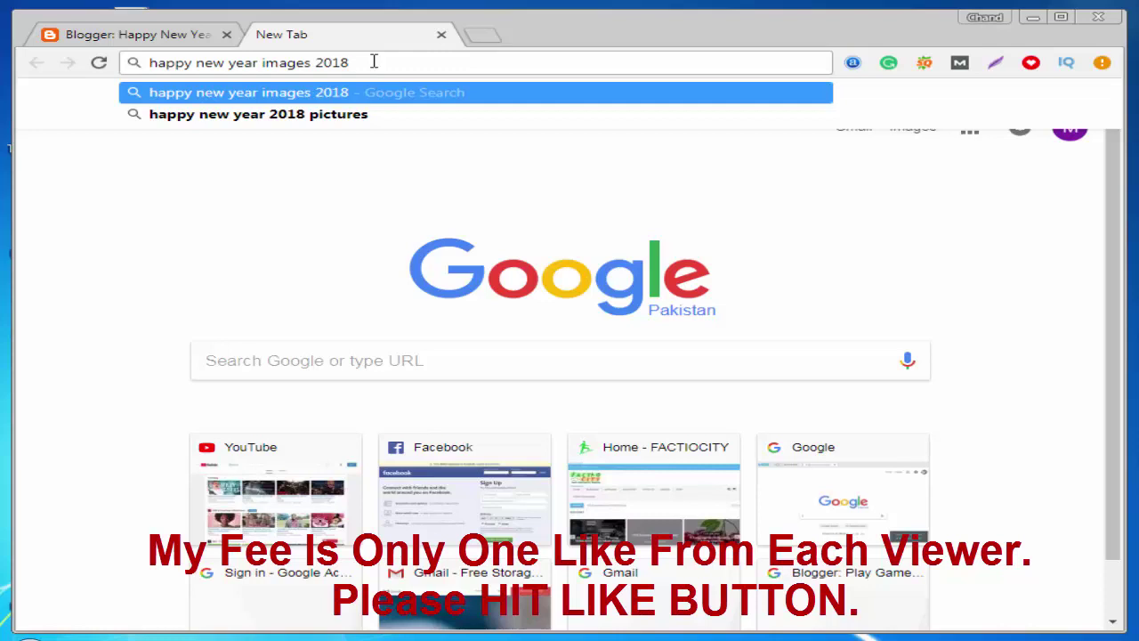
{"action": "key", "text": "Return"}
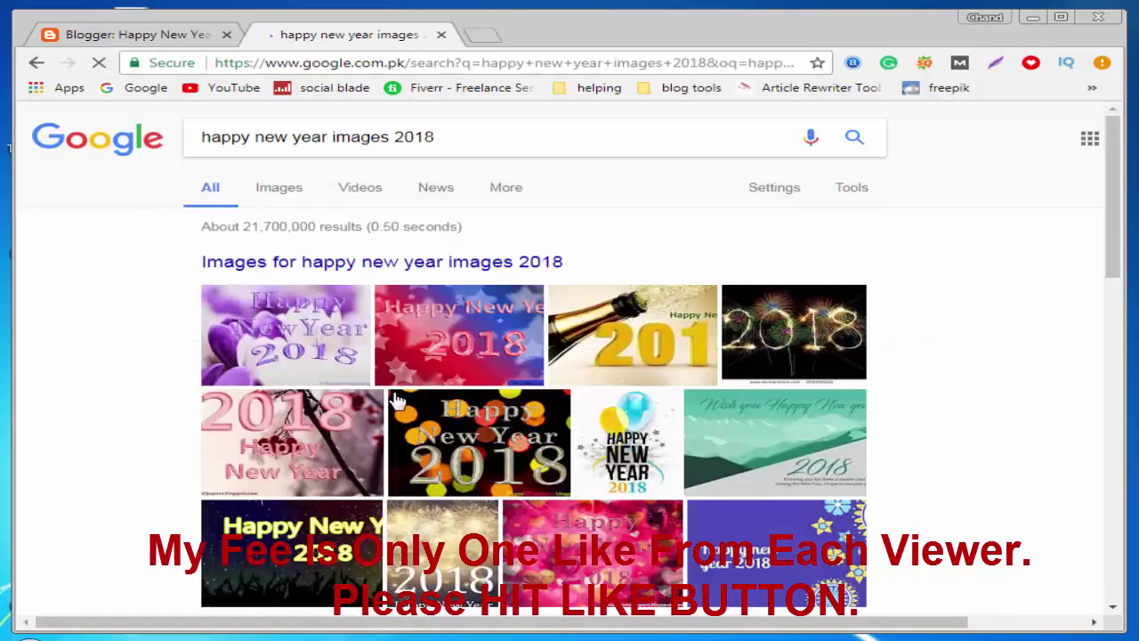
- Browse the search results, trying selections of the first results' site addresses
{"action": "scroll", "coordinate": [76, 308], "scroll_direction": "down", "scroll_amount": 2}
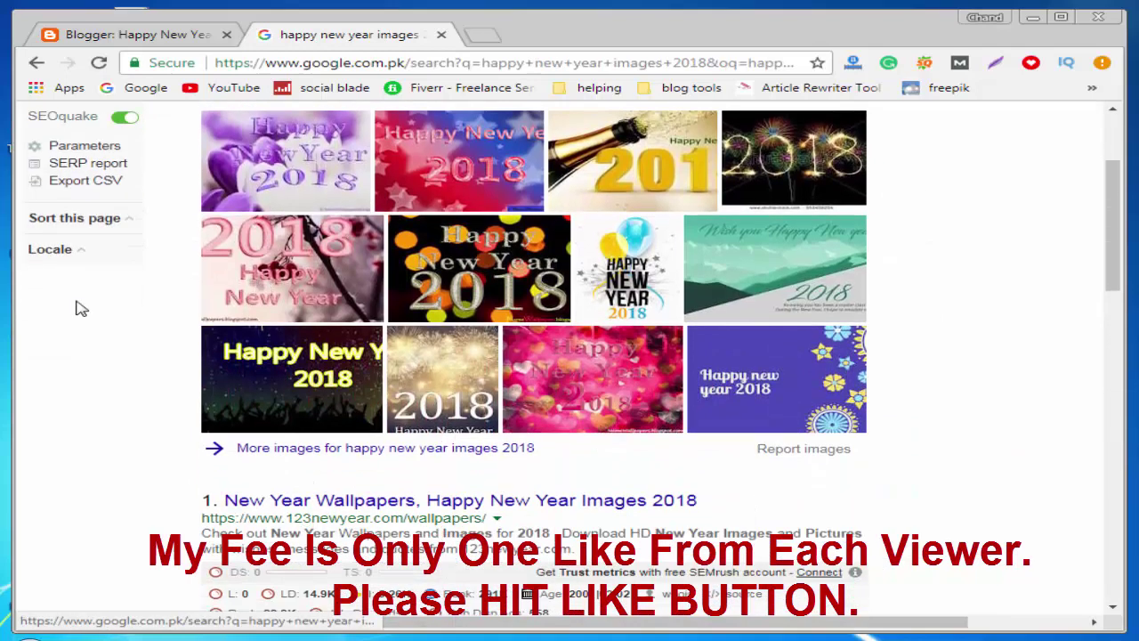
{"action": "scroll", "coordinate": [156, 346], "scroll_direction": "down", "scroll_amount": 1}
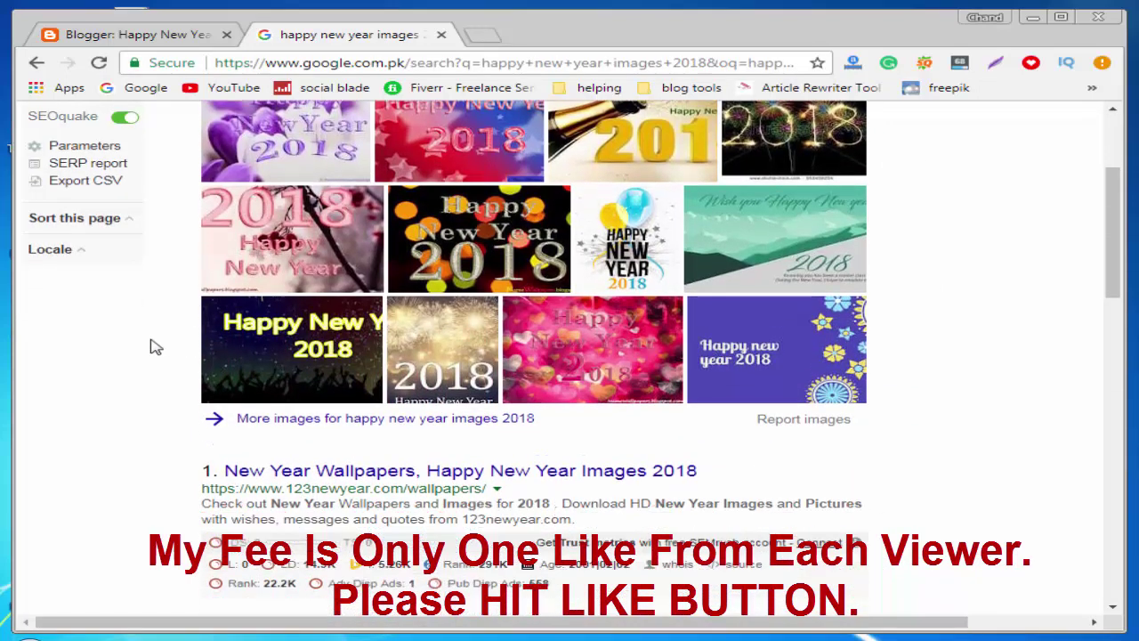
{"action": "scroll", "coordinate": [156, 346], "scroll_direction": "down", "scroll_amount": 2}
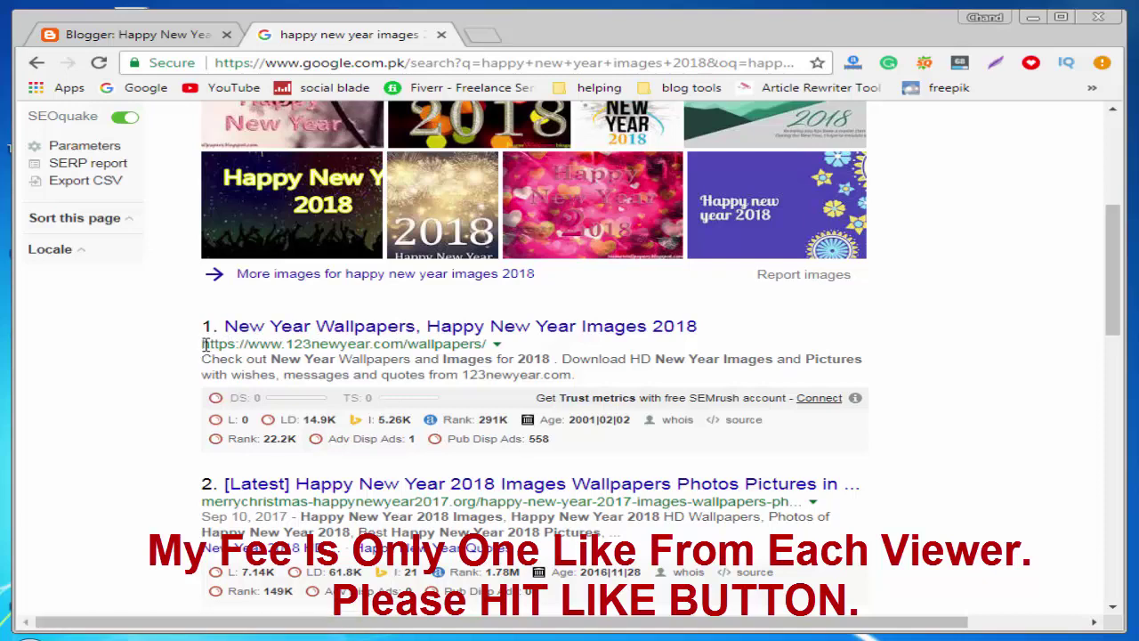
{"action": "left_click_drag", "start_coordinate": [204, 343], "coordinate": [406, 351]}
{"action": "scroll", "coordinate": [303, 349], "scroll_direction": "down", "scroll_amount": 2}
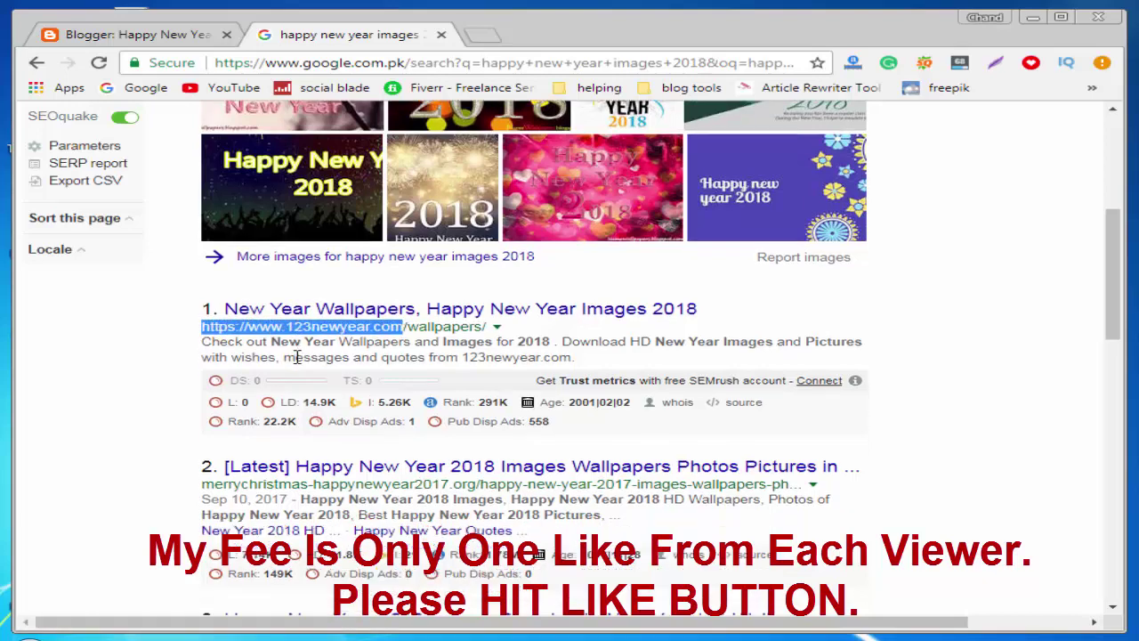
{"action": "left_click_drag", "start_coordinate": [201, 329], "coordinate": [478, 340]}
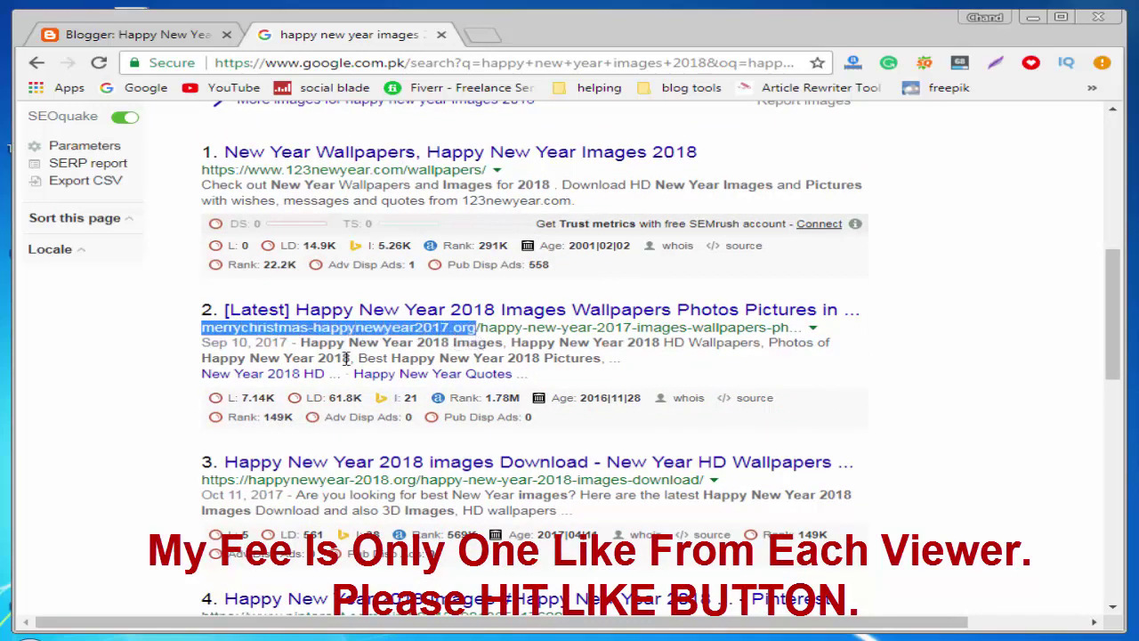
{"action": "scroll", "coordinate": [223, 396], "scroll_direction": "down", "scroll_amount": 2}
{"action": "left_click_drag", "start_coordinate": [204, 314], "coordinate": [350, 307]}
{"action": "left_click", "coordinate": [83, 385]}
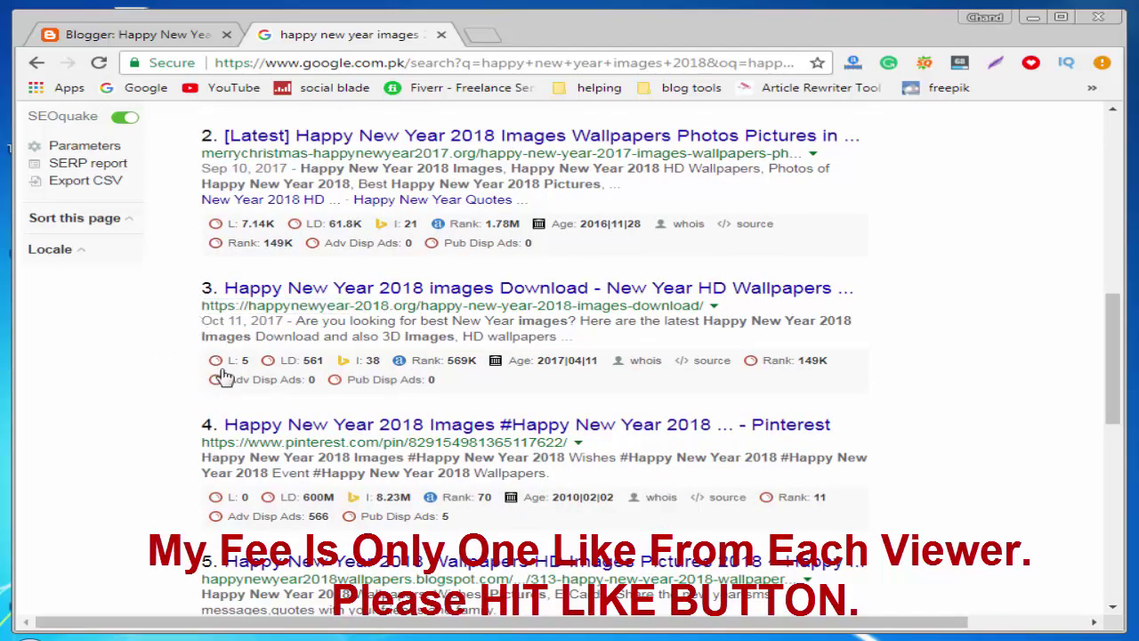
{"action": "scroll", "coordinate": [221, 377], "scroll_direction": "down", "scroll_amount": 8}
{"action": "scroll", "coordinate": [227, 377], "scroll_direction": "up", "scroll_amount": 3}
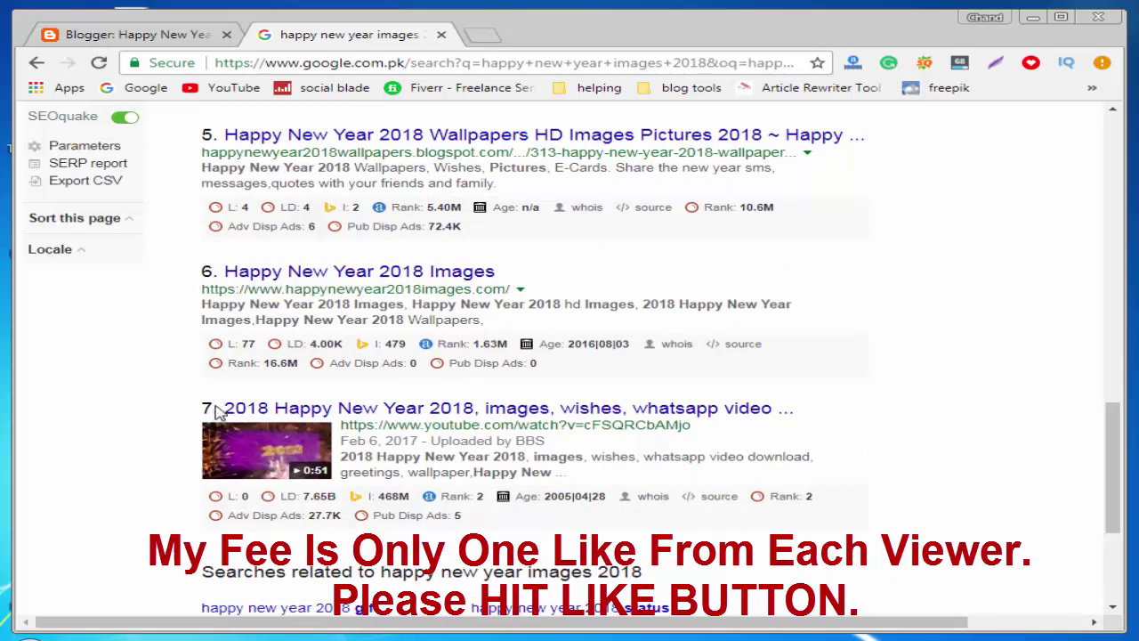
{"action": "scroll", "coordinate": [317, 333], "scroll_direction": "down", "scroll_amount": 1}
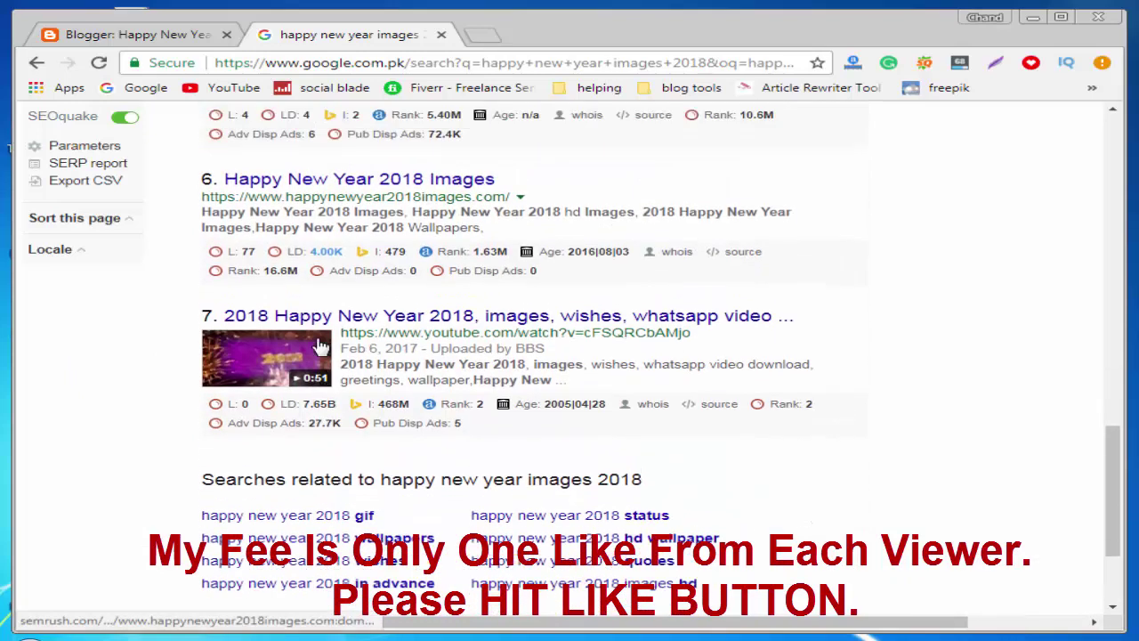
{"action": "scroll", "coordinate": [318, 345], "scroll_direction": "up", "scroll_amount": 2}
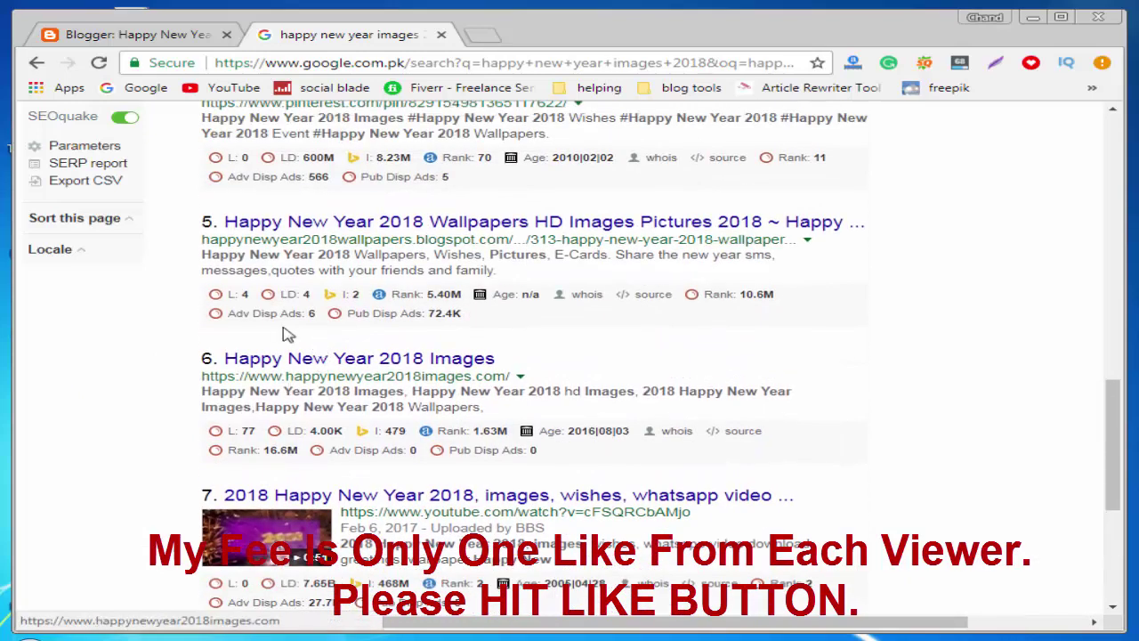
{"action": "scroll", "coordinate": [285, 333], "scroll_direction": "up", "scroll_amount": 2}
{"action": "scroll", "coordinate": [284, 332], "scroll_direction": "down", "scroll_amount": 3}
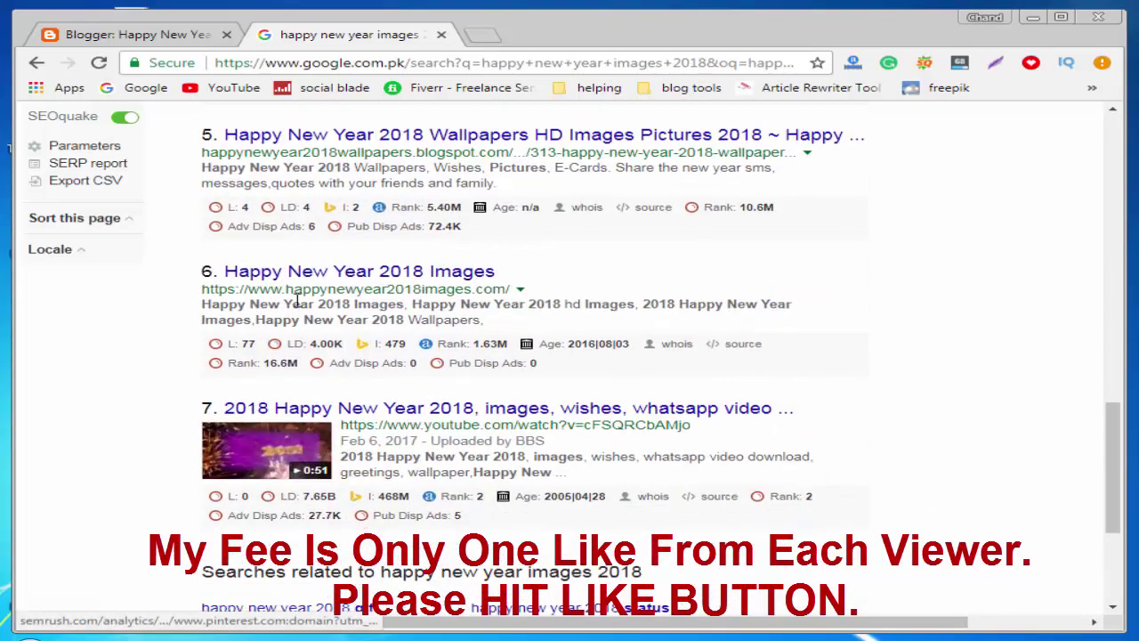
{"action": "scroll", "coordinate": [321, 298], "scroll_direction": "up", "scroll_amount": 9}
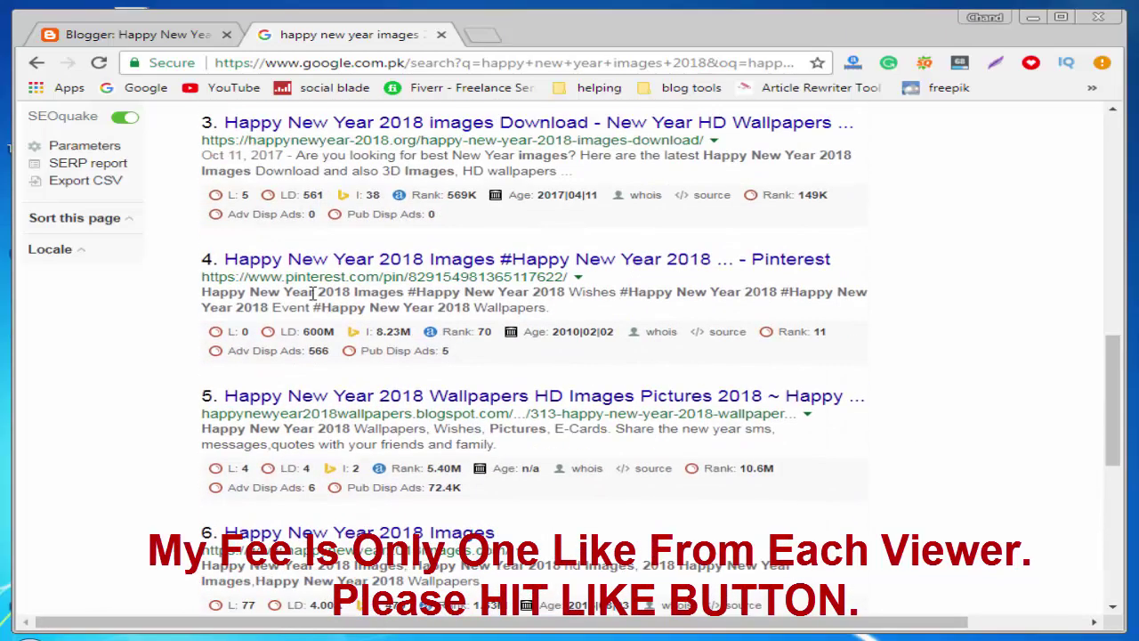
{"action": "scroll", "coordinate": [213, 351], "scroll_direction": "down", "scroll_amount": 3}
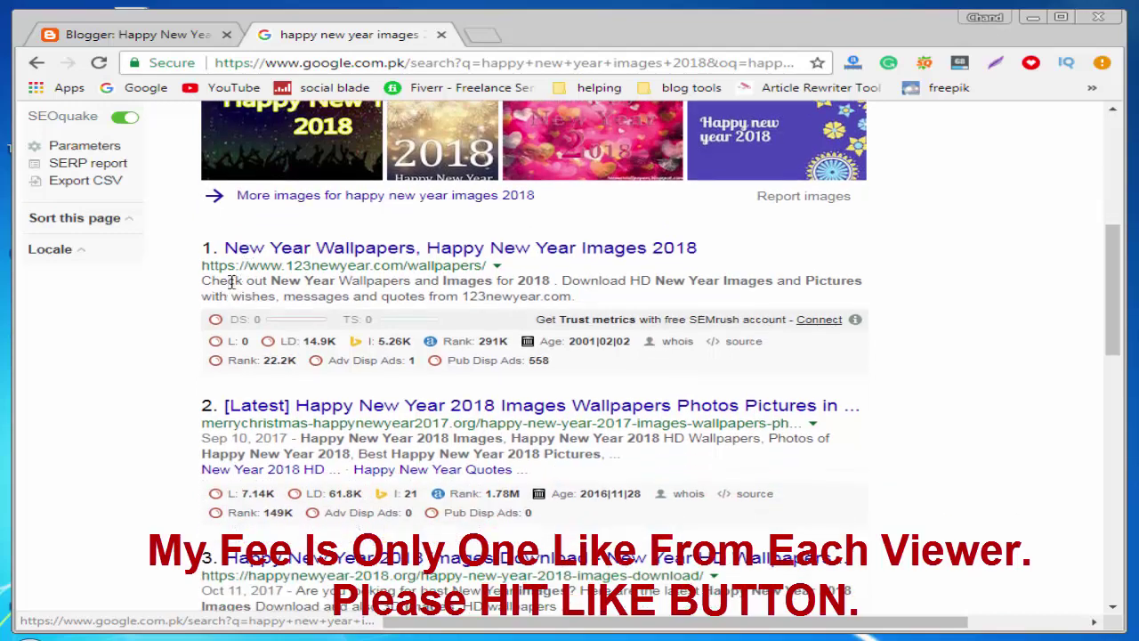
{"action": "scroll", "coordinate": [218, 379], "scroll_direction": "up", "scroll_amount": 3}
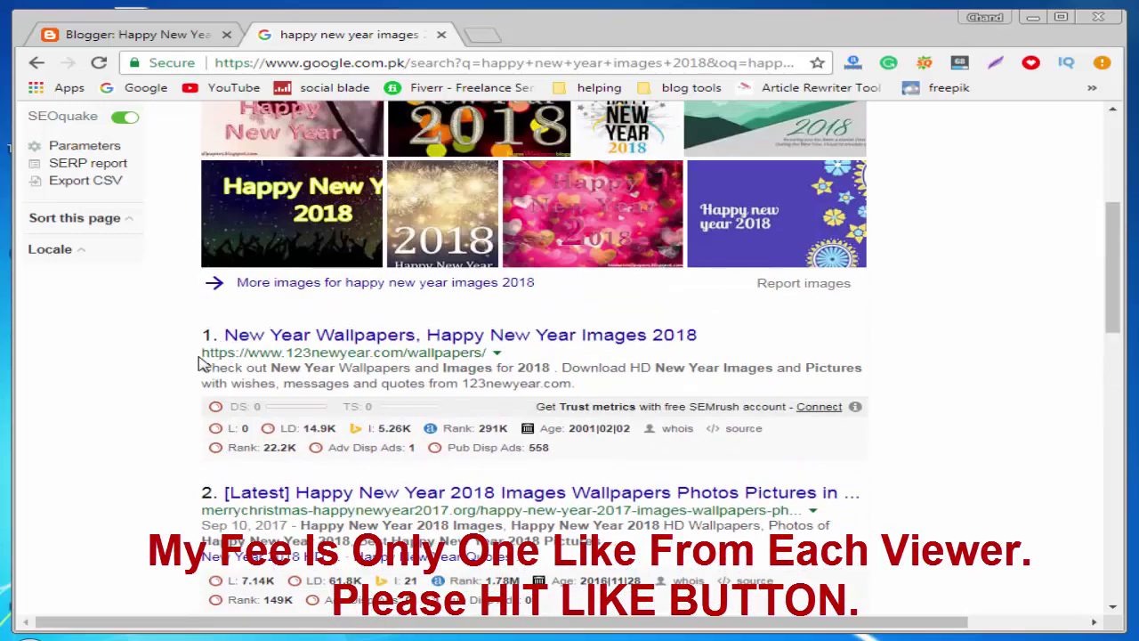
{"action": "left_click_drag", "start_coordinate": [204, 352], "coordinate": [392, 354]}
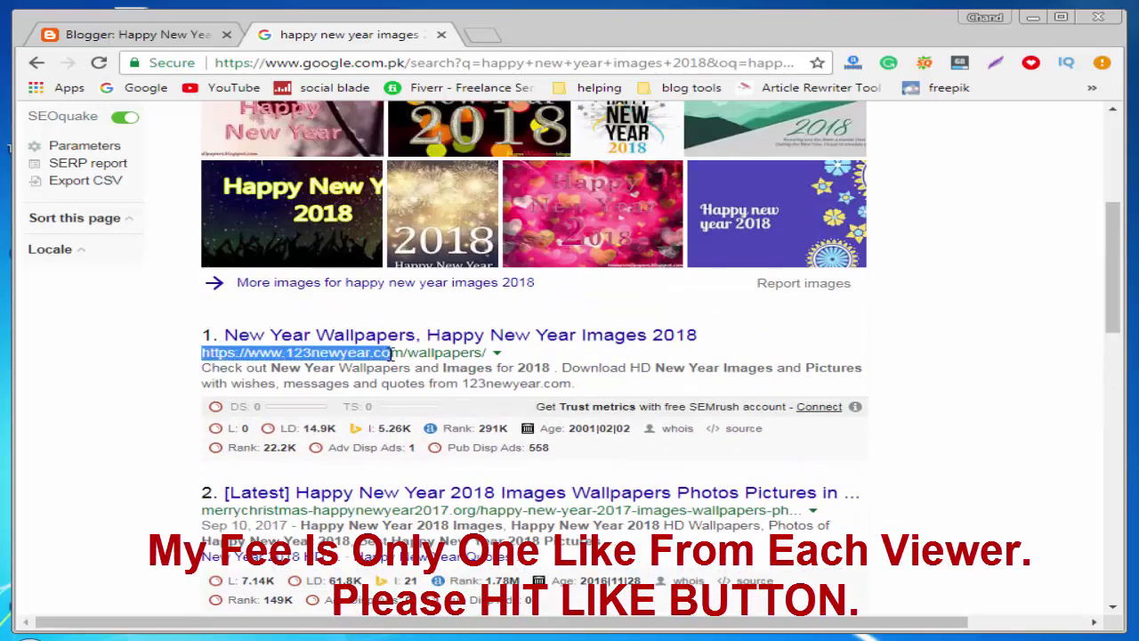
{"action": "left_click", "coordinate": [139, 367]}
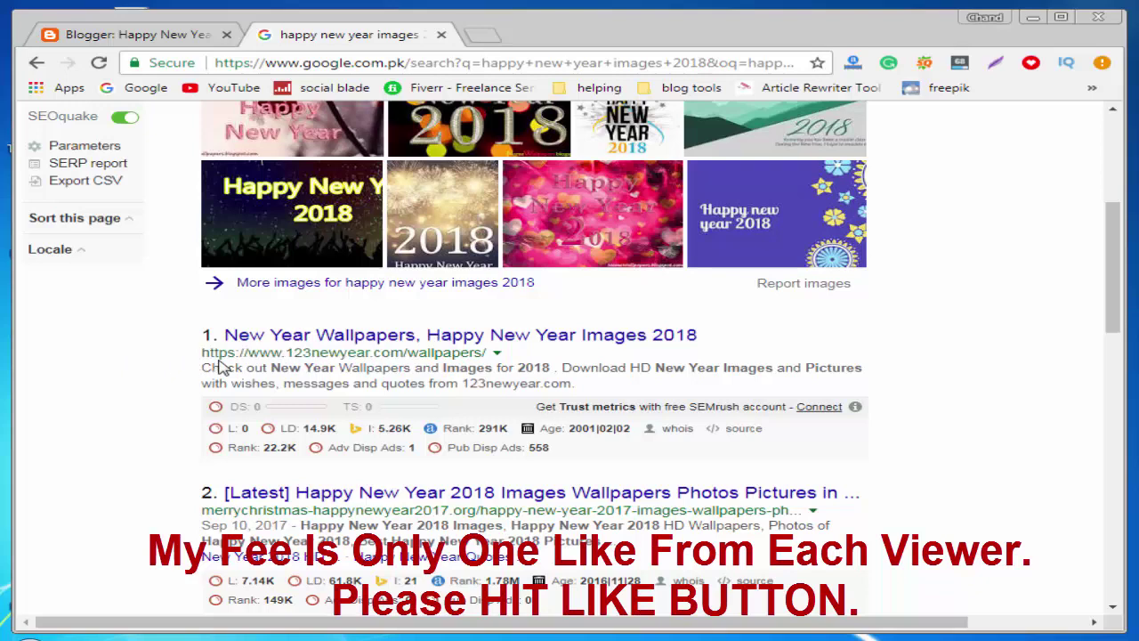
- Copy the Pinterest address from result 4 and paste it under 3: Backlinks in Word
{"action": "scroll", "coordinate": [203, 365], "scroll_direction": "down", "scroll_amount": 4}
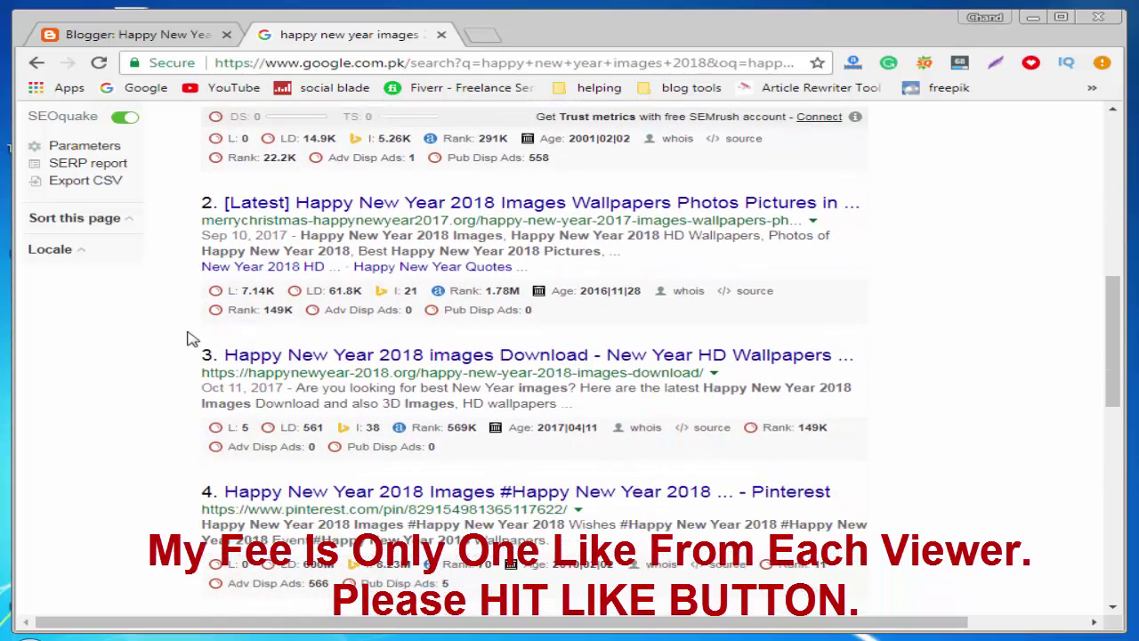
{"action": "scroll", "coordinate": [201, 332], "scroll_direction": "down", "scroll_amount": 2}
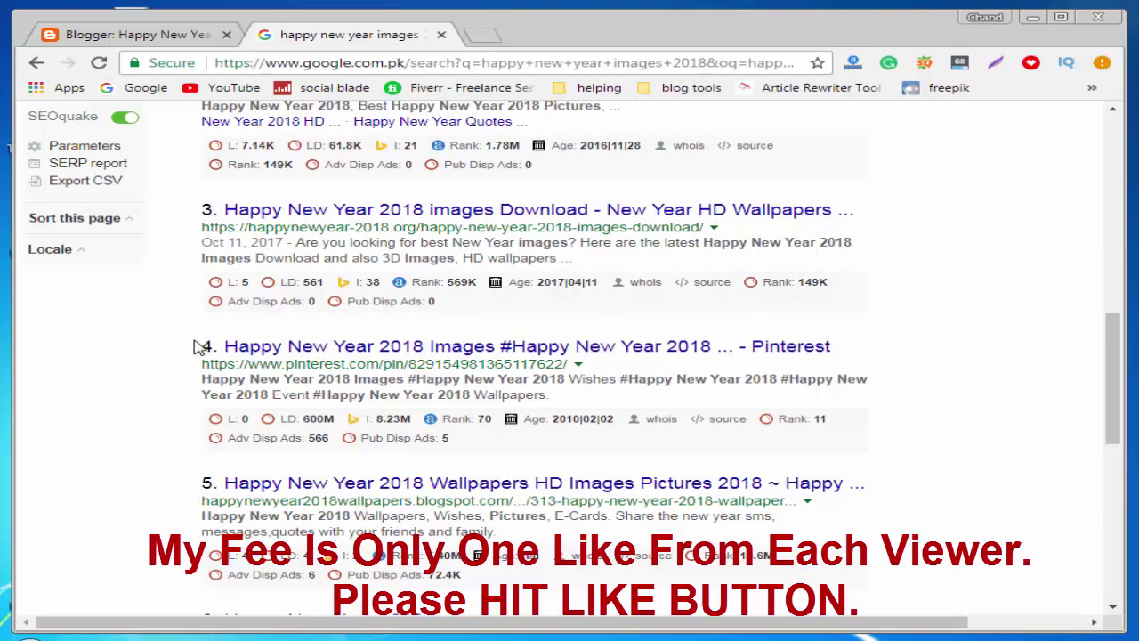
{"action": "scroll", "coordinate": [196, 343], "scroll_direction": "down", "scroll_amount": 1}
{"action": "scroll", "coordinate": [202, 284], "scroll_direction": "up", "scroll_amount": 1}
{"action": "left_click_drag", "start_coordinate": [201, 281], "coordinate": [378, 281]}
{"action": "key", "text": "ctrl+c"}
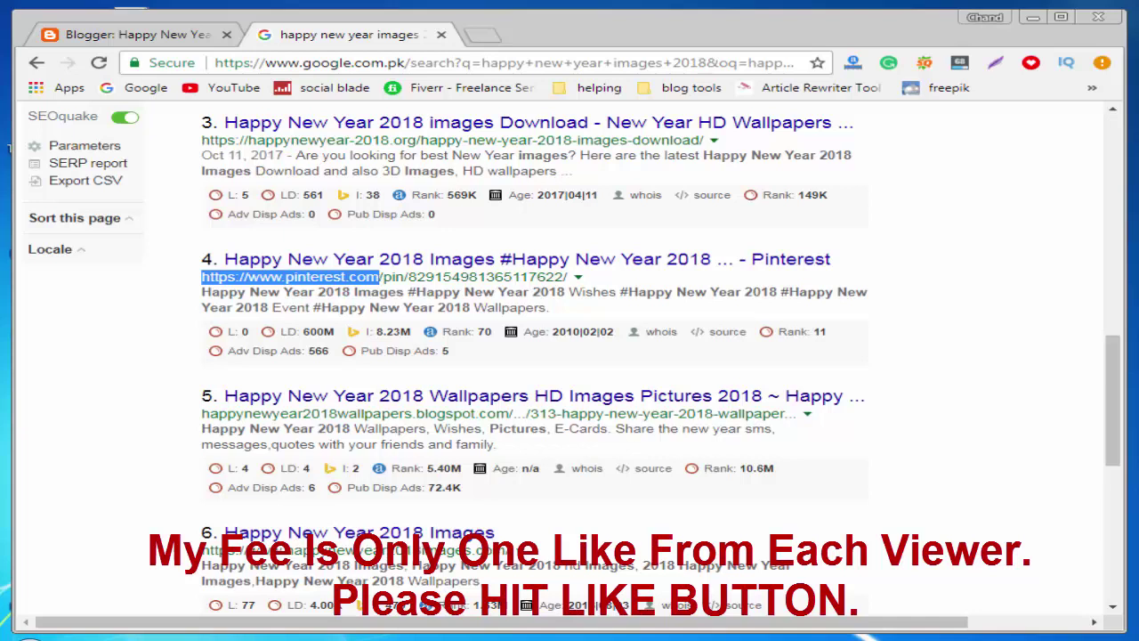
{"action": "key", "text": "alt+Tab"}
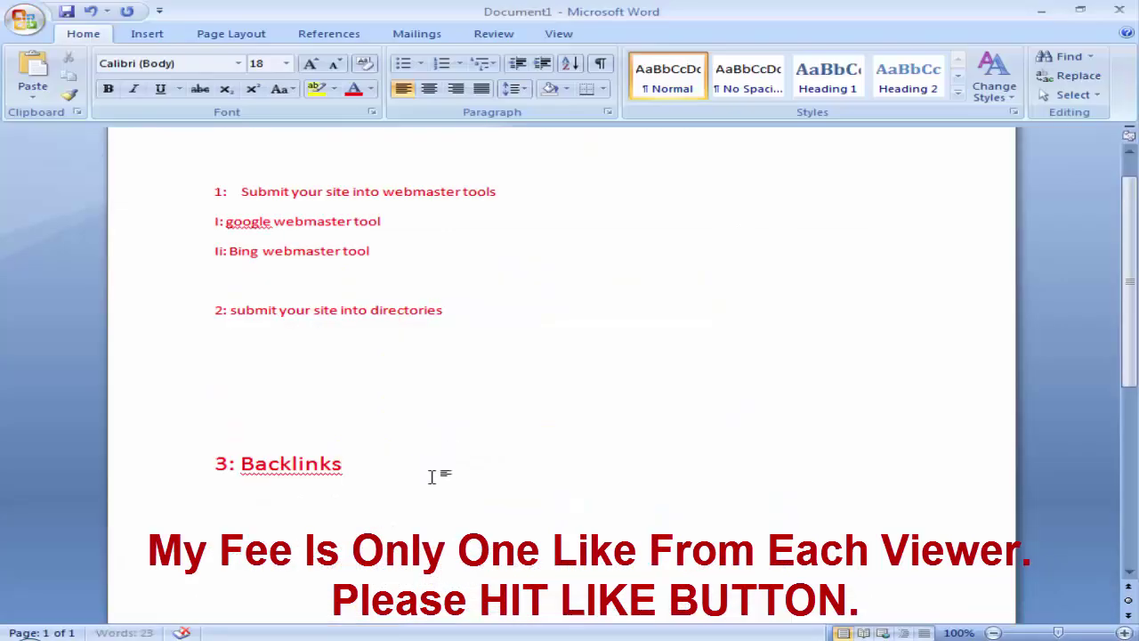
{"action": "key", "text": "Return"}
{"action": "key", "text": "Return"}
{"action": "key", "text": "Return"}
{"action": "key", "text": "ctrl+v"}
{"action": "scroll", "coordinate": [425, 479], "scroll_direction": "down", "scroll_amount": 1}
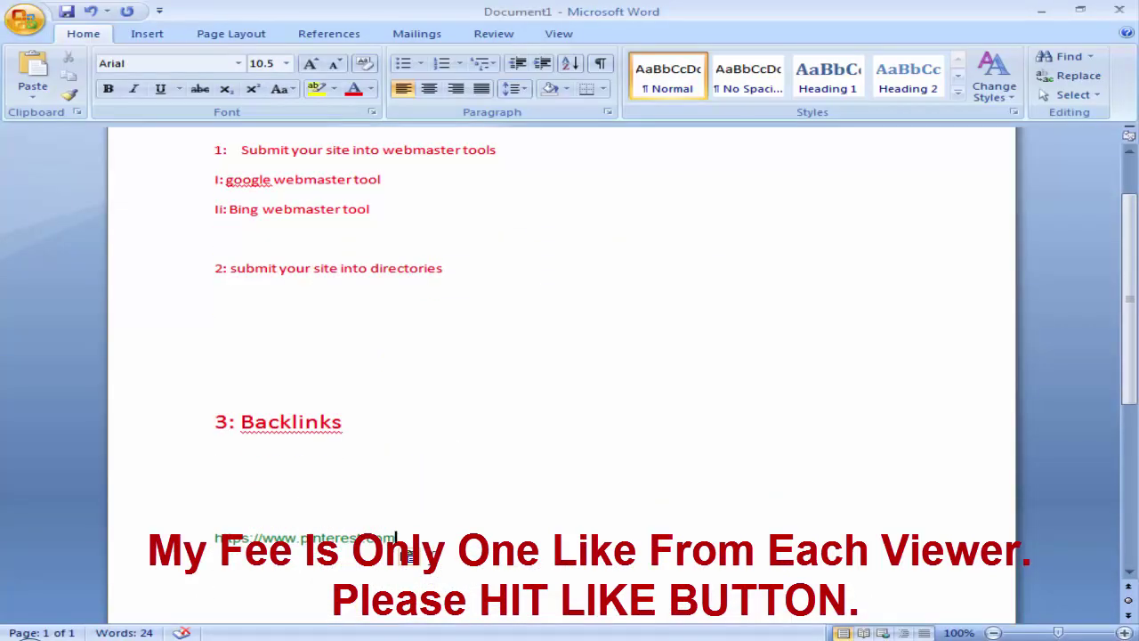
- Copy happynewyear2018wallpapers.blogspot.com from result 5 and paste it into the Word notes
{"action": "key", "text": "alt+Tab"}
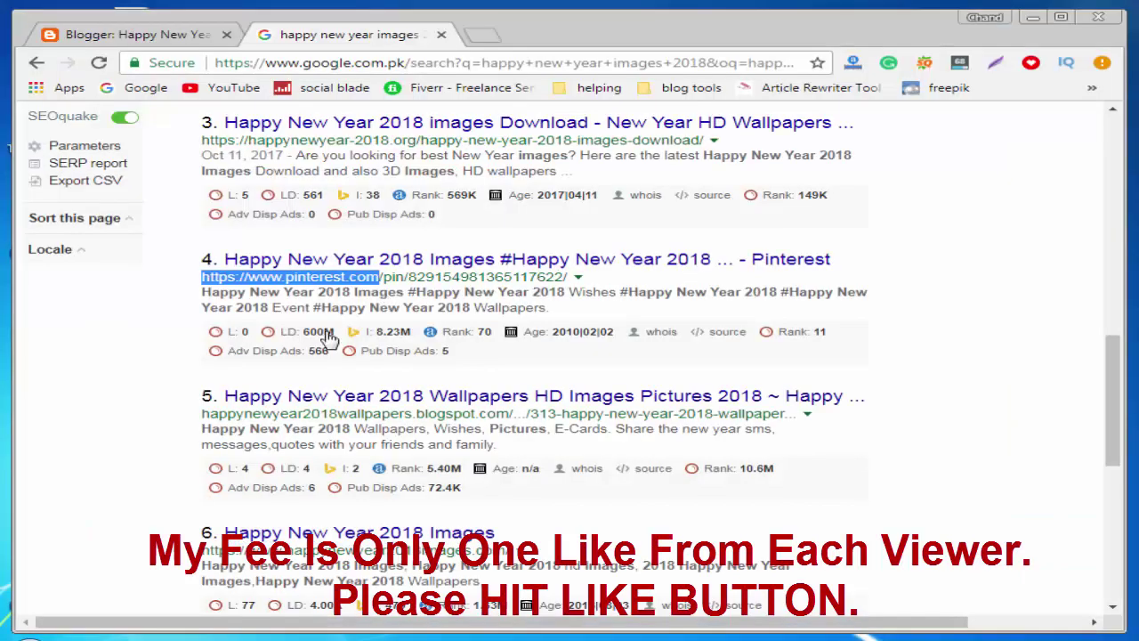
{"action": "left_click_drag", "start_coordinate": [203, 413], "coordinate": [169, 418]}
{"action": "left_click", "coordinate": [183, 423]}
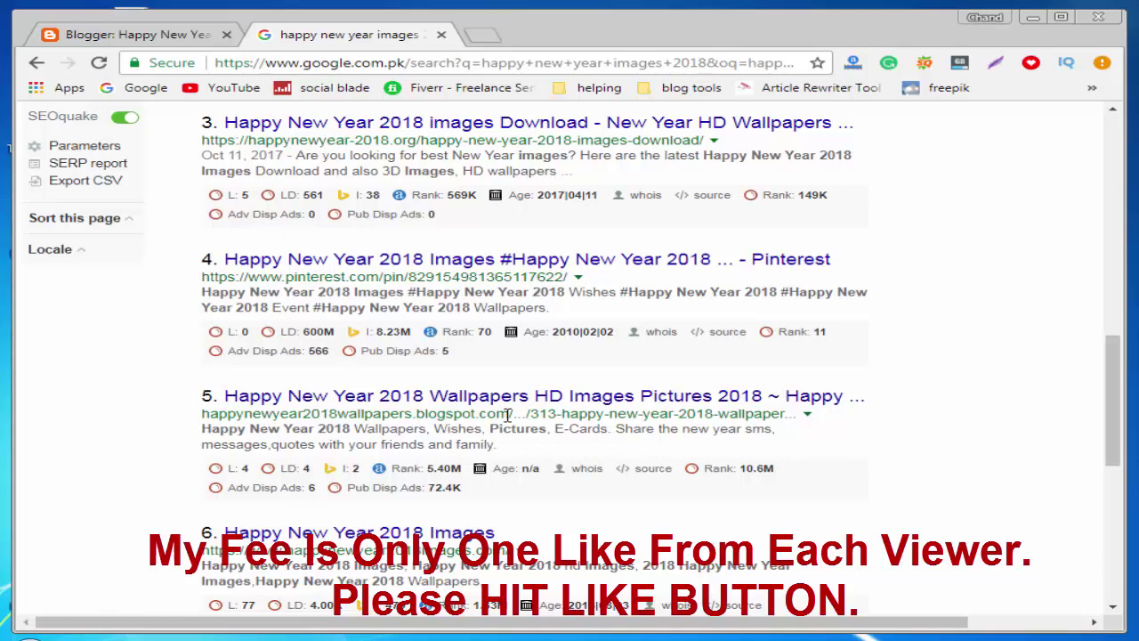
{"action": "left_click_drag", "start_coordinate": [507, 414], "coordinate": [450, 415]}
{"action": "left_click", "coordinate": [170, 424]}
{"action": "left_click_drag", "start_coordinate": [202, 414], "coordinate": [286, 415]}
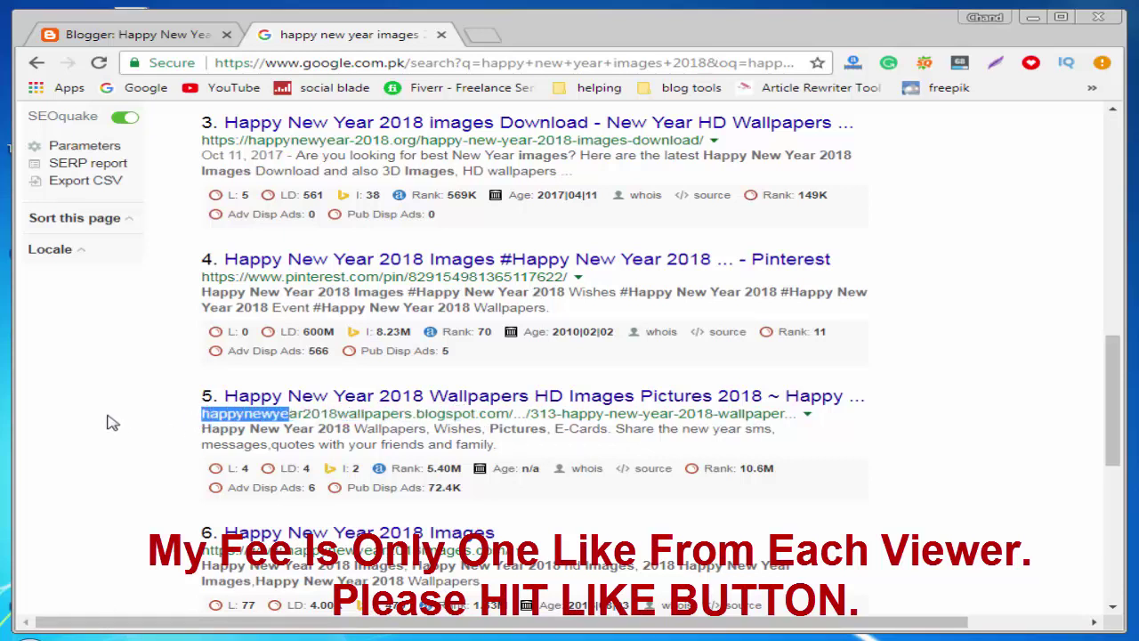
{"action": "left_click", "coordinate": [207, 444]}
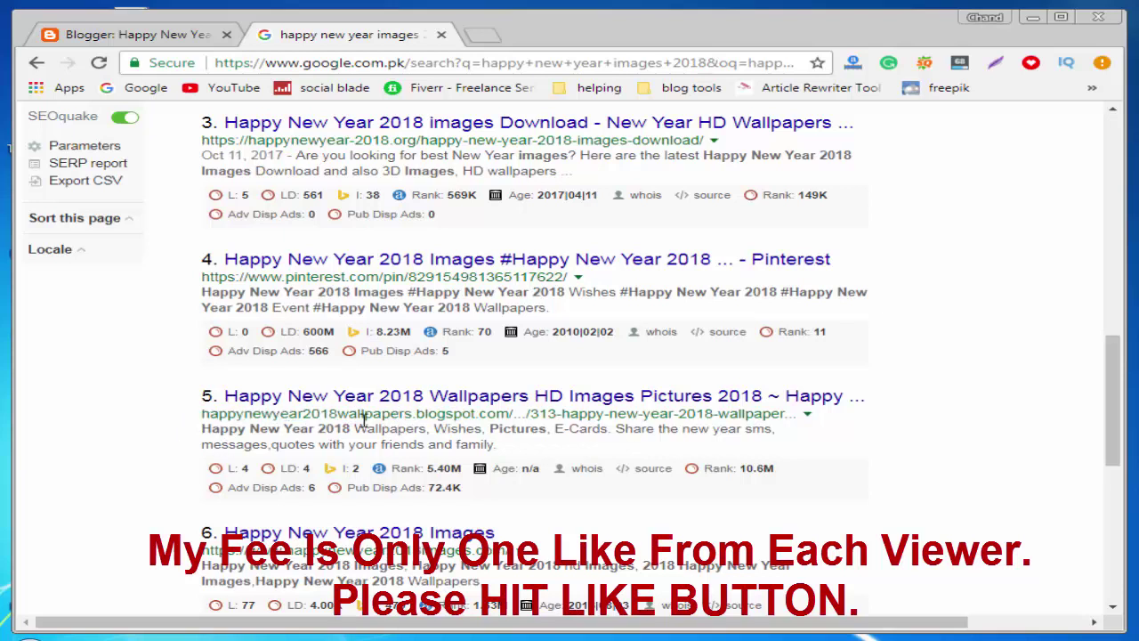
{"action": "left_click_drag", "start_coordinate": [203, 415], "coordinate": [510, 417]}
{"action": "key", "text": "ctrl+c"}
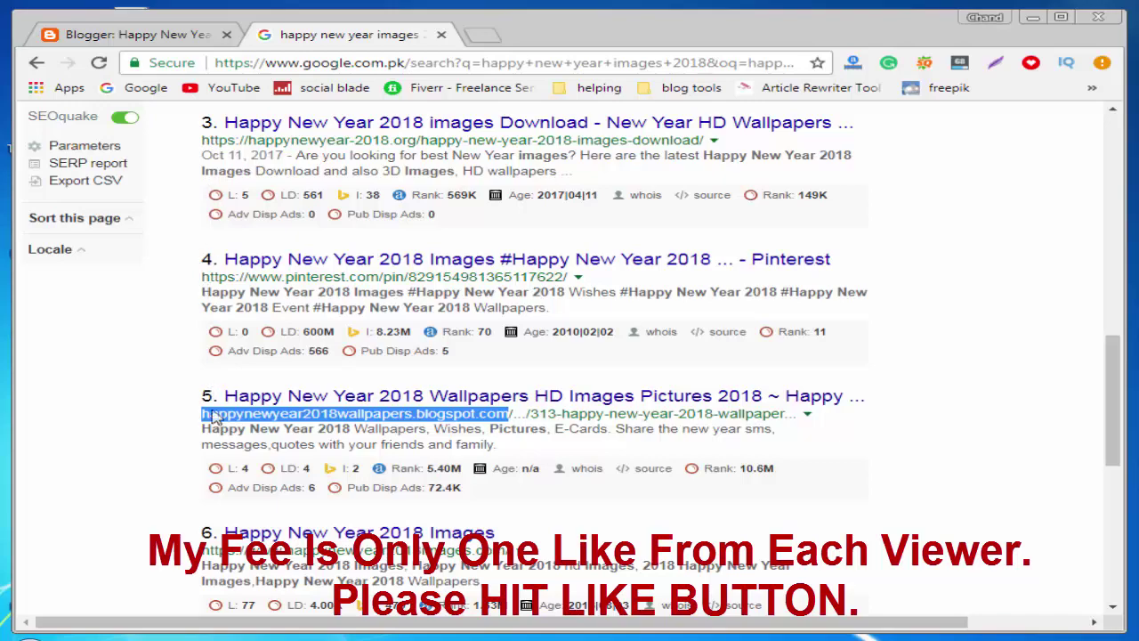
{"action": "scroll", "coordinate": [183, 476], "scroll_direction": "up", "scroll_amount": 3}
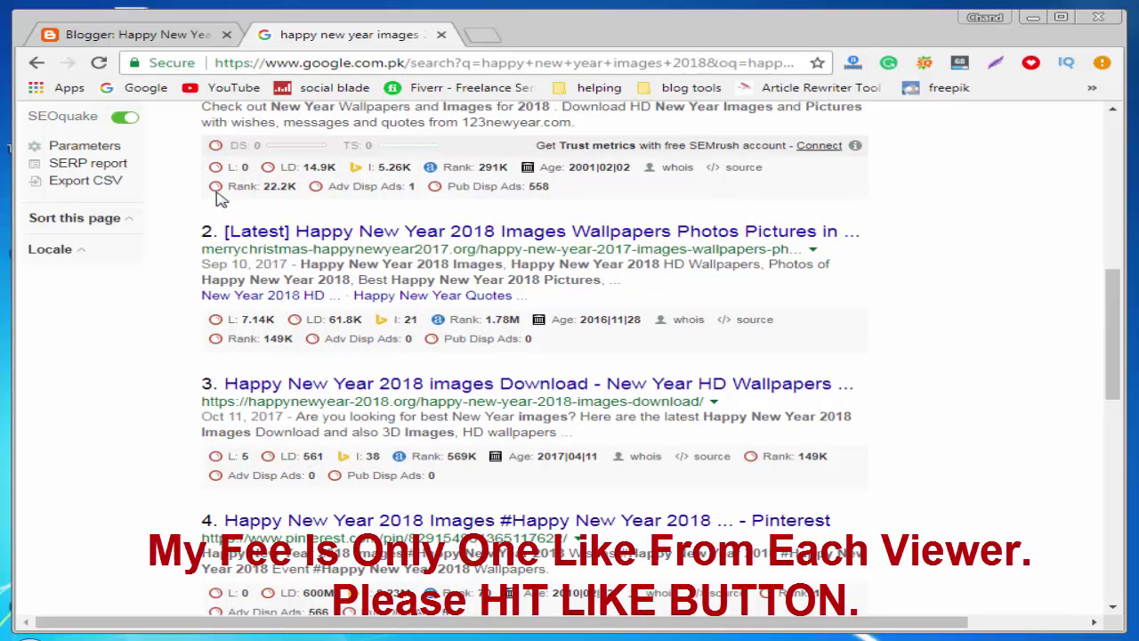
{"action": "scroll", "coordinate": [184, 376], "scroll_direction": "down", "scroll_amount": 2}
{"action": "scroll", "coordinate": [204, 264], "scroll_direction": "up", "scroll_amount": 4}
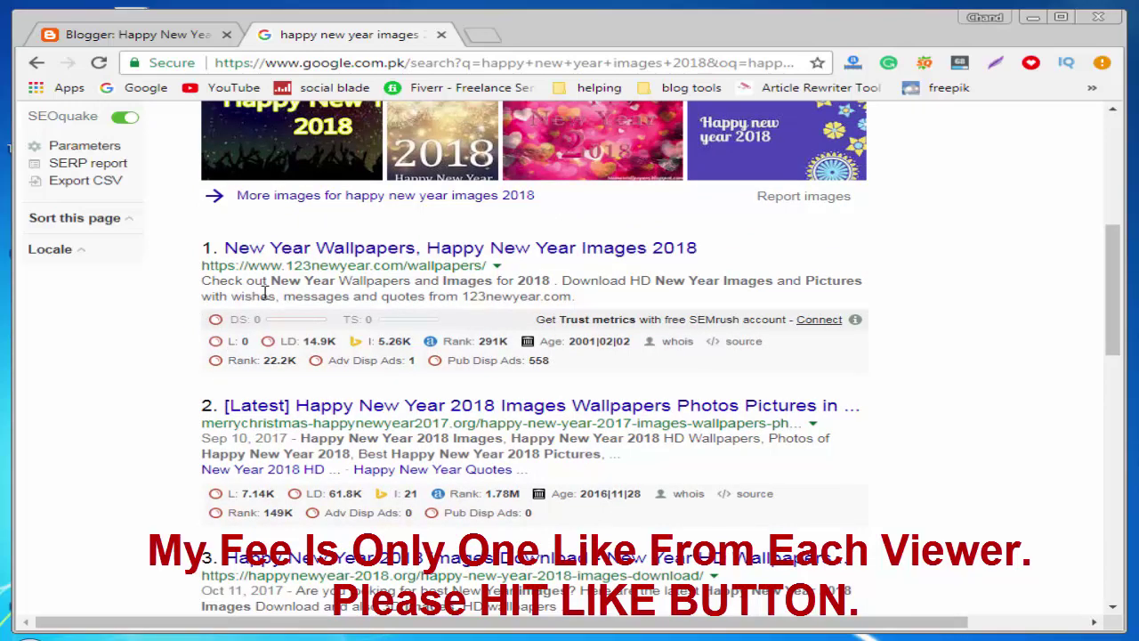
{"action": "scroll", "coordinate": [231, 358], "scroll_direction": "down", "scroll_amount": 5}
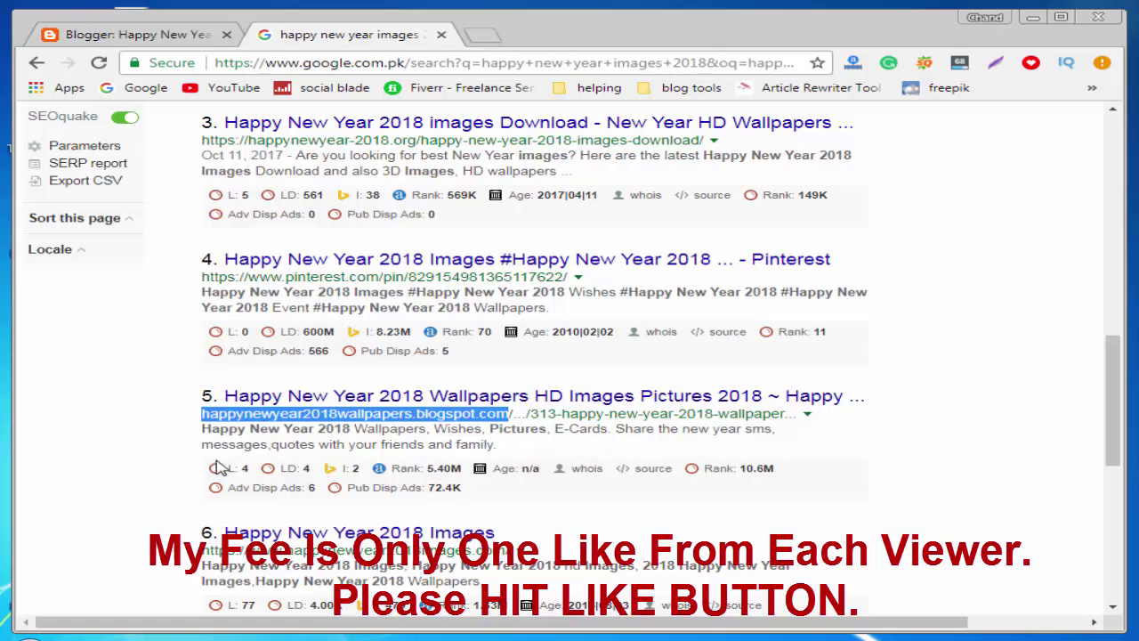
{"action": "scroll", "coordinate": [218, 468], "scroll_direction": "down", "scroll_amount": 2}
{"action": "key", "text": "alt+Tab"}
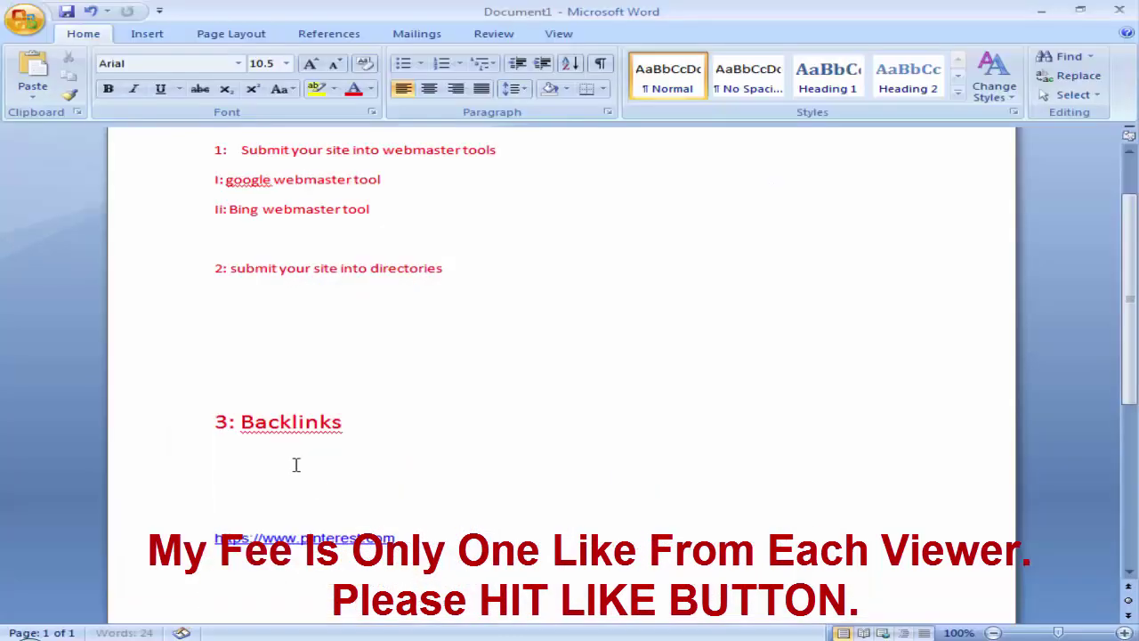
{"action": "key", "text": "ctrl+v"}
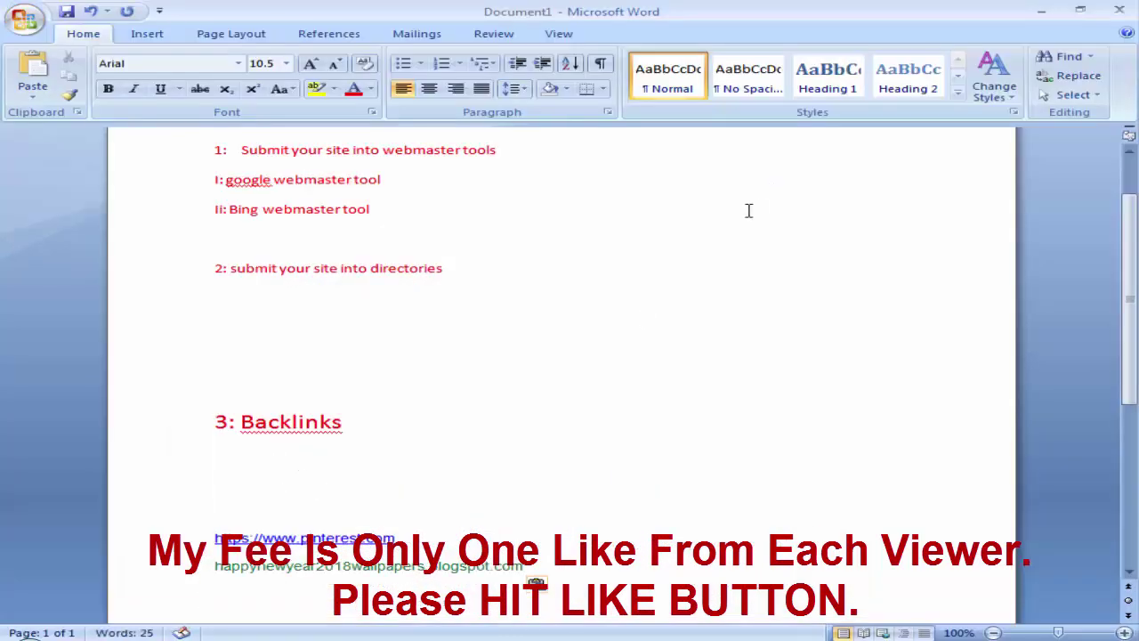
- Copy happynewyear2018images.com from result 6 and paste it into the Word notes
{"action": "key", "text": "alt+Tab"}
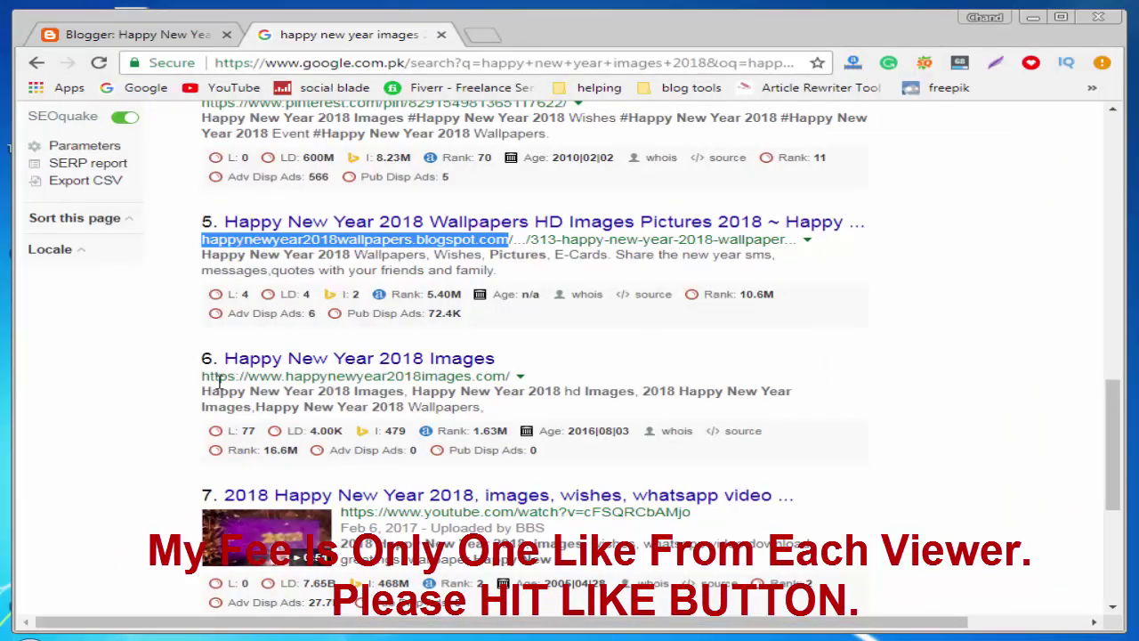
{"action": "left_click_drag", "start_coordinate": [201, 377], "coordinate": [510, 375]}
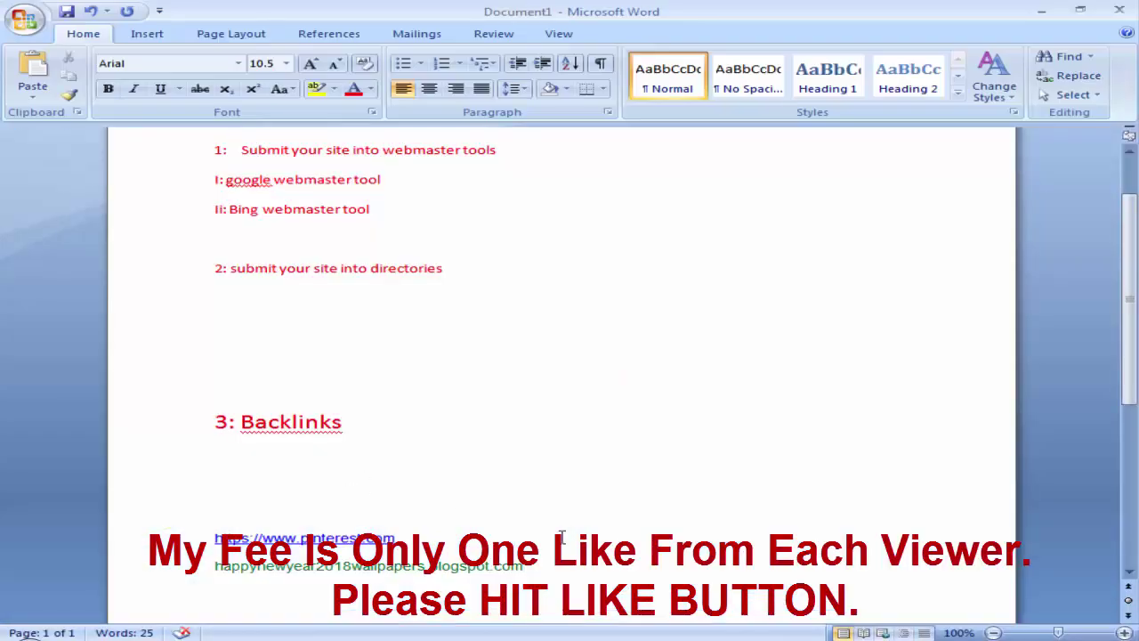
{"action": "type", "text": "https://www.happynewyear2018images.com"}
{"action": "scroll", "coordinate": [564, 516], "scroll_direction": "down", "scroll_amount": 1}
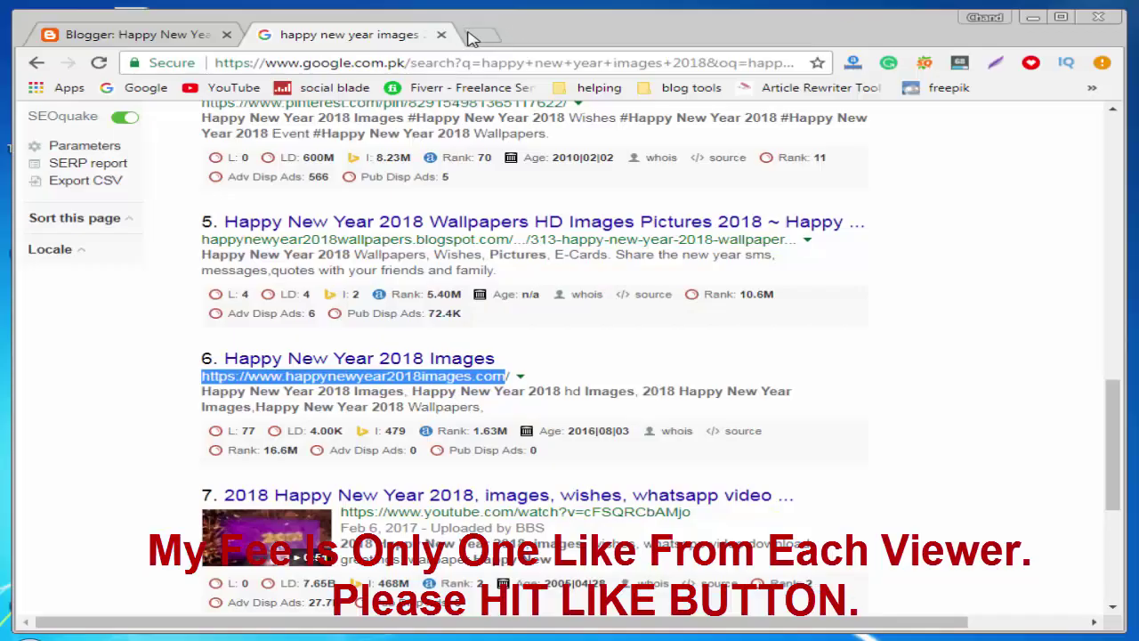
- Search for 'seo profiler' in a new tab and open the SEOprofiler website
{"action": "left_click", "coordinate": [466, 35]}
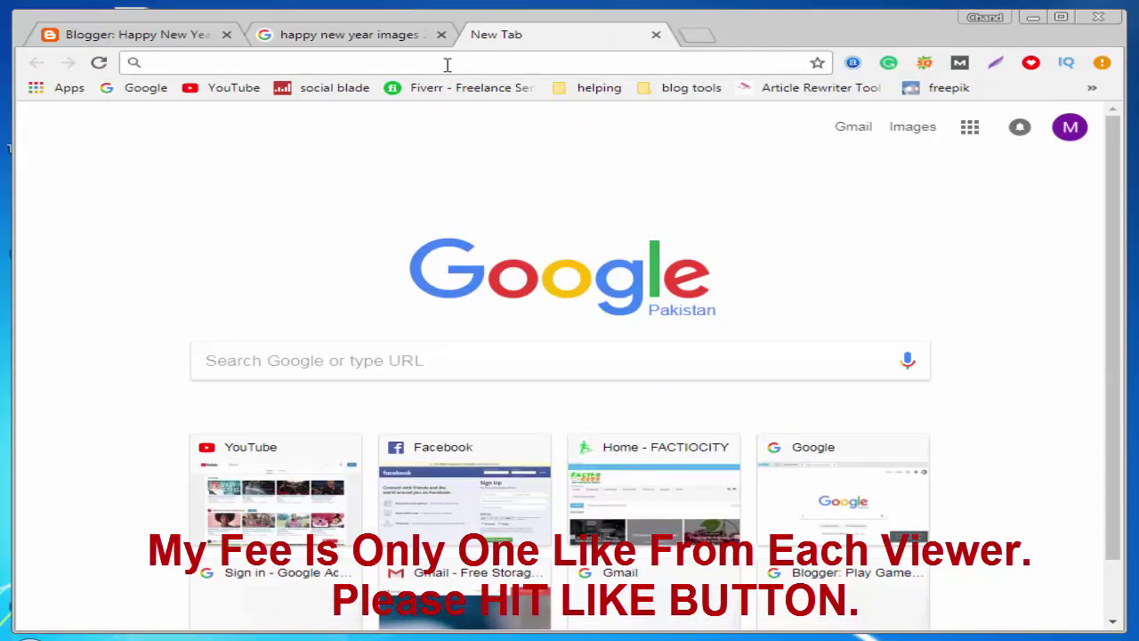
{"action": "type", "text": "seo profiler"}
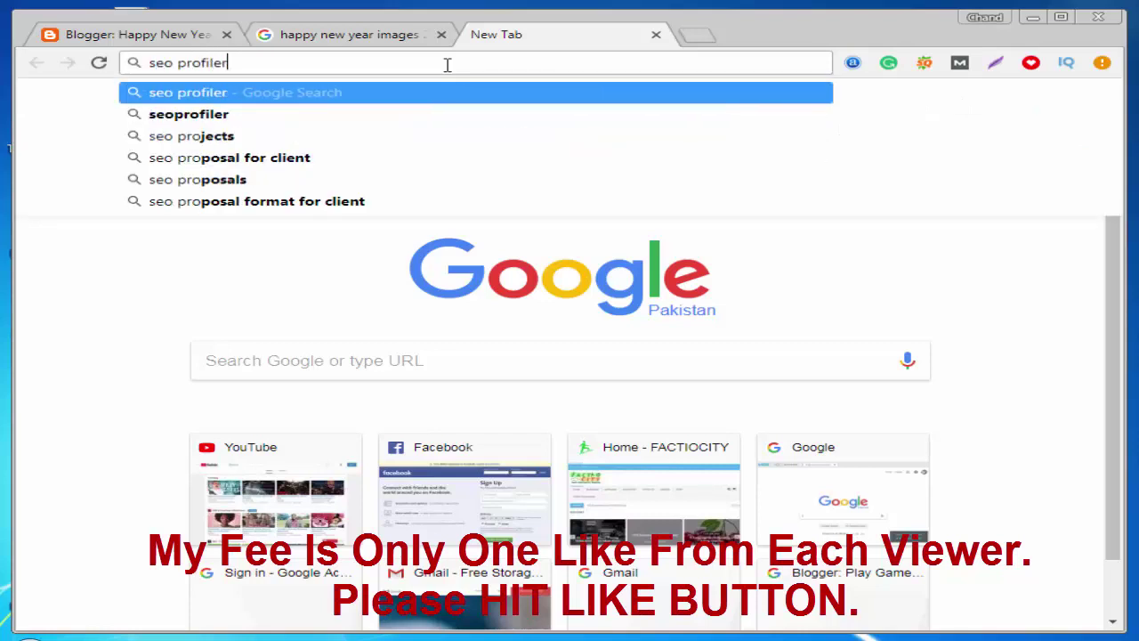
{"action": "key", "text": "Return"}
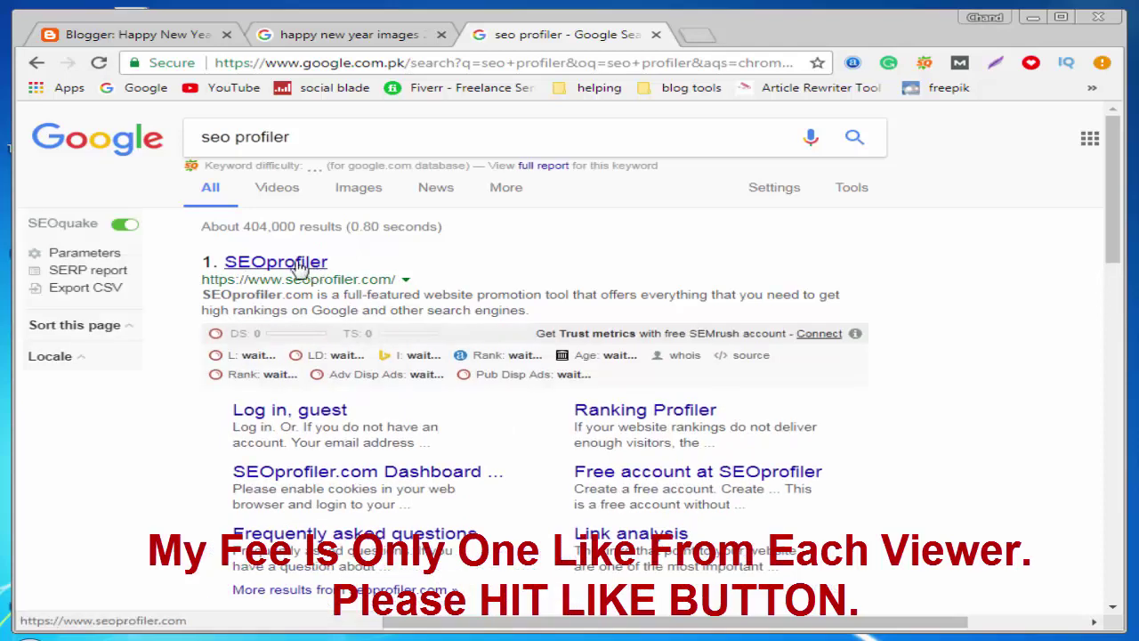
{"action": "left_click", "coordinate": [315, 251]}
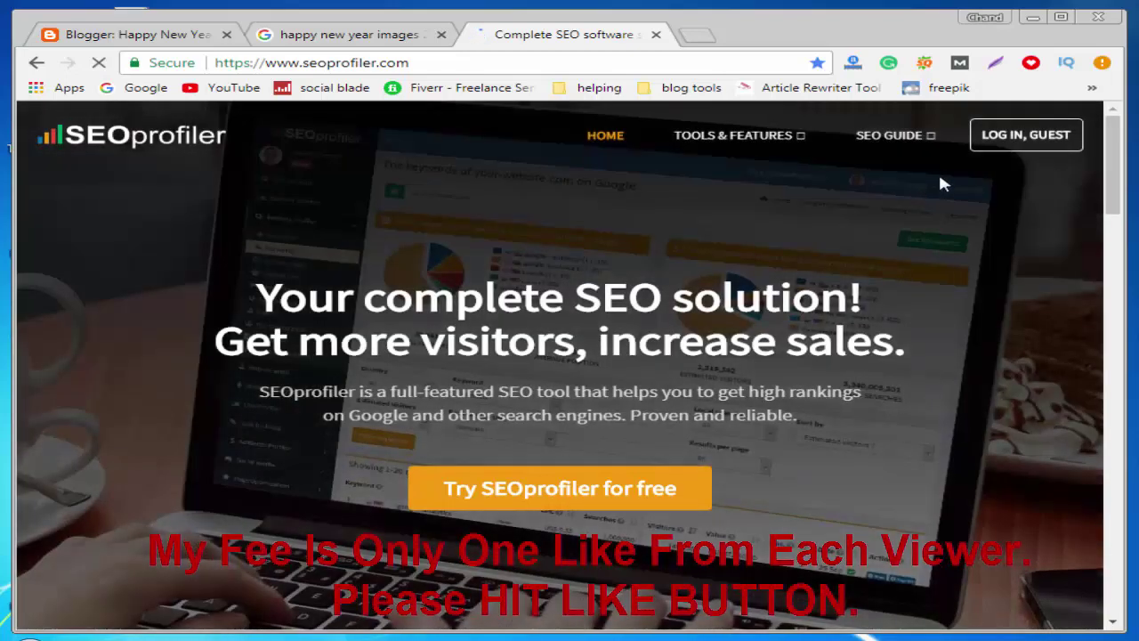
- Log in to SEOprofiler using the browser's saved account credentials
{"action": "left_click", "coordinate": [997, 145]}
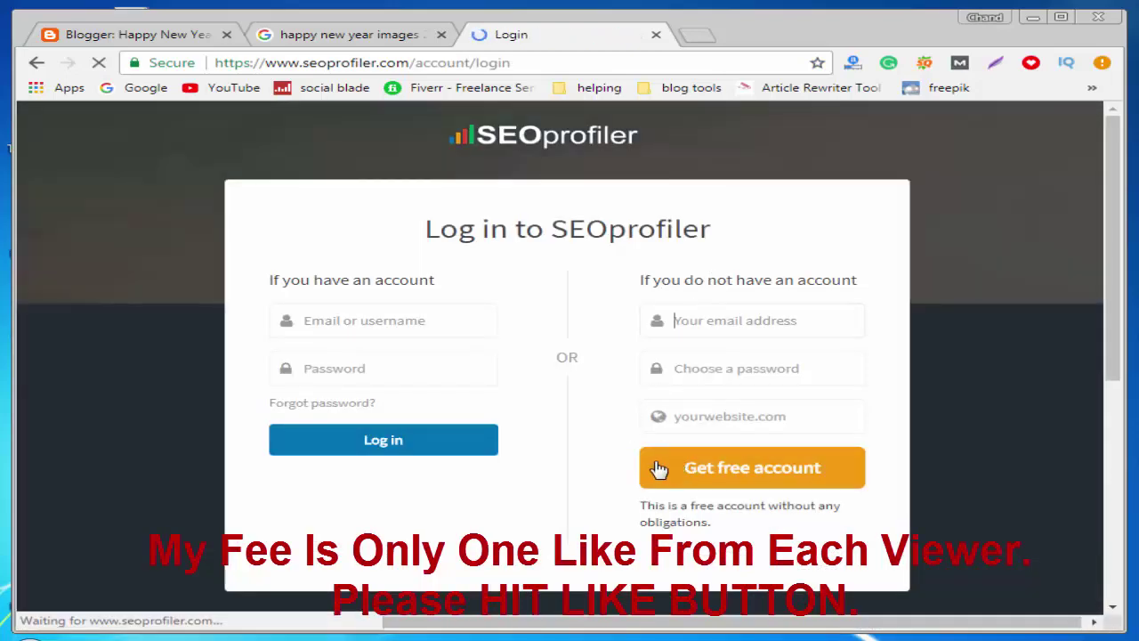
{"action": "type", "text": "usman"}
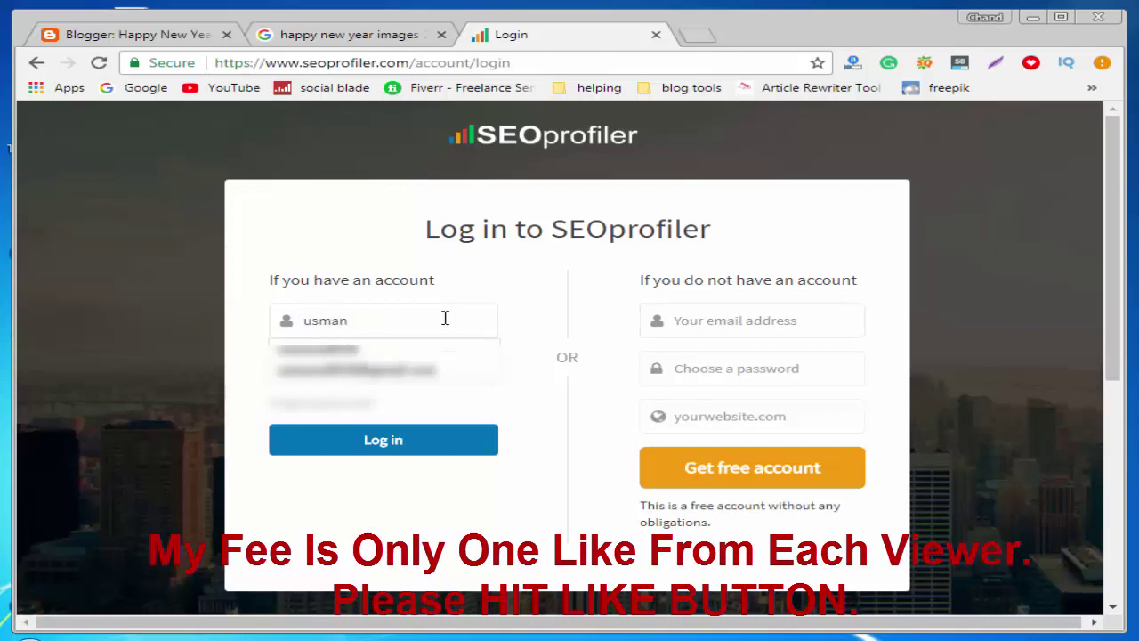
{"action": "key", "text": "Down"}
{"action": "key", "text": "Return"}
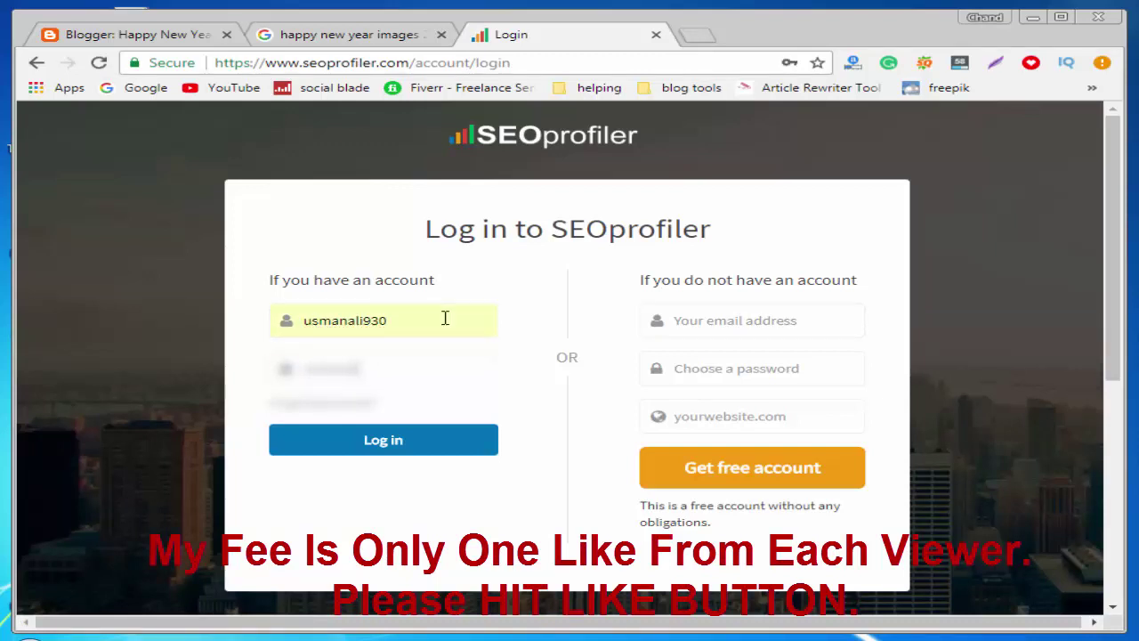
{"action": "left_click", "coordinate": [388, 440]}
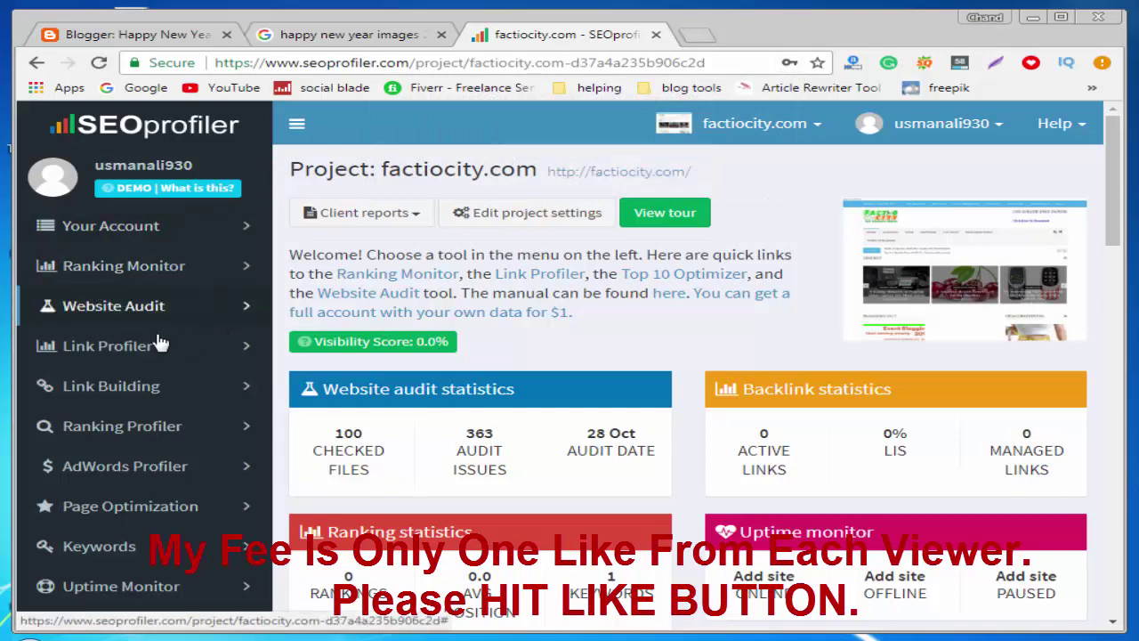
- Open the Link Profiler Backlinks report for factiocity.com, then switch back to the Word notes
{"action": "left_click", "coordinate": [246, 350]}
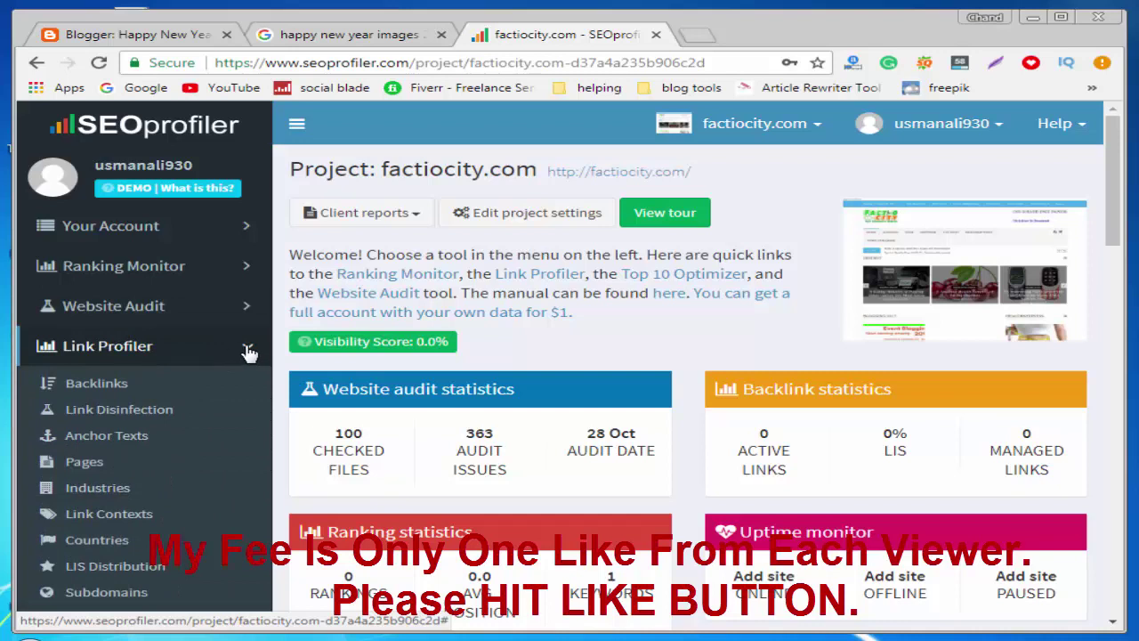
{"action": "left_click", "coordinate": [249, 351]}
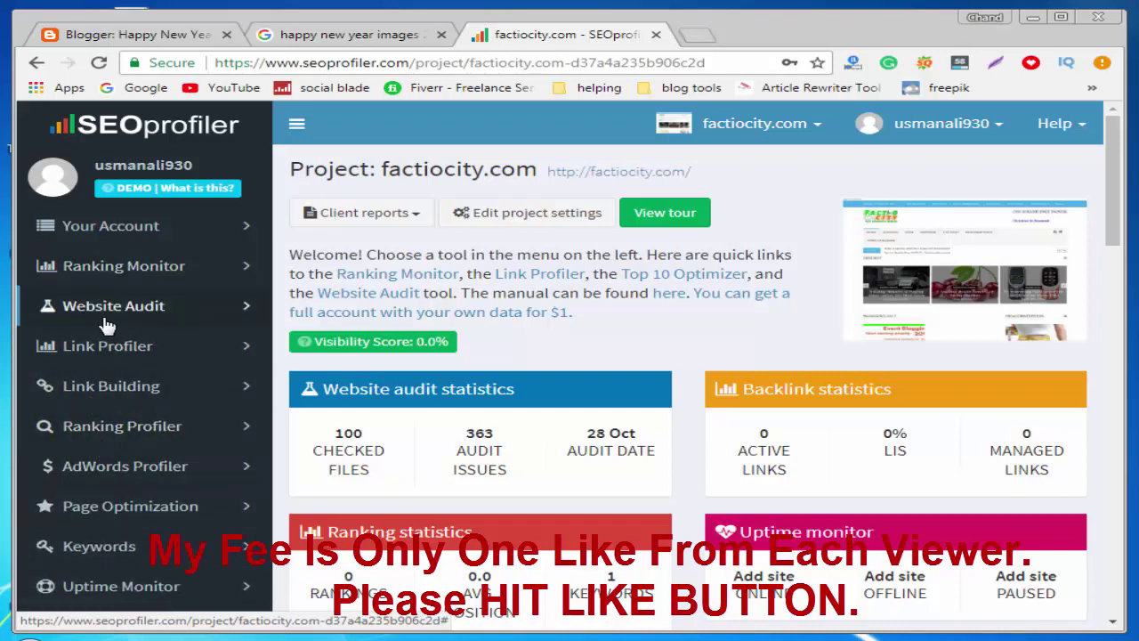
{"action": "left_click", "coordinate": [248, 352]}
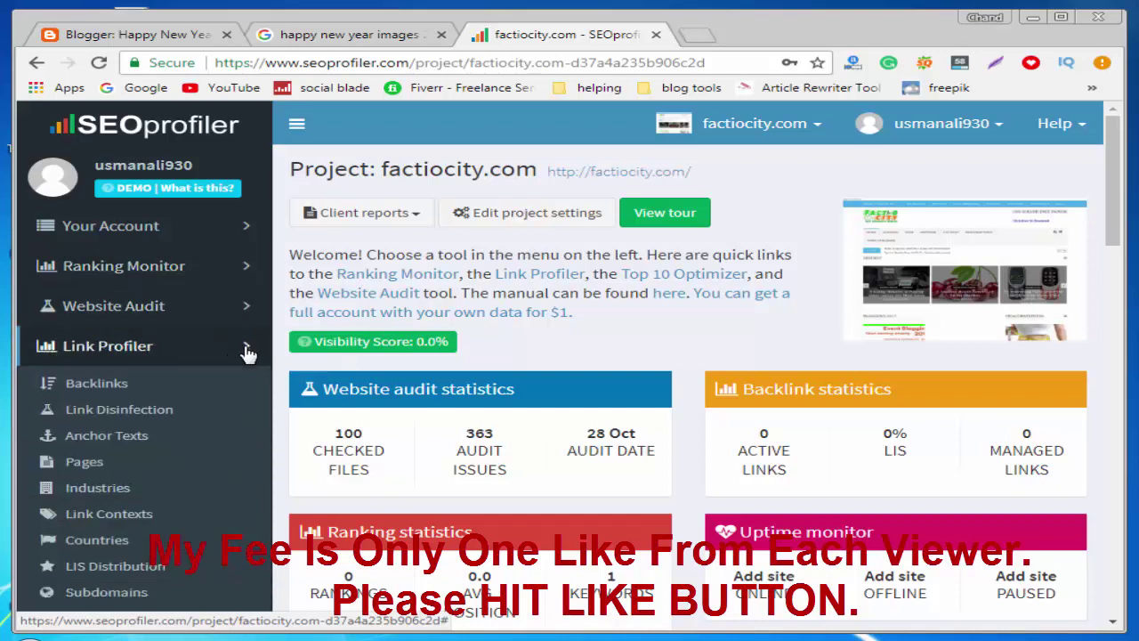
{"action": "left_click", "coordinate": [105, 383]}
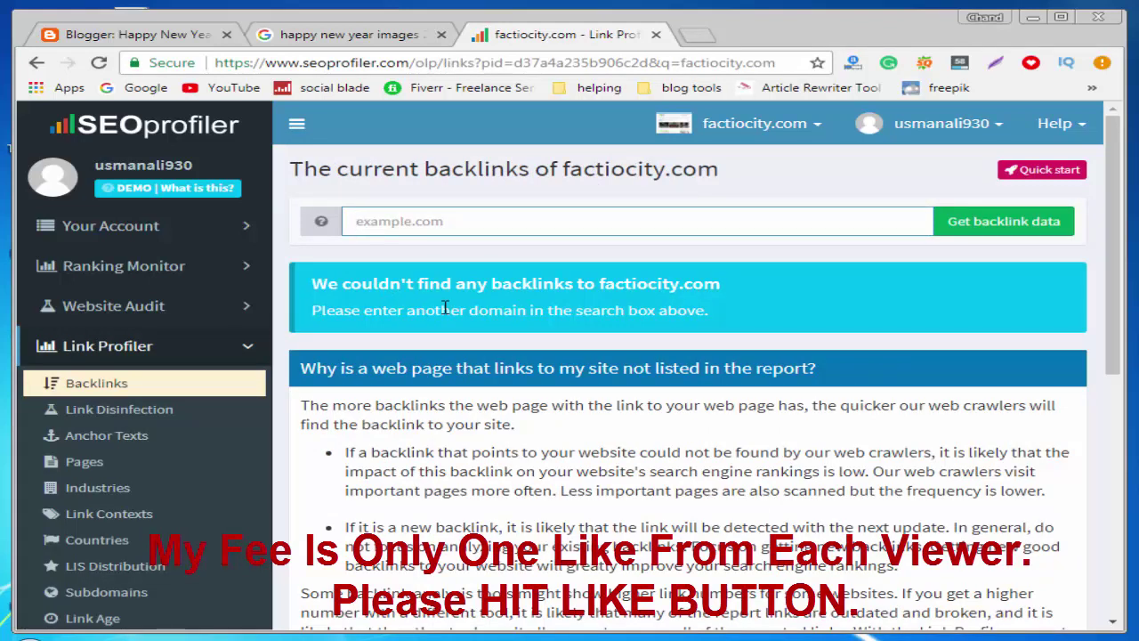
{"action": "left_click", "coordinate": [460, 229]}
{"action": "key", "text": "alt+Tab"}
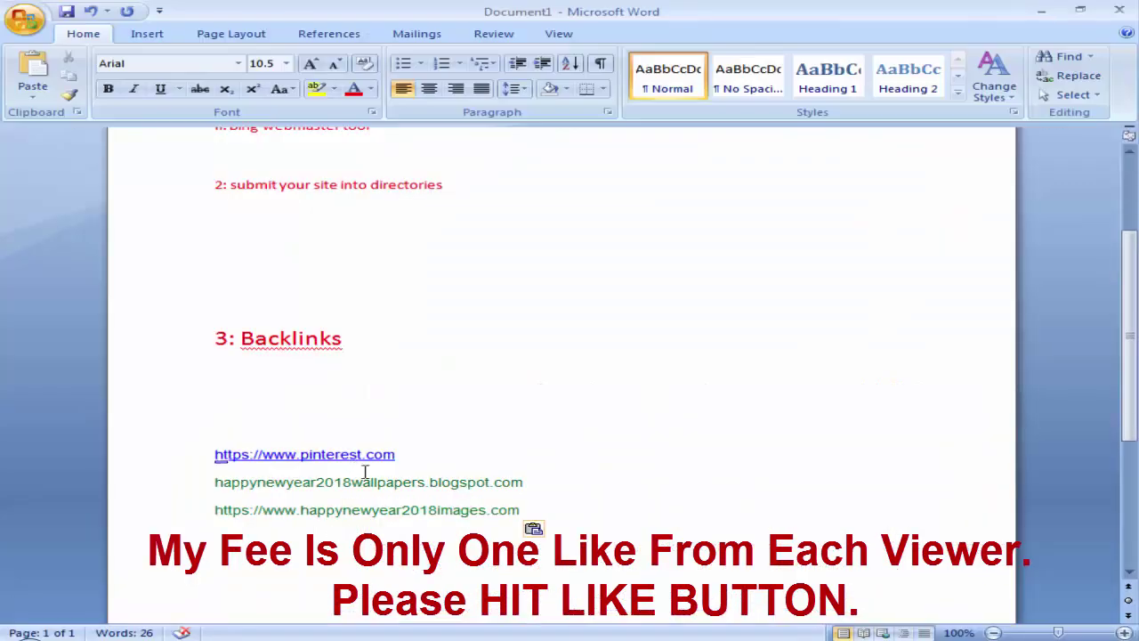
- Fetch SEOprofiler backlink data for the pinterest.com URL copied from Word
{"action": "left_click_drag", "start_coordinate": [400, 454], "coordinate": [188, 453]}
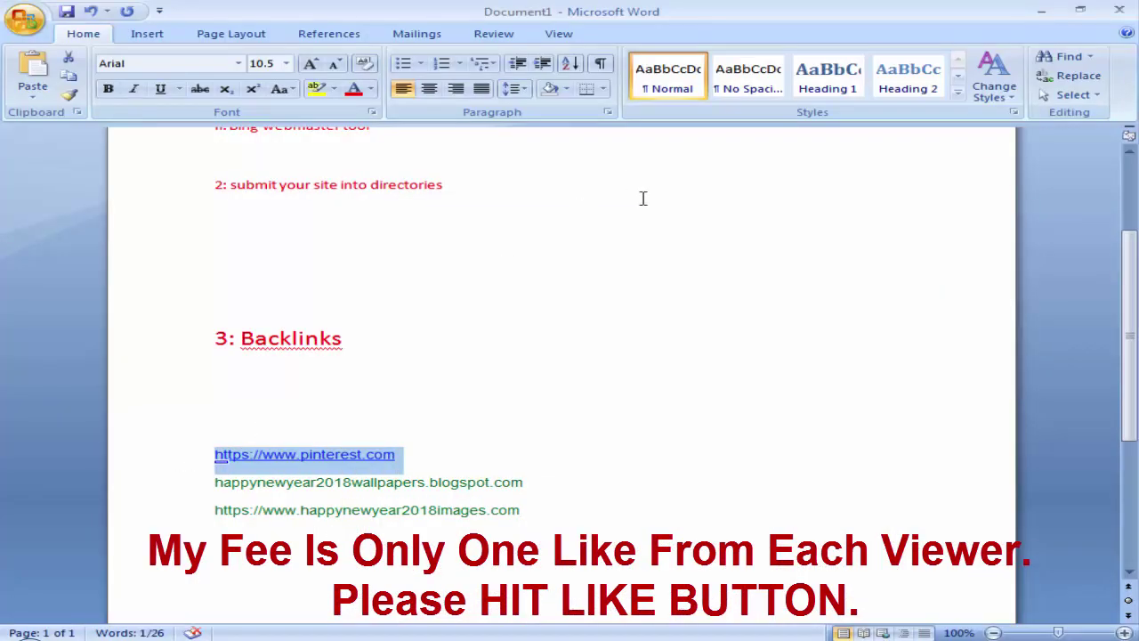
{"action": "key", "text": "alt+Tab"}
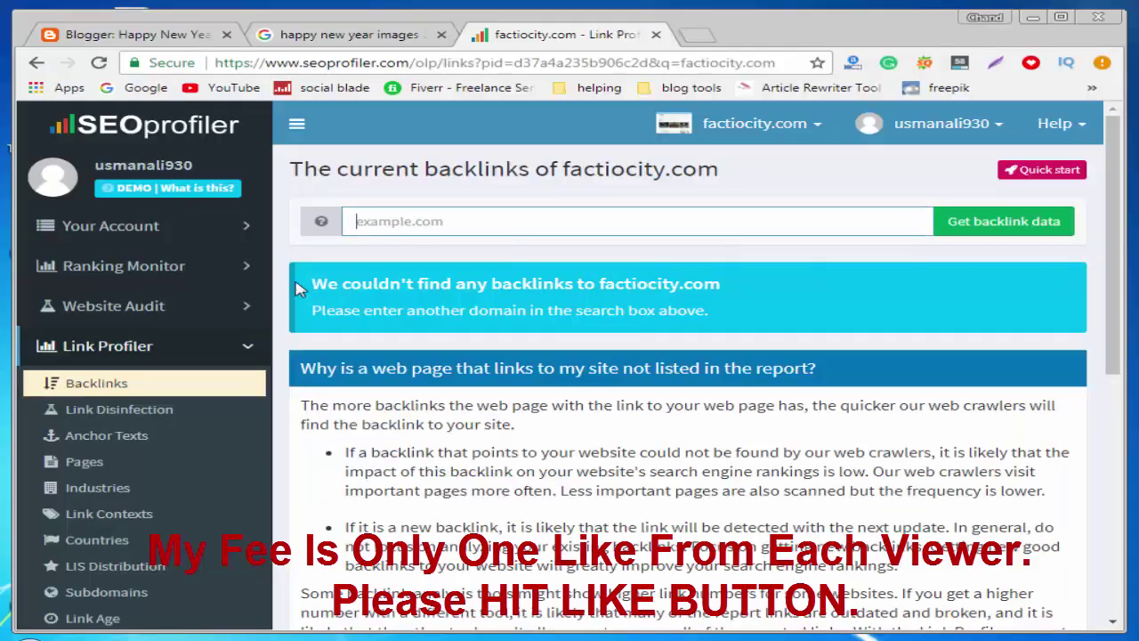
{"action": "left_click", "coordinate": [401, 224]}
{"action": "type", "text": "https://www.pinterest.com"}
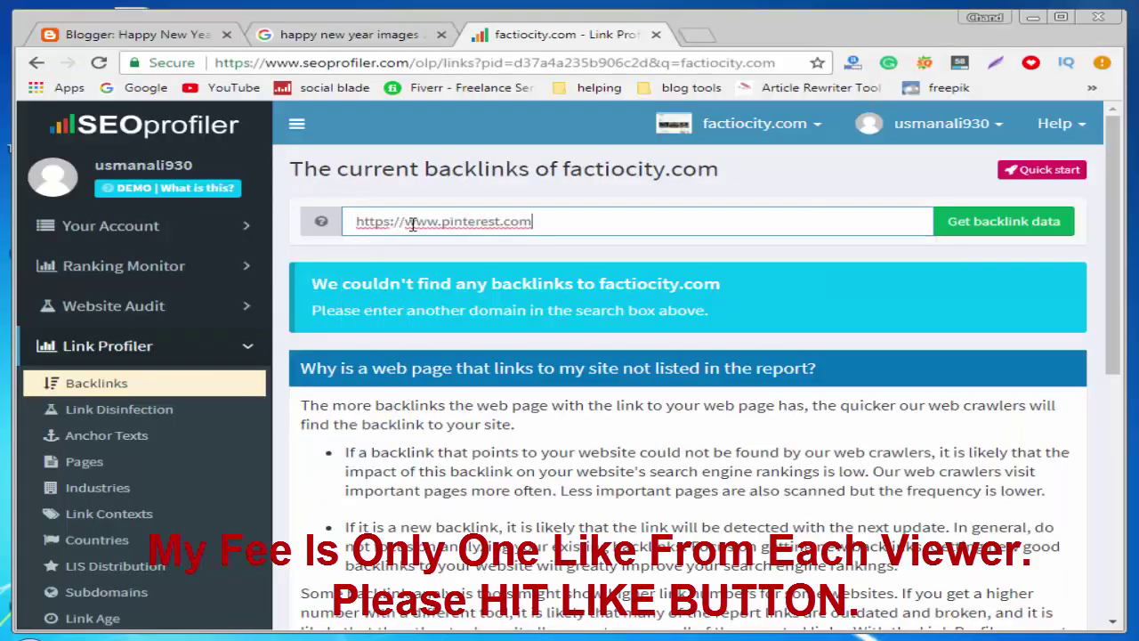
{"action": "left_click", "coordinate": [1009, 224]}
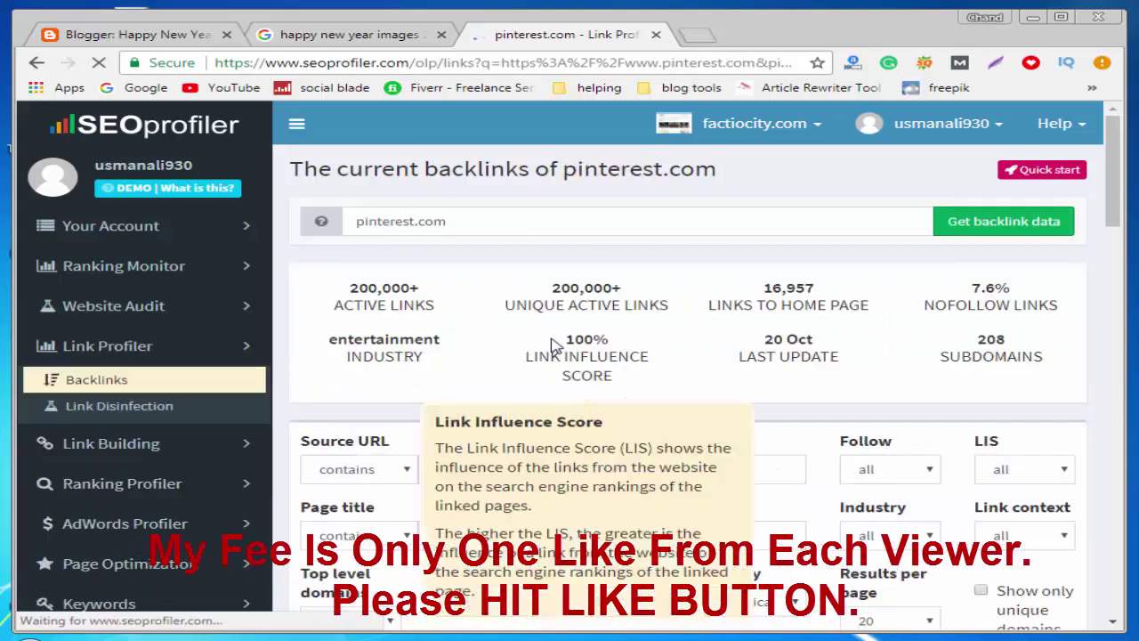
{"action": "scroll", "coordinate": [552, 345], "scroll_direction": "down", "scroll_amount": 2}
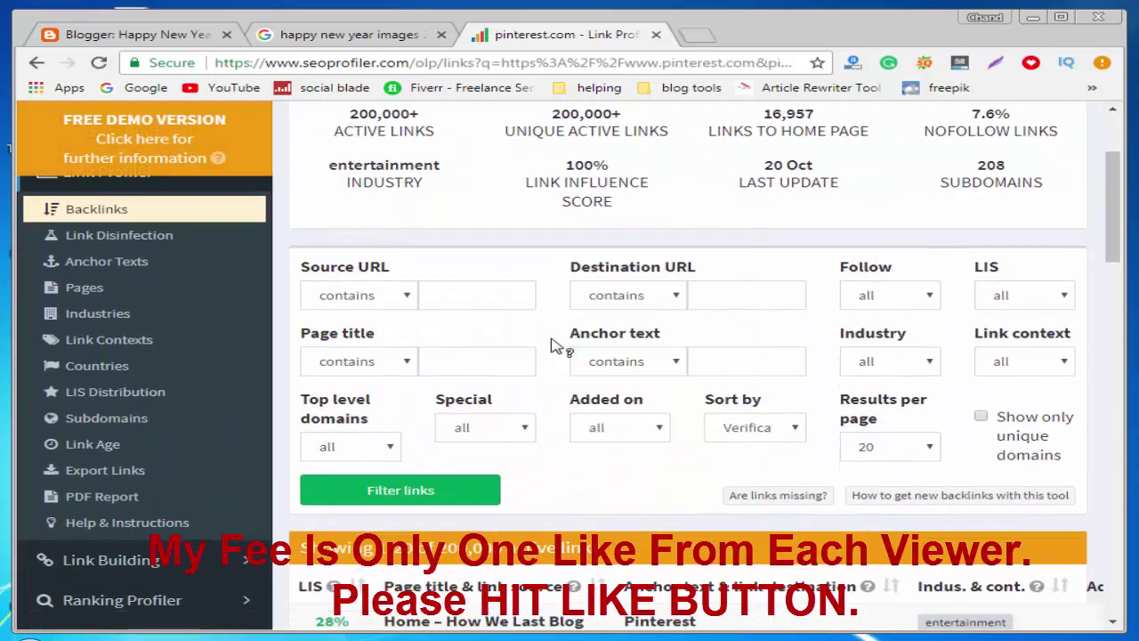
{"action": "scroll", "coordinate": [551, 345], "scroll_direction": "up", "scroll_amount": 2}
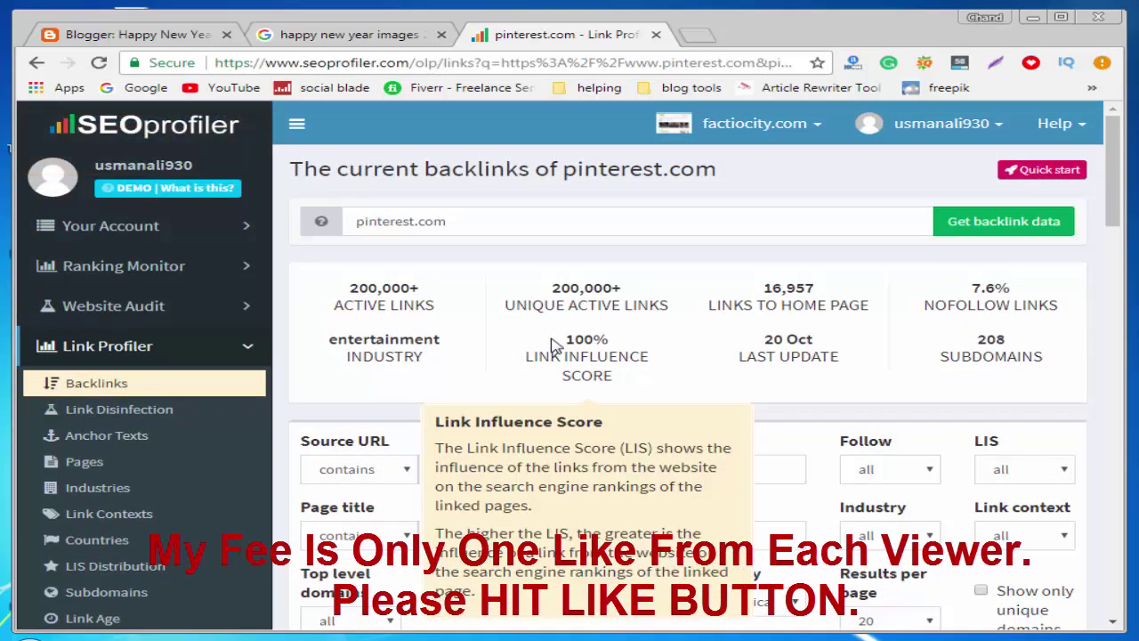
- Delete the pinterest.com line from the Word list and return to the Google results
{"action": "key", "text": "alt+Tab"}
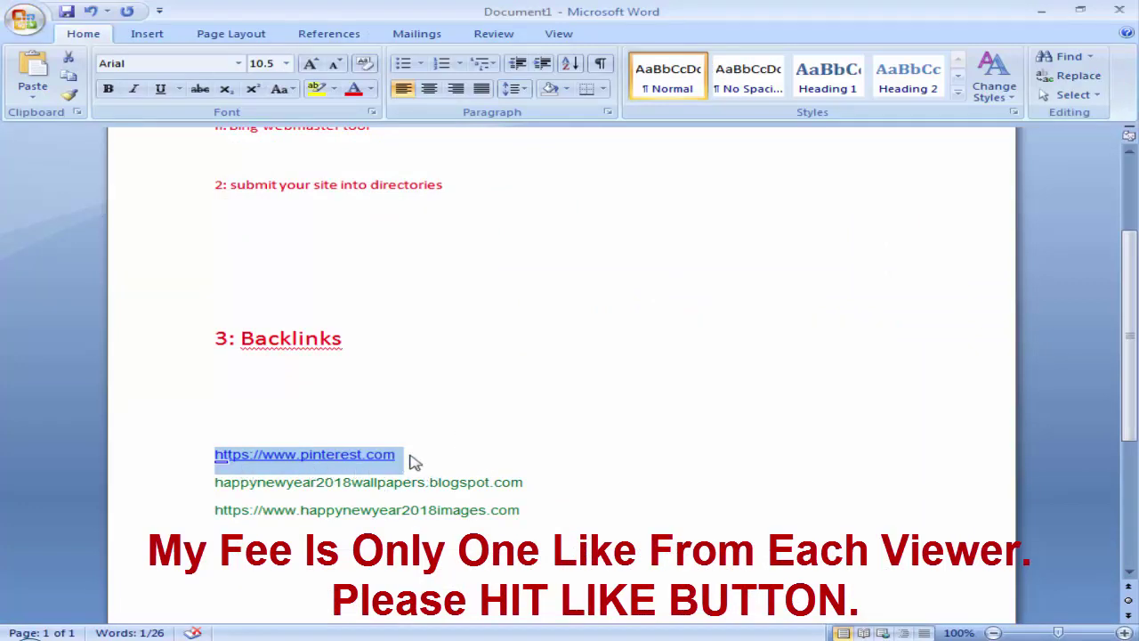
{"action": "key", "text": "Delete"}
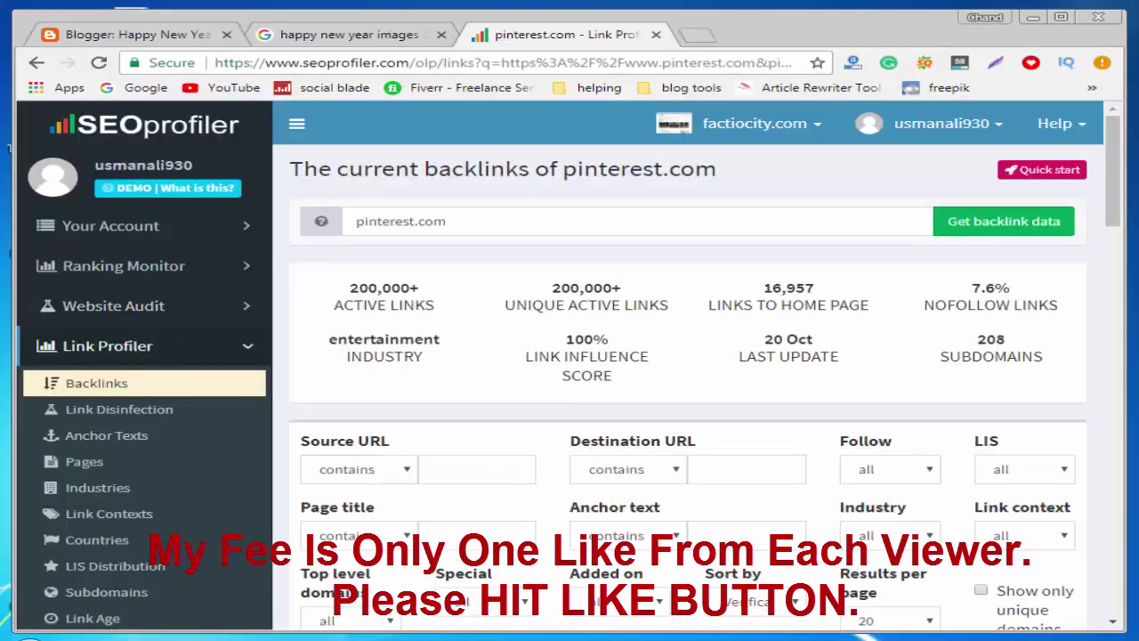
{"action": "key", "text": "super+d"}
{"action": "key", "text": "super+d"}
{"action": "left_click", "coordinate": [308, 34]}
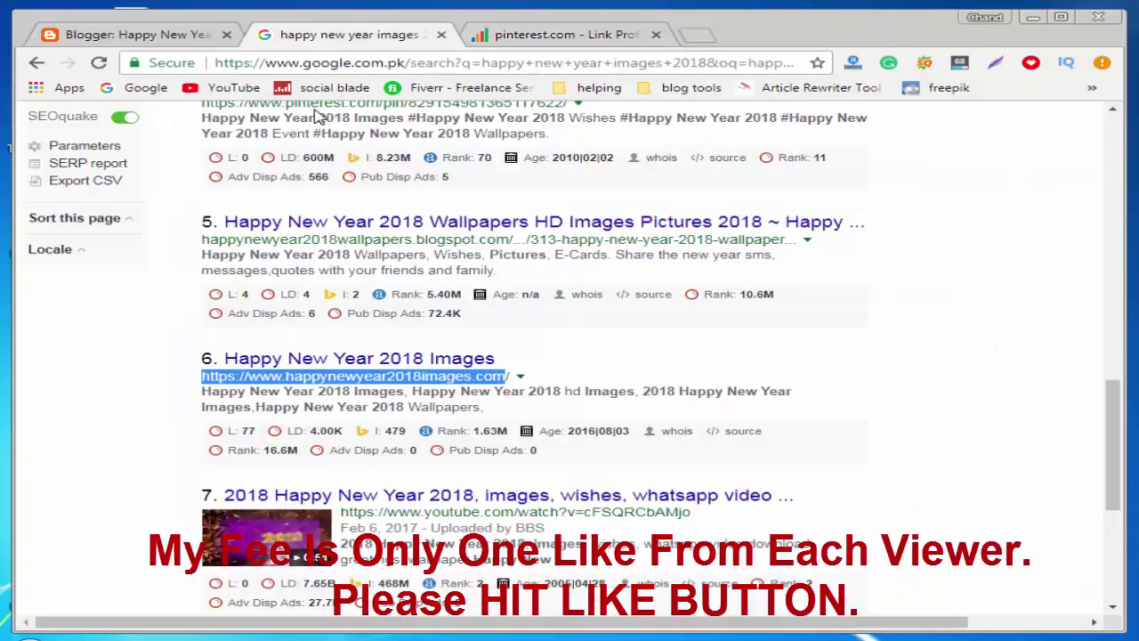
- Copy result 3's happynewyear-2018.org domain into the top of the Word backlink list, then minimise Word
{"action": "left_click", "coordinate": [105, 325]}
{"action": "scroll", "coordinate": [226, 249], "scroll_direction": "up", "scroll_amount": 2}
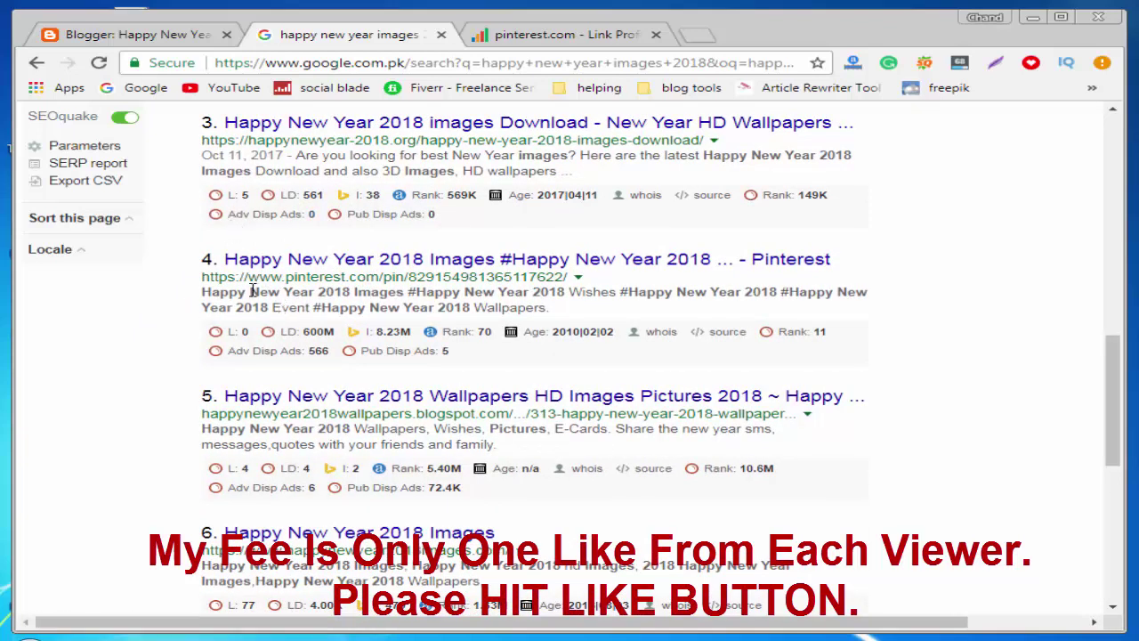
{"action": "left_click_drag", "start_coordinate": [201, 141], "coordinate": [410, 141]}
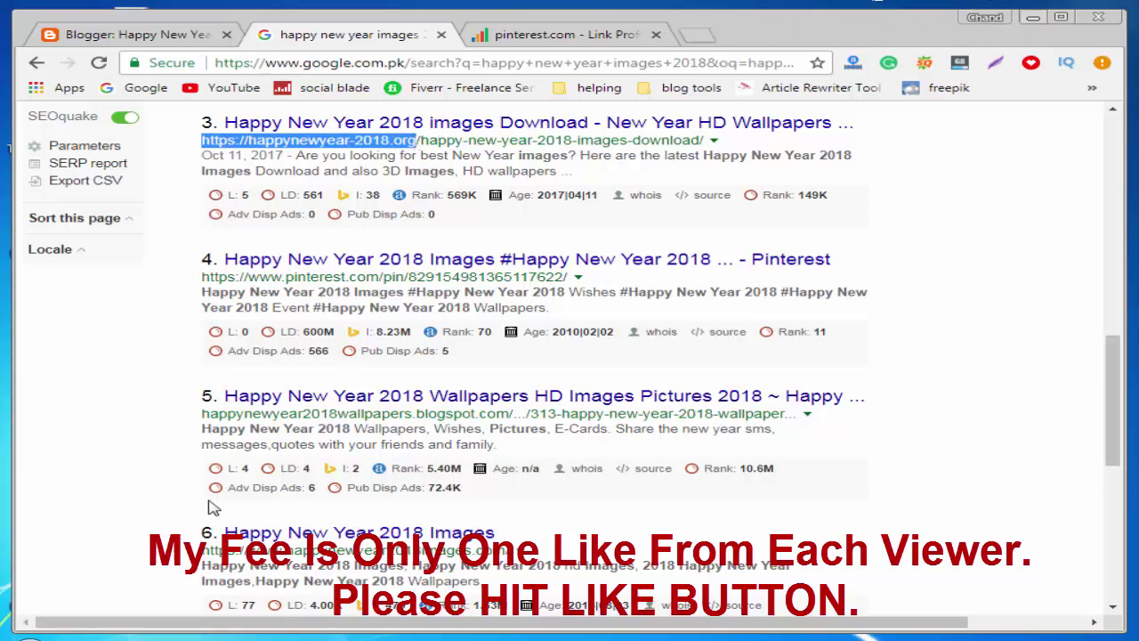
{"action": "key", "text": "super+d"}
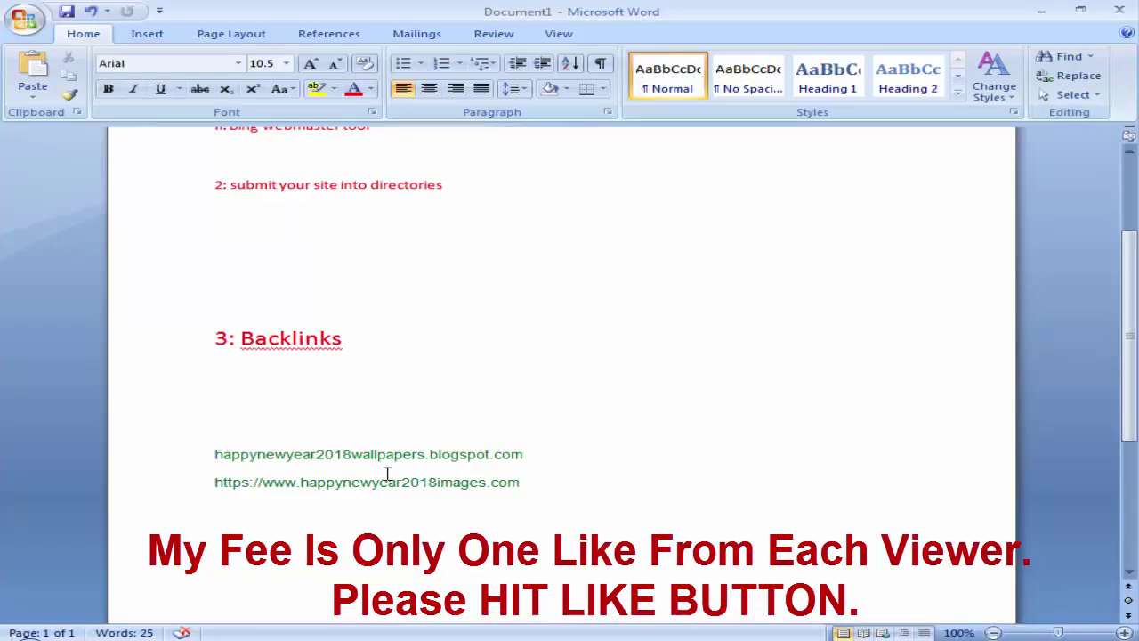
{"action": "left_click", "coordinate": [216, 440]}
{"action": "key", "text": "Return"}
{"action": "left_click", "coordinate": [261, 427]}
{"action": "type", "text": "https://happynewyear-2018.org"}
{"action": "left_click_drag", "start_coordinate": [460, 415], "coordinate": [181, 419]}
{"action": "key", "text": "ctrl+c"}
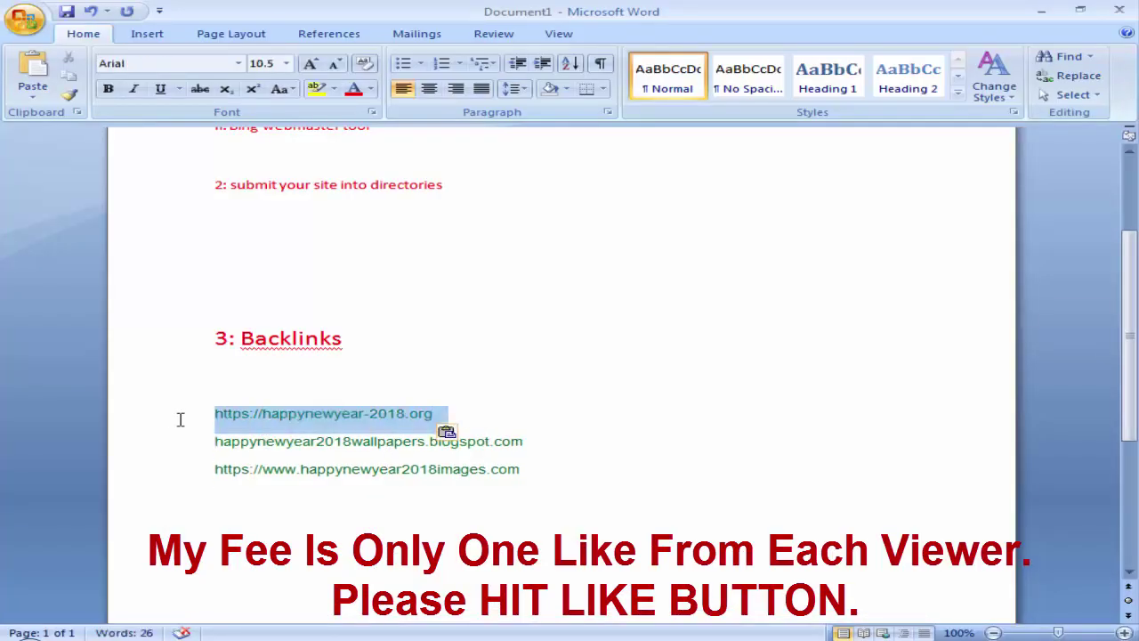
{"action": "left_click", "coordinate": [1042, 9]}
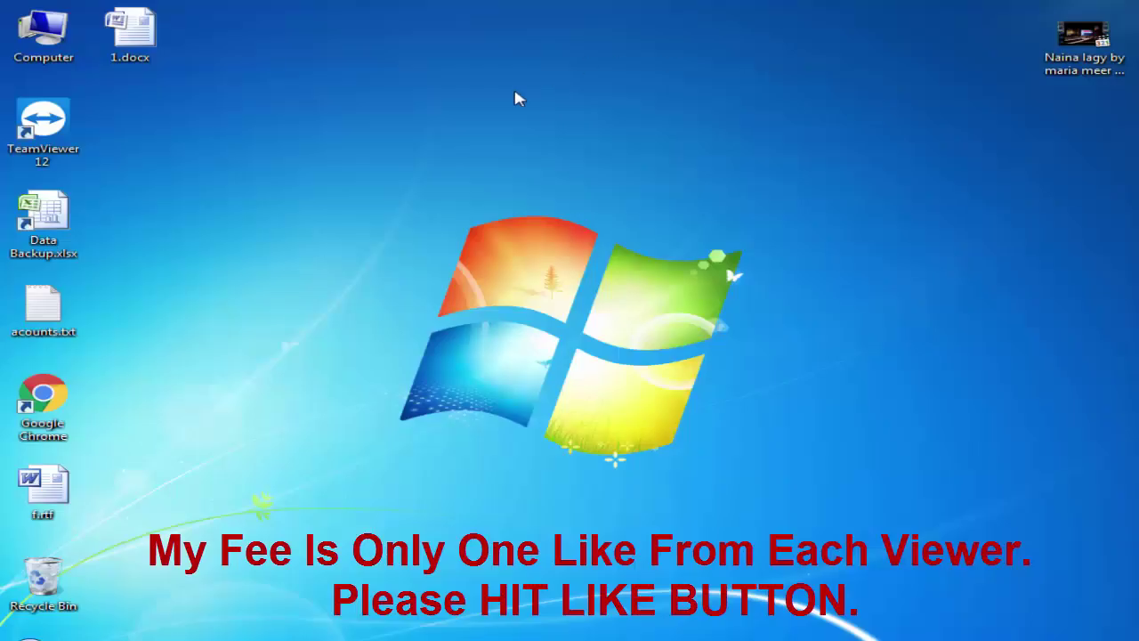
- Replace pinterest.com with happynewyear-2018.org in SEOprofiler's domain box and fetch its backlink stats
{"action": "left_click", "coordinate": [151, 620]}
{"action": "left_click", "coordinate": [563, 34]}
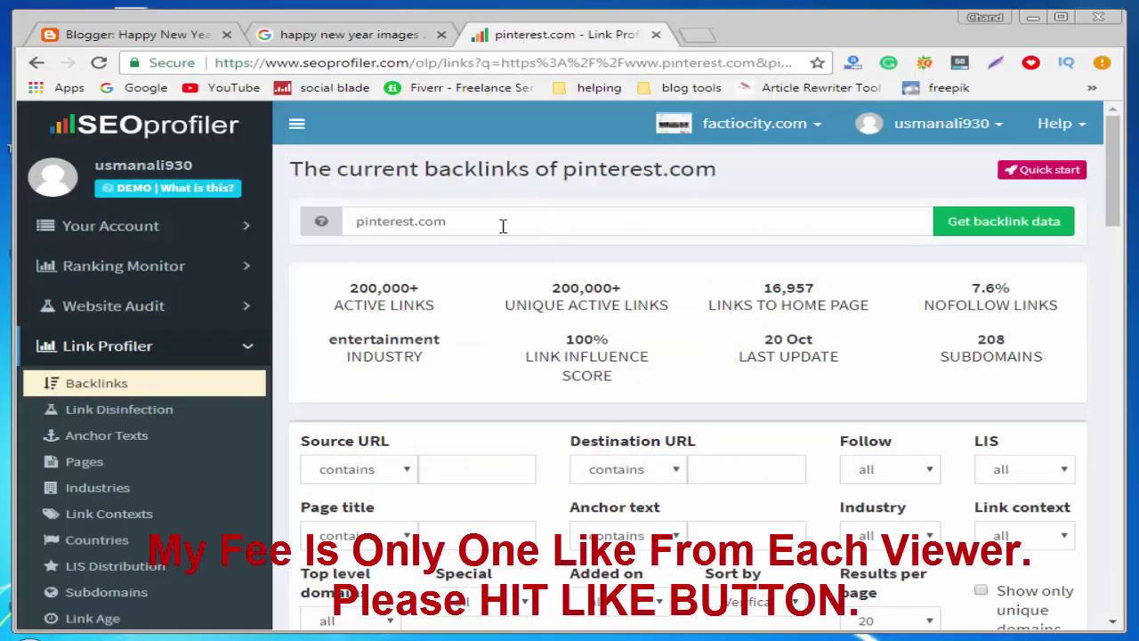
{"action": "left_click_drag", "start_coordinate": [503, 225], "coordinate": [346, 227]}
{"action": "key", "text": "BackSpace"}
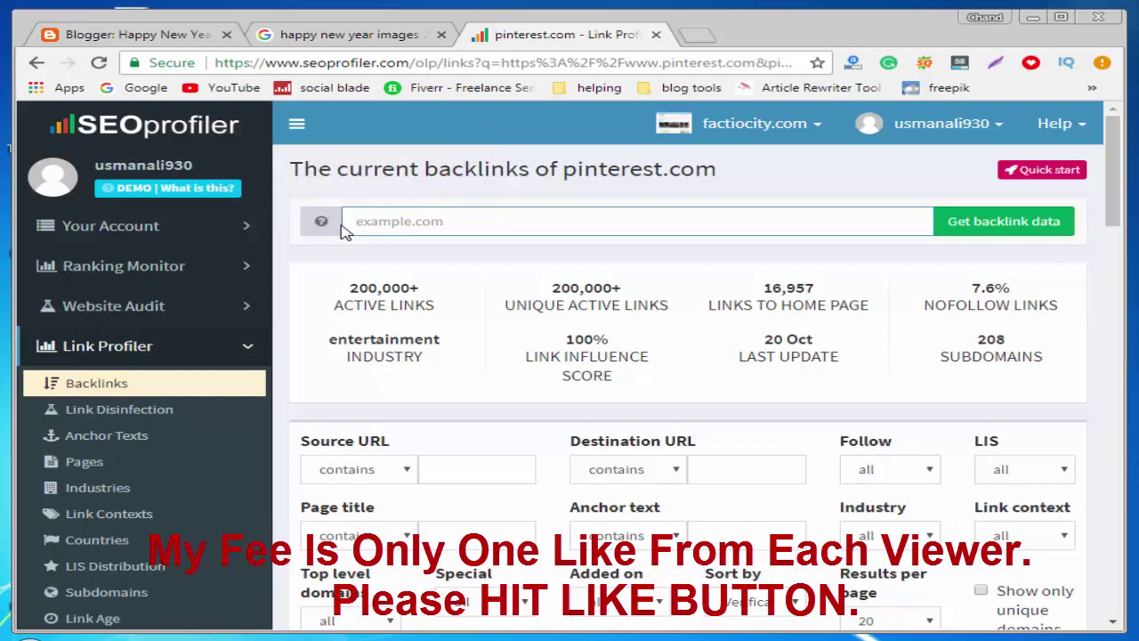
{"action": "key", "text": "ctrl+v"}
{"action": "left_click", "coordinate": [1009, 222]}
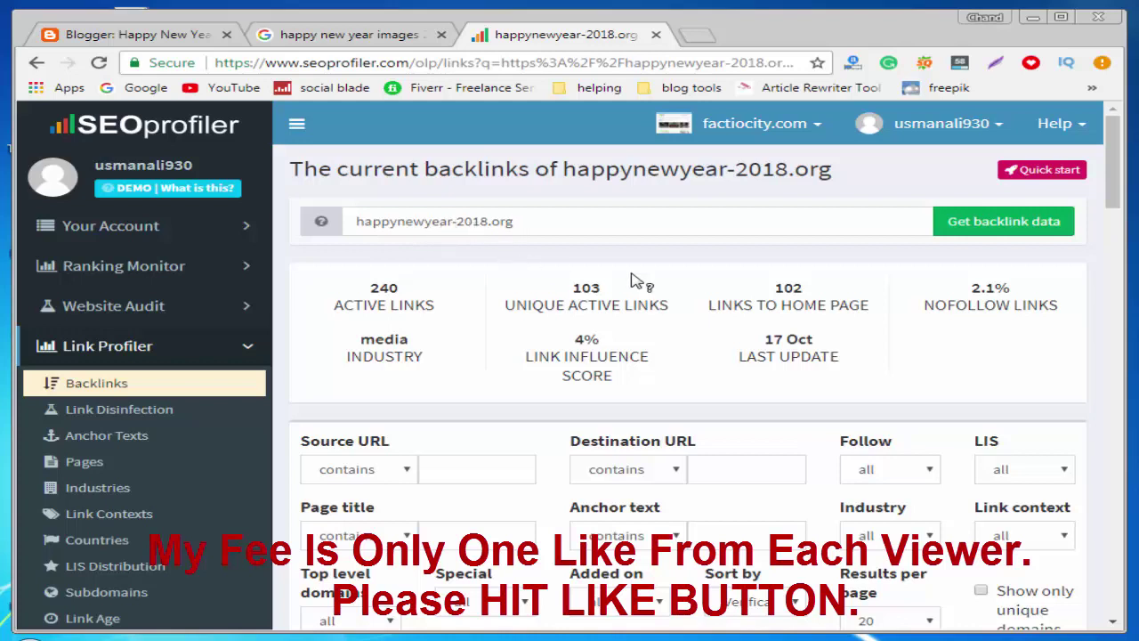
{"action": "mouse_move", "coordinate": [663, 326]}
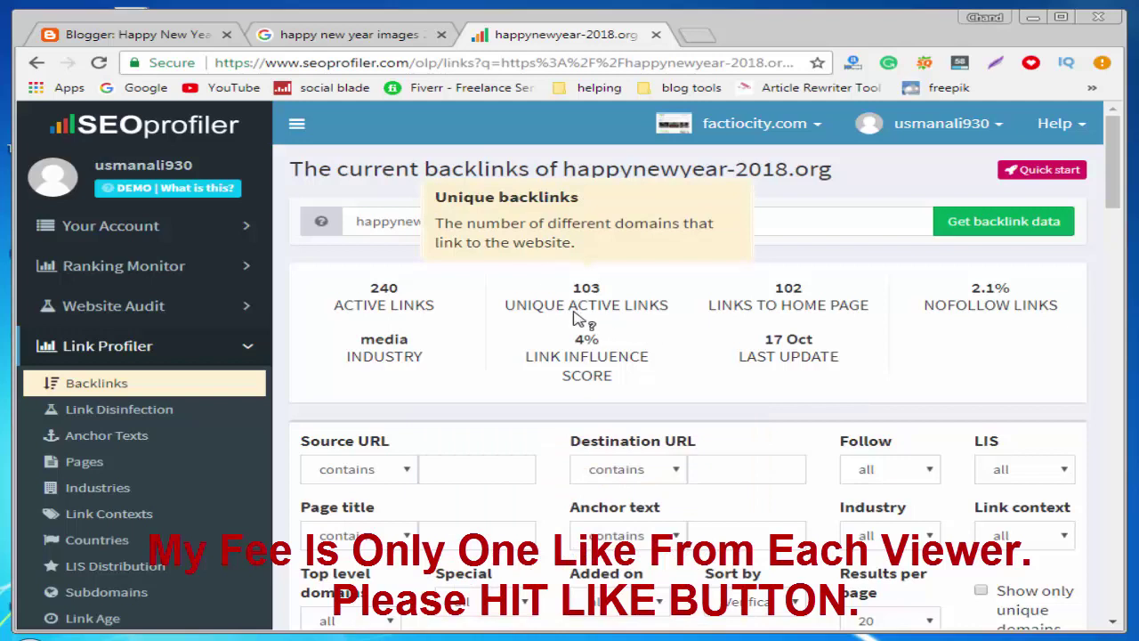
{"action": "mouse_move", "coordinate": [398, 323]}
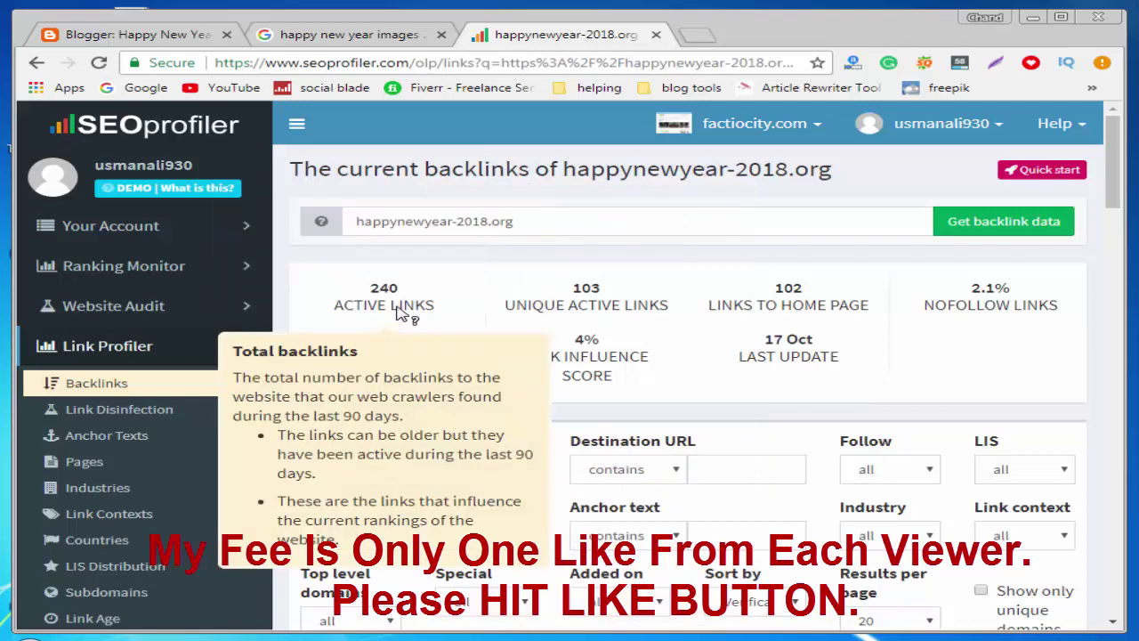
{"action": "mouse_move", "coordinate": [547, 325]}
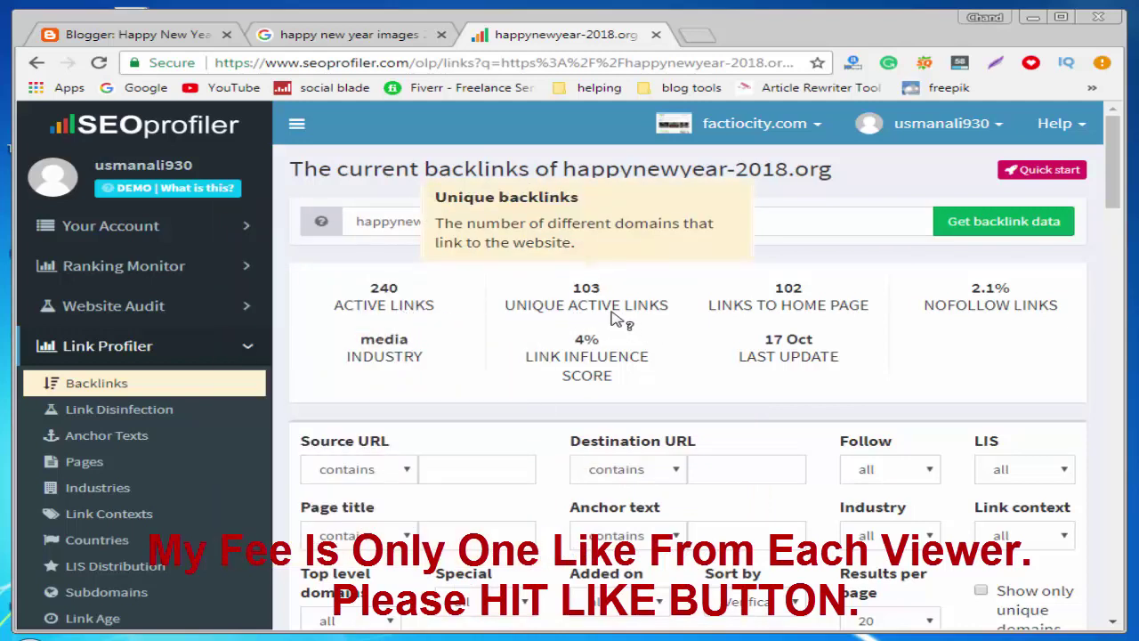
{"action": "mouse_move", "coordinate": [732, 317]}
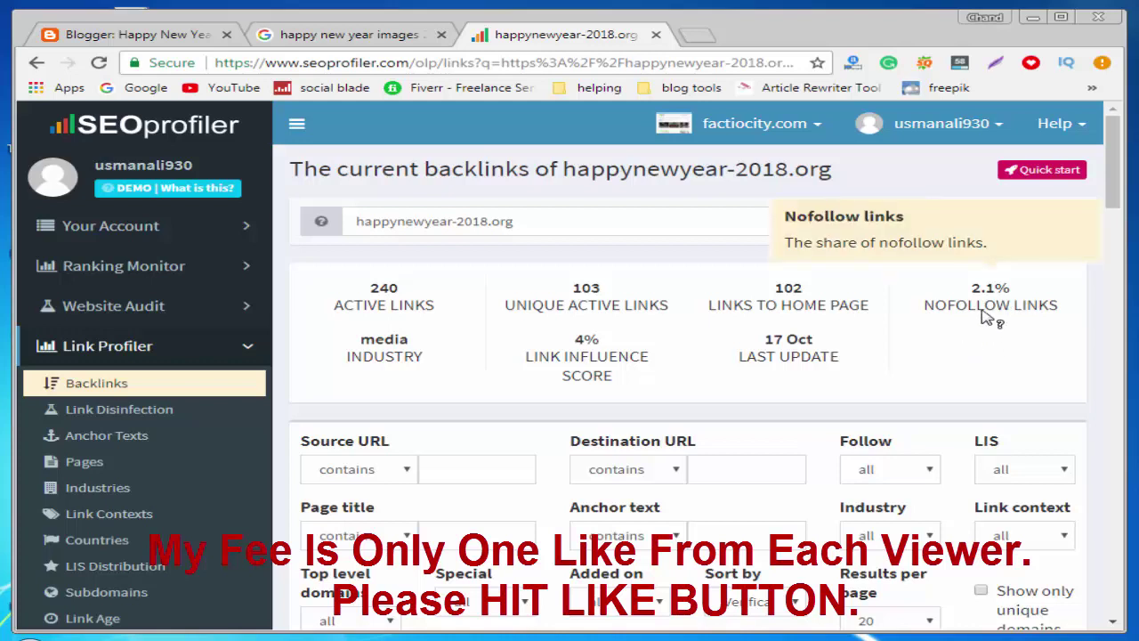
{"action": "mouse_move", "coordinate": [974, 311]}
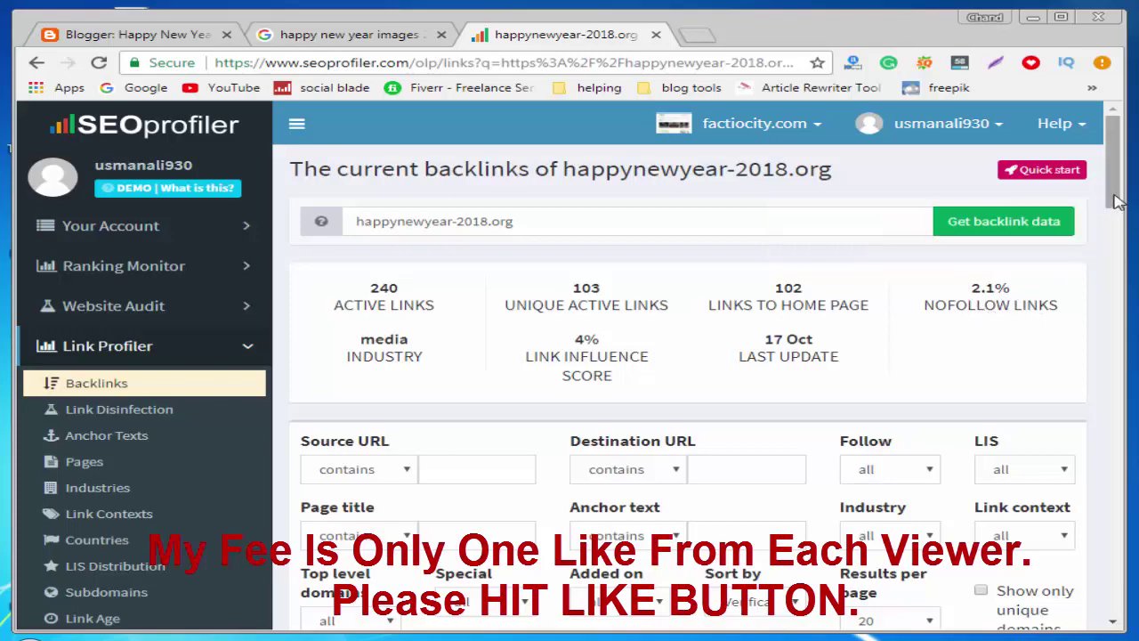
- Scroll through happynewyear-2018.org's backlinks and go to page 2, showing links 21–40 of 240
{"action": "left_click_drag", "start_coordinate": [1117, 165], "coordinate": [1117, 175]}
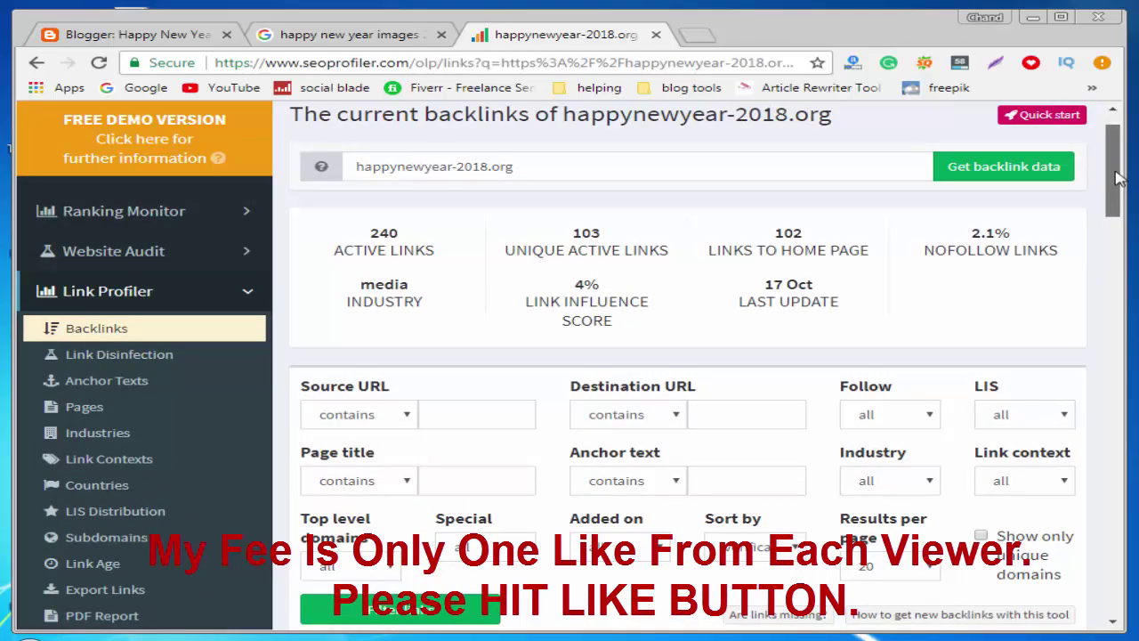
{"action": "left_click_drag", "start_coordinate": [1120, 178], "coordinate": [1118, 369]}
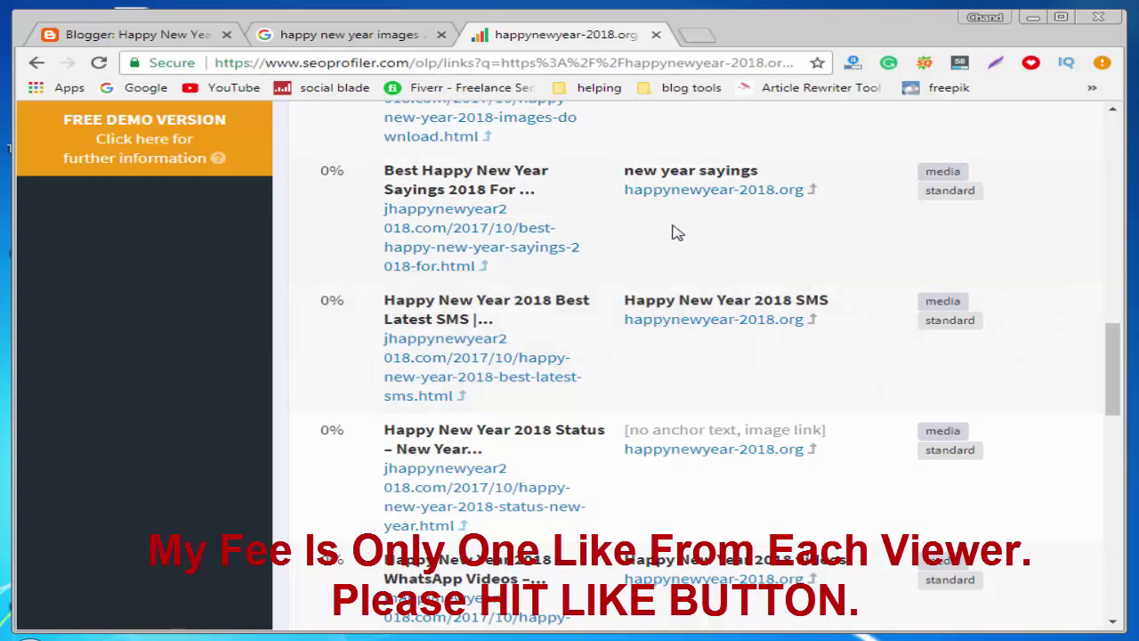
{"action": "scroll", "coordinate": [436, 254], "scroll_direction": "up", "scroll_amount": 4}
{"action": "scroll", "coordinate": [412, 244], "scroll_direction": "up", "scroll_amount": 7}
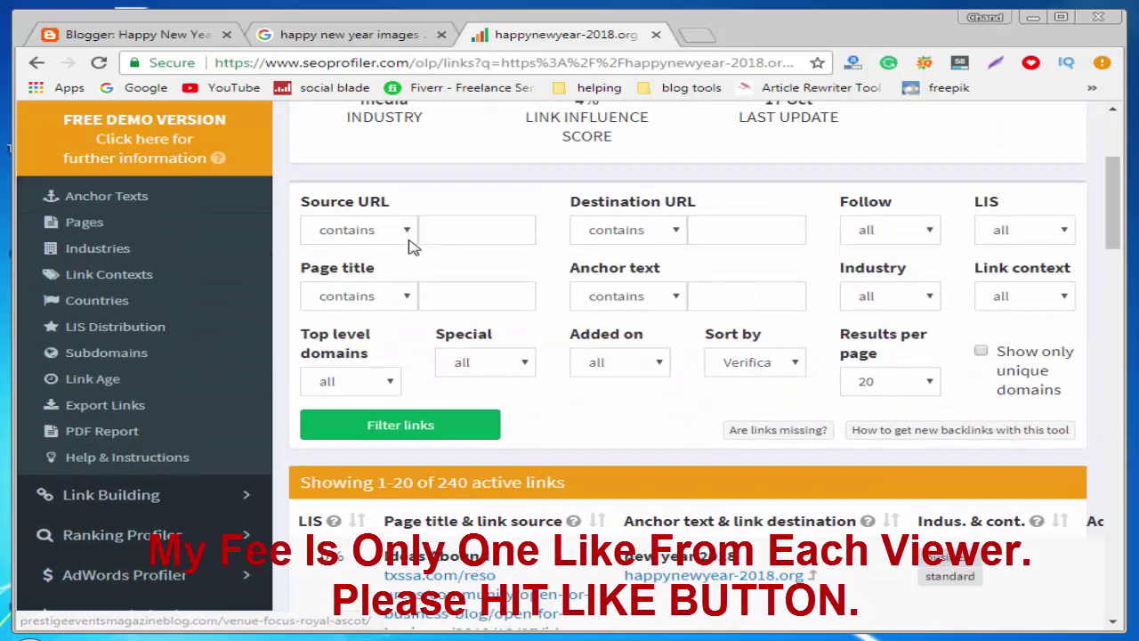
{"action": "scroll", "coordinate": [325, 376], "scroll_direction": "down", "scroll_amount": 2}
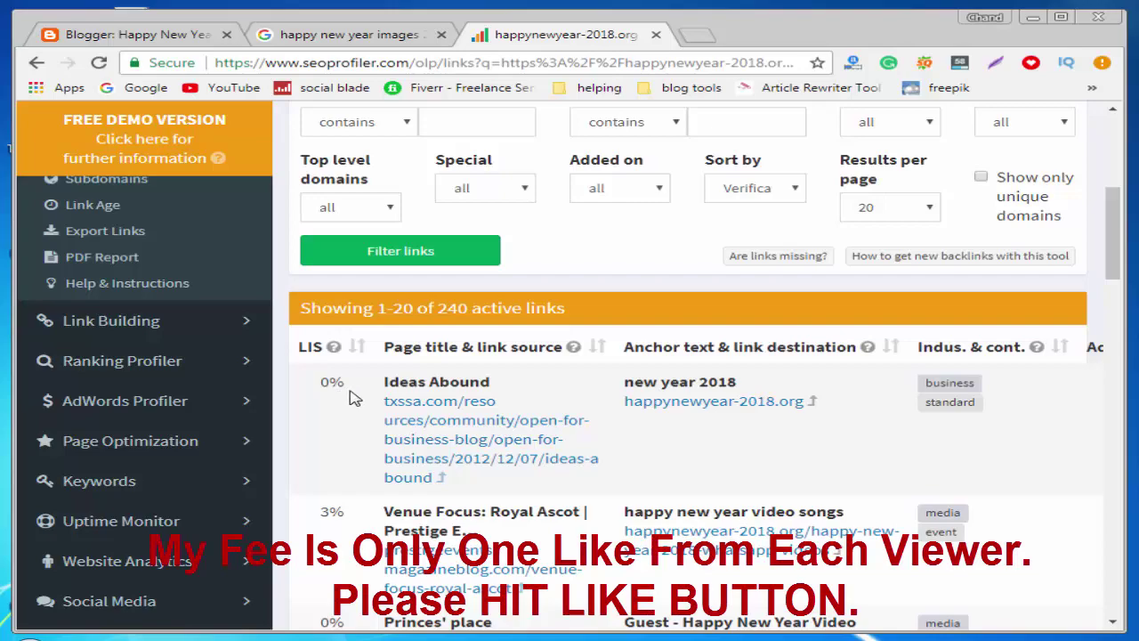
{"action": "scroll", "coordinate": [353, 398], "scroll_direction": "down", "scroll_amount": 15}
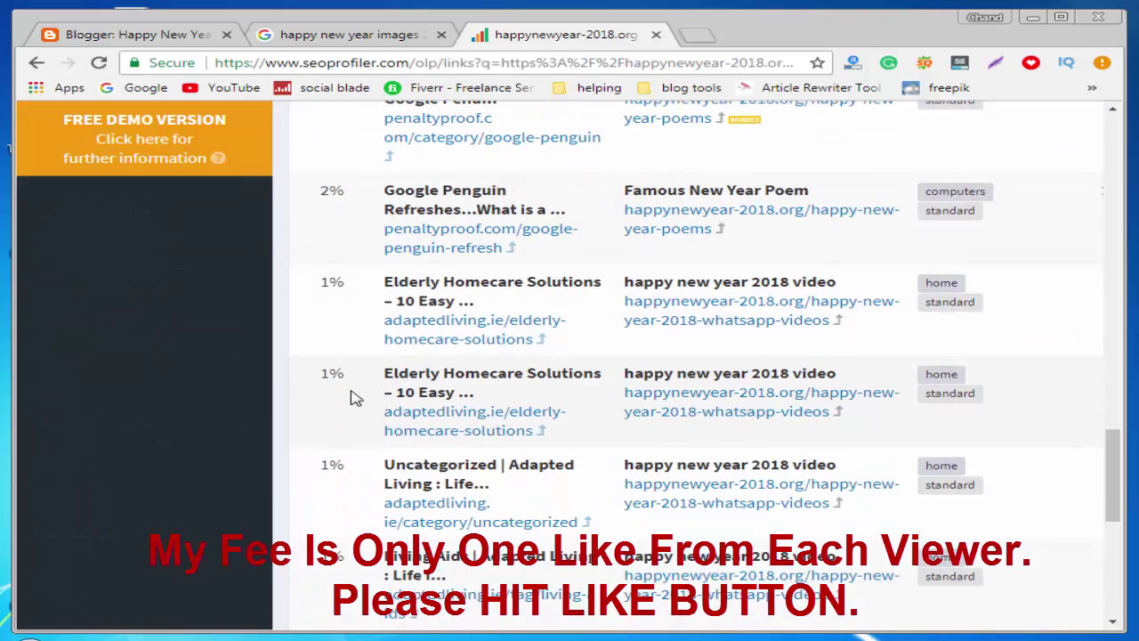
{"action": "scroll", "coordinate": [360, 511], "scroll_direction": "down", "scroll_amount": 3}
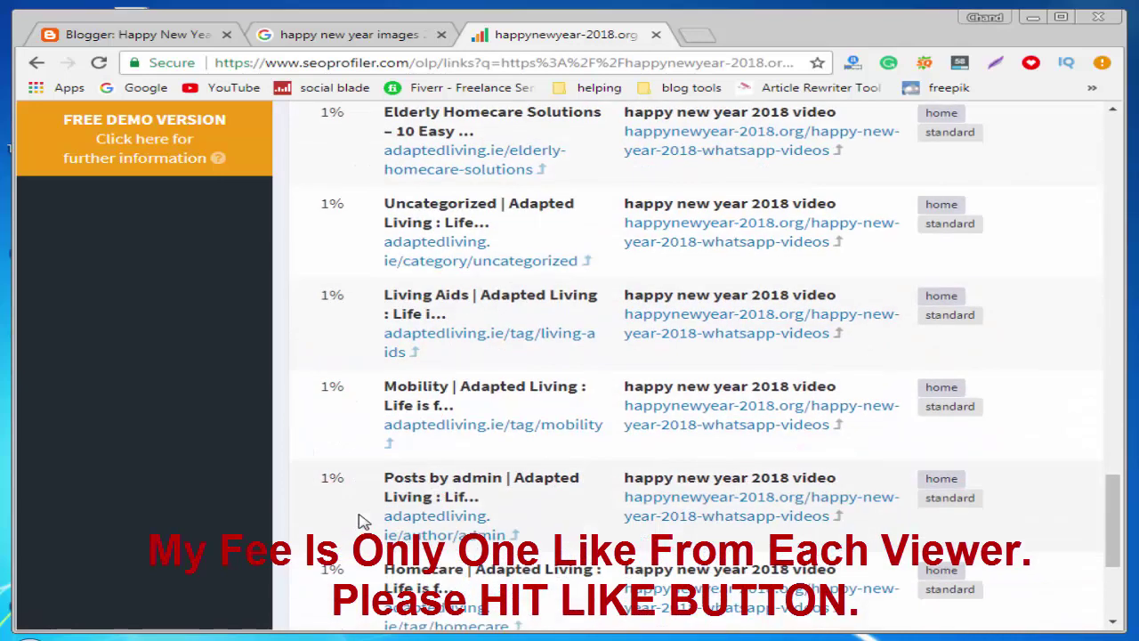
{"action": "scroll", "coordinate": [361, 521], "scroll_direction": "down", "scroll_amount": 3}
{"action": "left_click", "coordinate": [722, 547]}
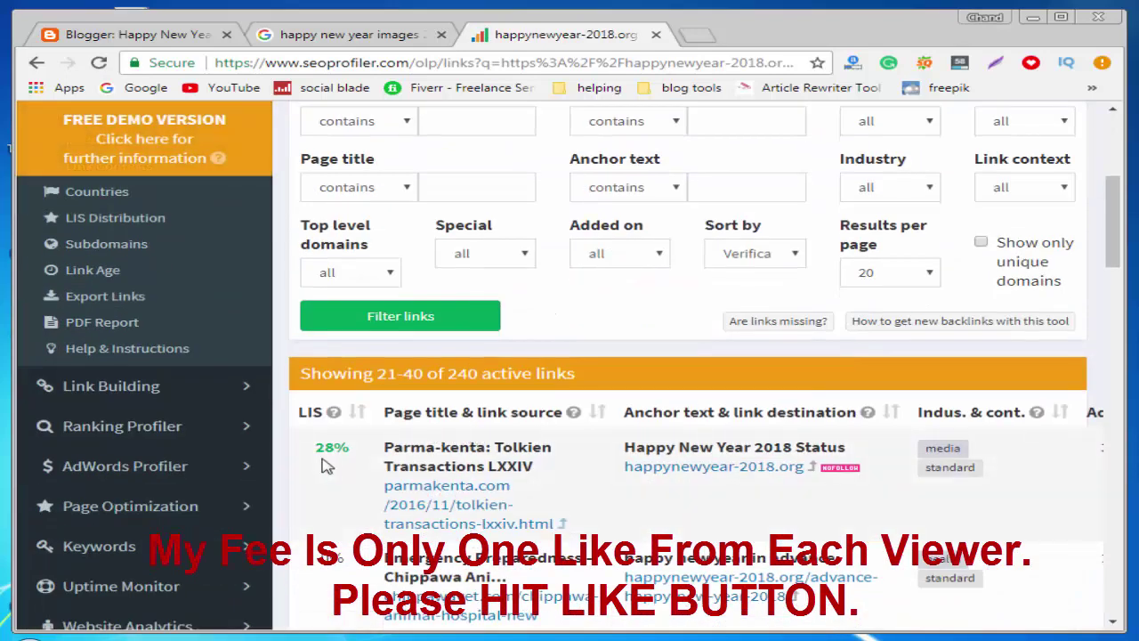
{"action": "left_click_drag", "start_coordinate": [314, 448], "coordinate": [345, 449]}
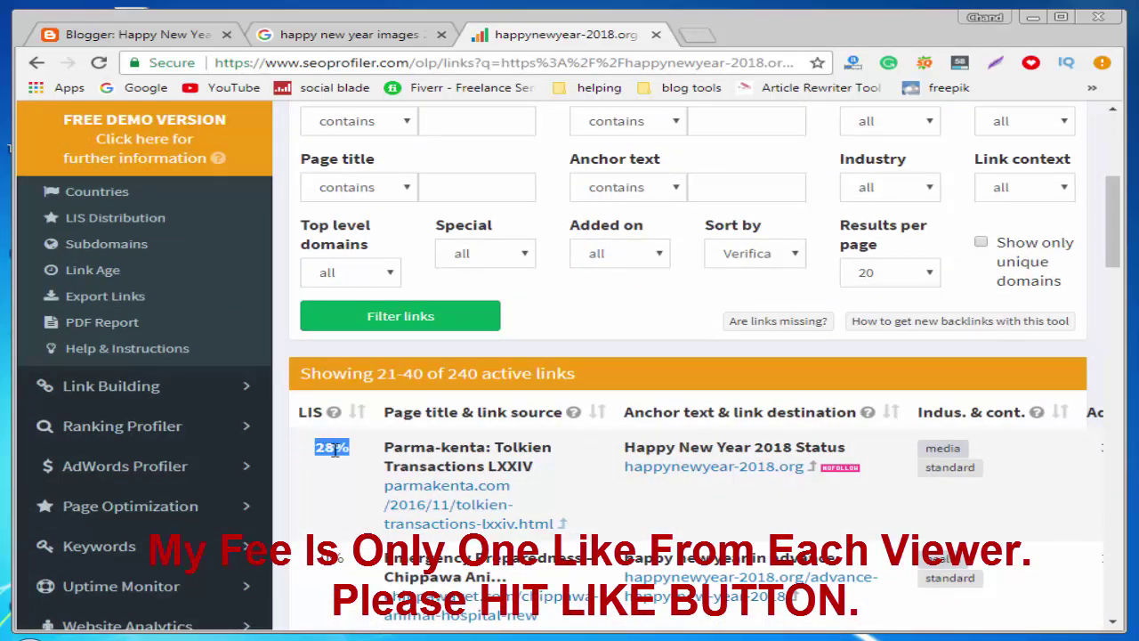
{"action": "left_click", "coordinate": [316, 450]}
{"action": "left_click_drag", "start_coordinate": [315, 450], "coordinate": [350, 453]}
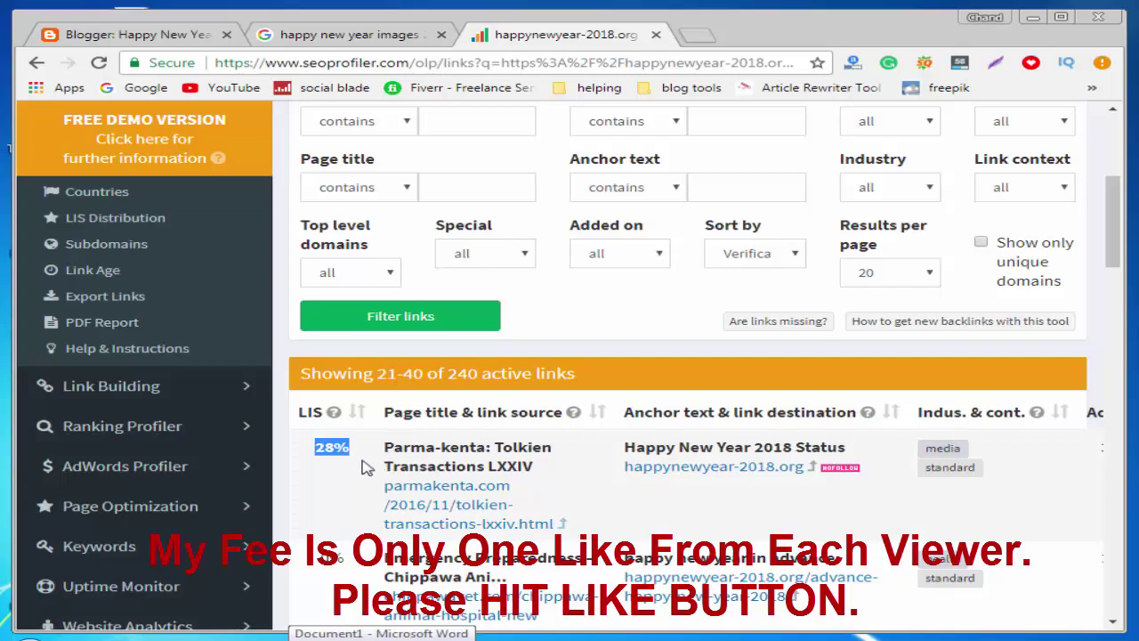
{"action": "scroll", "coordinate": [361, 498], "scroll_direction": "down", "scroll_amount": 2}
{"action": "scroll", "coordinate": [353, 474], "scroll_direction": "up", "scroll_amount": 2}
{"action": "left_click_drag", "start_coordinate": [316, 447], "coordinate": [346, 451]}
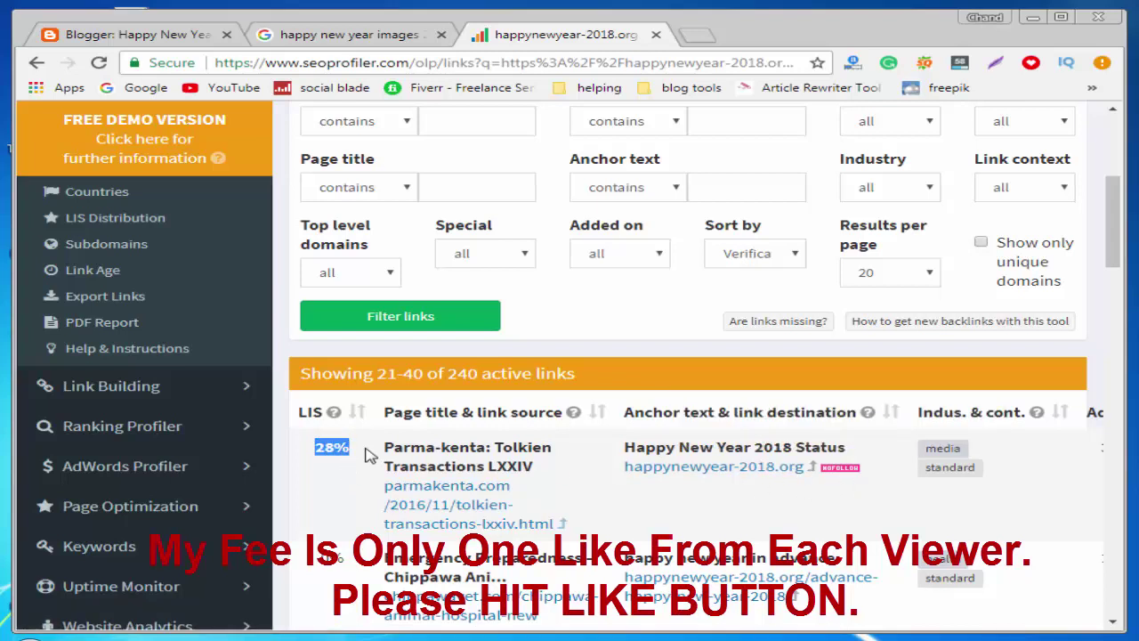
{"action": "scroll", "coordinate": [371, 457], "scroll_direction": "down", "scroll_amount": 2}
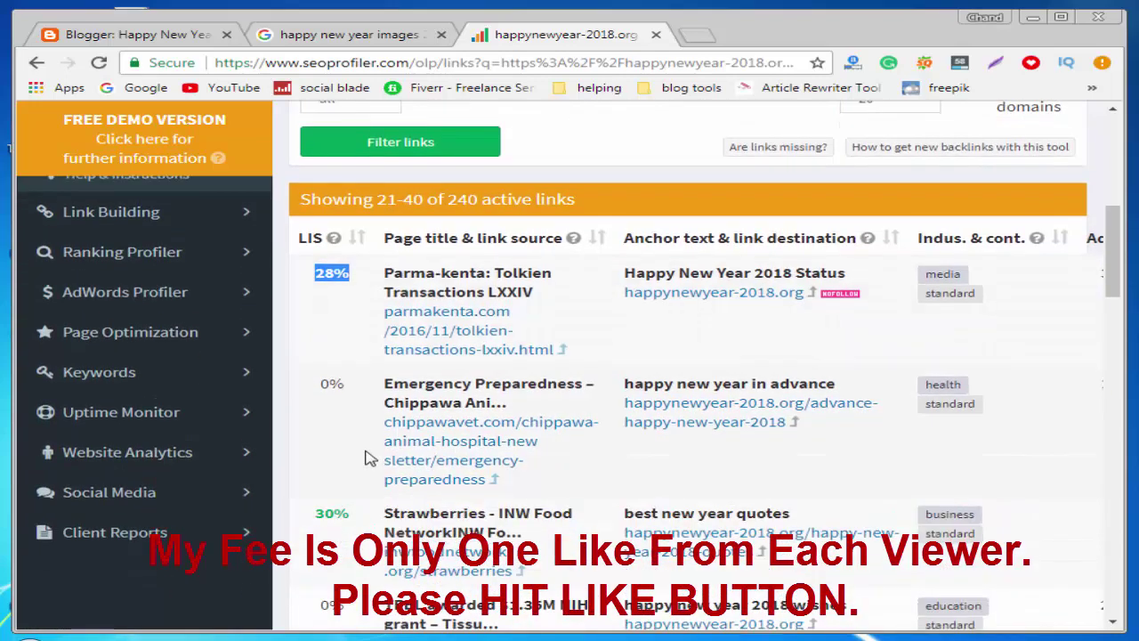
{"action": "scroll", "coordinate": [372, 427], "scroll_direction": "down", "scroll_amount": 2}
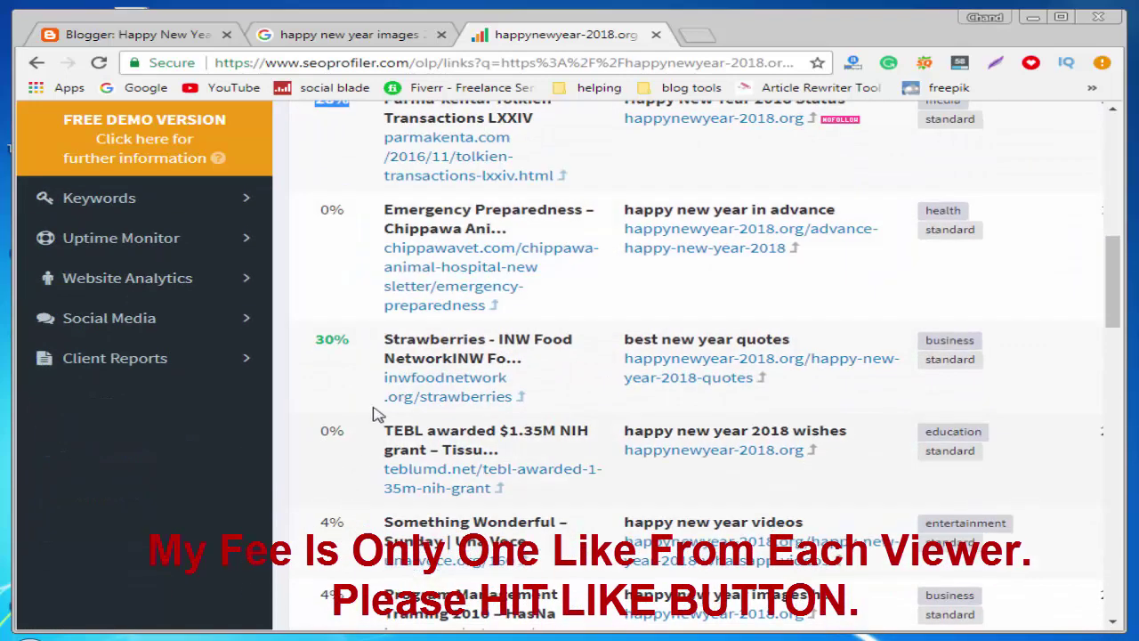
{"action": "scroll", "coordinate": [365, 356], "scroll_direction": "up", "scroll_amount": 4}
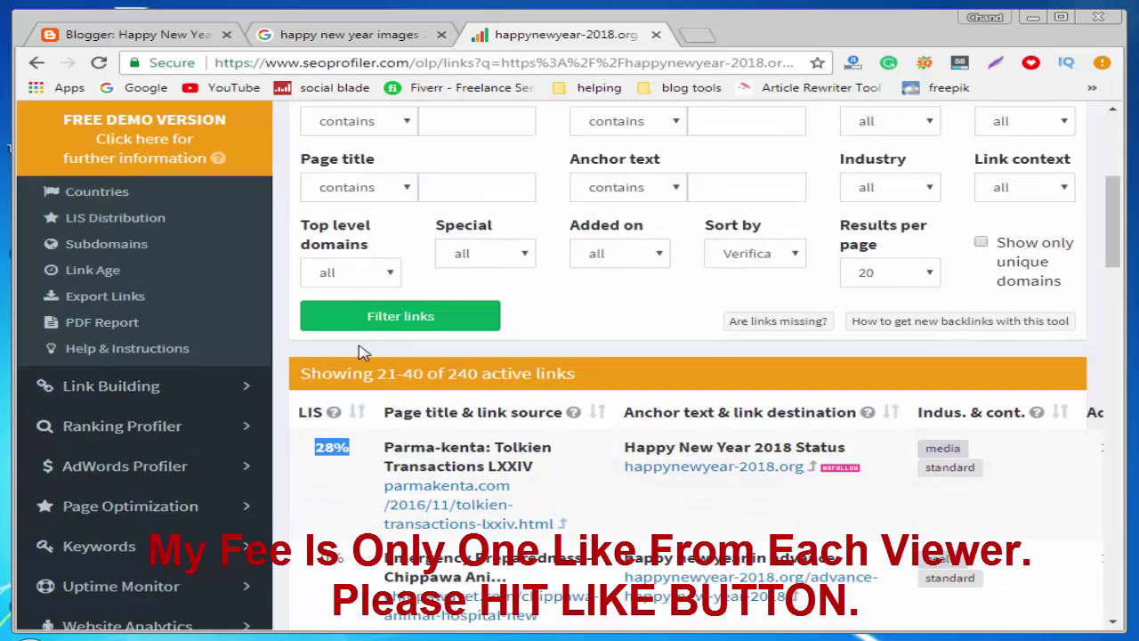
{"action": "left_click", "coordinate": [325, 452]}
{"action": "scroll", "coordinate": [391, 443], "scroll_direction": "down", "scroll_amount": 4}
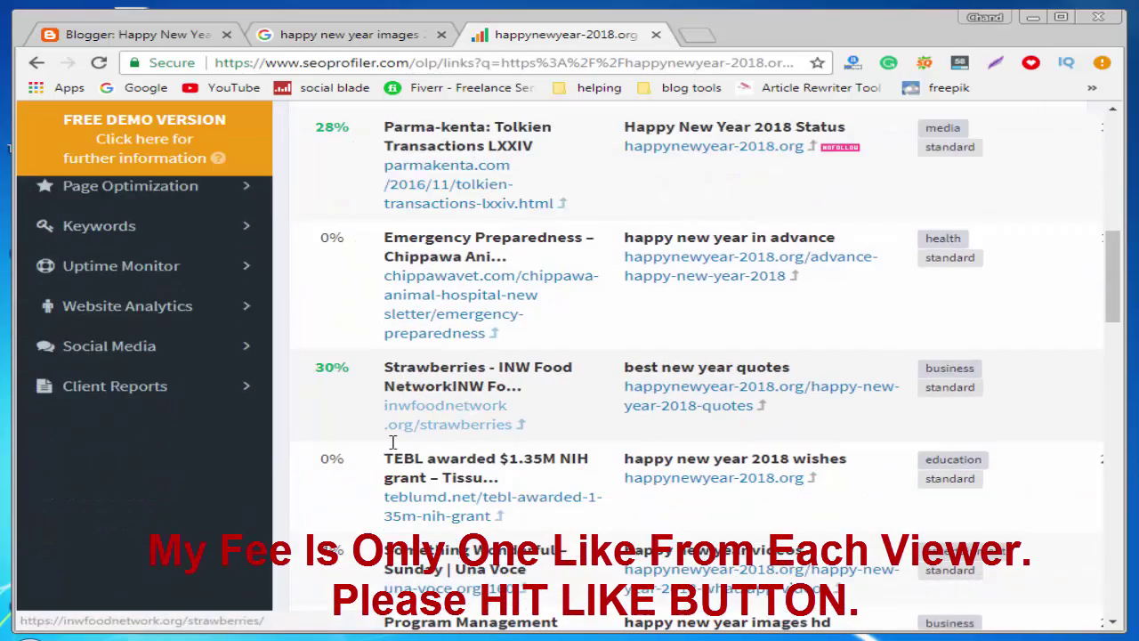
{"action": "scroll", "coordinate": [392, 442], "scroll_direction": "down", "scroll_amount": 1}
{"action": "double_click", "coordinate": [342, 256]}
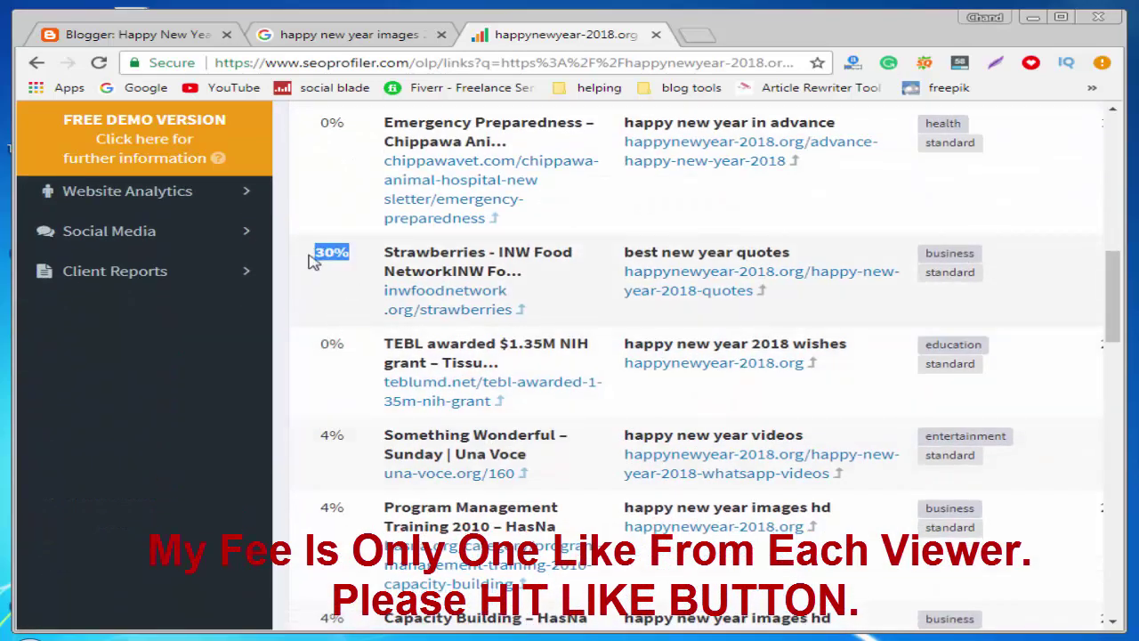
{"action": "scroll", "coordinate": [332, 356], "scroll_direction": "up", "scroll_amount": 3}
{"action": "scroll", "coordinate": [332, 375], "scroll_direction": "down", "scroll_amount": 3}
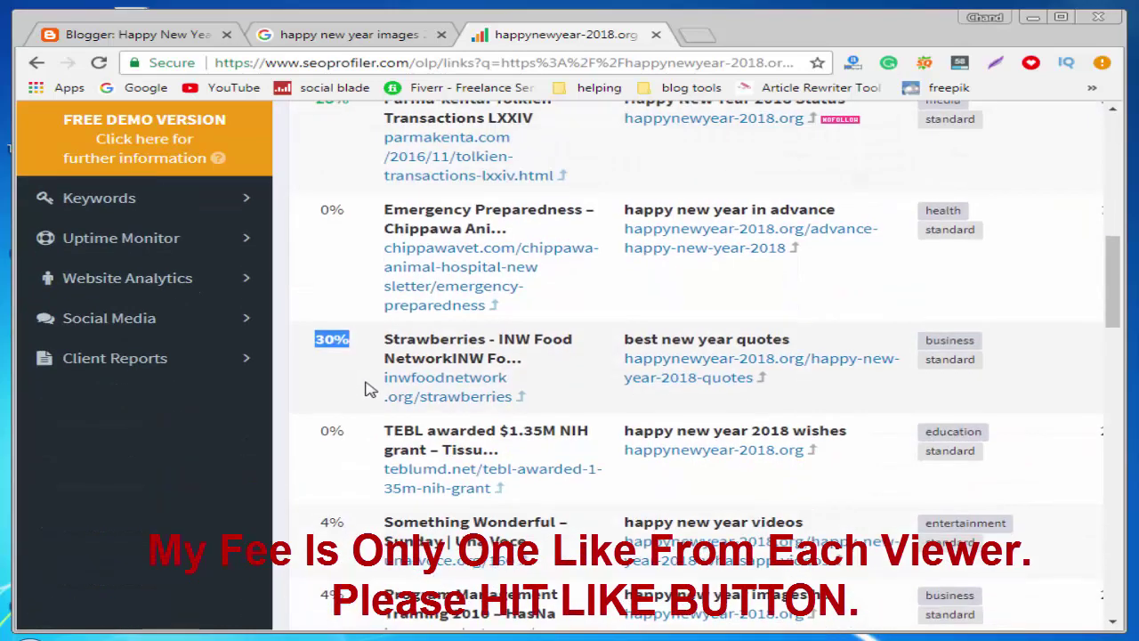
{"action": "scroll", "coordinate": [763, 383], "scroll_direction": "up", "scroll_amount": 2}
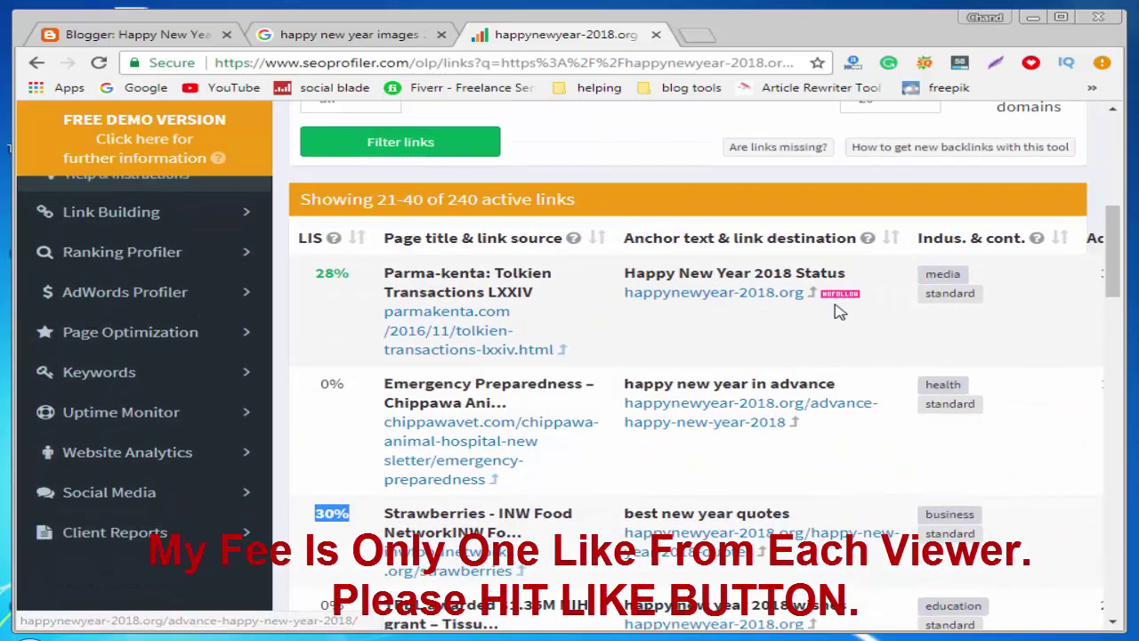
{"action": "scroll", "coordinate": [781, 414], "scroll_direction": "down", "scroll_amount": 2}
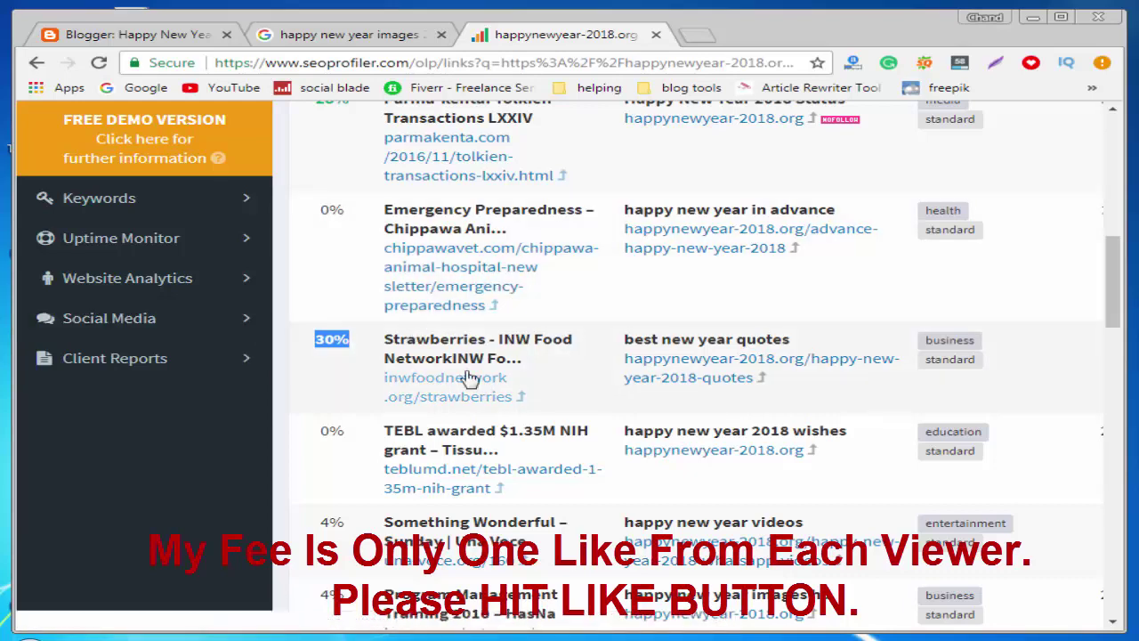
{"action": "scroll", "coordinate": [374, 285], "scroll_direction": "down", "scroll_amount": 1}
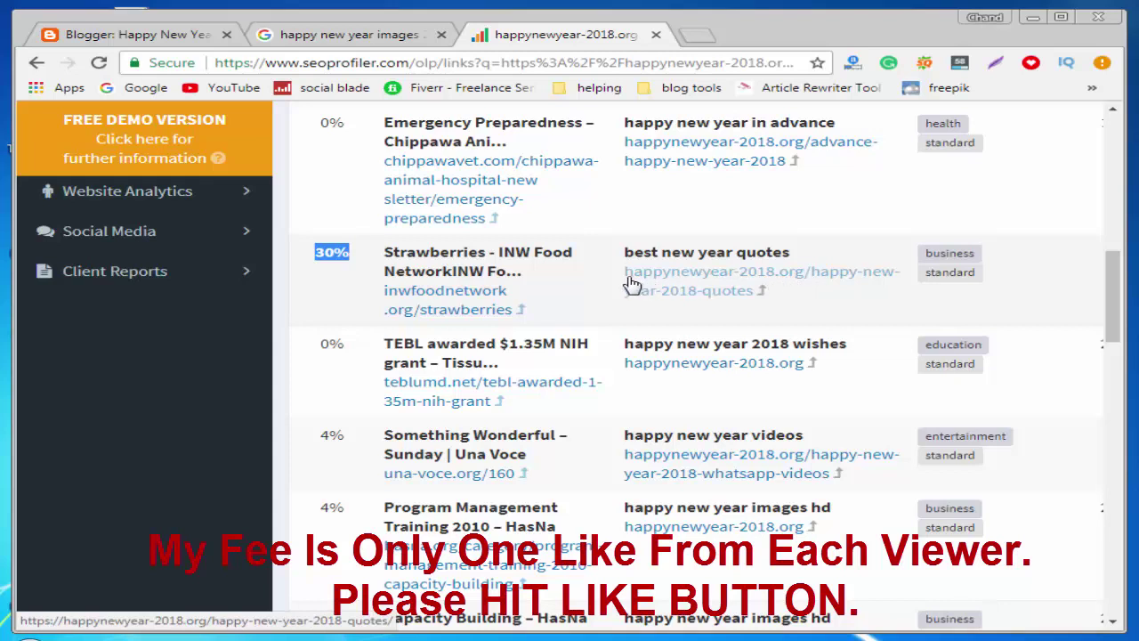
{"action": "left_click_drag", "start_coordinate": [626, 274], "coordinate": [755, 299]}
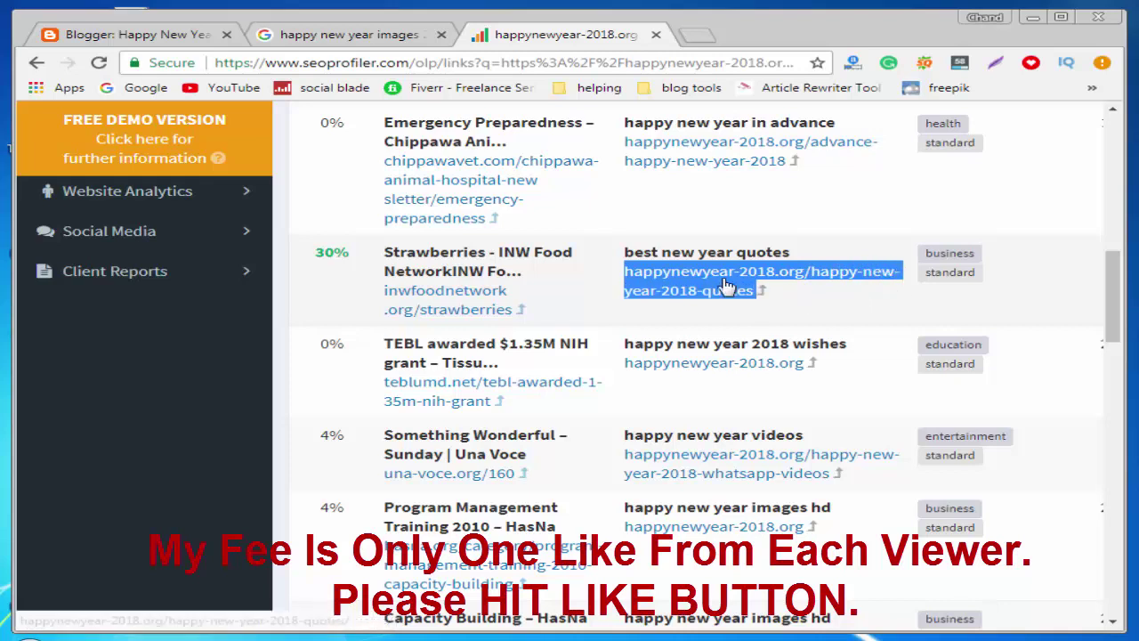
- Open the happy-new-year-2018-quotes post in a new tab, view it, and return to the backlinks list
{"action": "right_click", "coordinate": [736, 293]}
{"action": "left_click", "coordinate": [742, 296]}
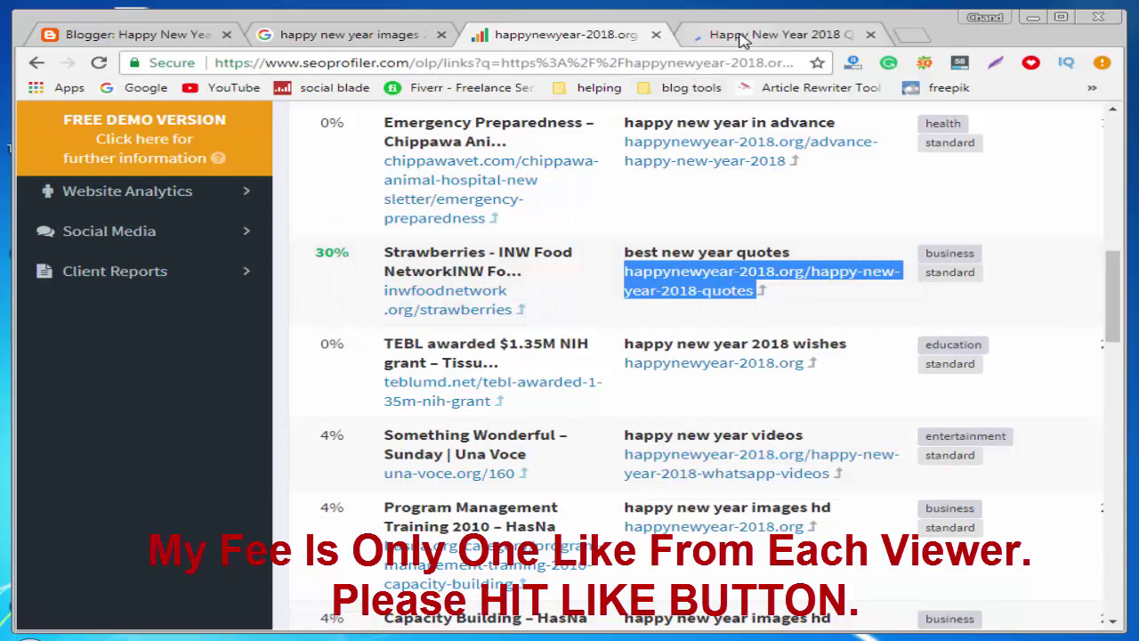
{"action": "left_click", "coordinate": [739, 37]}
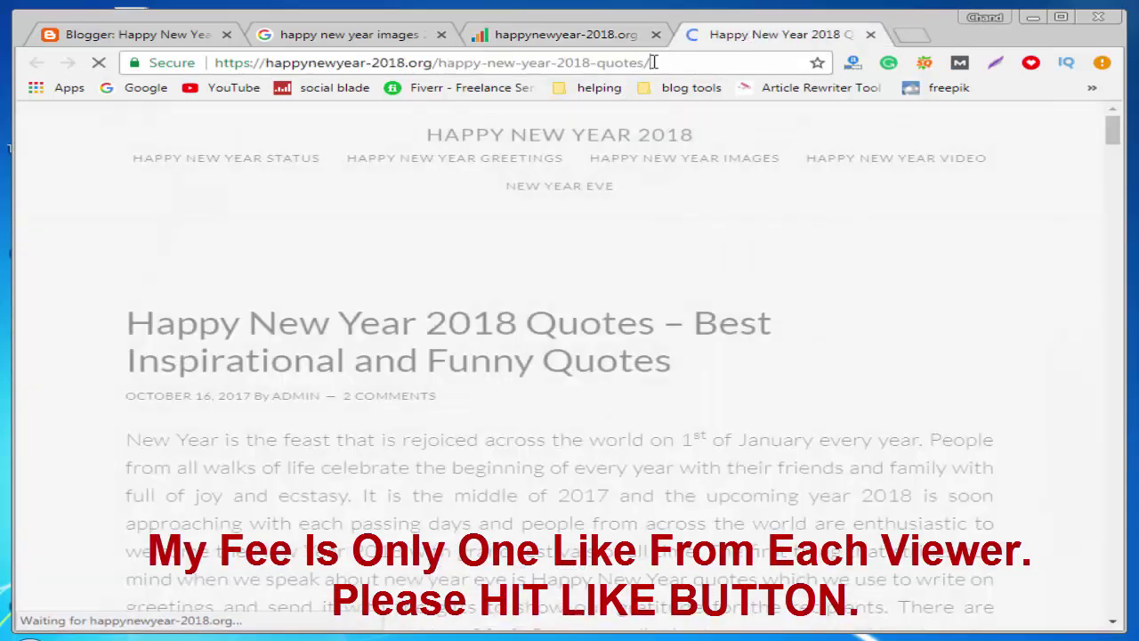
{"action": "left_click_drag", "start_coordinate": [652, 62], "coordinate": [624, 62]}
{"action": "scroll", "coordinate": [356, 231], "scroll_direction": "down", "scroll_amount": 10}
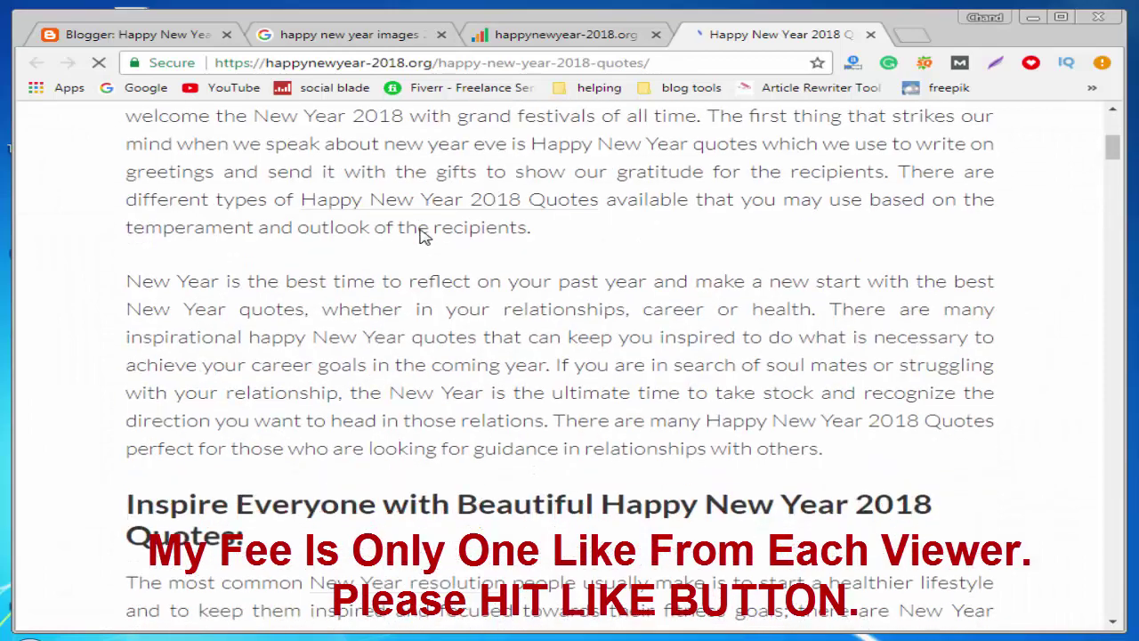
{"action": "scroll", "coordinate": [423, 236], "scroll_direction": "up", "scroll_amount": 10}
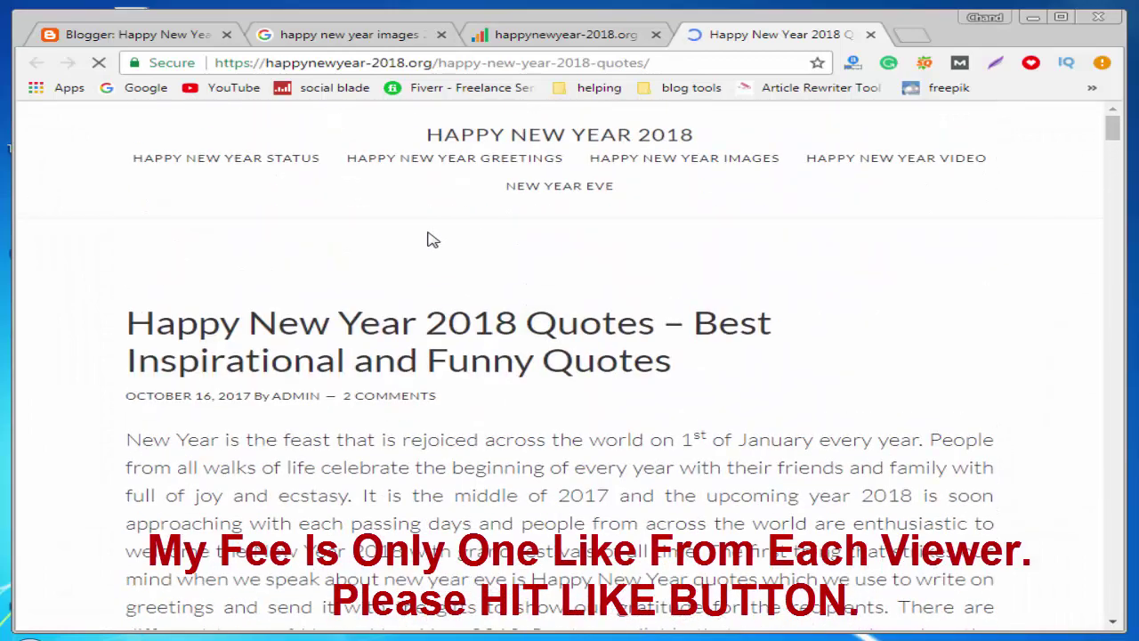
{"action": "left_click", "coordinate": [574, 37]}
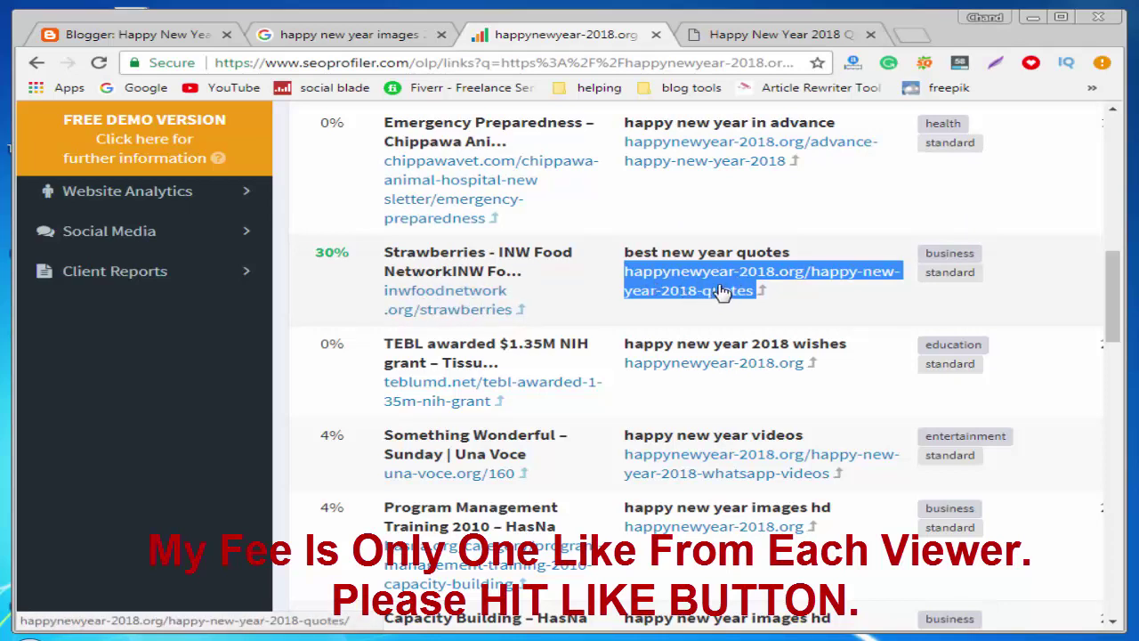
- Open the inwfoodnetwork strawberries page, then close it before it loads
{"action": "left_click", "coordinate": [456, 293]}
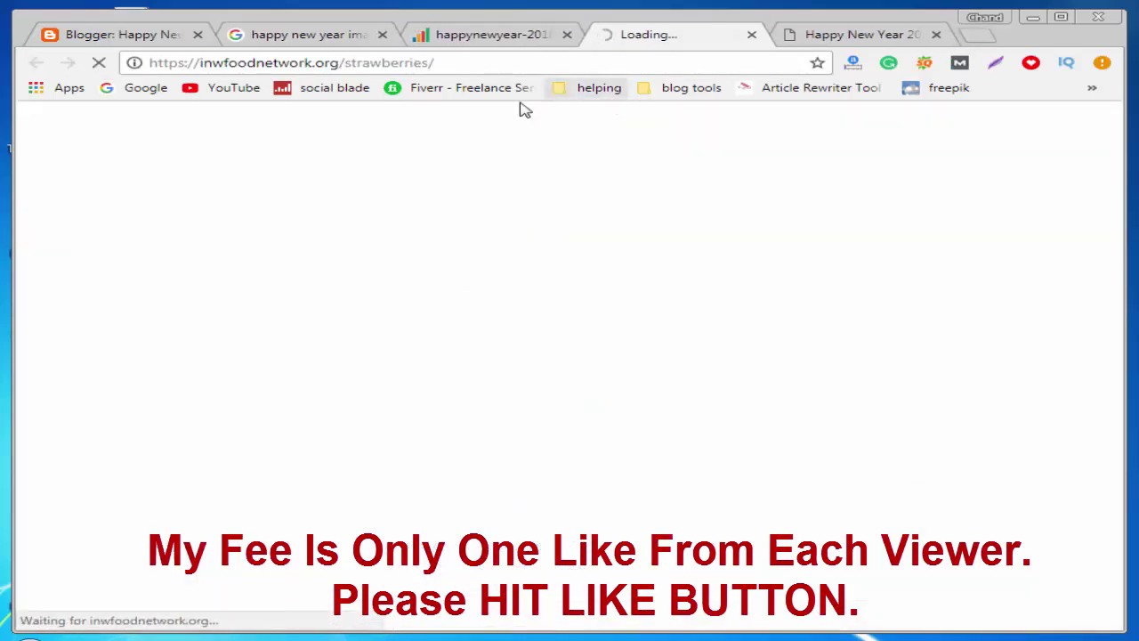
{"action": "key", "text": "ctrl+w"}
{"action": "scroll", "coordinate": [336, 383], "scroll_direction": "up", "scroll_amount": 1}
- Note the NLP link's 30% LIS and open absolutemind.co.uk's NLP page in a new tab
{"action": "scroll", "coordinate": [356, 449], "scroll_direction": "down", "scroll_amount": 1}
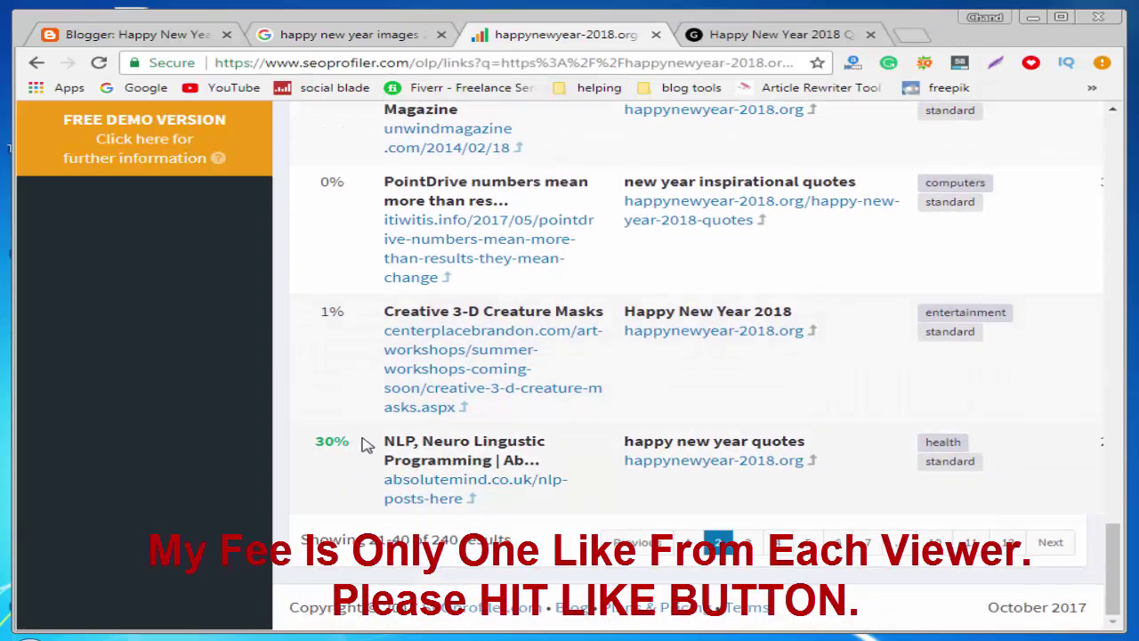
{"action": "left_click_drag", "start_coordinate": [363, 454], "coordinate": [303, 452]}
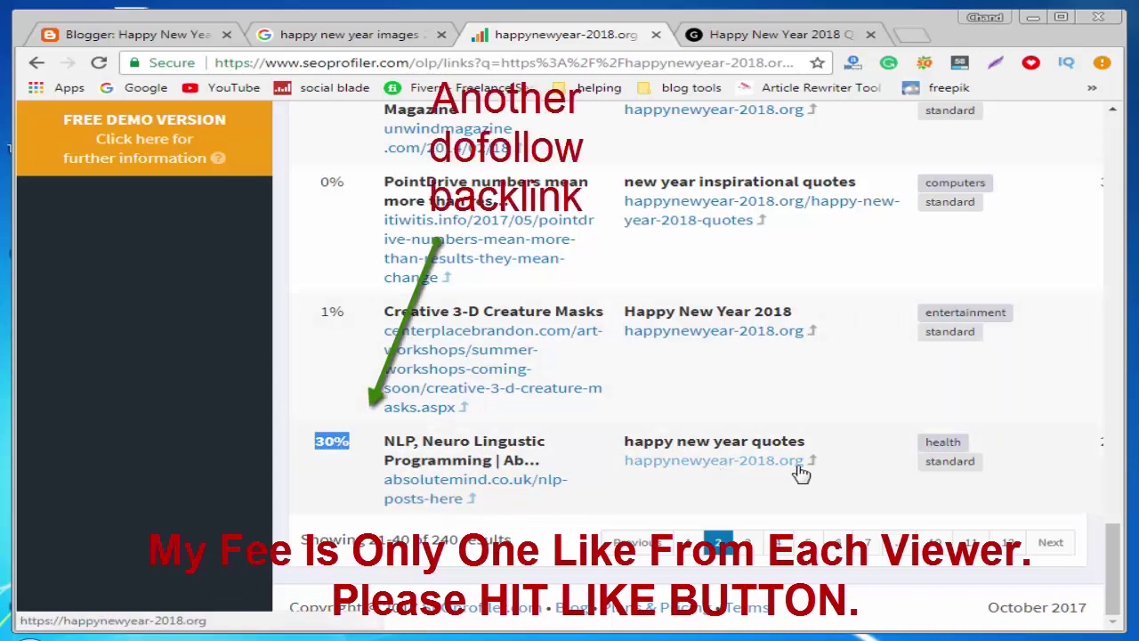
{"action": "left_click_drag", "start_coordinate": [625, 460], "coordinate": [808, 469]}
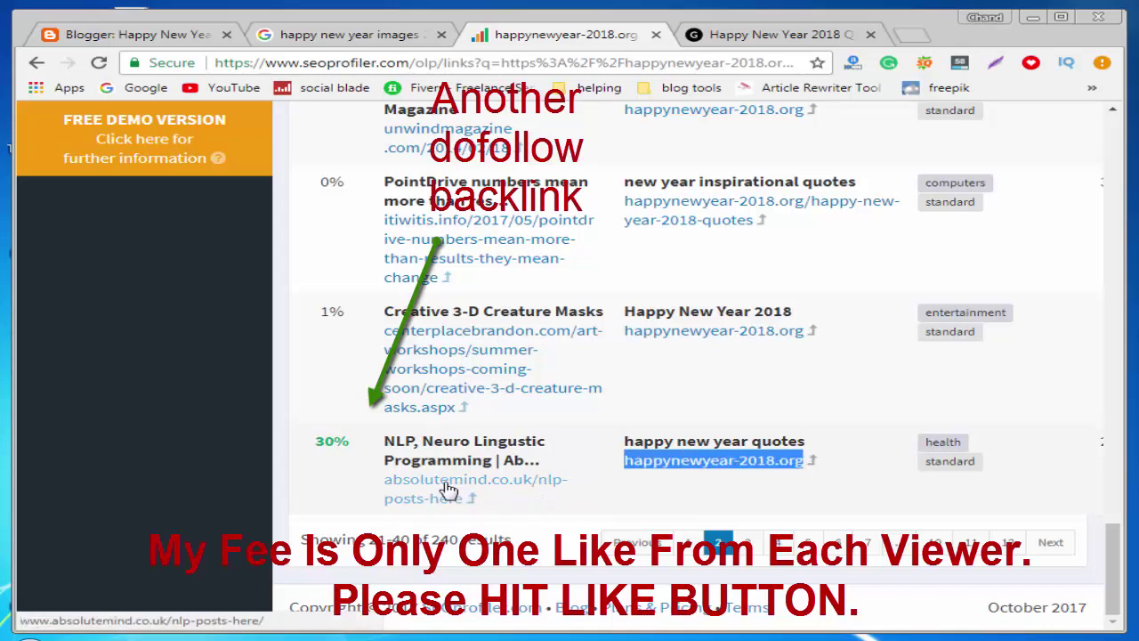
{"action": "right_click", "coordinate": [449, 489]}
{"action": "left_click", "coordinate": [498, 494]}
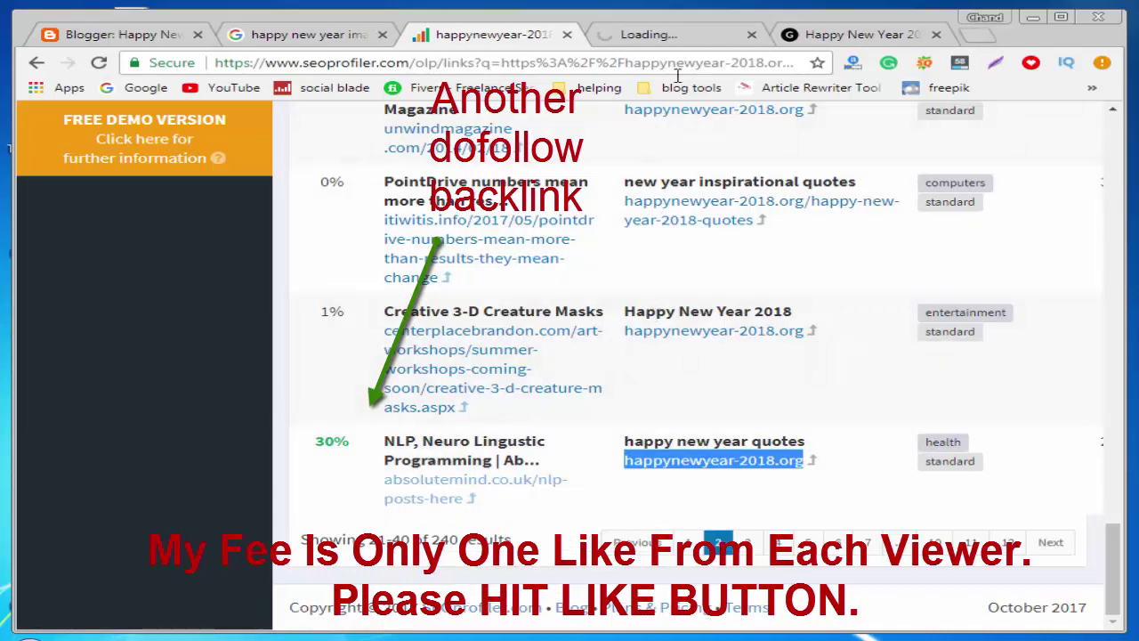
- Switch to the absolutemind NLP post and follow its 'happy new year quotes' link
{"action": "left_click", "coordinate": [650, 35]}
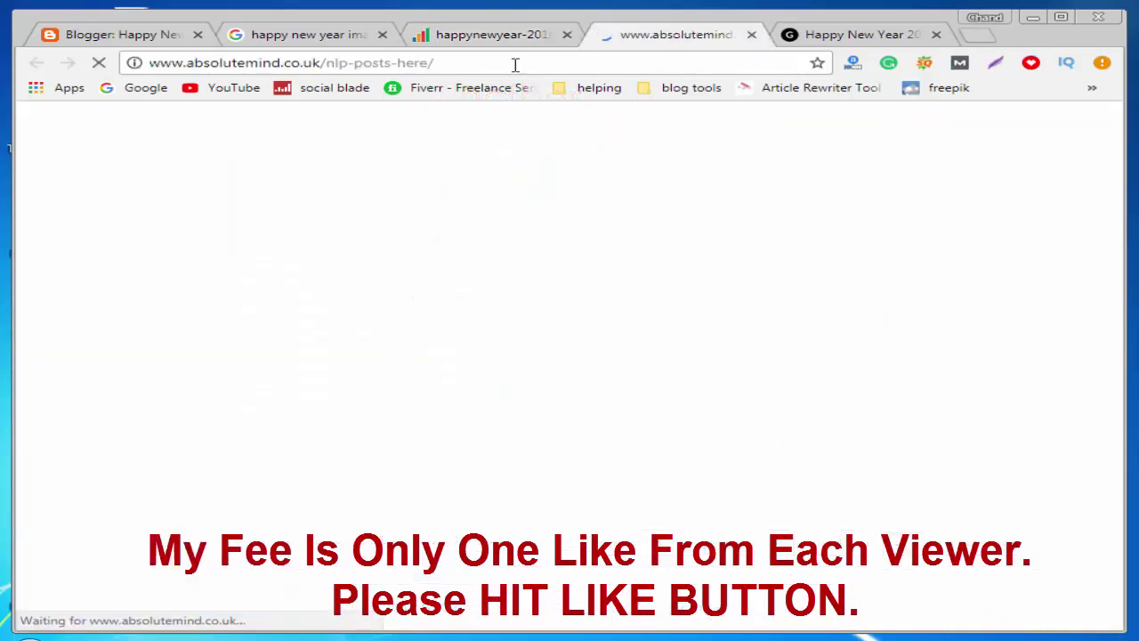
{"action": "scroll", "coordinate": [509, 234], "scroll_direction": "down", "scroll_amount": 5}
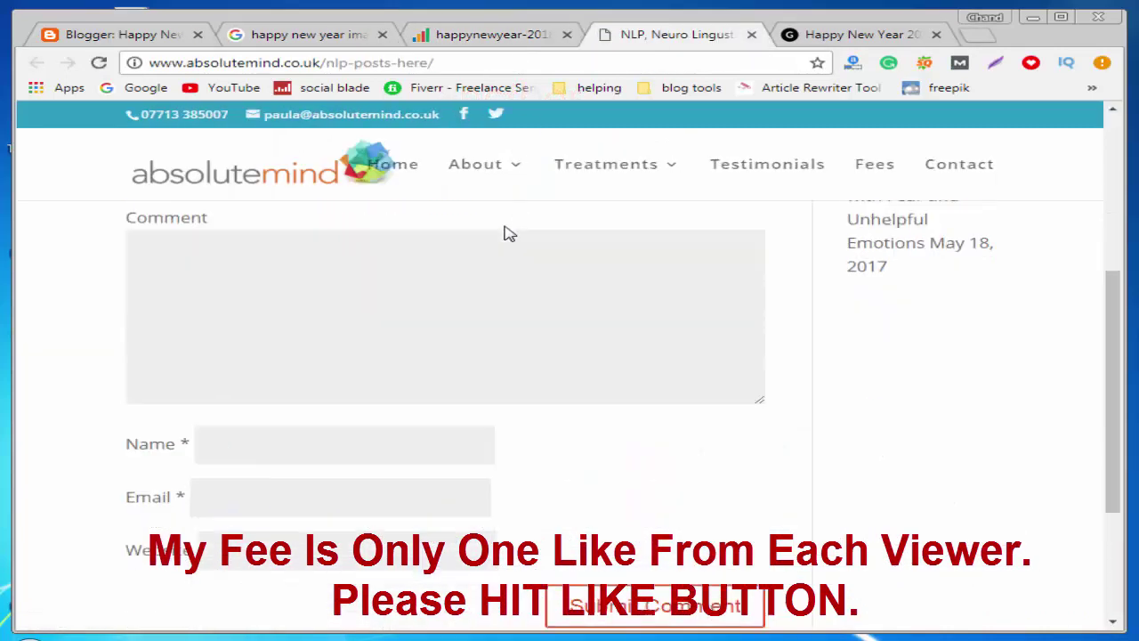
{"action": "scroll", "coordinate": [508, 234], "scroll_direction": "up", "scroll_amount": 4}
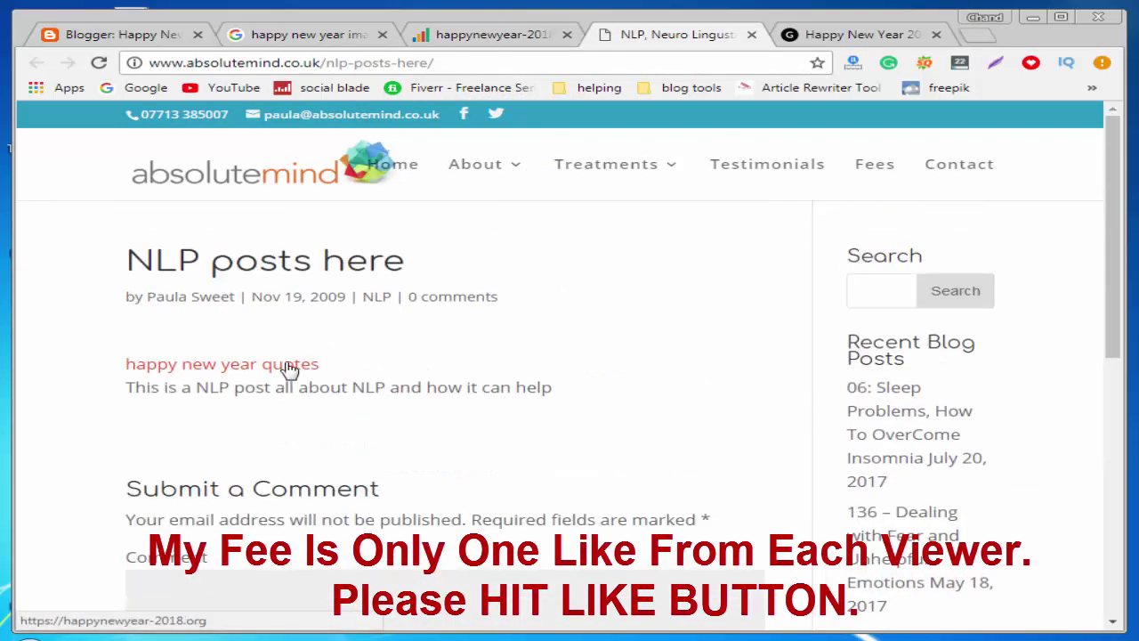
{"action": "left_click", "coordinate": [289, 365]}
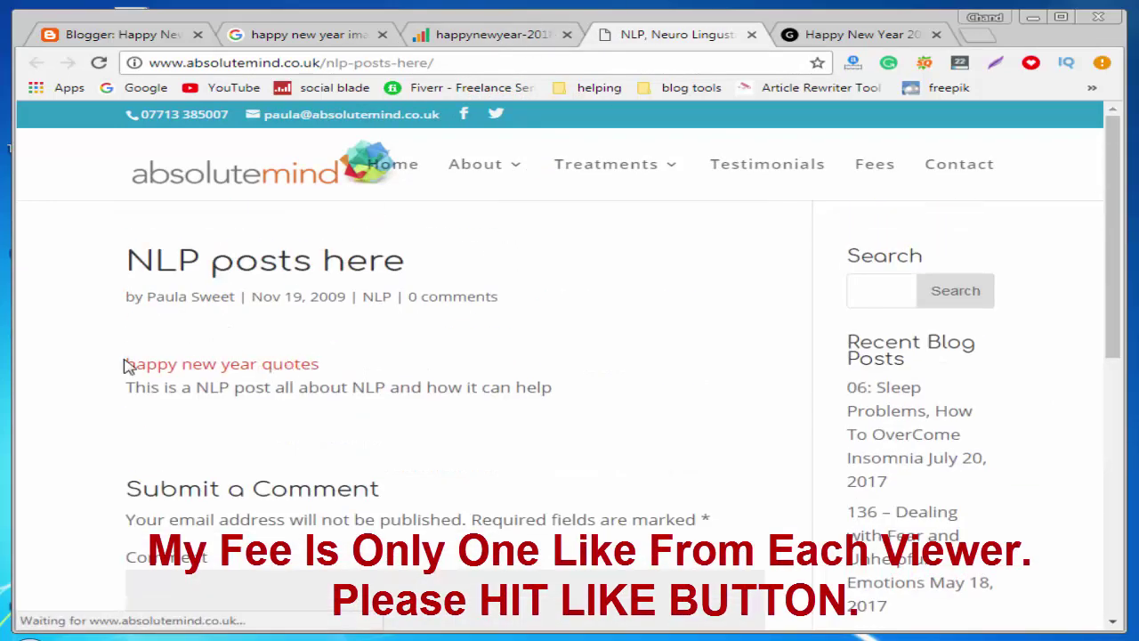
{"action": "scroll", "coordinate": [220, 418], "scroll_direction": "down", "scroll_amount": 2}
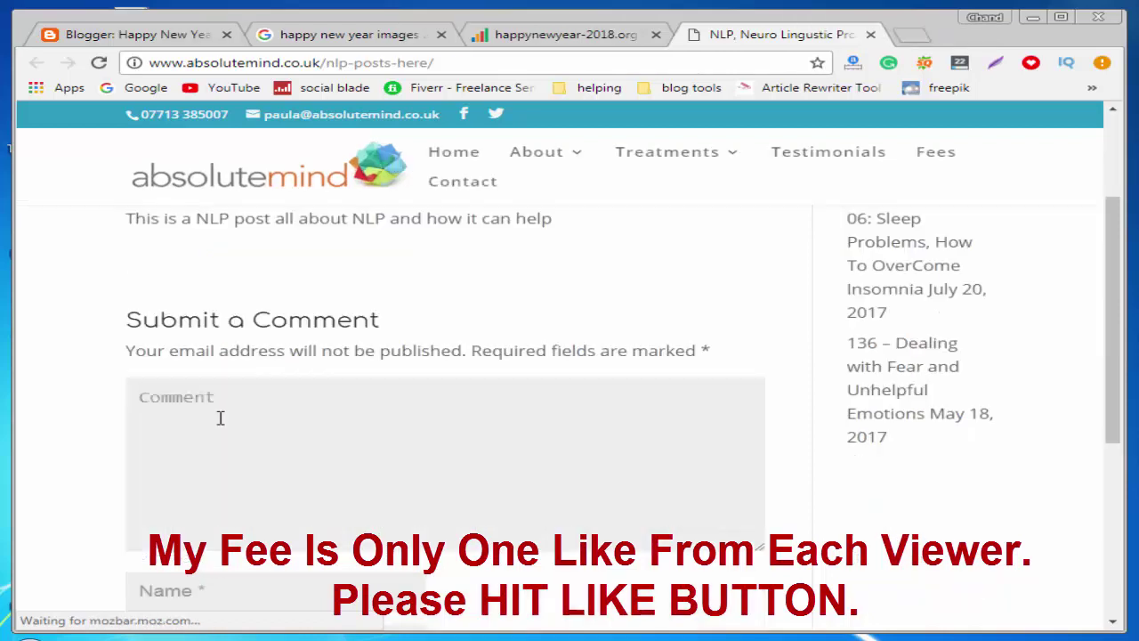
{"action": "scroll", "coordinate": [185, 406], "scroll_direction": "up", "scroll_amount": 2}
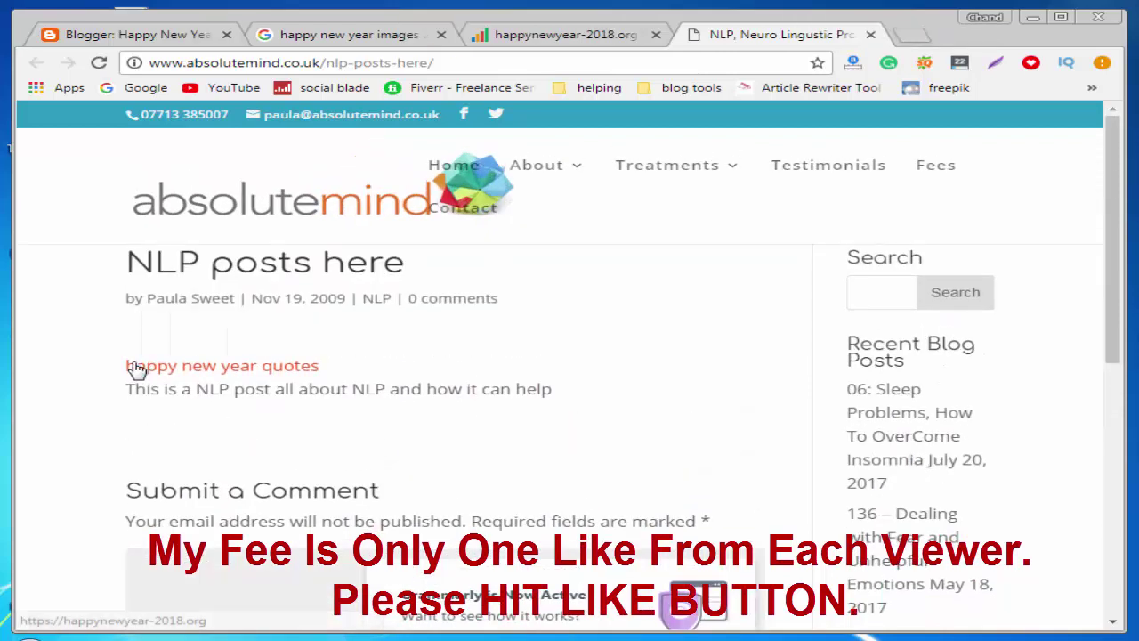
- Highlight the post's description line, then choose Inspect on the 'happy new year quotes' link
{"action": "left_click_drag", "start_coordinate": [129, 389], "coordinate": [265, 394]}
{"action": "left_click", "coordinate": [143, 398]}
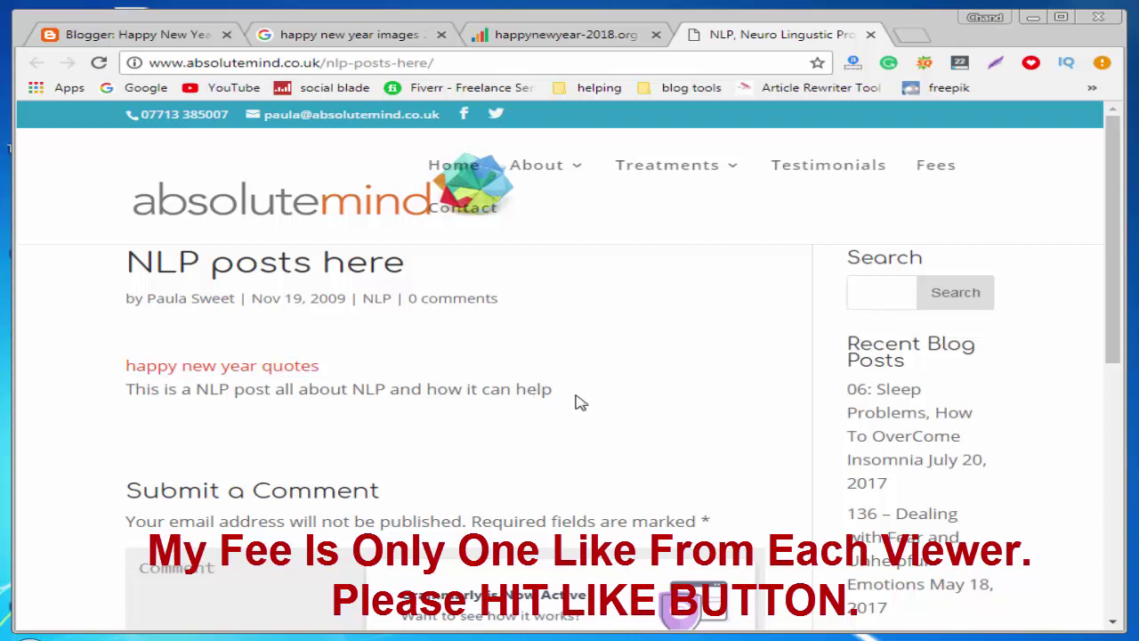
{"action": "left_click_drag", "start_coordinate": [575, 403], "coordinate": [406, 381]}
{"action": "left_click", "coordinate": [181, 394]}
{"action": "left_click", "coordinate": [272, 367]}
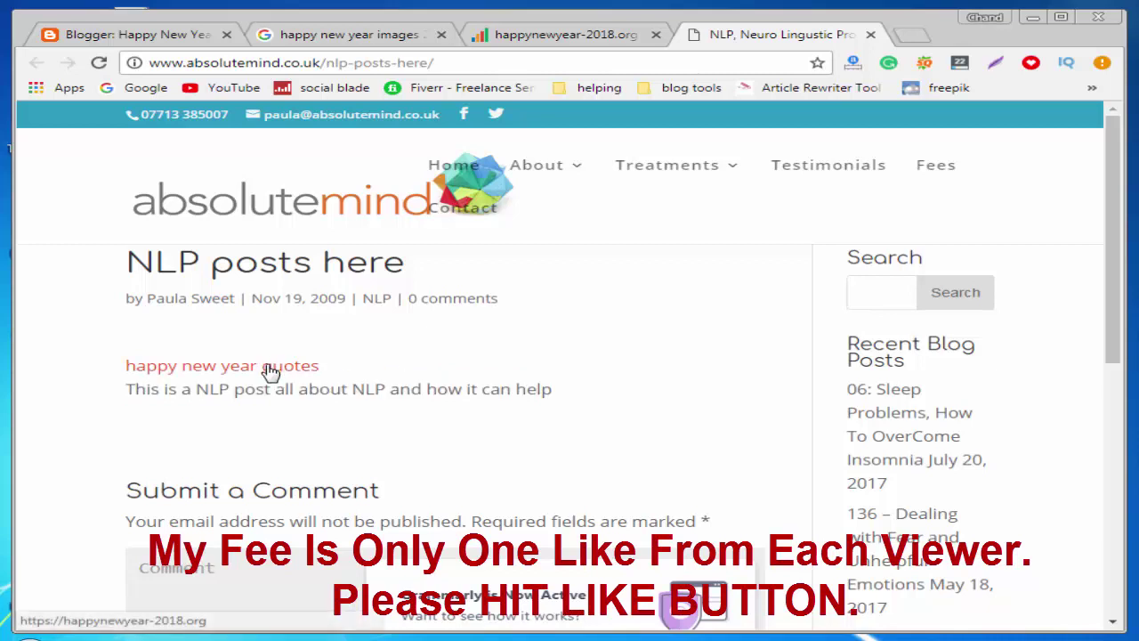
{"action": "right_click", "coordinate": [270, 371]}
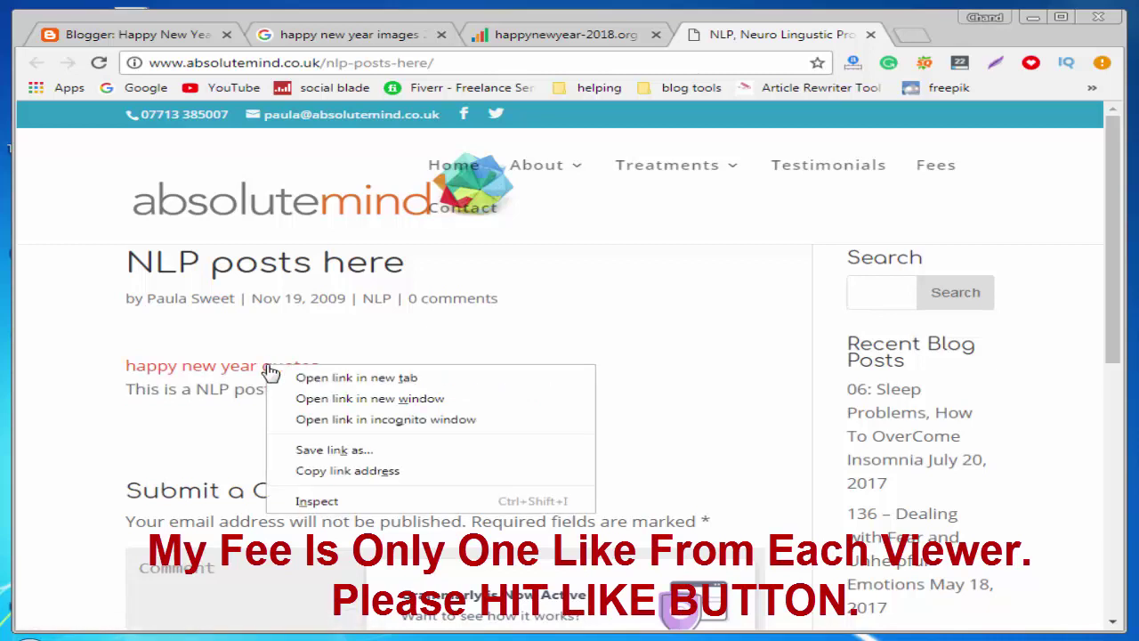
{"action": "left_click", "coordinate": [319, 502]}
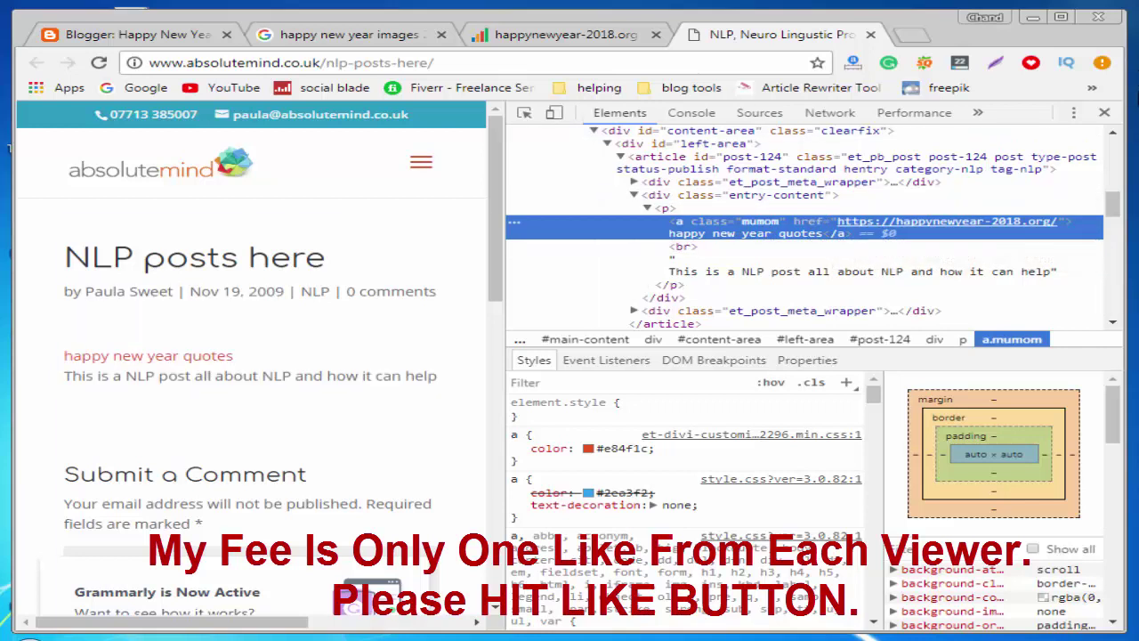
{"action": "left_click", "coordinate": [1105, 112]}
- Scroll the SEOprofiler backlink table for happynewyear-2018.org, then go back to the absolutemind NLP post
{"action": "left_click", "coordinate": [612, 37]}
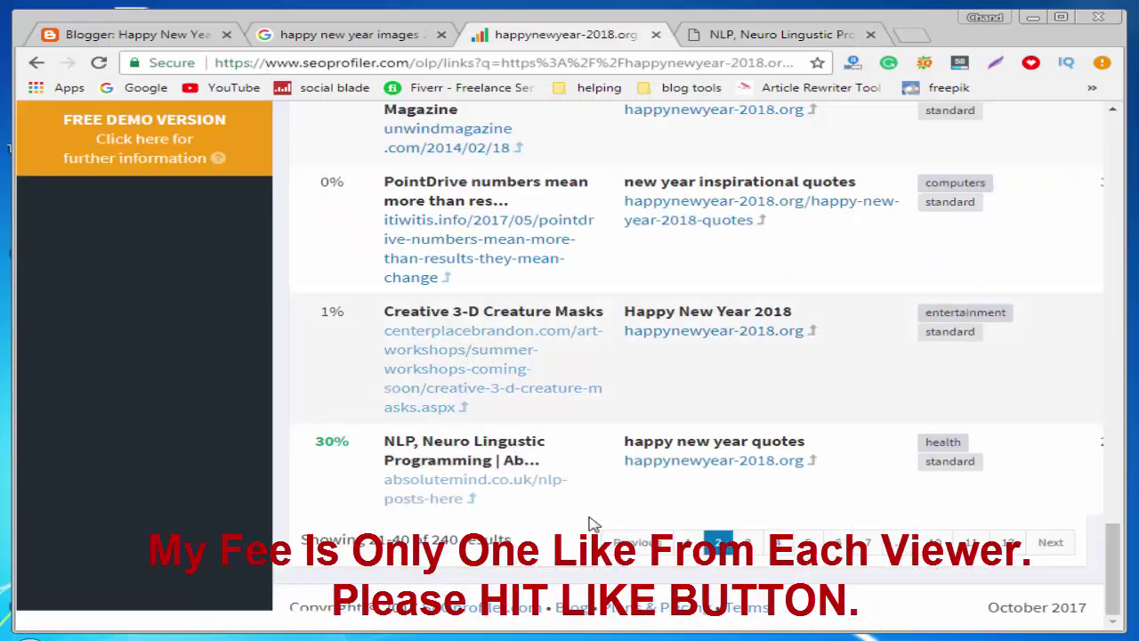
{"action": "scroll", "coordinate": [767, 483], "scroll_direction": "up", "scroll_amount": 20}
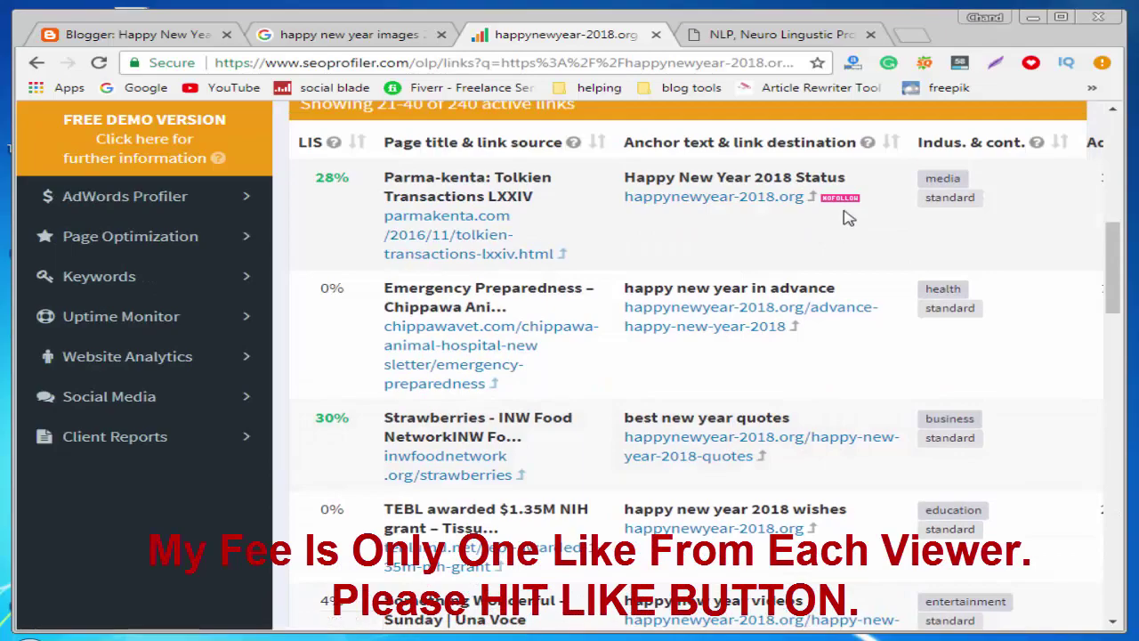
{"action": "scroll", "coordinate": [801, 445], "scroll_direction": "down", "scroll_amount": 8}
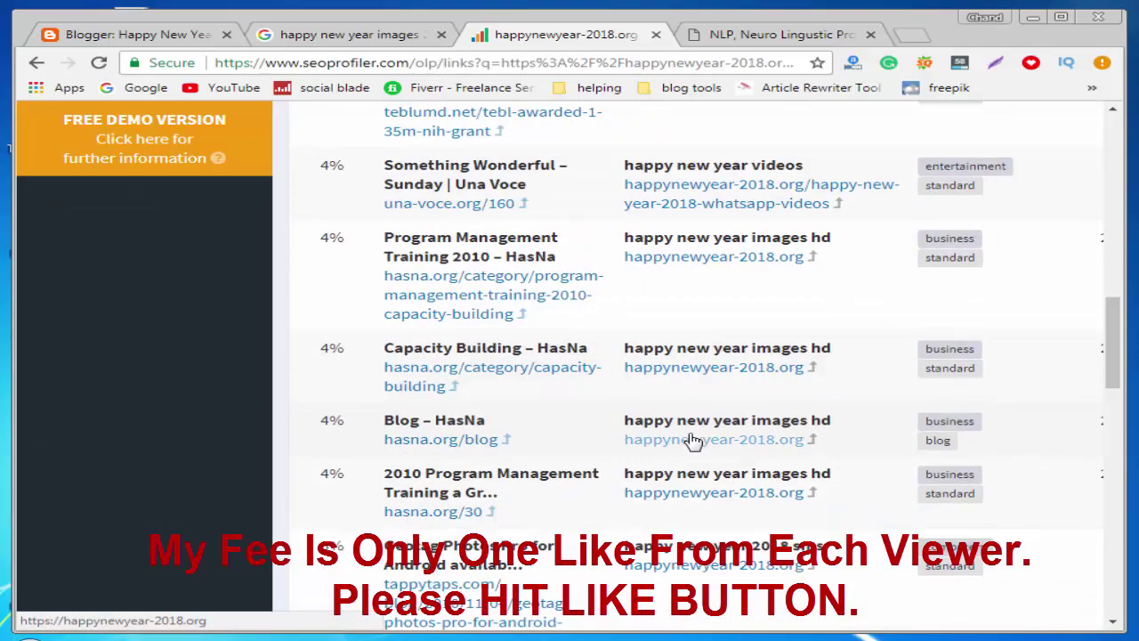
{"action": "scroll", "coordinate": [689, 474], "scroll_direction": "down", "scroll_amount": 12}
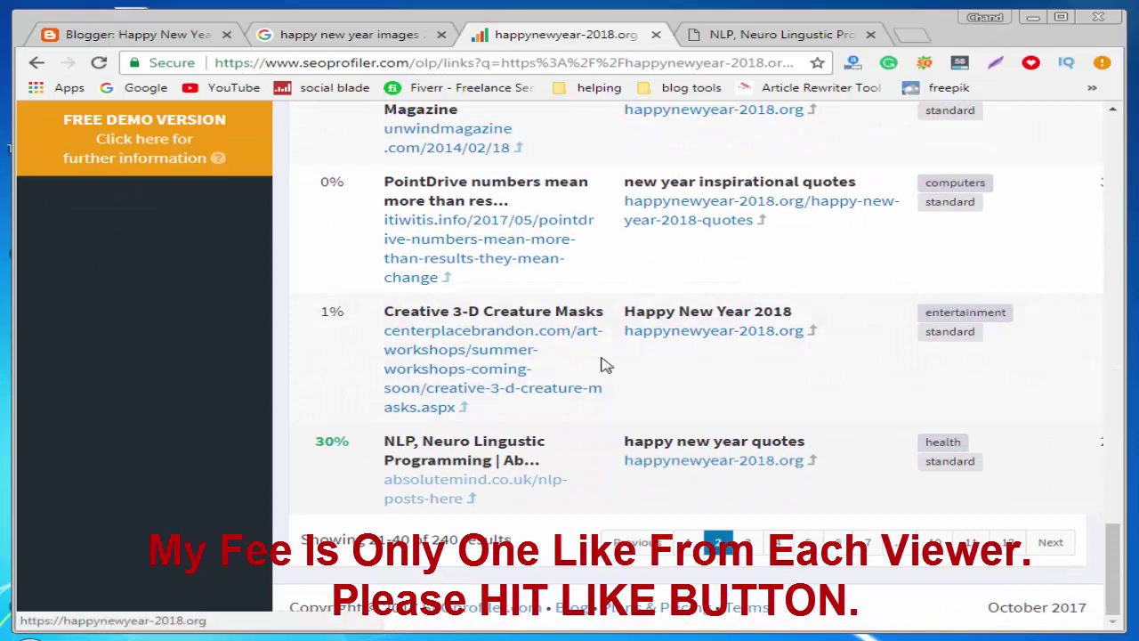
{"action": "left_click", "coordinate": [771, 35]}
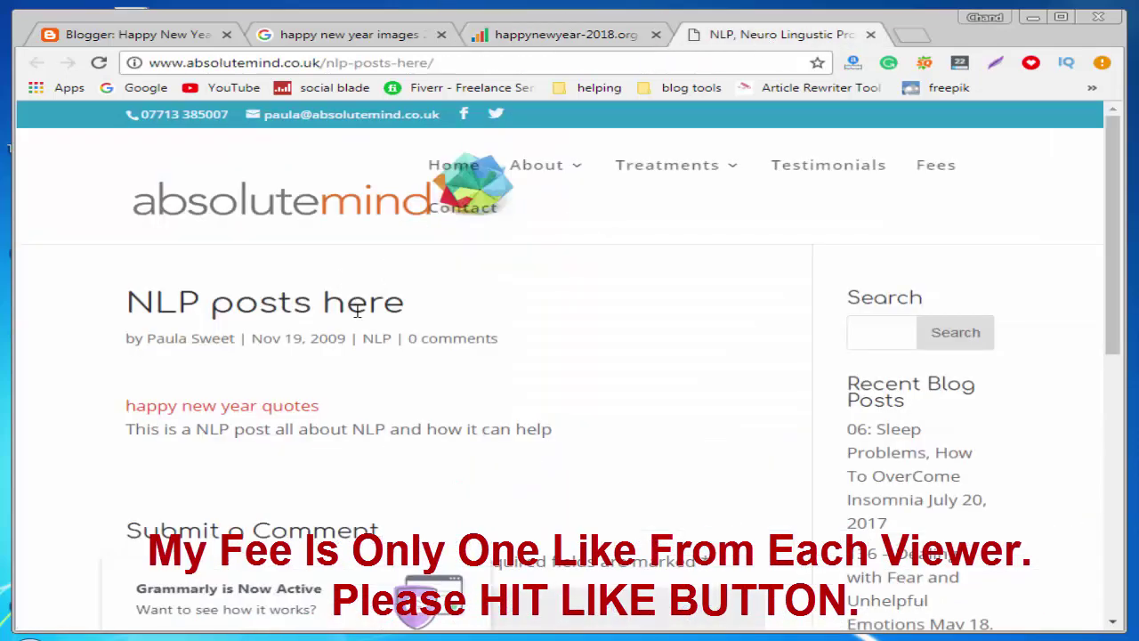
- Copy the NLP post's description sentence and paste it into the Comment box
{"action": "scroll", "coordinate": [356, 310], "scroll_direction": "down", "scroll_amount": 4}
{"action": "scroll", "coordinate": [275, 454], "scroll_direction": "up", "scroll_amount": 4}
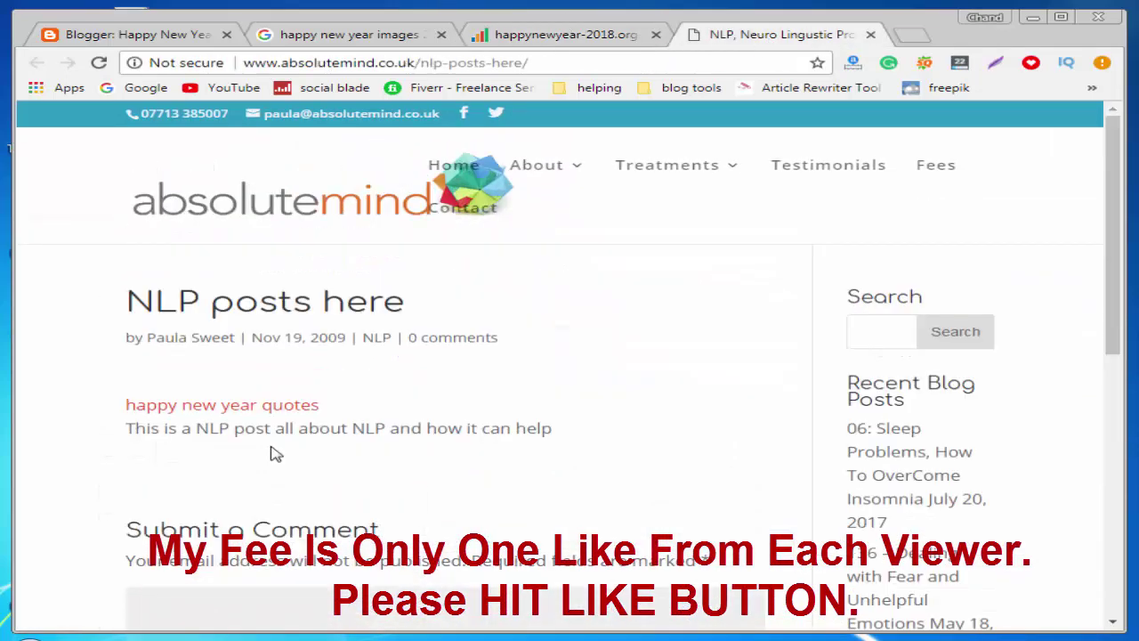
{"action": "scroll", "coordinate": [275, 453], "scroll_direction": "down", "scroll_amount": 2}
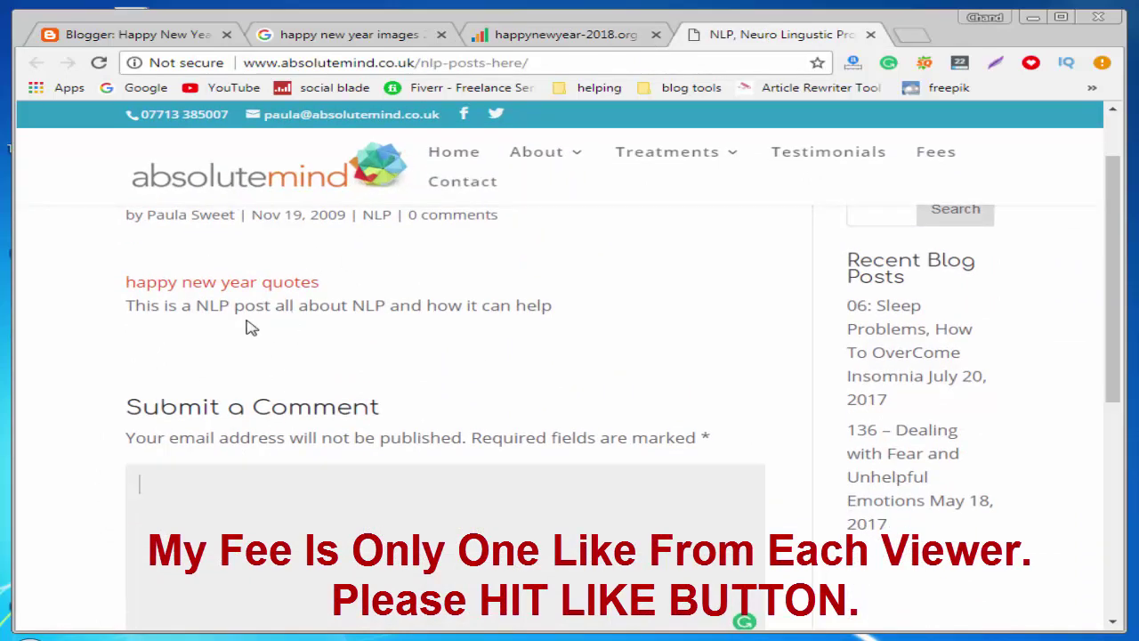
{"action": "scroll", "coordinate": [216, 379], "scroll_direction": "down", "scroll_amount": 2}
{"action": "scroll", "coordinate": [427, 396], "scroll_direction": "up", "scroll_amount": 4}
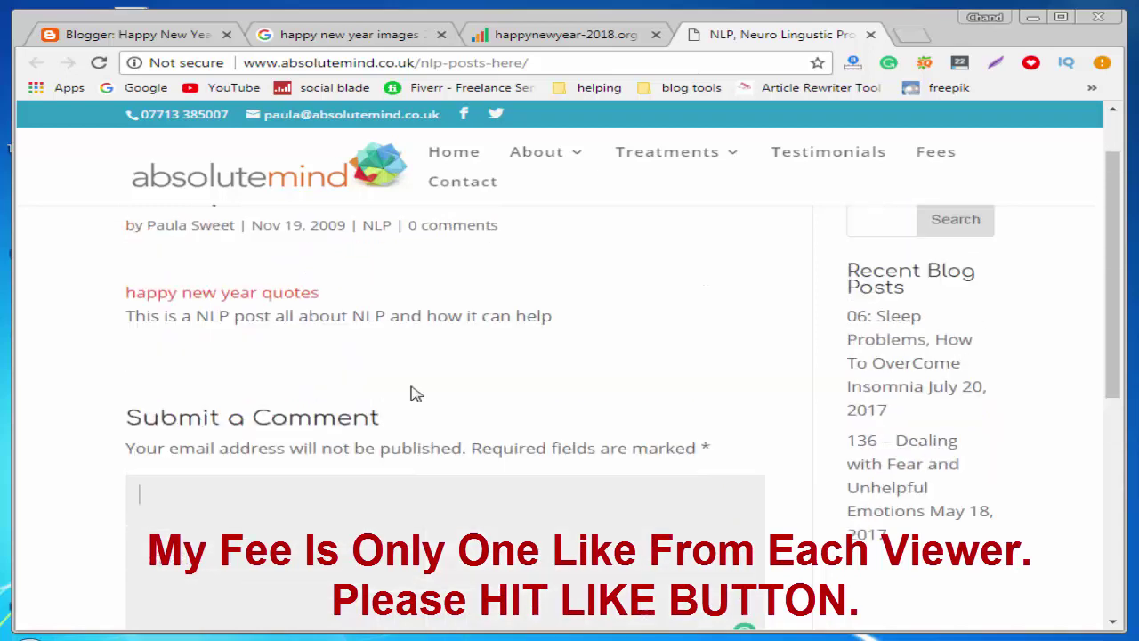
{"action": "left_click_drag", "start_coordinate": [271, 429], "coordinate": [552, 421]}
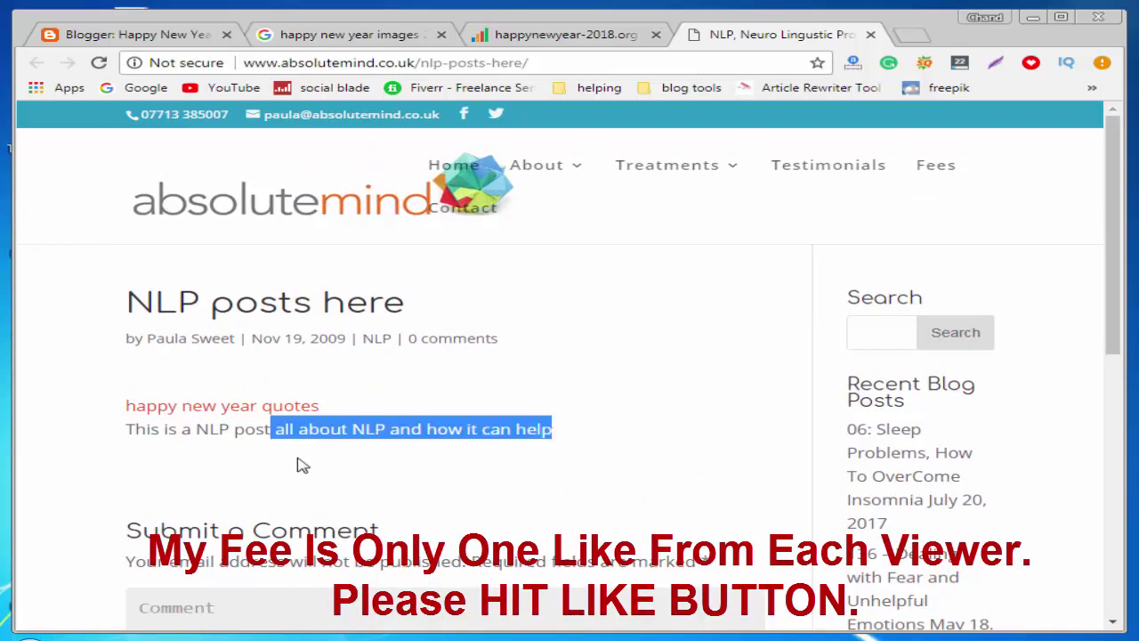
{"action": "scroll", "coordinate": [420, 466], "scroll_direction": "down", "scroll_amount": 3}
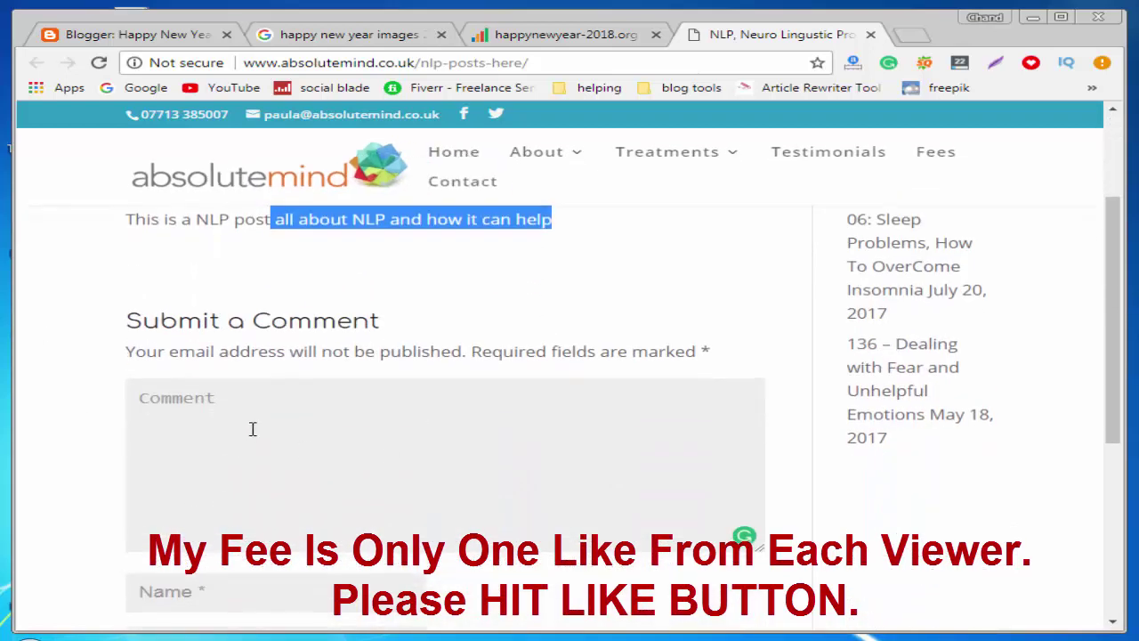
{"action": "scroll", "coordinate": [418, 307], "scroll_direction": "up", "scroll_amount": 1}
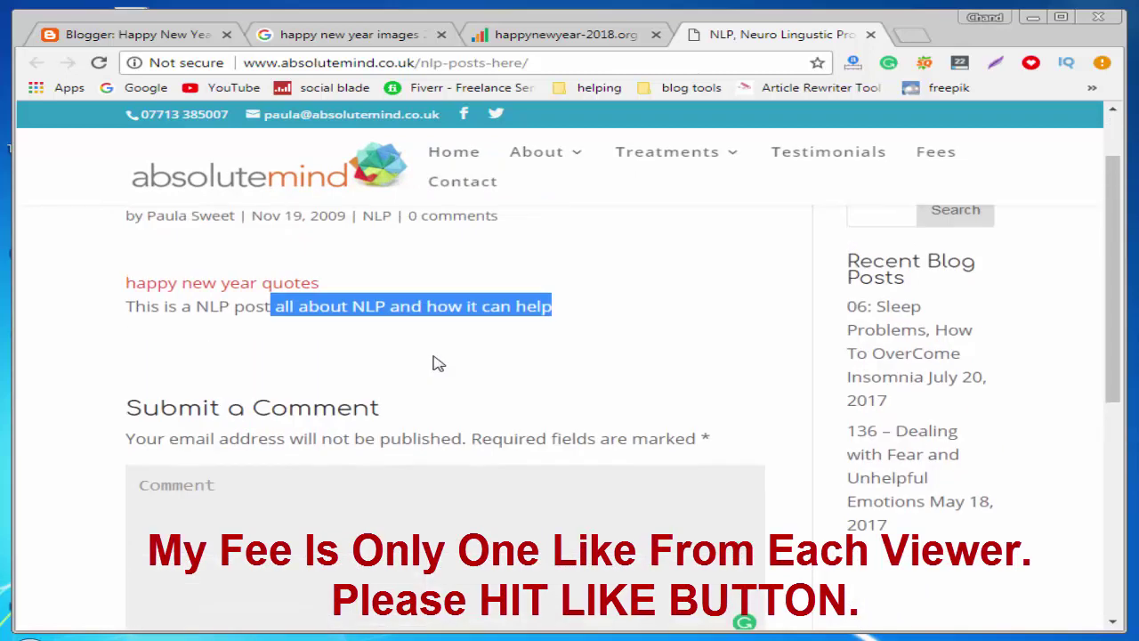
{"action": "left_click", "coordinate": [155, 340]}
{"action": "left_click_drag", "start_coordinate": [129, 311], "coordinate": [555, 314]}
{"action": "key", "text": "ctrl+c"}
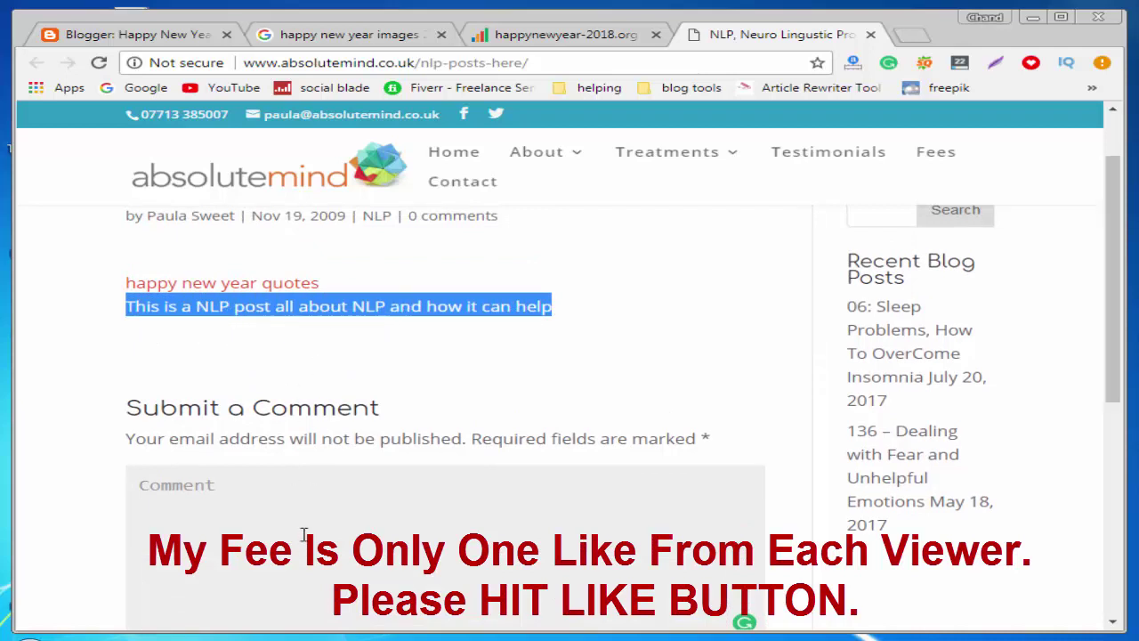
{"action": "left_click", "coordinate": [227, 501]}
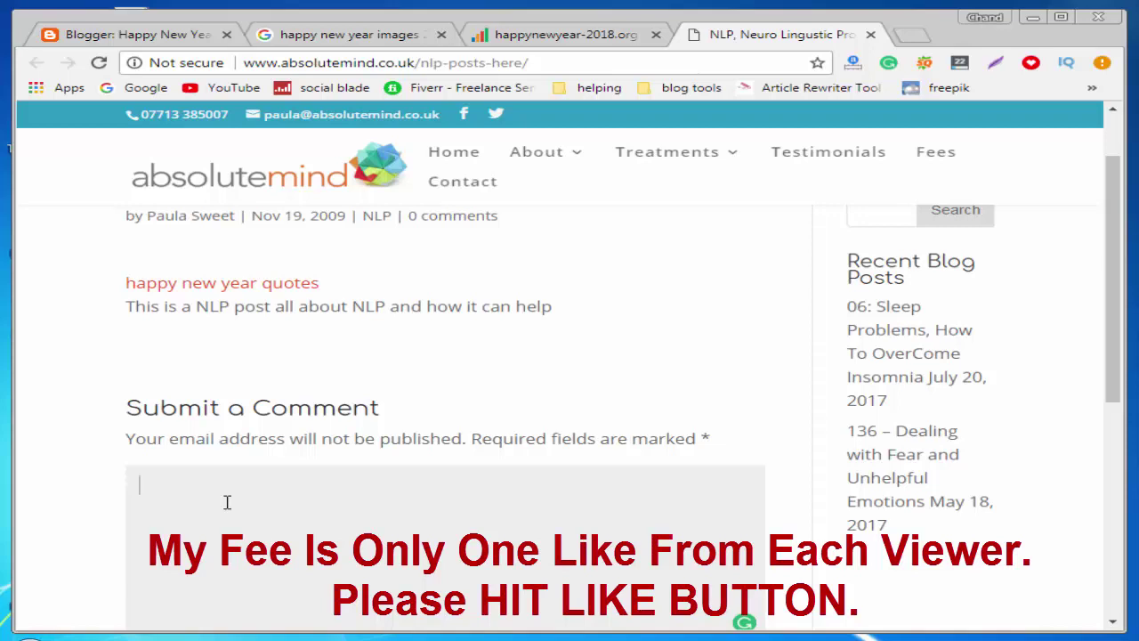
{"action": "key", "text": "ctrl+v"}
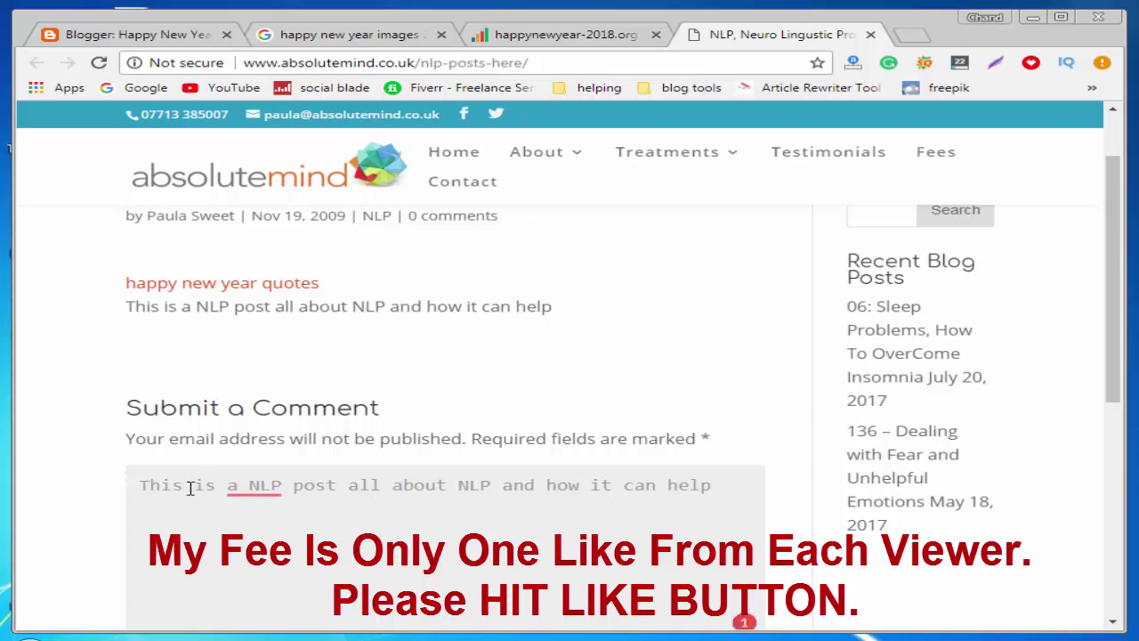
- Edit the pasted comment to read 'This post is about NLP and how it can help.'
{"action": "type", "text": "p"}
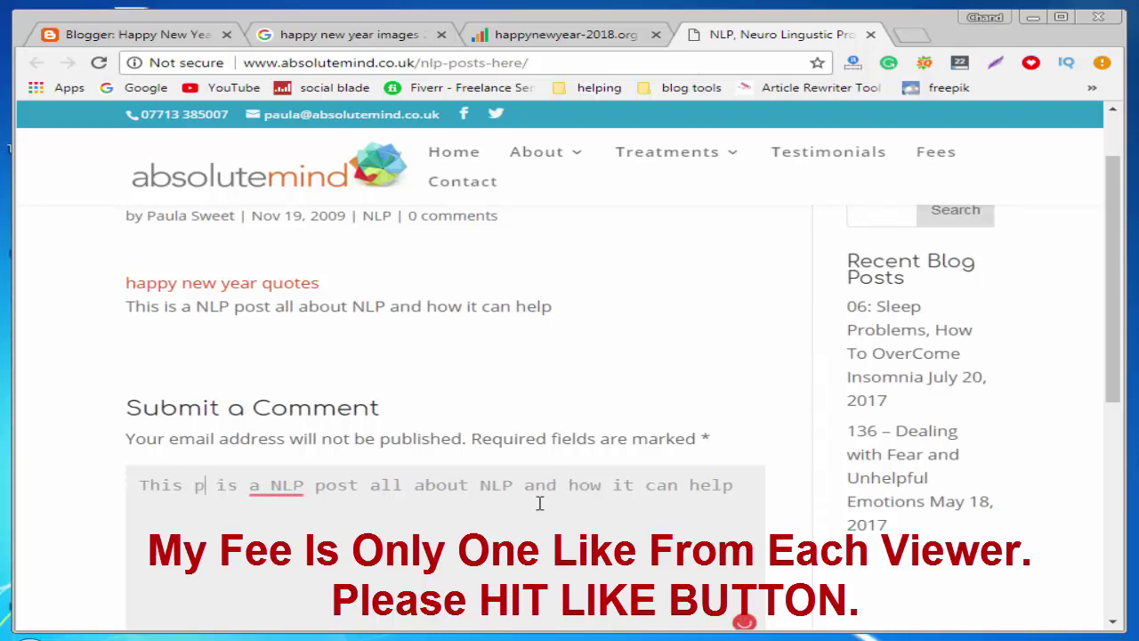
{"action": "type", "text": "ost is about"}
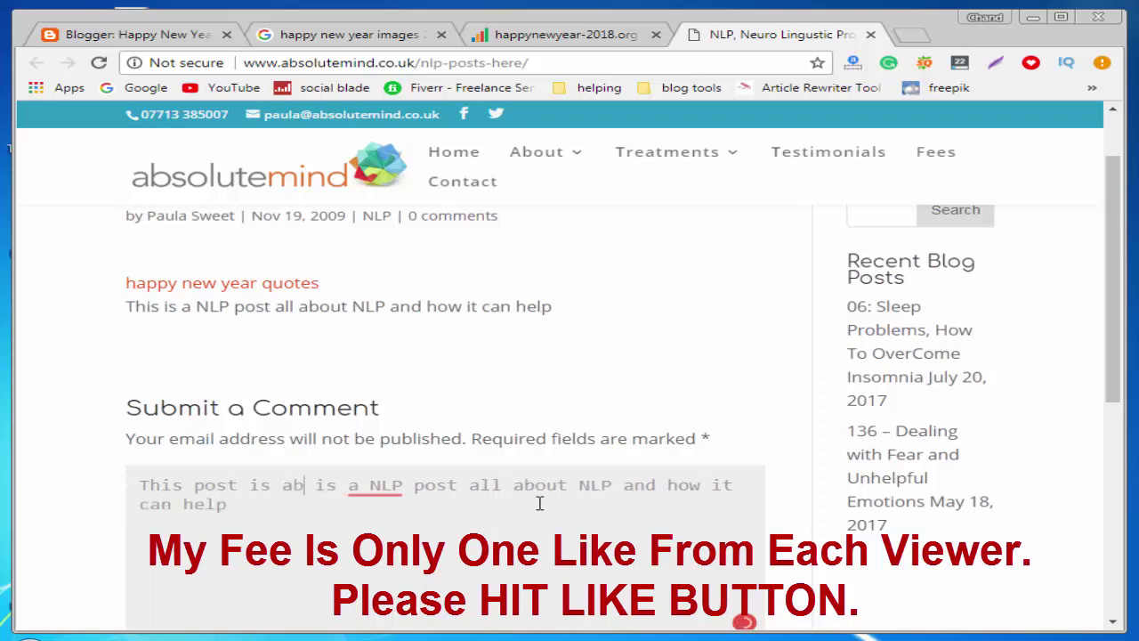
{"action": "left_click", "coordinate": [405, 487]}
{"action": "key", "text": "BackSpace"}
{"action": "key", "text": "BackSpace"}
{"action": "key", "text": "BackSpace"}
{"action": "key", "text": "BackSpace"}
{"action": "key", "text": "BackSpace"}
{"action": "key", "text": "BackSpace"}
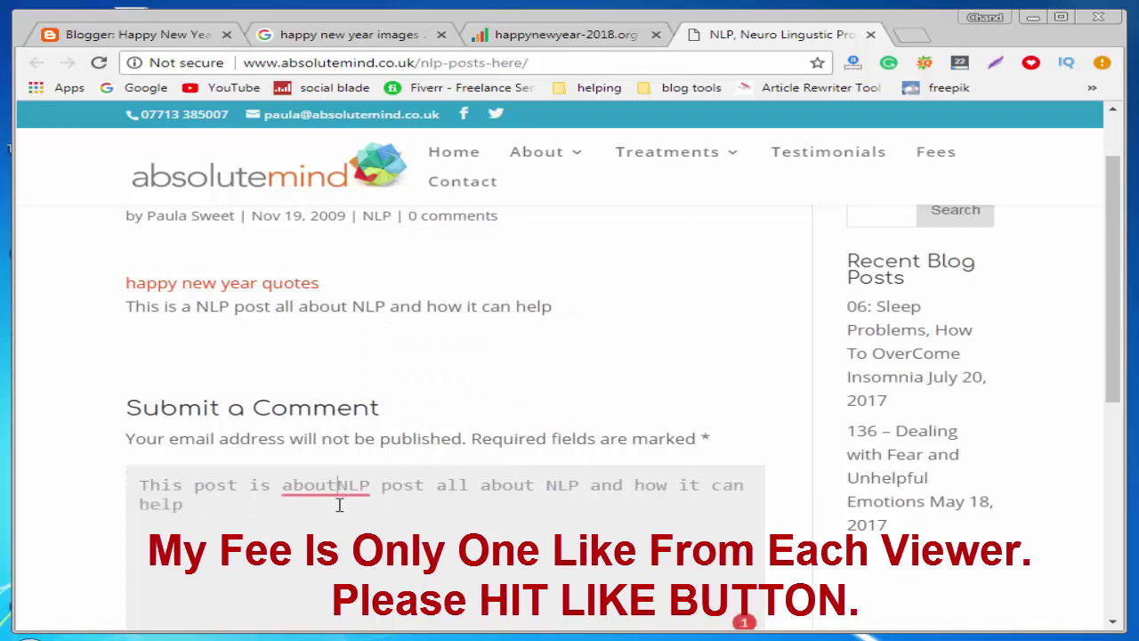
{"action": "left_click_drag", "start_coordinate": [393, 484], "coordinate": [449, 491]}
{"action": "key", "text": "BackSpace"}
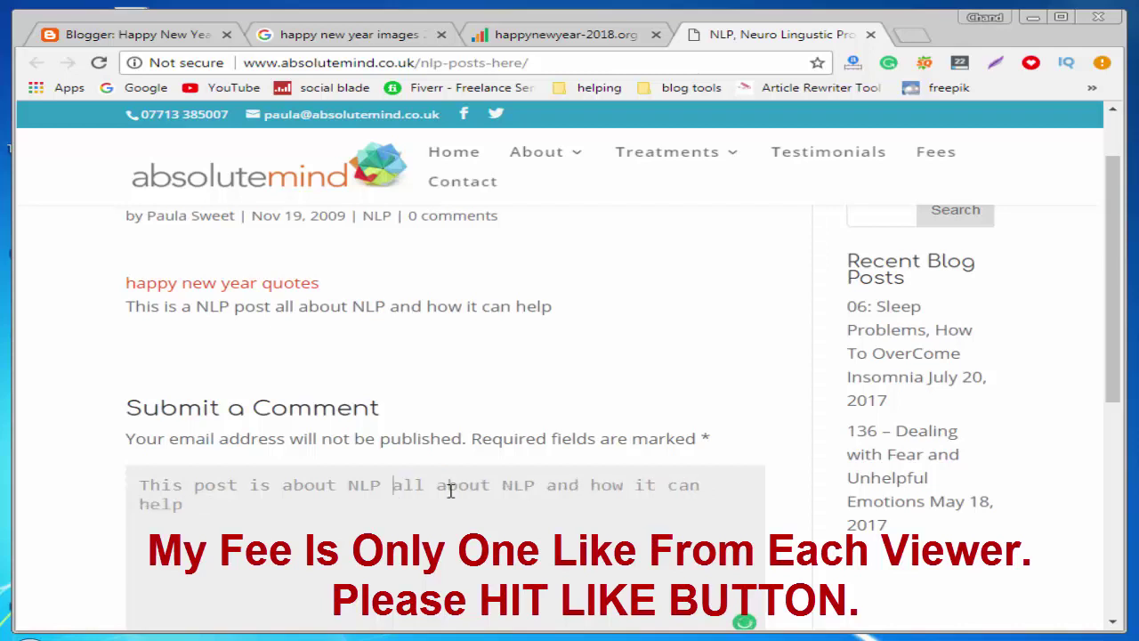
{"action": "left_click_drag", "start_coordinate": [544, 490], "coordinate": [399, 488]}
{"action": "key", "text": "BackSpace"}
{"action": "key", "text": "BackSpace"}
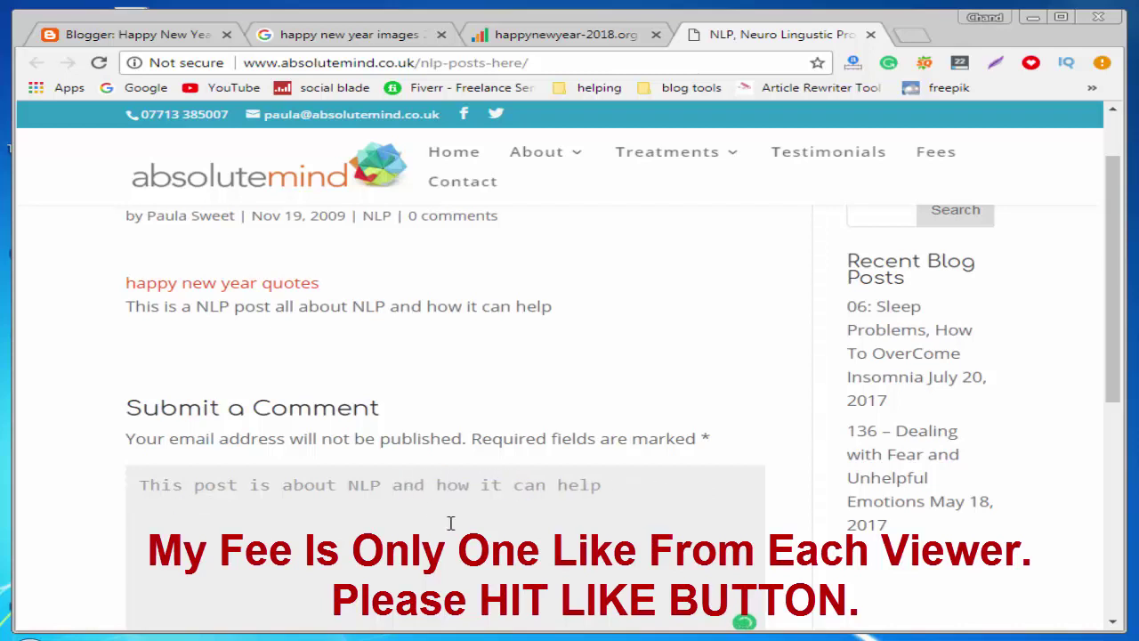
{"action": "key", "text": "BackSpace"}
{"action": "scroll", "coordinate": [433, 545], "scroll_direction": "down", "scroll_amount": 2}
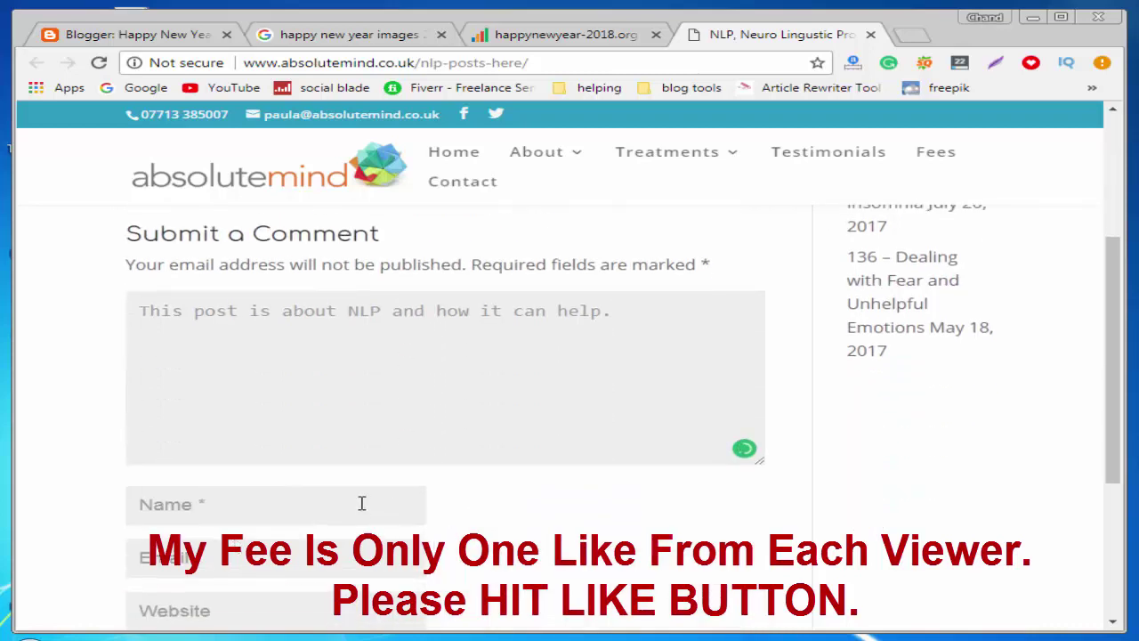
- Enter 'Happy New Year Images 2018' as the commenter name, checking the link's anchor text
{"action": "left_click", "coordinate": [228, 506]}
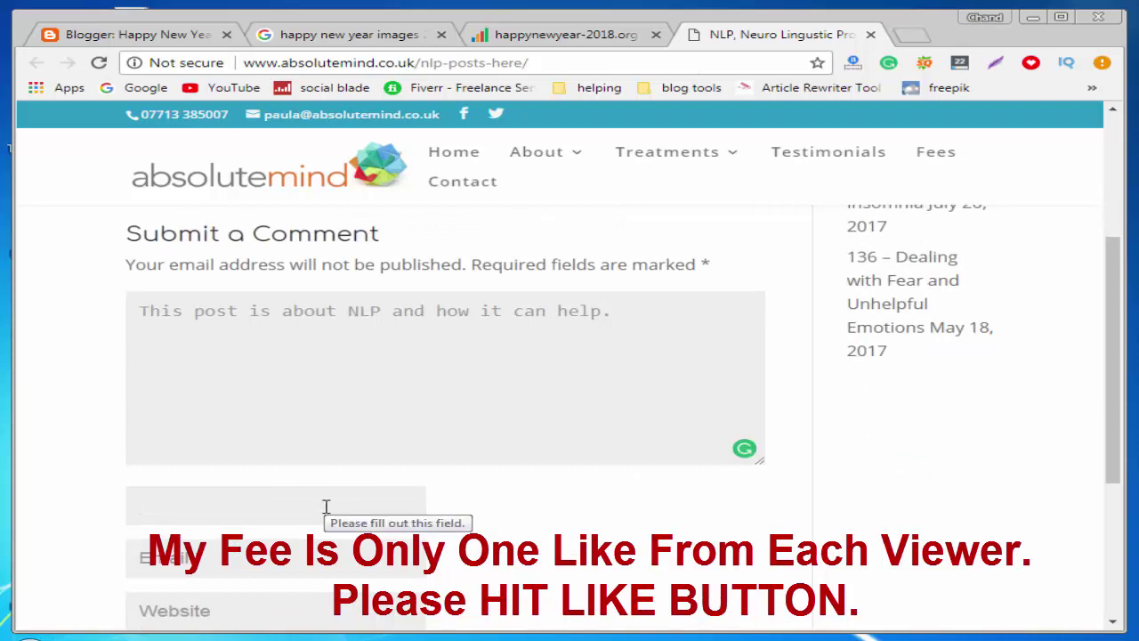
{"action": "type", "text": "Happy New Year"}
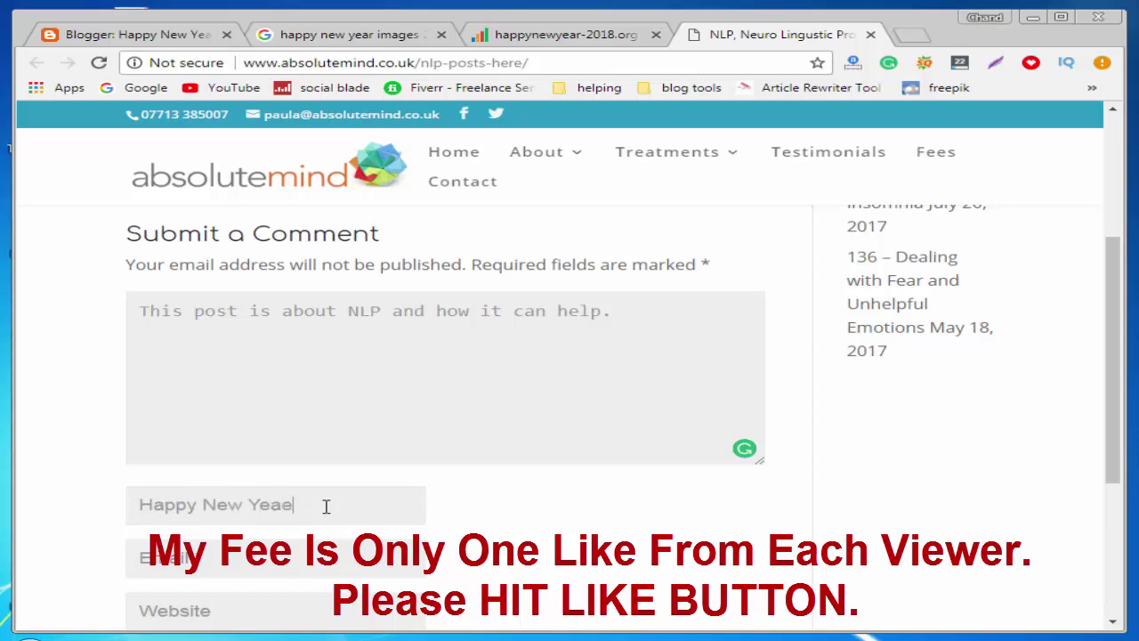
{"action": "scroll", "coordinate": [326, 506], "scroll_direction": "up", "scroll_amount": 4}
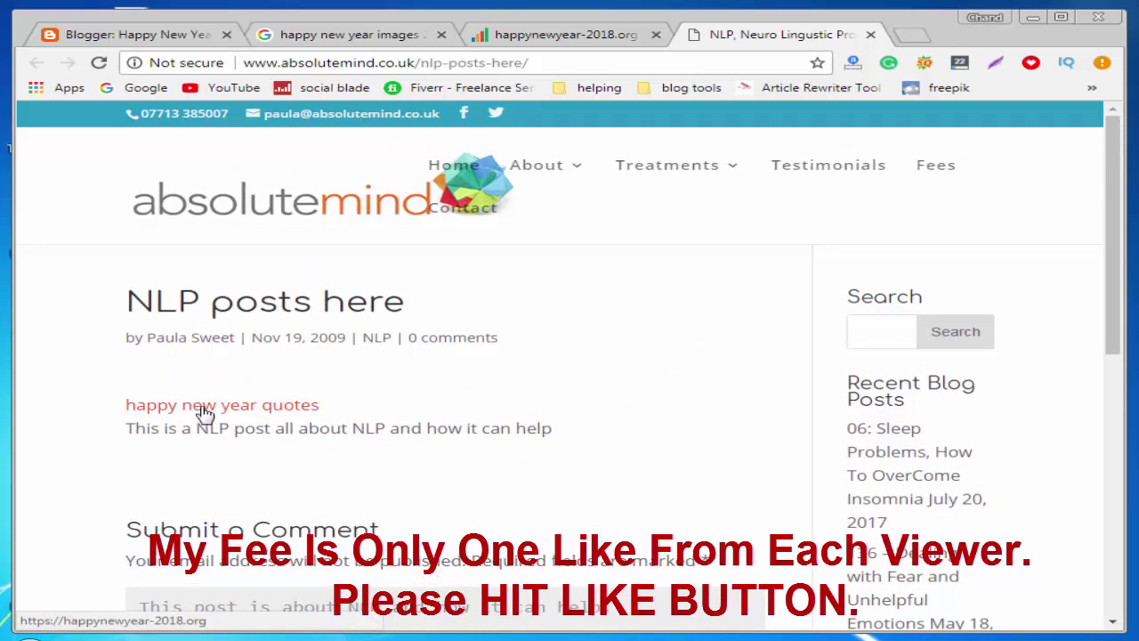
{"action": "left_click_drag", "start_coordinate": [338, 412], "coordinate": [122, 416]}
{"action": "left_click", "coordinate": [61, 447]}
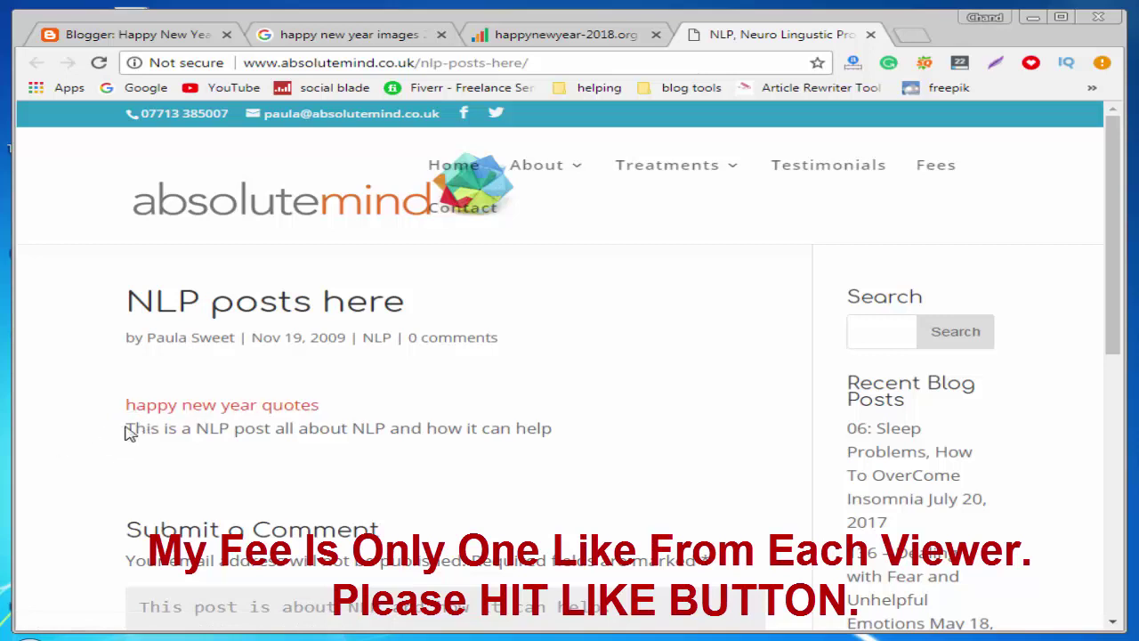
{"action": "left_click_drag", "start_coordinate": [125, 411], "coordinate": [356, 412]}
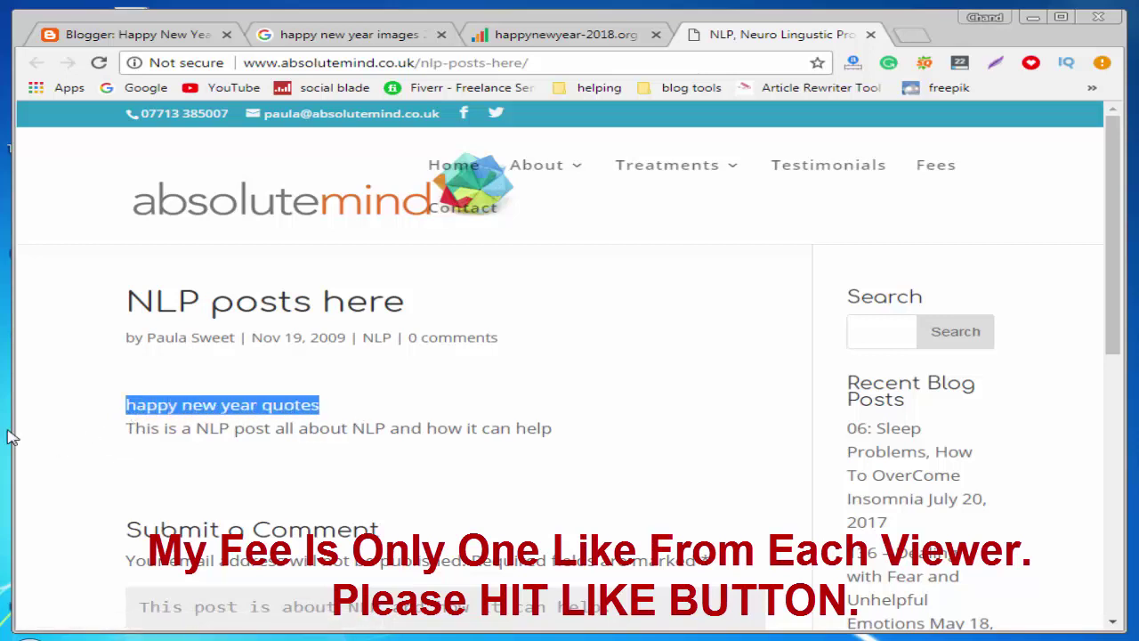
{"action": "left_click", "coordinate": [75, 438]}
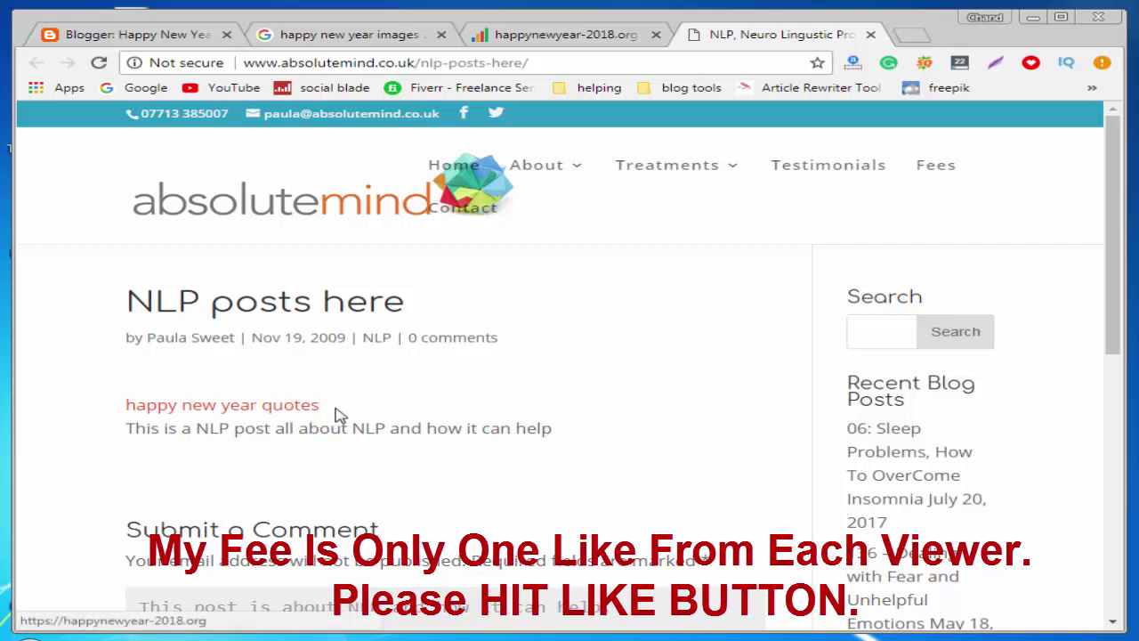
{"action": "left_click_drag", "start_coordinate": [315, 406], "coordinate": [329, 412]}
{"action": "left_click", "coordinate": [129, 428]}
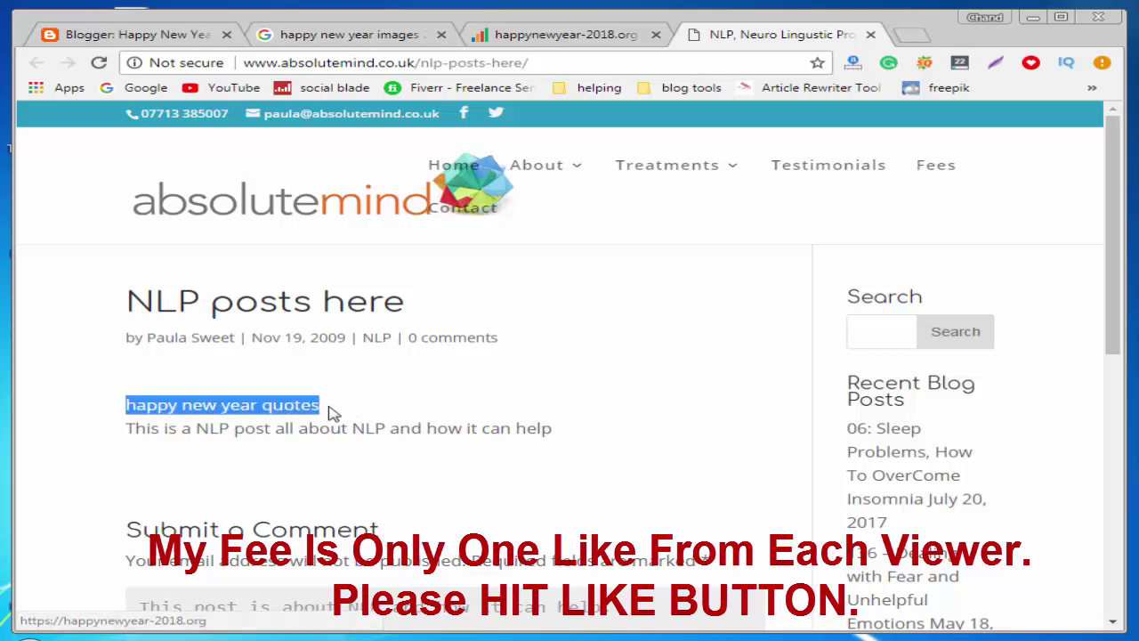
{"action": "left_click", "coordinate": [124, 460]}
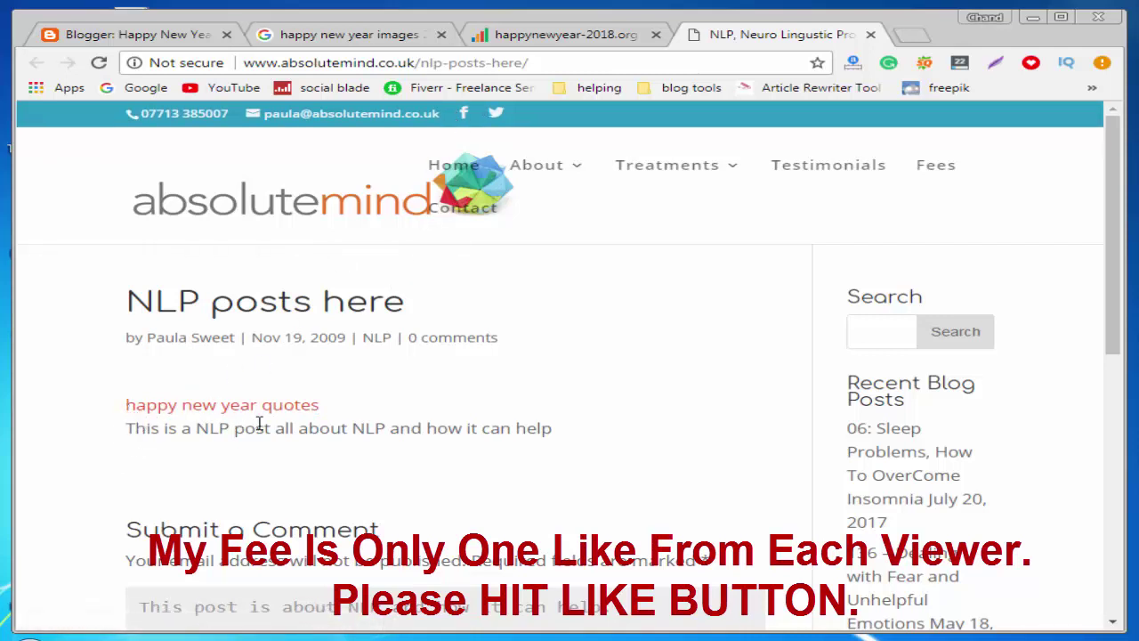
{"action": "scroll", "coordinate": [279, 425], "scroll_direction": "down", "scroll_amount": 6}
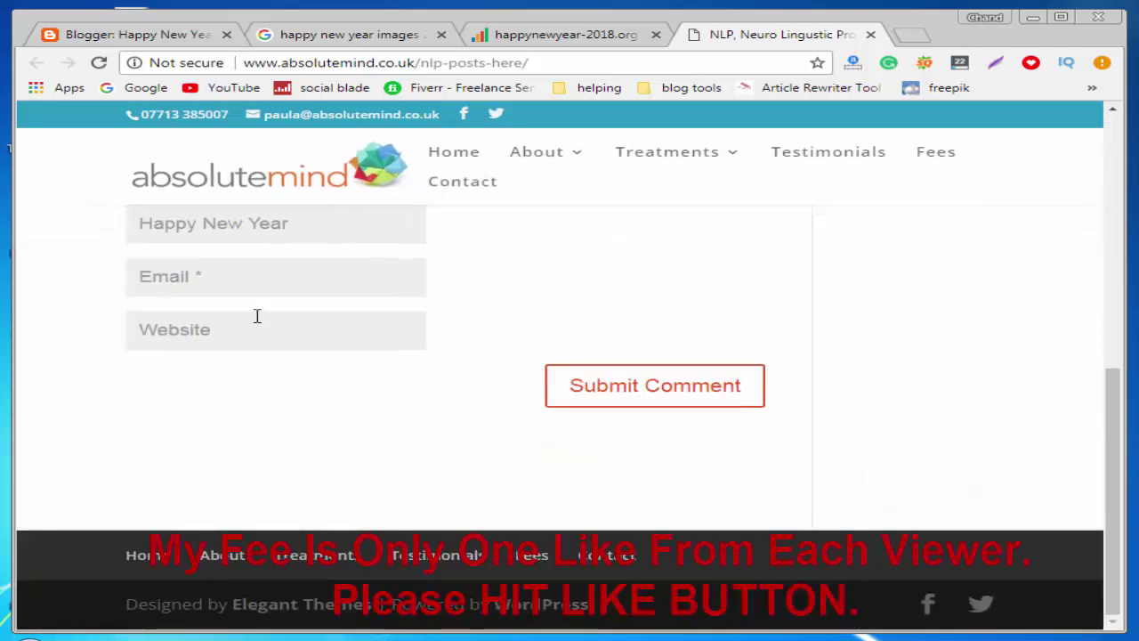
{"action": "scroll", "coordinate": [257, 315], "scroll_direction": "up", "scroll_amount": 2}
{"action": "left_click", "coordinate": [318, 310]}
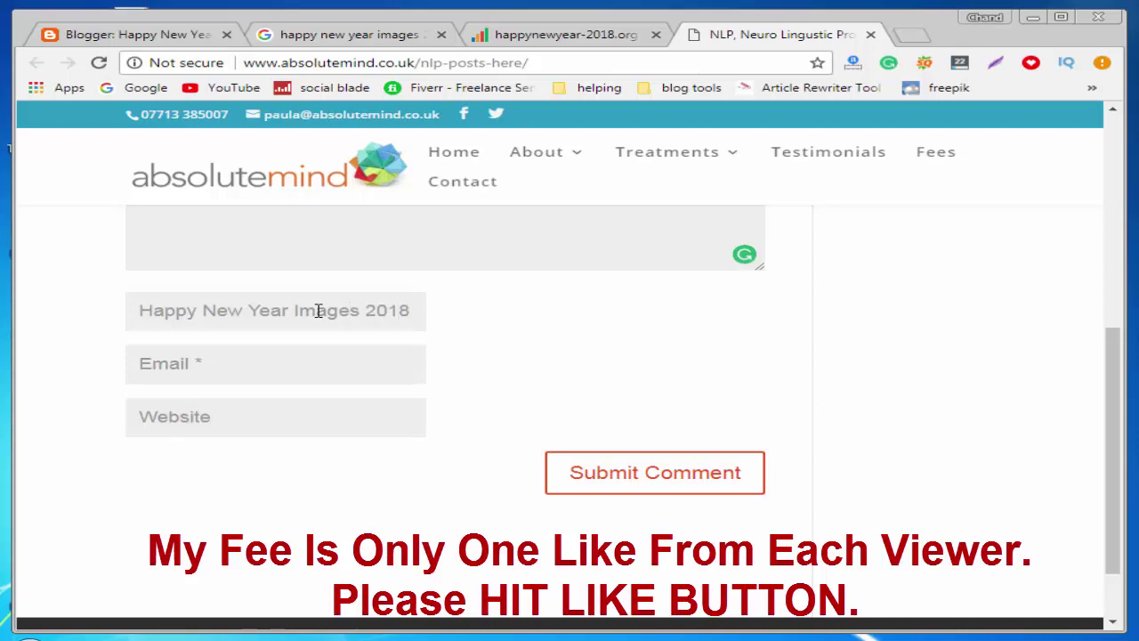
{"action": "left_click", "coordinate": [200, 363]}
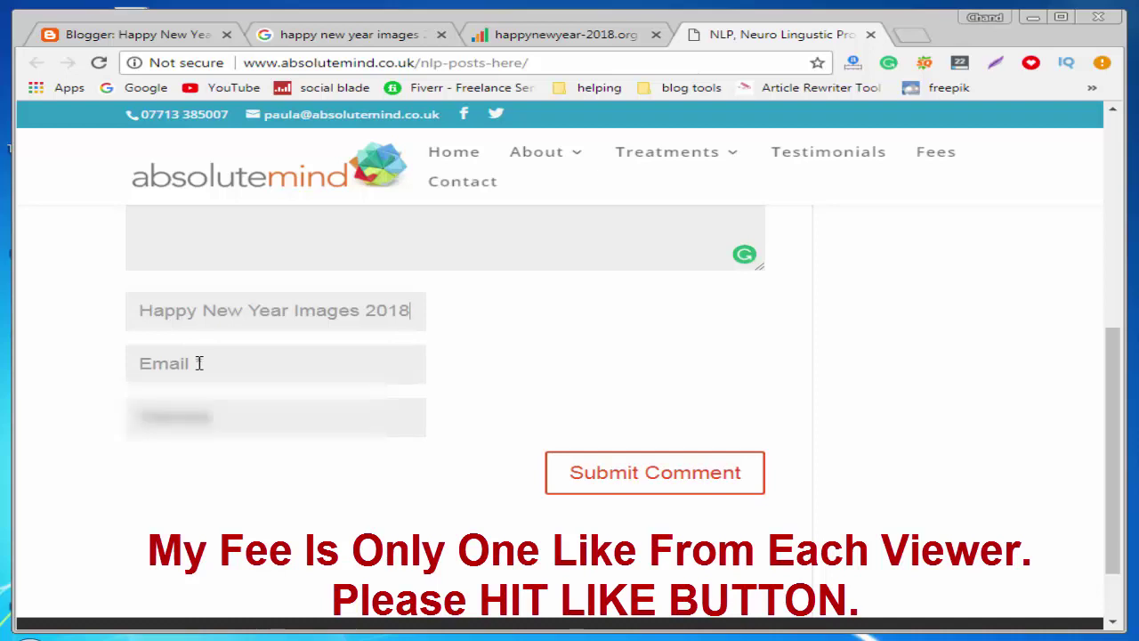
- Fill the Email field with the saved e-mail address suggestion
{"action": "left_click", "coordinate": [222, 364]}
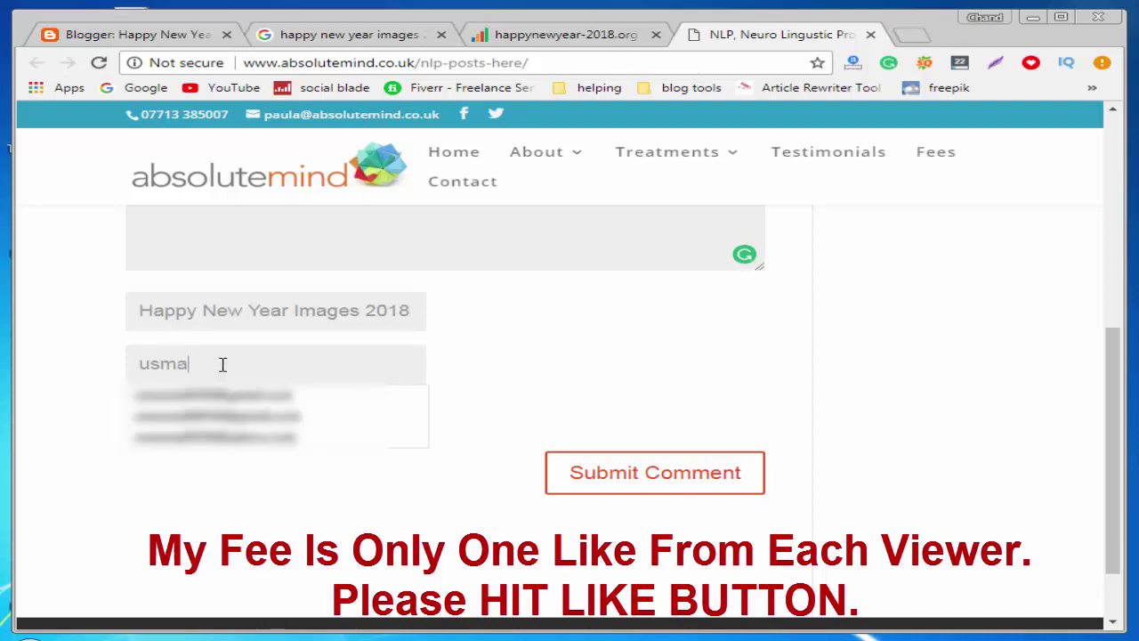
{"action": "left_click", "coordinate": [231, 394]}
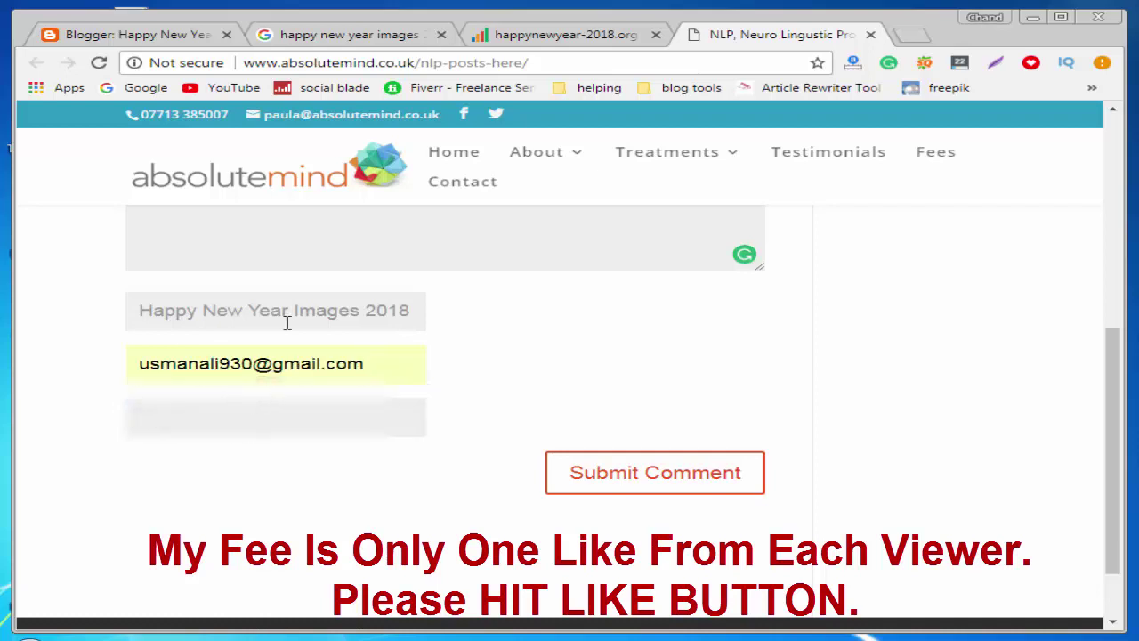
{"action": "left_click", "coordinate": [327, 35]}
- Open the happynewyearcoolimages.tk blog from Blogger and open its Beautiful New Year 2018 Quotes post
{"action": "left_click", "coordinate": [138, 35]}
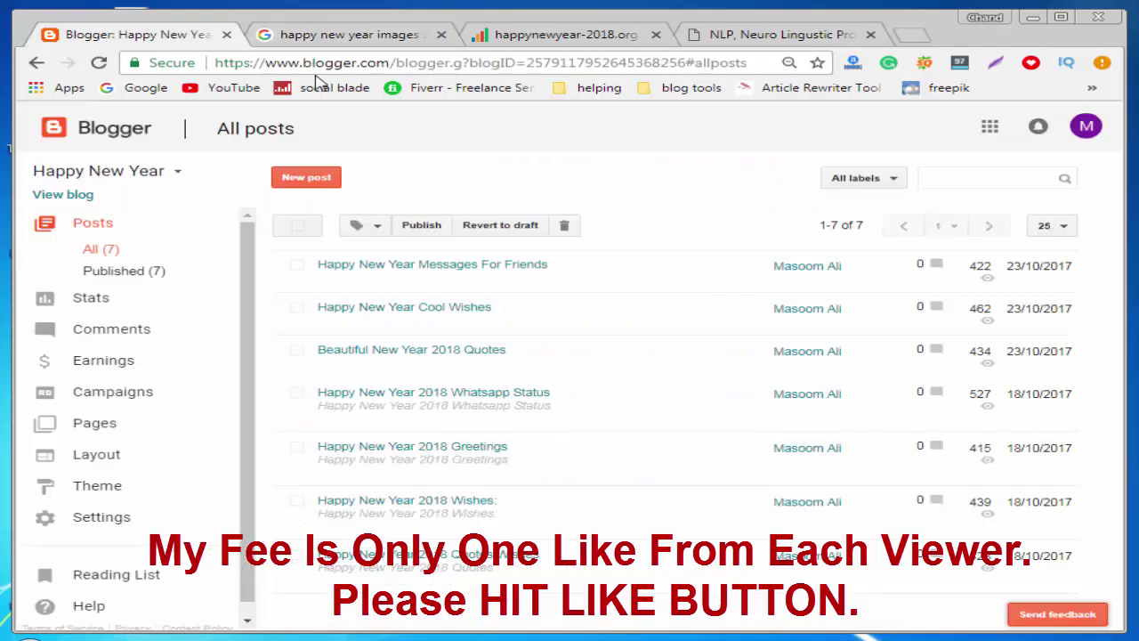
{"action": "left_click", "coordinate": [82, 194]}
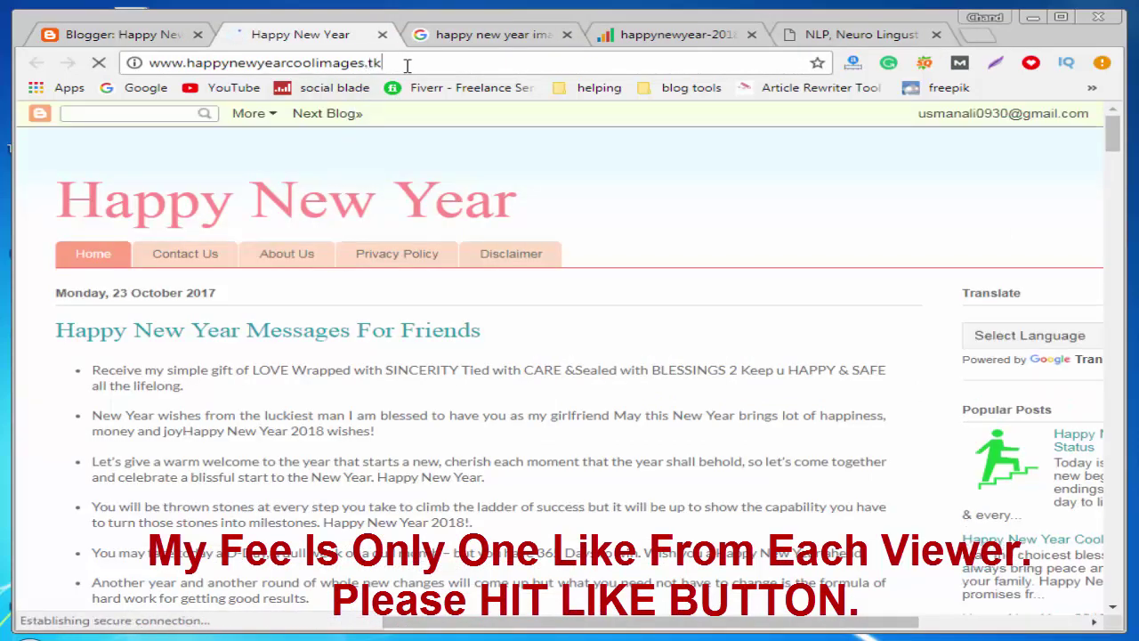
{"action": "left_click_drag", "start_coordinate": [400, 65], "coordinate": [138, 64]}
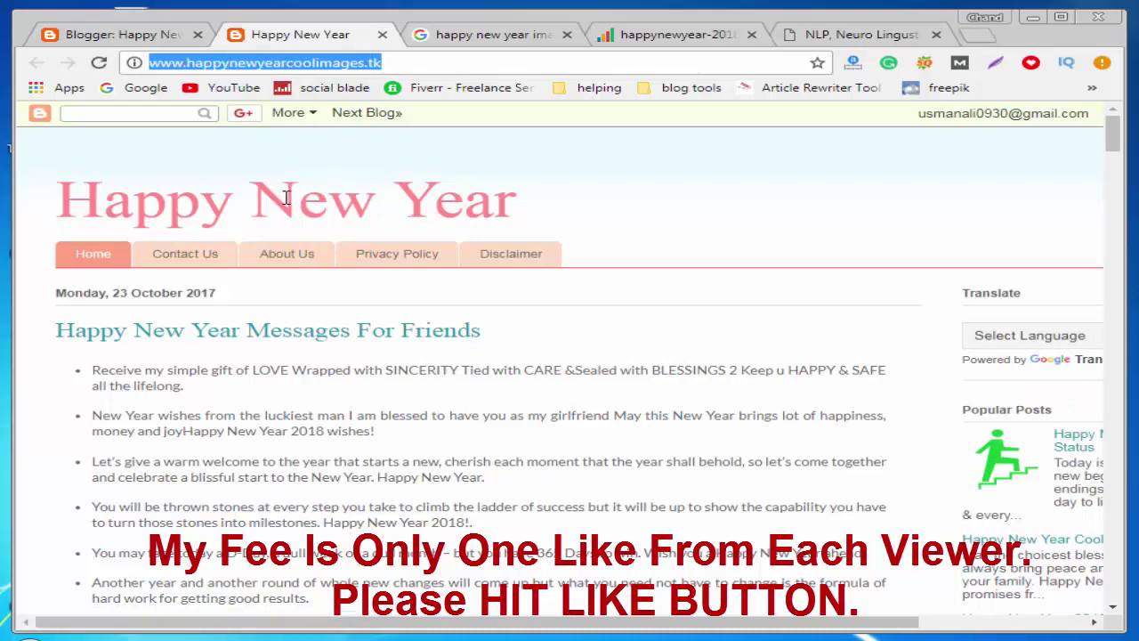
{"action": "scroll", "coordinate": [298, 289], "scroll_direction": "down", "scroll_amount": 1}
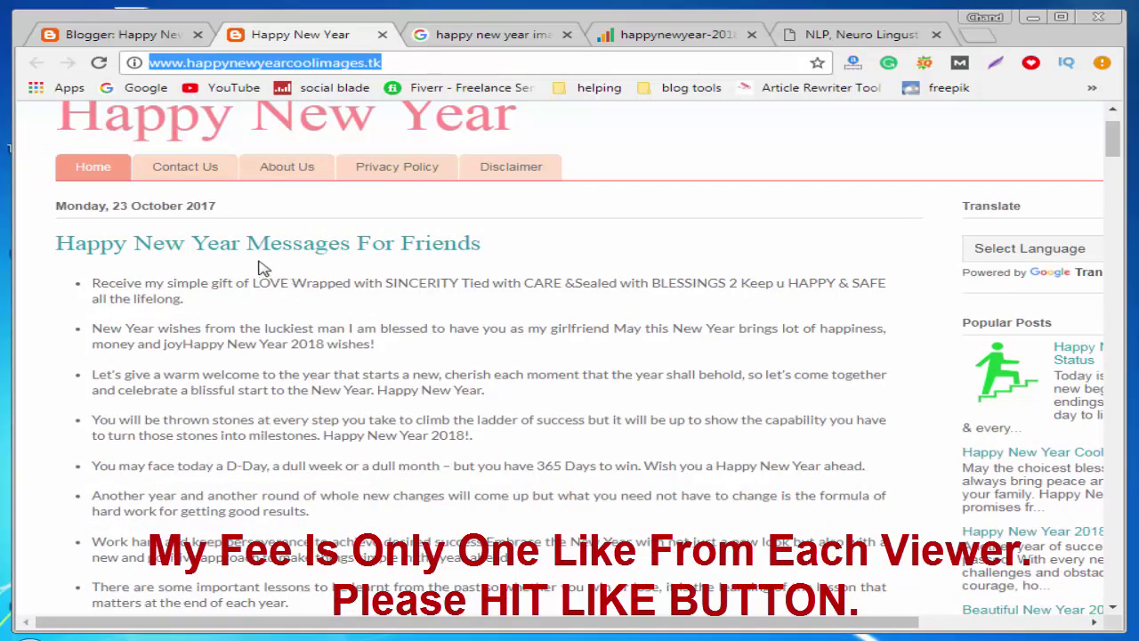
{"action": "scroll", "coordinate": [267, 258], "scroll_direction": "down", "scroll_amount": 1}
{"action": "scroll", "coordinate": [303, 253], "scroll_direction": "up", "scroll_amount": 1}
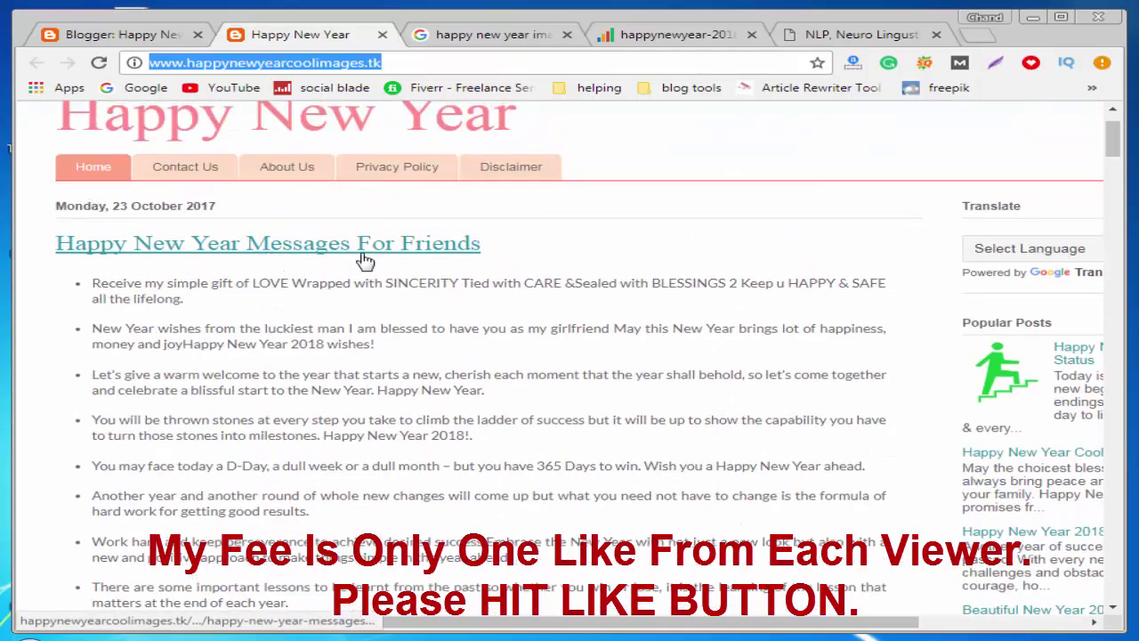
{"action": "scroll", "coordinate": [330, 262], "scroll_direction": "down", "scroll_amount": 15}
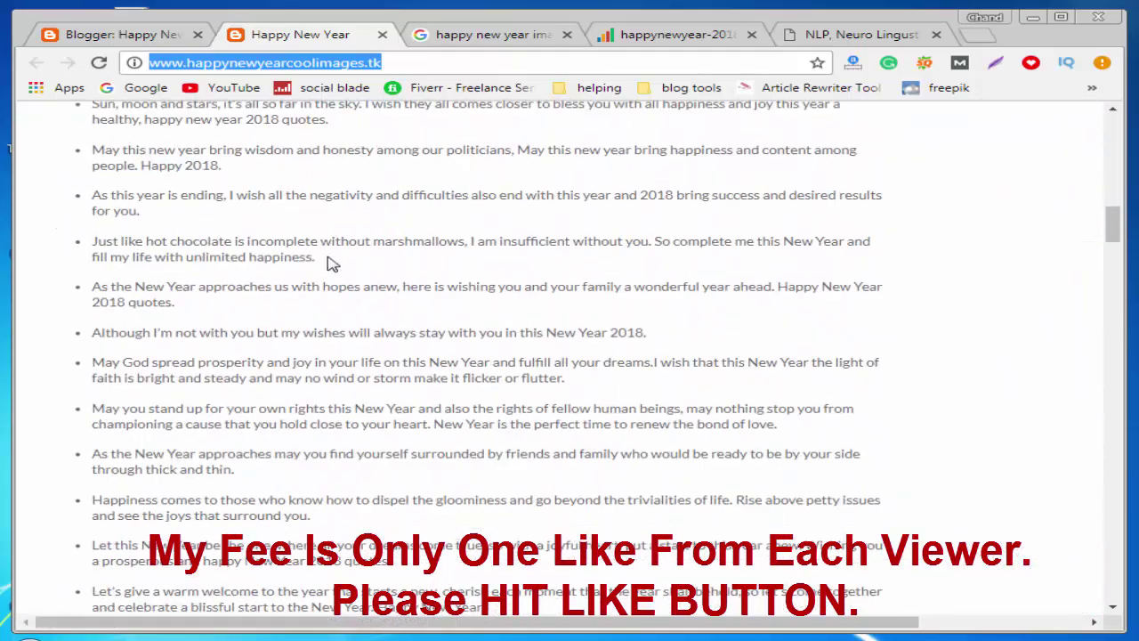
{"action": "scroll", "coordinate": [324, 267], "scroll_direction": "up", "scroll_amount": 3}
{"action": "scroll", "coordinate": [258, 356], "scroll_direction": "down", "scroll_amount": 9}
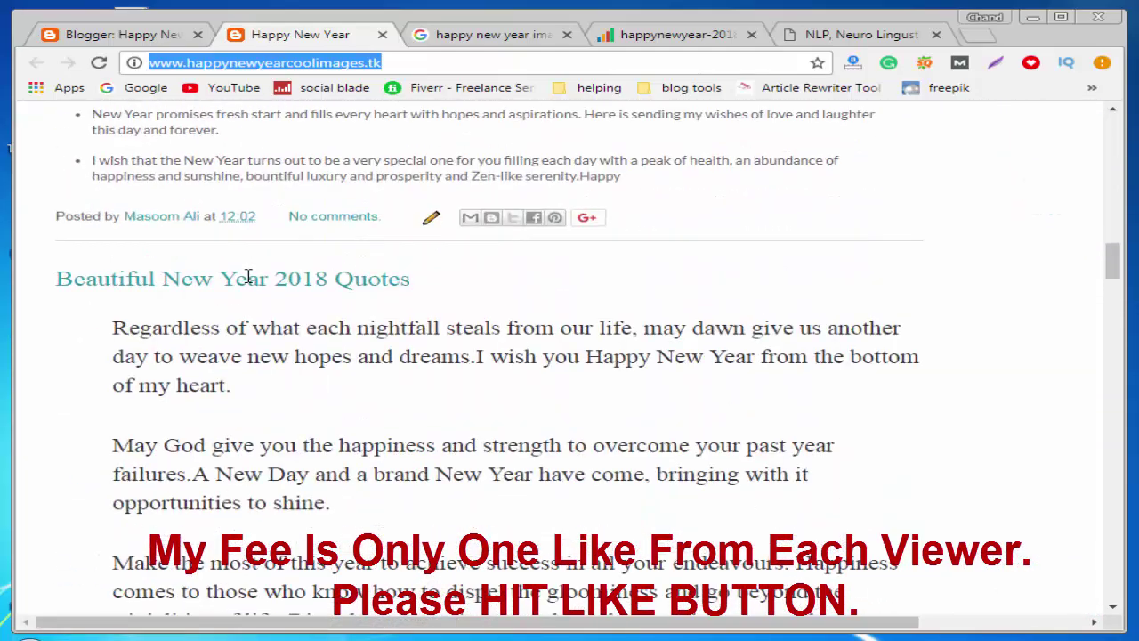
{"action": "scroll", "coordinate": [299, 311], "scroll_direction": "down", "scroll_amount": 15}
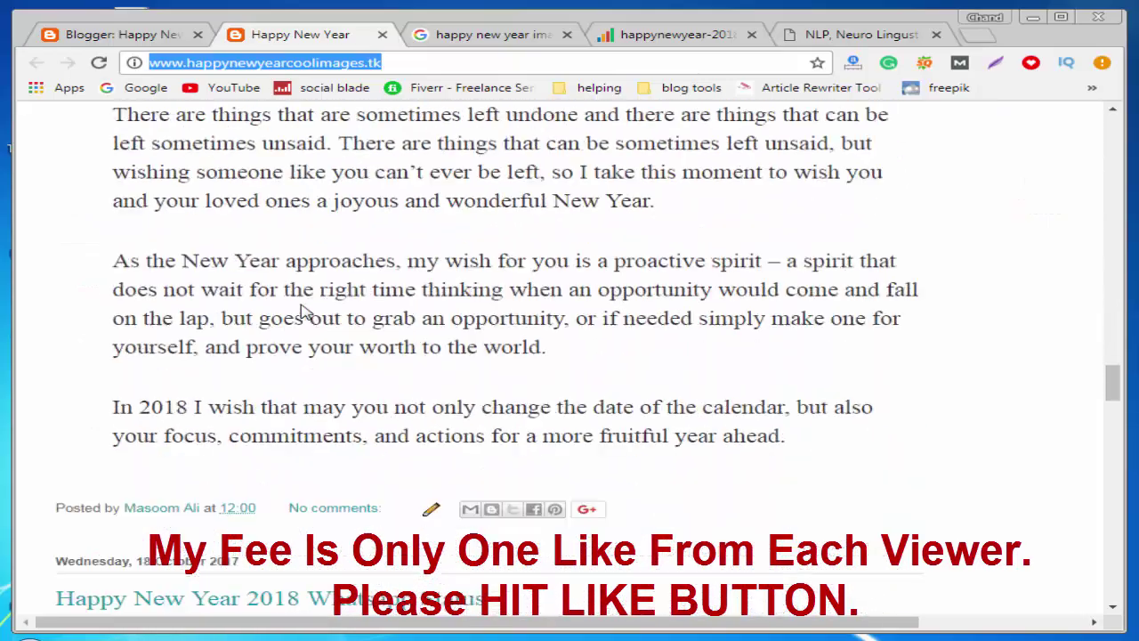
{"action": "scroll", "coordinate": [312, 307], "scroll_direction": "down", "scroll_amount": 4}
{"action": "scroll", "coordinate": [267, 285], "scroll_direction": "down", "scroll_amount": 14}
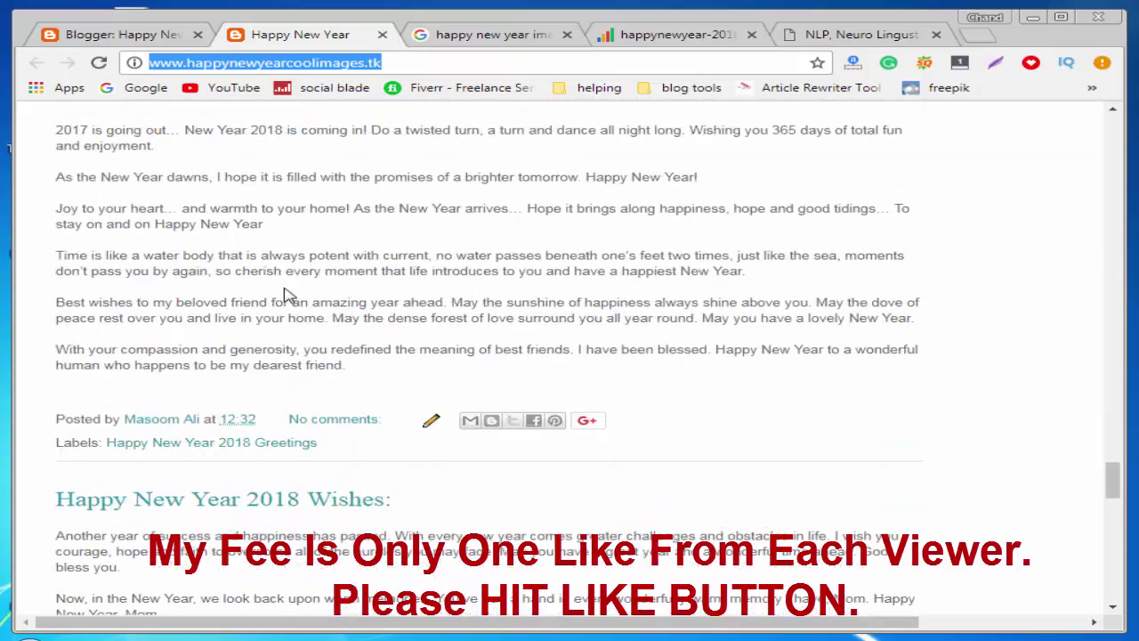
{"action": "scroll", "coordinate": [285, 294], "scroll_direction": "up", "scroll_amount": 4}
{"action": "scroll", "coordinate": [287, 294], "scroll_direction": "down", "scroll_amount": 12}
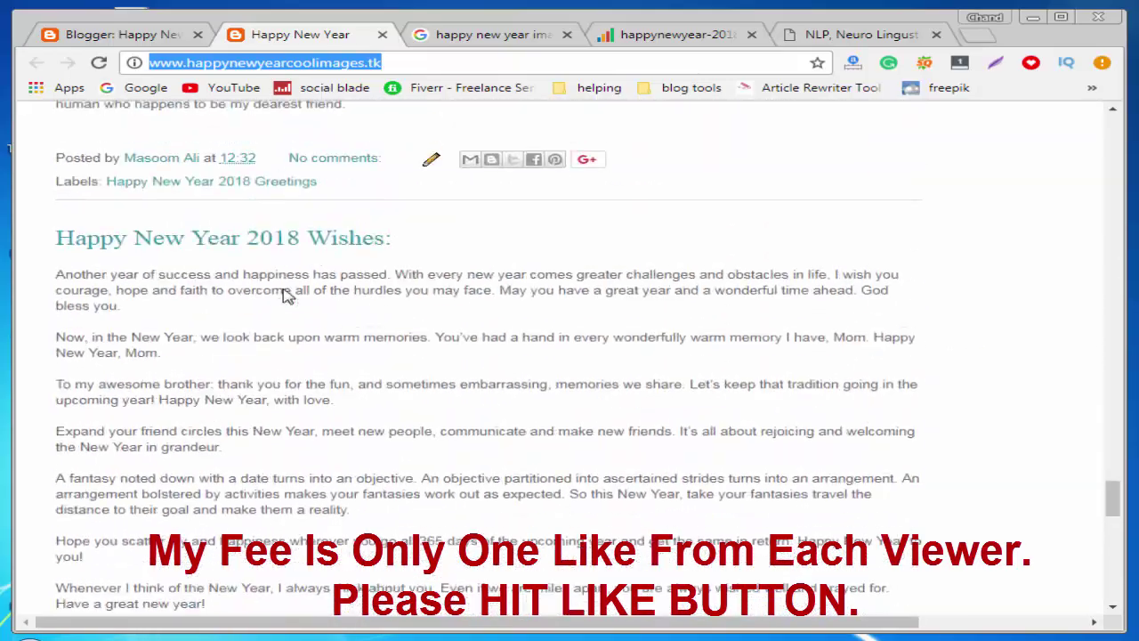
{"action": "scroll", "coordinate": [287, 295], "scroll_direction": "up", "scroll_amount": 4}
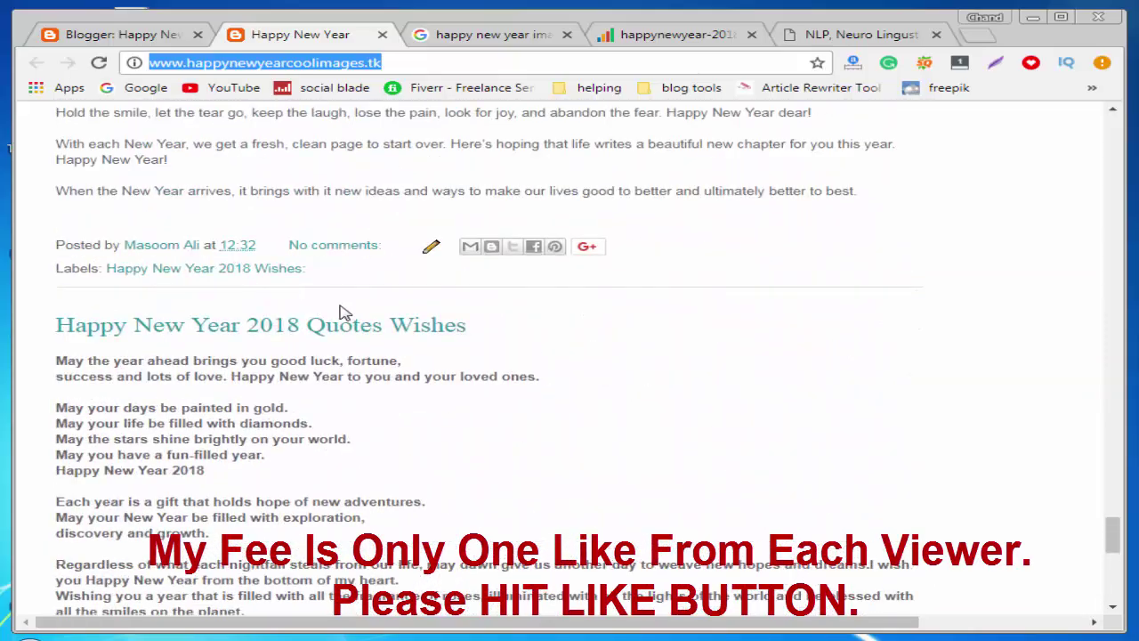
{"action": "scroll", "coordinate": [345, 313], "scroll_direction": "down", "scroll_amount": 8}
{"action": "scroll", "coordinate": [345, 313], "scroll_direction": "up", "scroll_amount": 10}
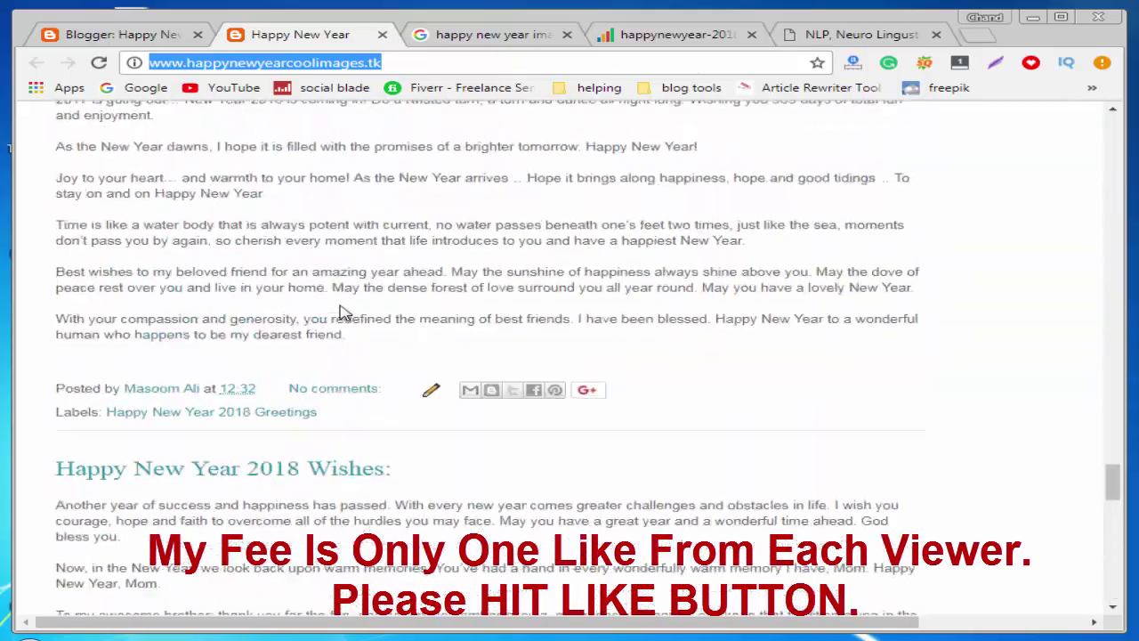
{"action": "scroll", "coordinate": [346, 313], "scroll_direction": "up", "scroll_amount": 10}
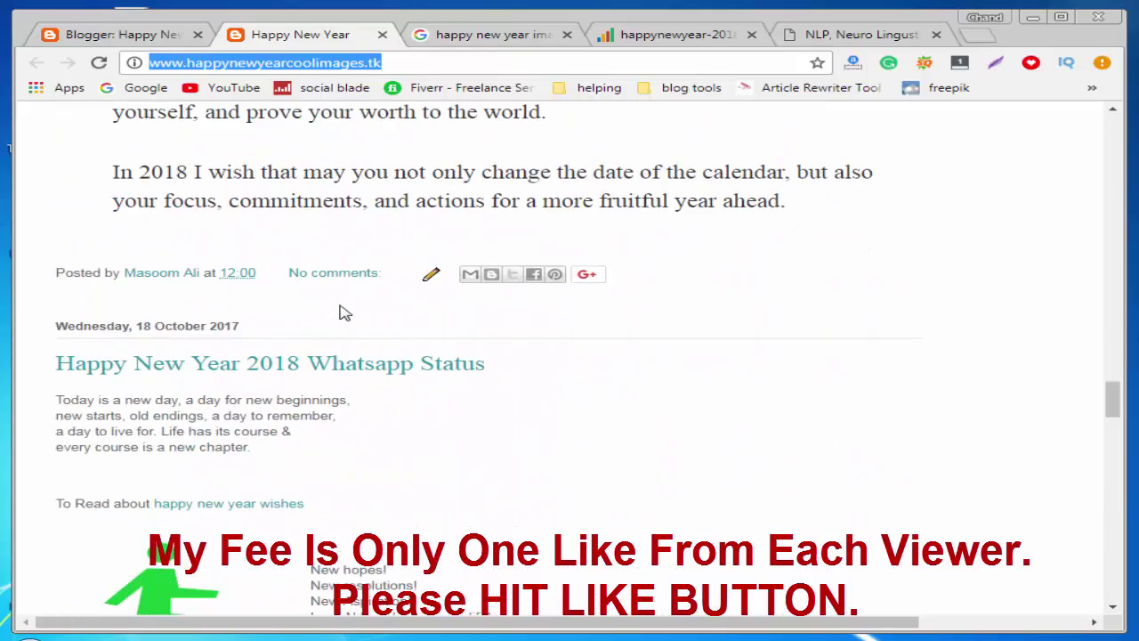
{"action": "scroll", "coordinate": [312, 313], "scroll_direction": "up", "scroll_amount": 10}
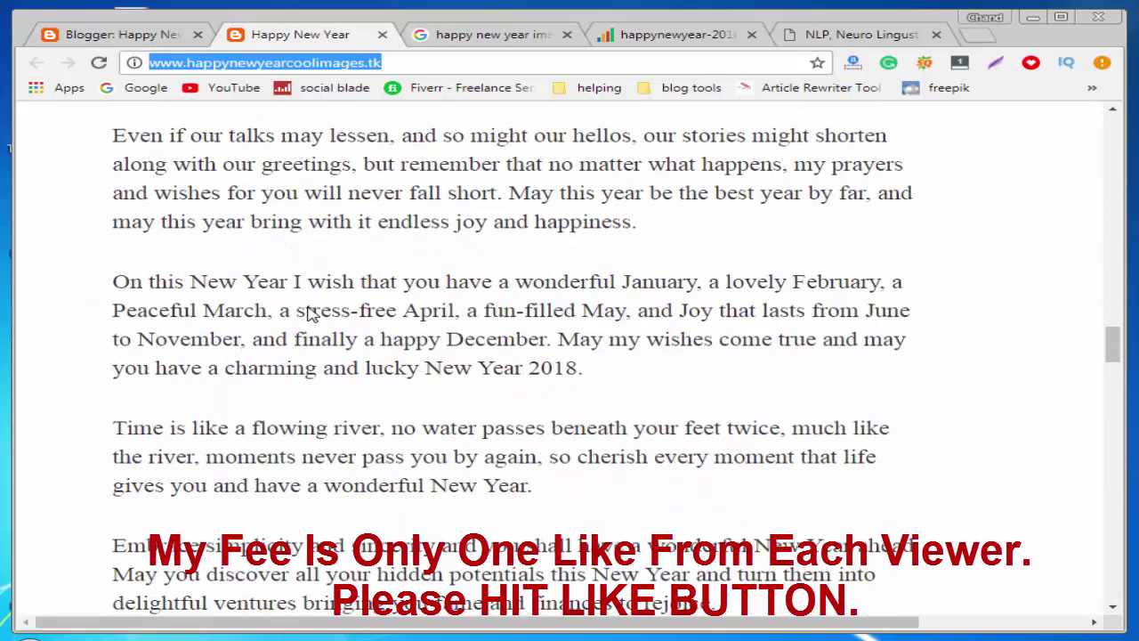
{"action": "scroll", "coordinate": [312, 313], "scroll_direction": "up", "scroll_amount": 1}
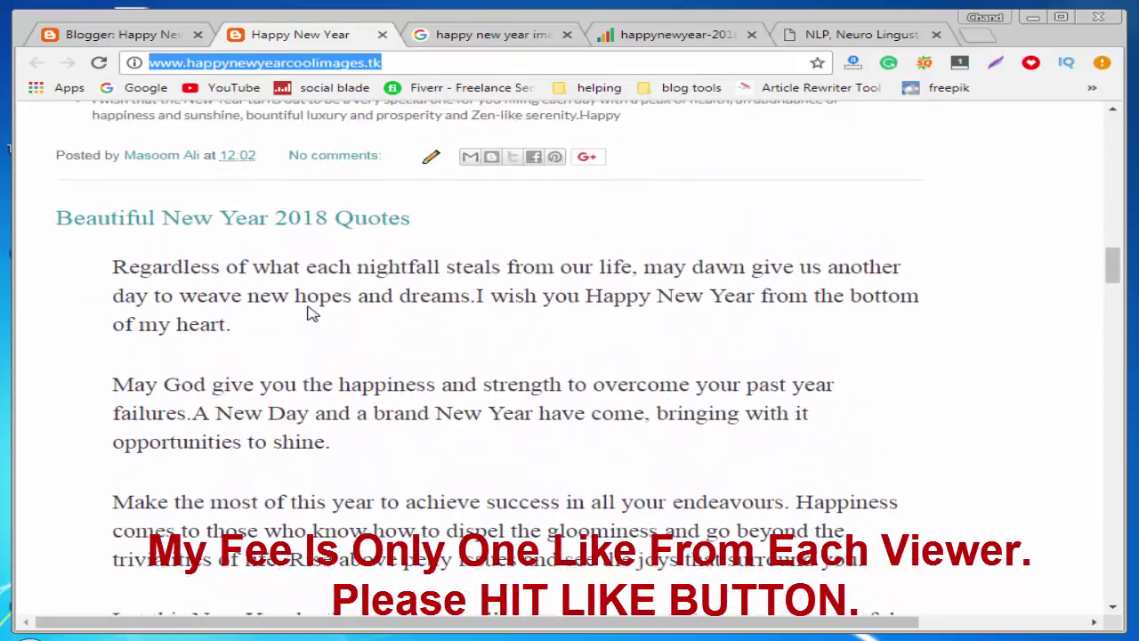
{"action": "left_click", "coordinate": [272, 223]}
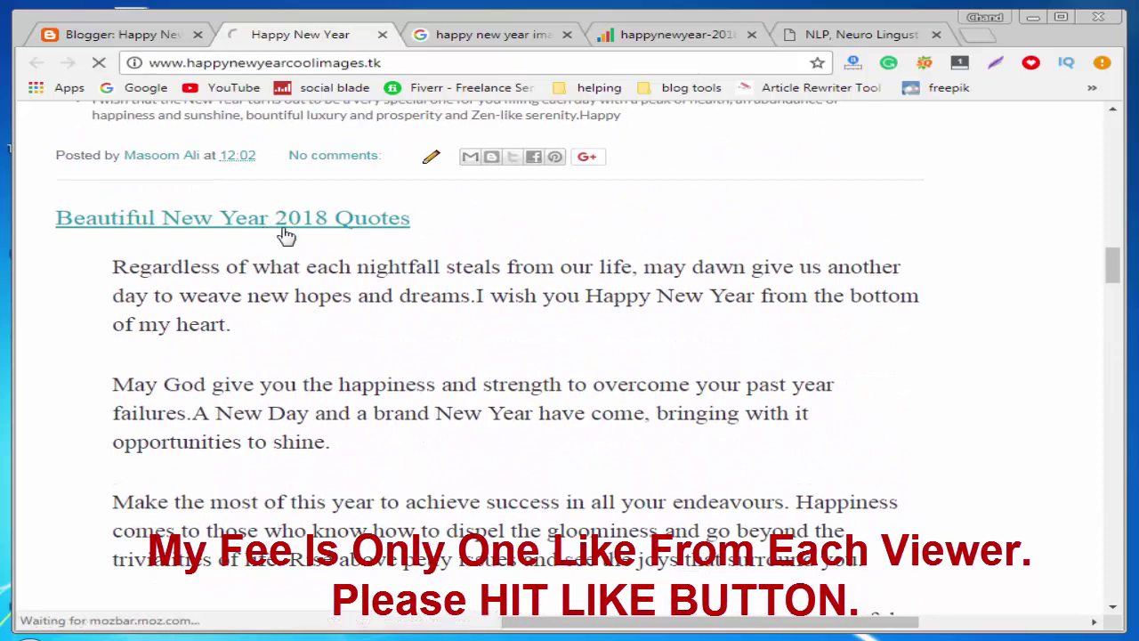
- Change the commenter name to 'Happy New Year quotes 2018'
{"action": "left_click", "coordinate": [855, 33]}
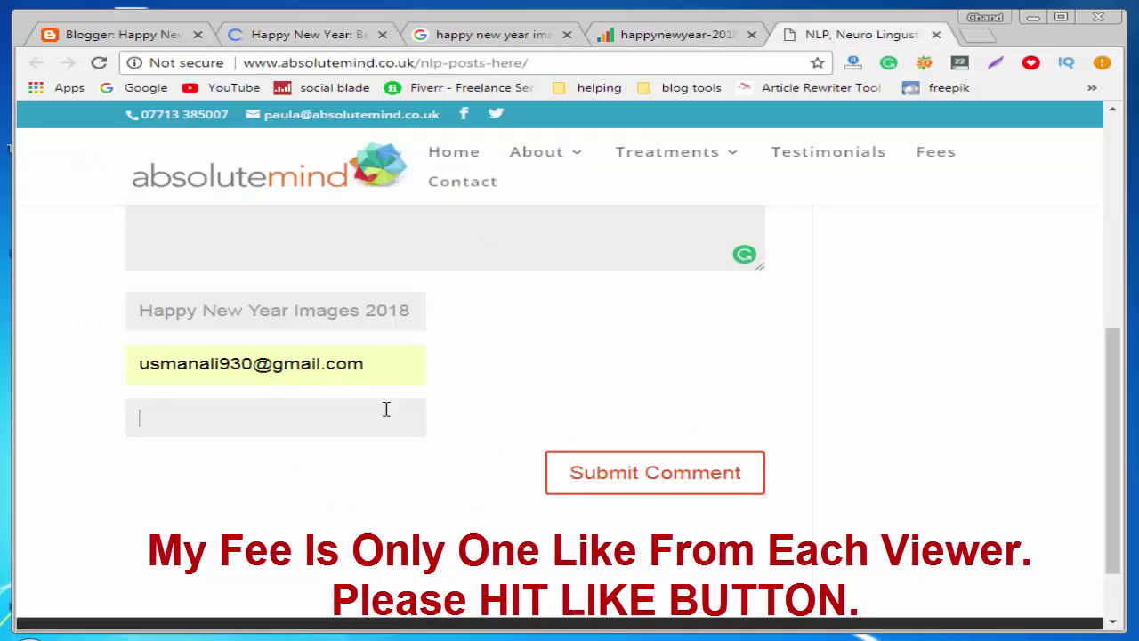
{"action": "left_click_drag", "start_coordinate": [409, 310], "coordinate": [362, 313]}
{"action": "left_click", "coordinate": [339, 311]}
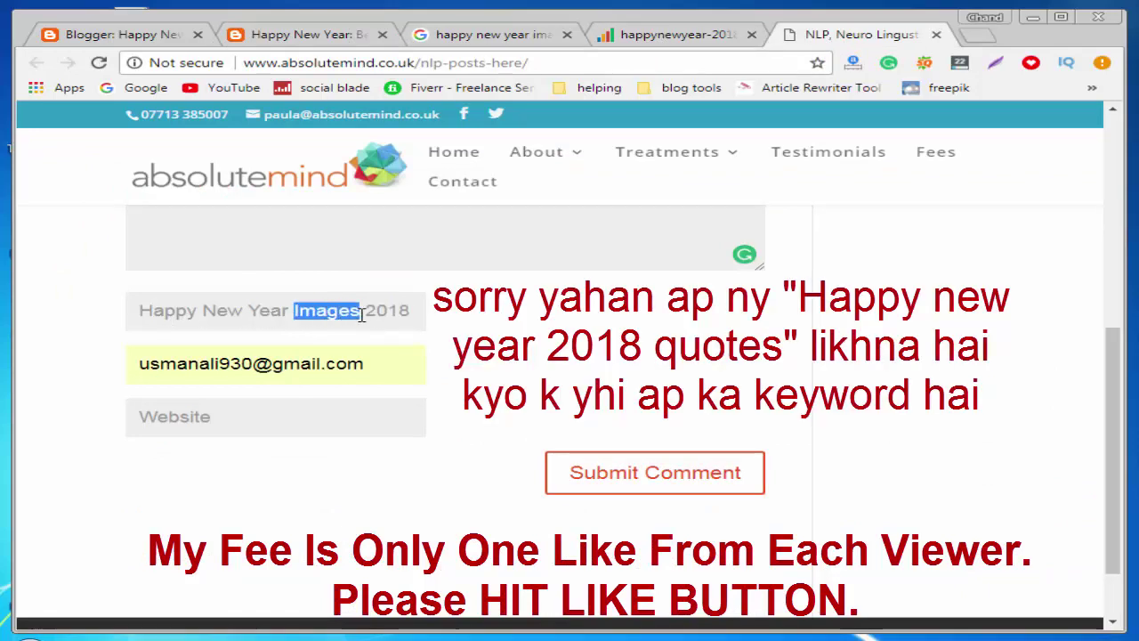
{"action": "key", "text": "BackSpace"}
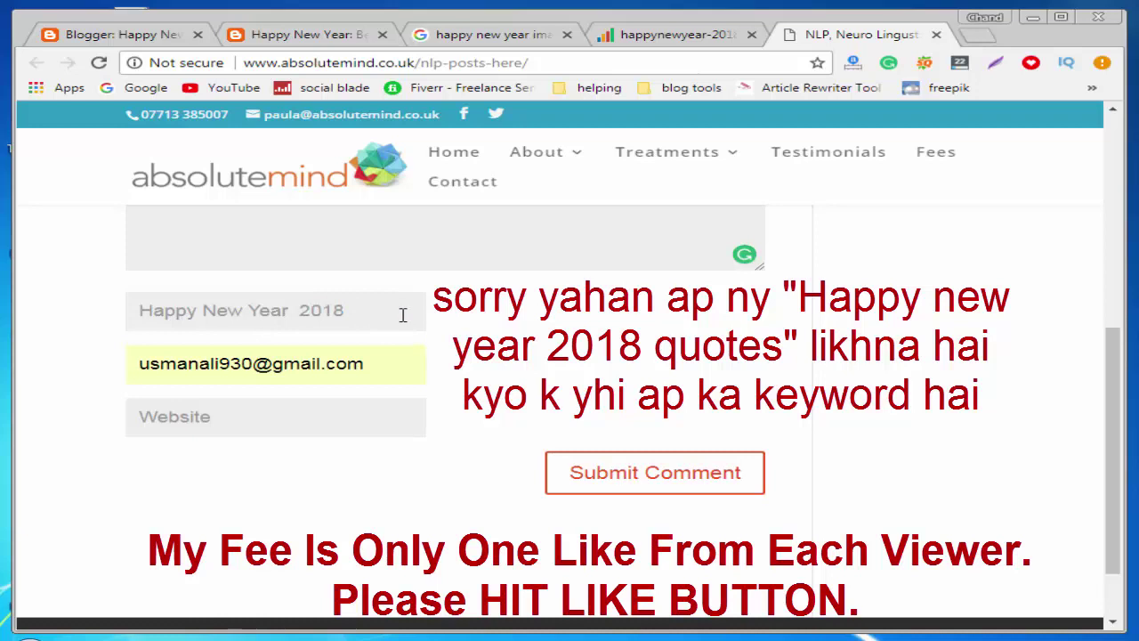
{"action": "type", "text": "quotes"}
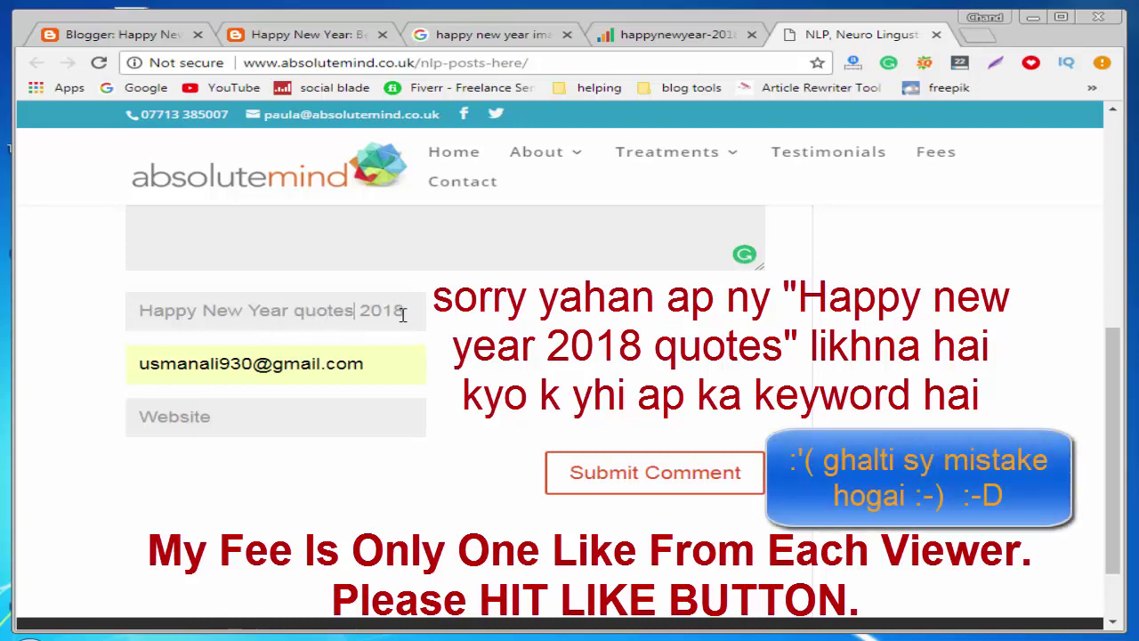
{"action": "left_click_drag", "start_coordinate": [415, 315], "coordinate": [93, 320]}
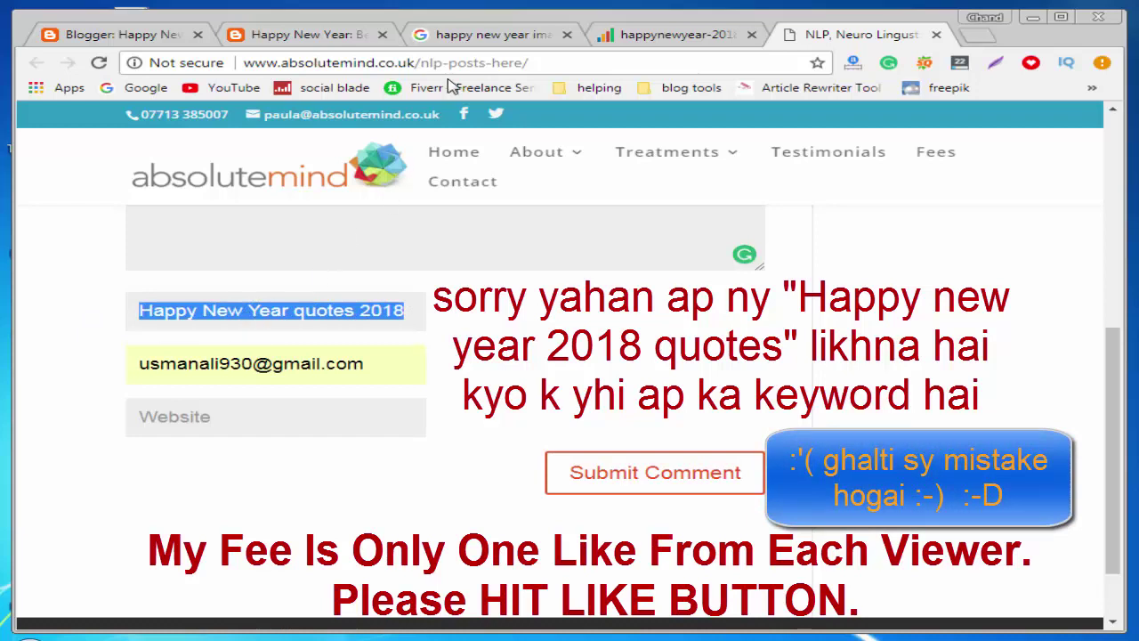
{"action": "left_click", "coordinate": [409, 311]}
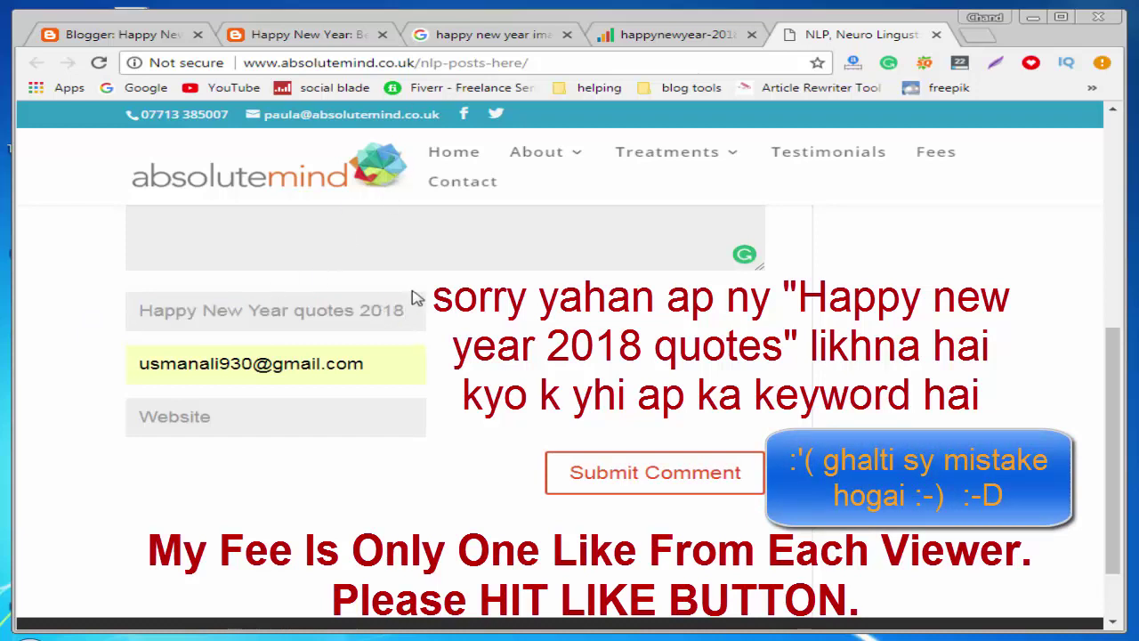
{"action": "left_click_drag", "start_coordinate": [407, 310], "coordinate": [88, 319]}
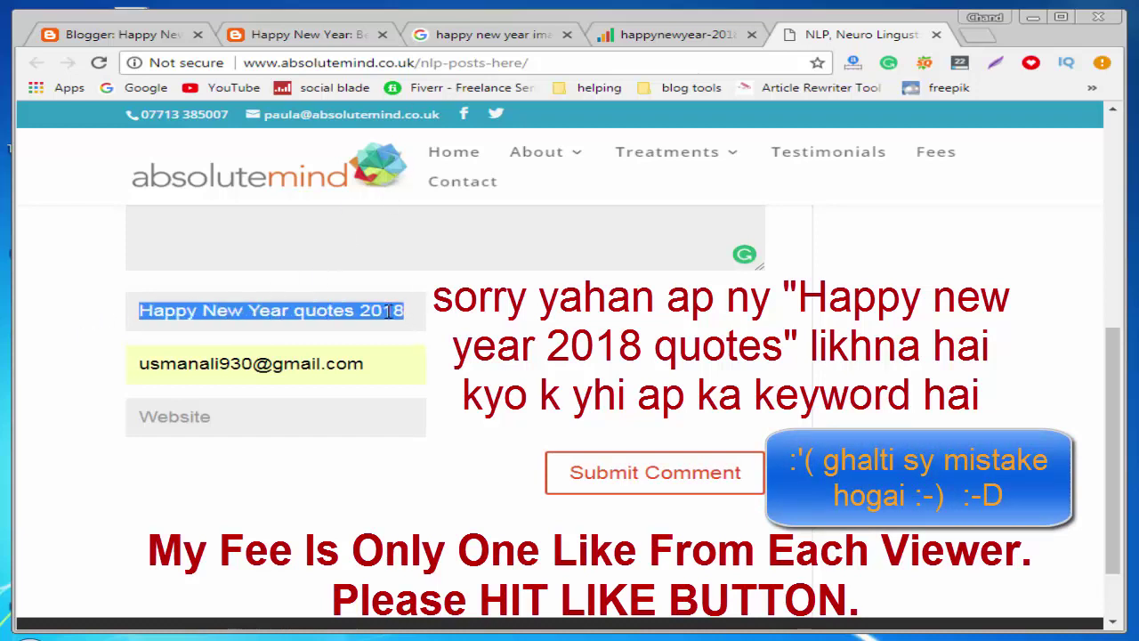
{"action": "left_click", "coordinate": [389, 310]}
- Copy the Beautiful New Year 2018 Quotes post's URL and paste it into the Website field
{"action": "left_click", "coordinate": [298, 35]}
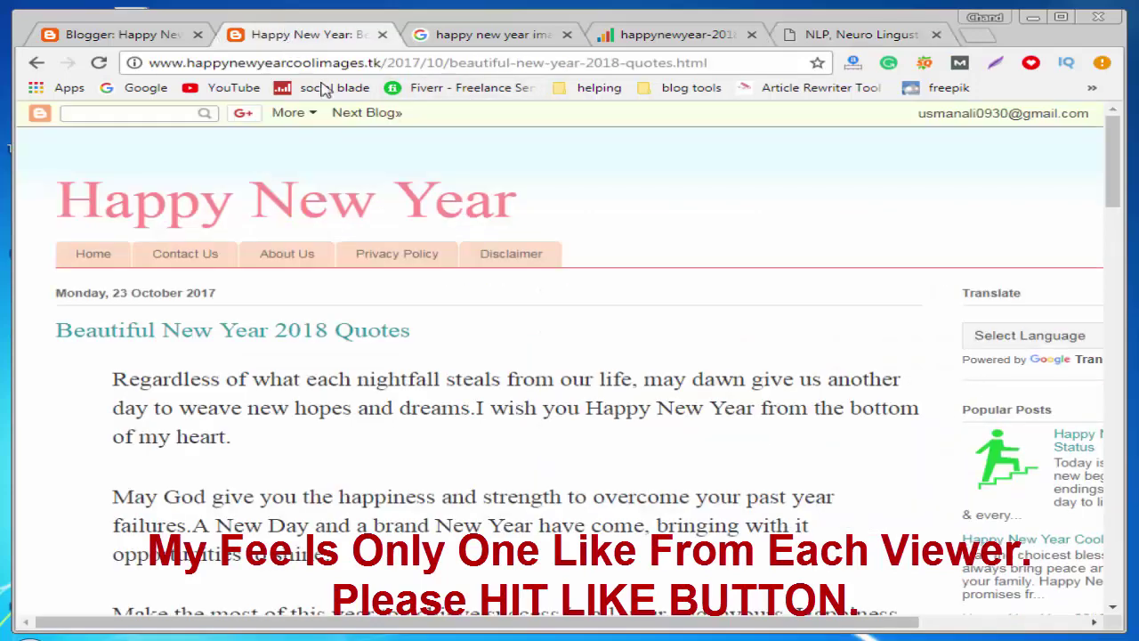
{"action": "left_click_drag", "start_coordinate": [727, 62], "coordinate": [99, 62]}
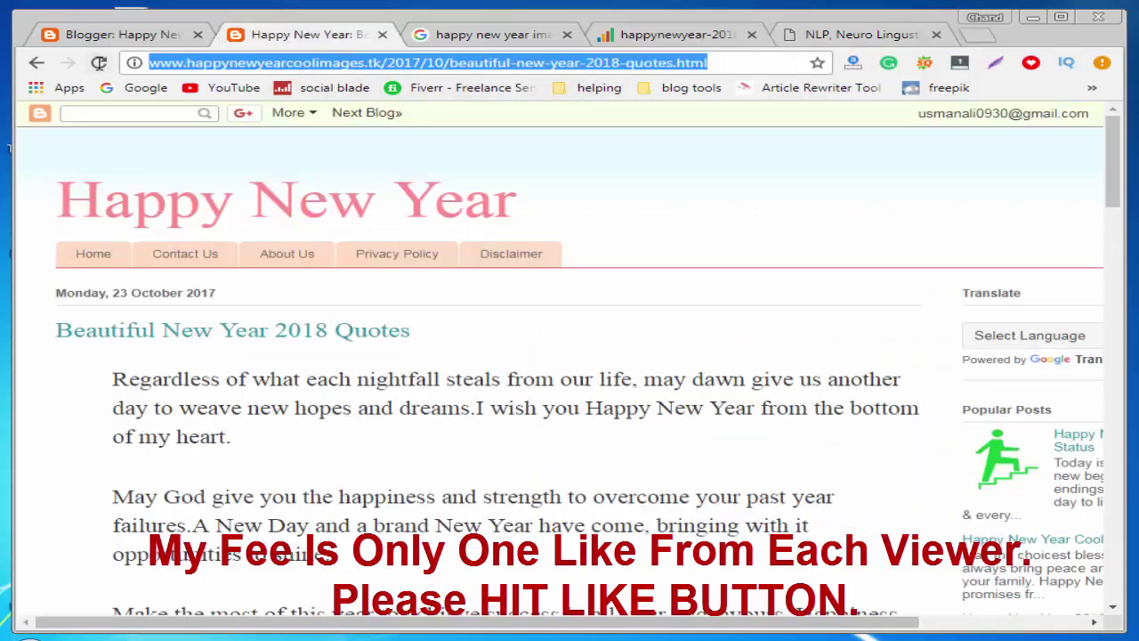
{"action": "left_click", "coordinate": [841, 34]}
{"action": "left_click", "coordinate": [210, 420]}
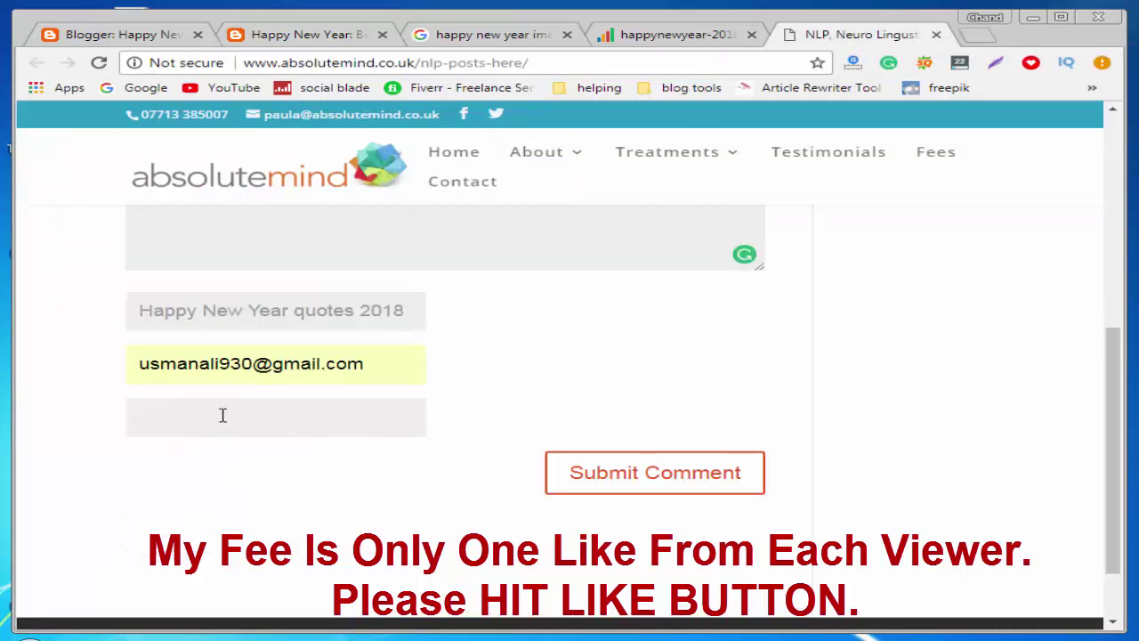
{"action": "key", "text": "ctrl+v"}
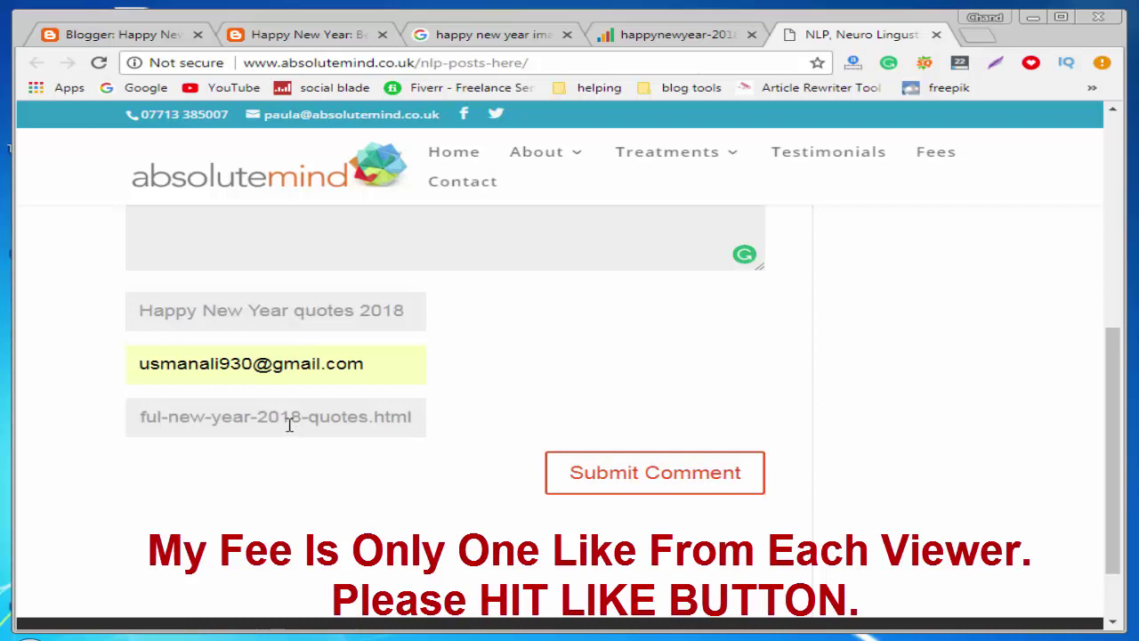
- Submit the absolutemind NLP comment with the backlink to the quotes post, then check the reloaded page
{"action": "left_click", "coordinate": [641, 481]}
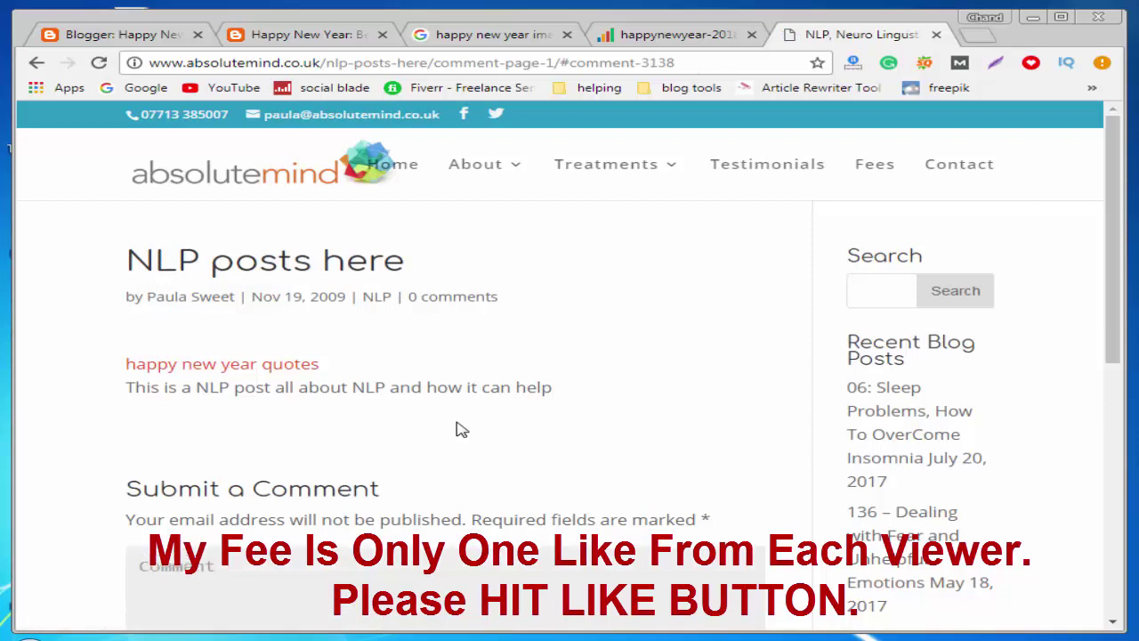
{"action": "scroll", "coordinate": [402, 442], "scroll_direction": "down", "scroll_amount": 2}
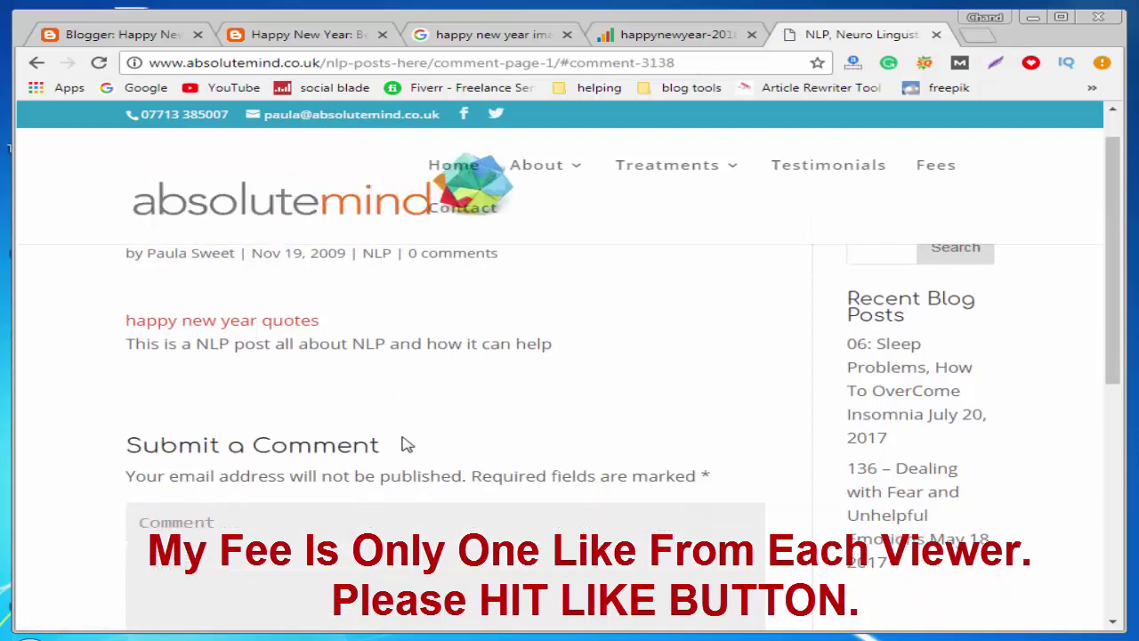
{"action": "scroll", "coordinate": [403, 436], "scroll_direction": "up", "scroll_amount": 2}
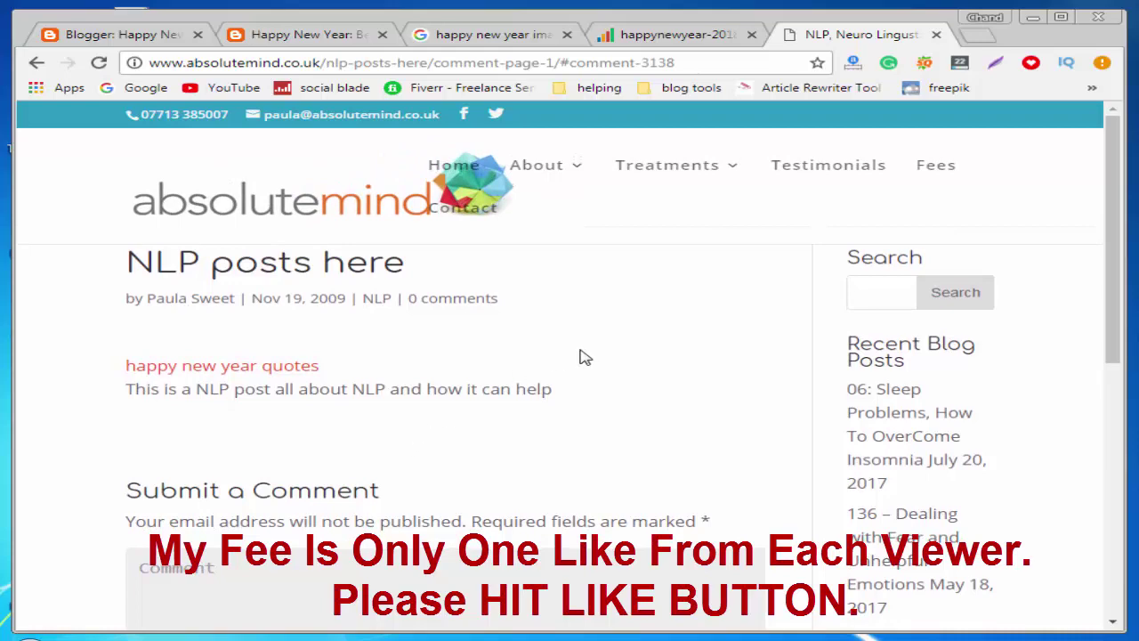
{"action": "scroll", "coordinate": [585, 356], "scroll_direction": "down", "scroll_amount": 5}
{"action": "scroll", "coordinate": [584, 356], "scroll_direction": "up", "scroll_amount": 5}
- Read over the NLP posts here article's description, then scroll down to the page footer
{"action": "left_click_drag", "start_coordinate": [554, 391], "coordinate": [271, 431]}
{"action": "left_click", "coordinate": [272, 432]}
{"action": "scroll", "coordinate": [658, 356], "scroll_direction": "down", "scroll_amount": 3}
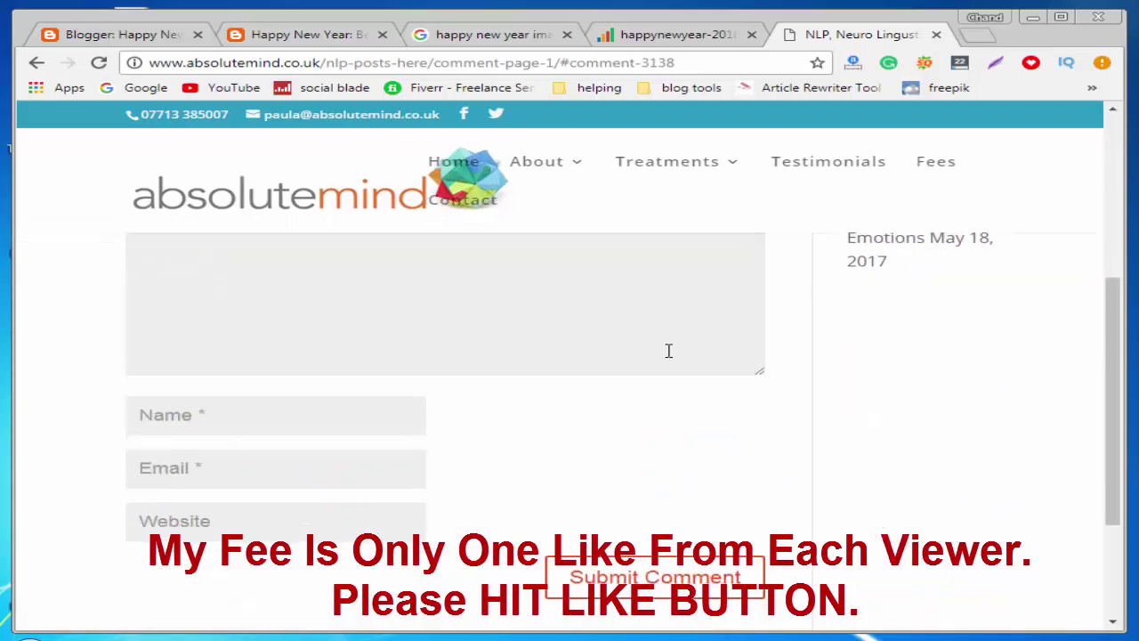
{"action": "scroll", "coordinate": [668, 350], "scroll_direction": "up", "scroll_amount": 3}
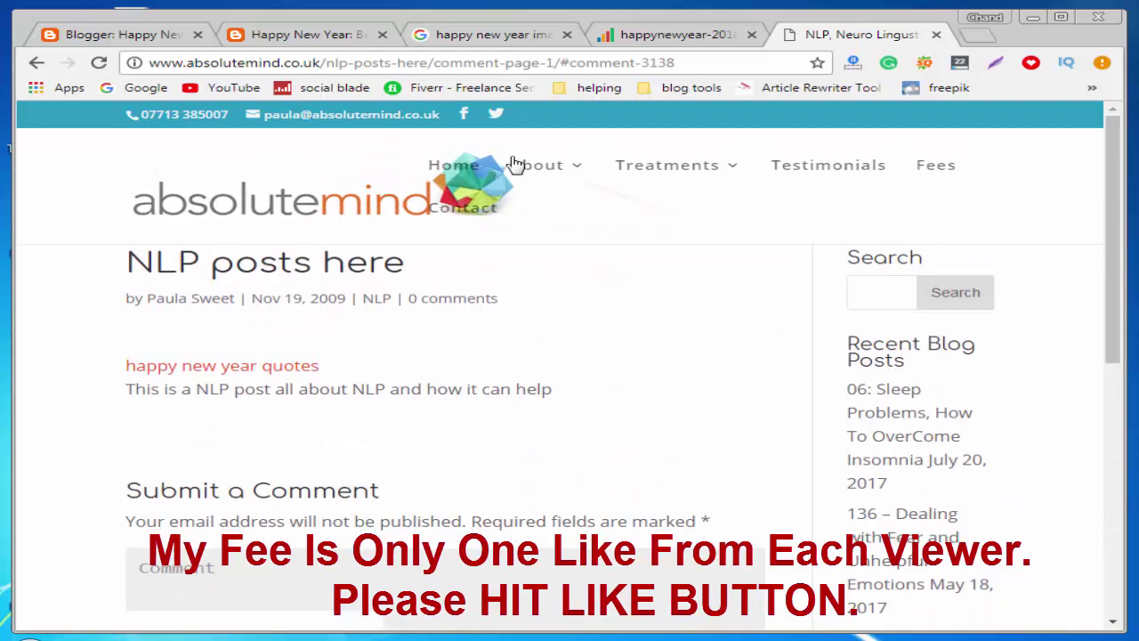
{"action": "mouse_move", "coordinate": [671, 182]}
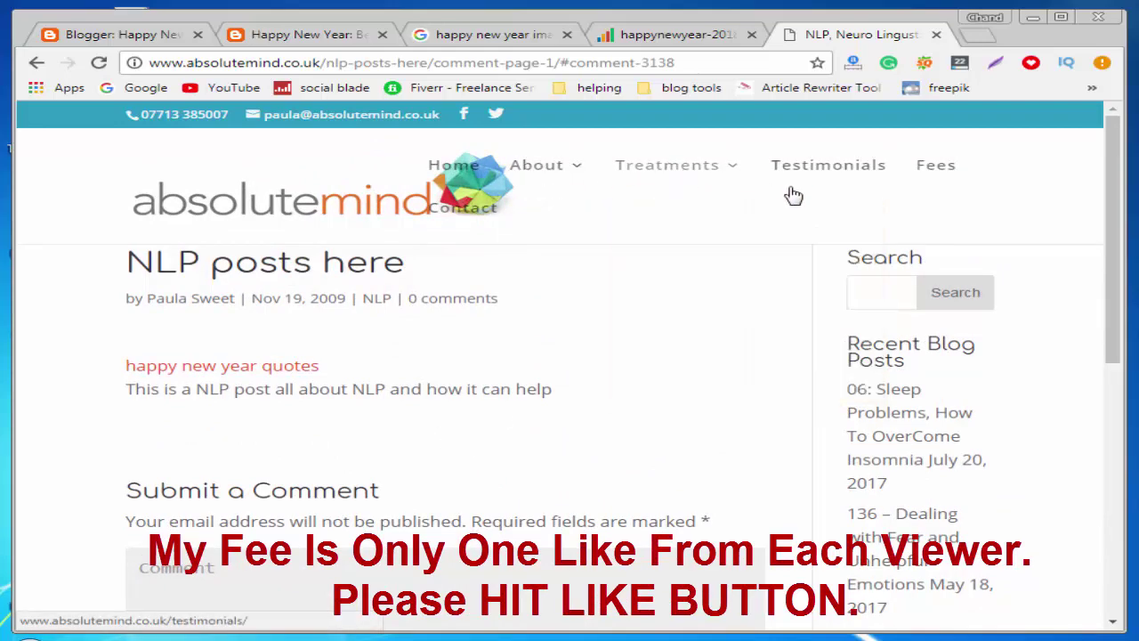
{"action": "scroll", "coordinate": [702, 262], "scroll_direction": "down", "scroll_amount": 3}
{"action": "scroll", "coordinate": [702, 262], "scroll_direction": "down", "scroll_amount": 2}
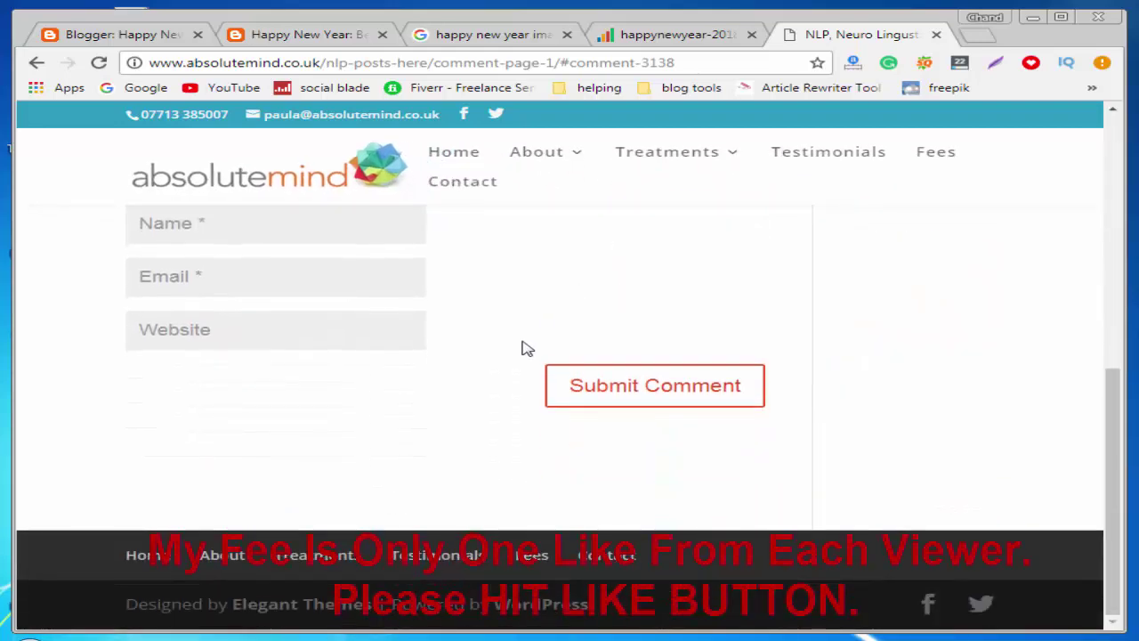
- Open the absolutemind Contact page and scroll through its contents
{"action": "left_click", "coordinate": [612, 562]}
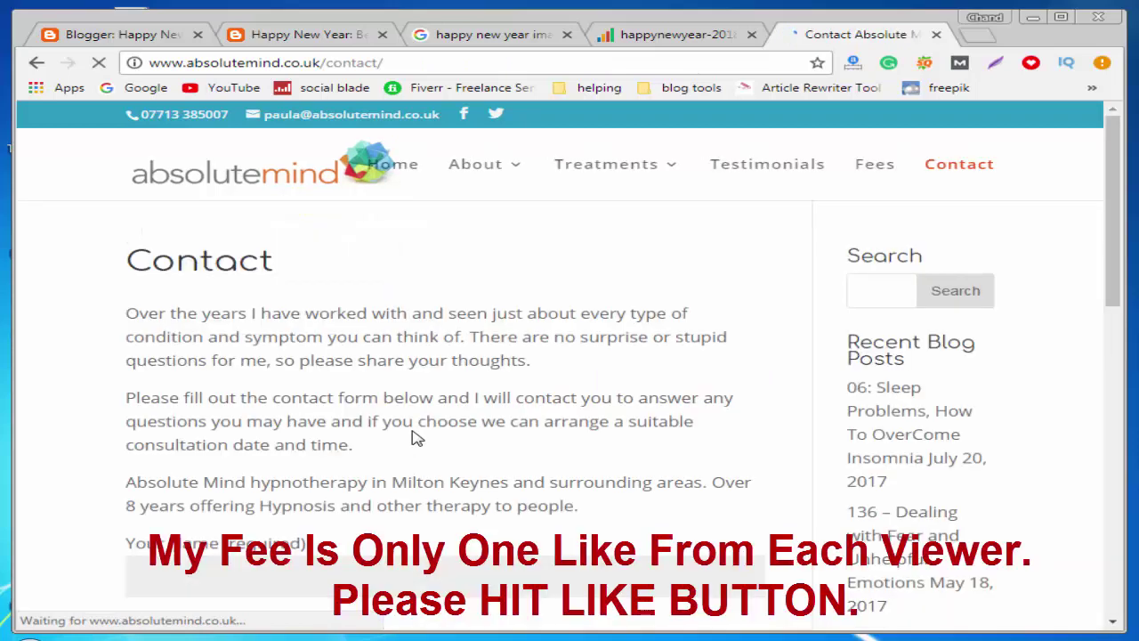
{"action": "scroll", "coordinate": [463, 413], "scroll_direction": "down", "scroll_amount": 2}
{"action": "scroll", "coordinate": [463, 413], "scroll_direction": "down", "scroll_amount": 6}
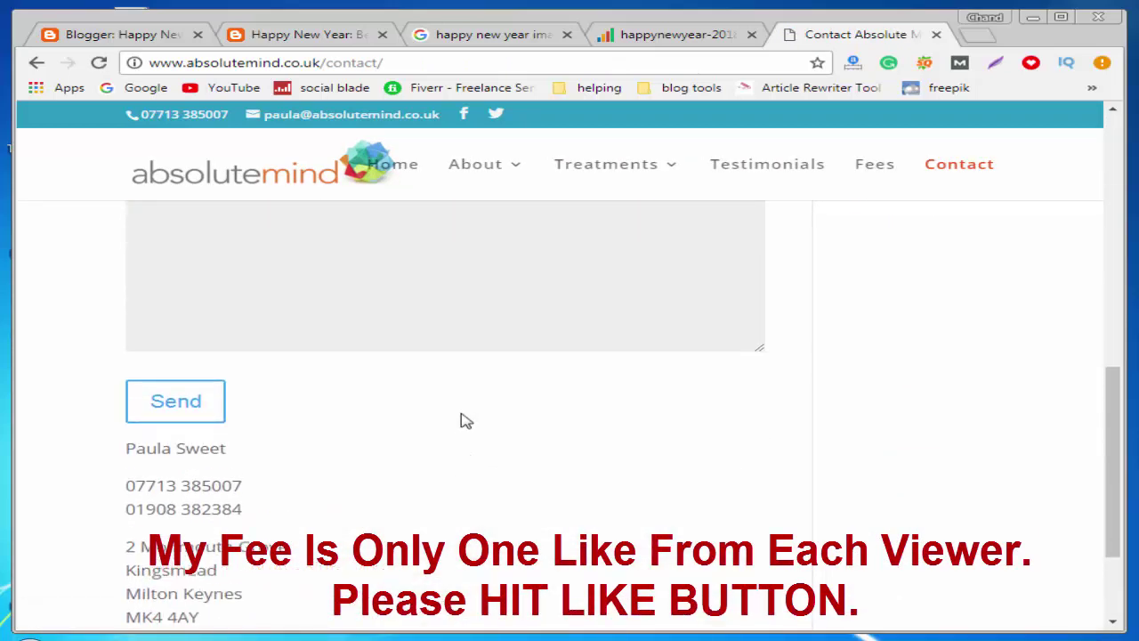
{"action": "scroll", "coordinate": [283, 475], "scroll_direction": "up", "scroll_amount": 3}
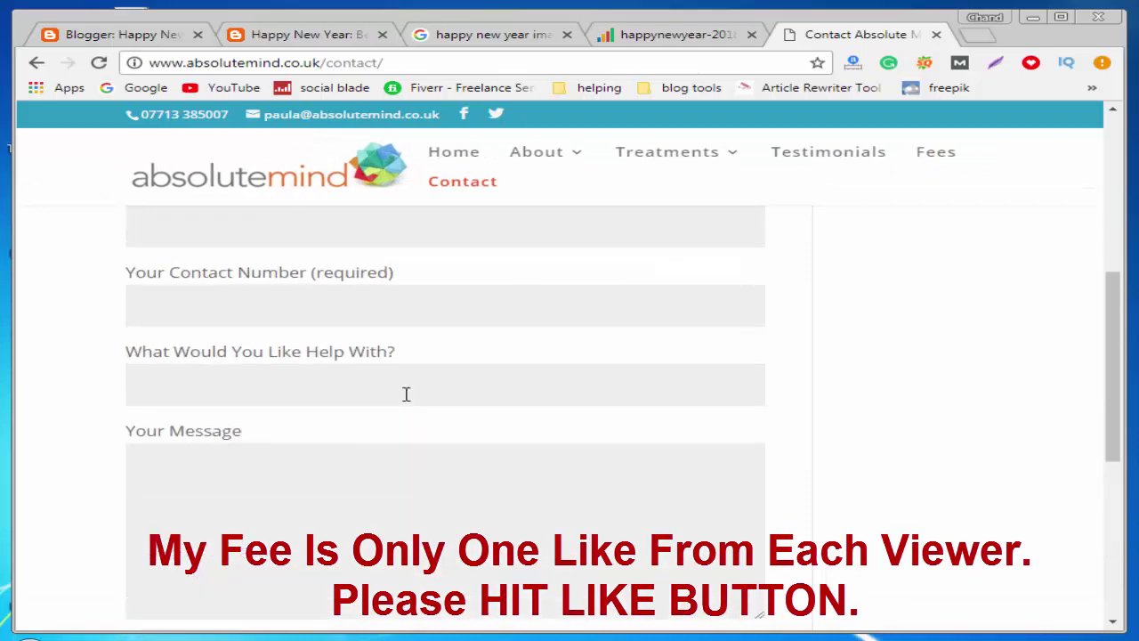
{"action": "scroll", "coordinate": [405, 395], "scroll_direction": "down", "scroll_amount": 5}
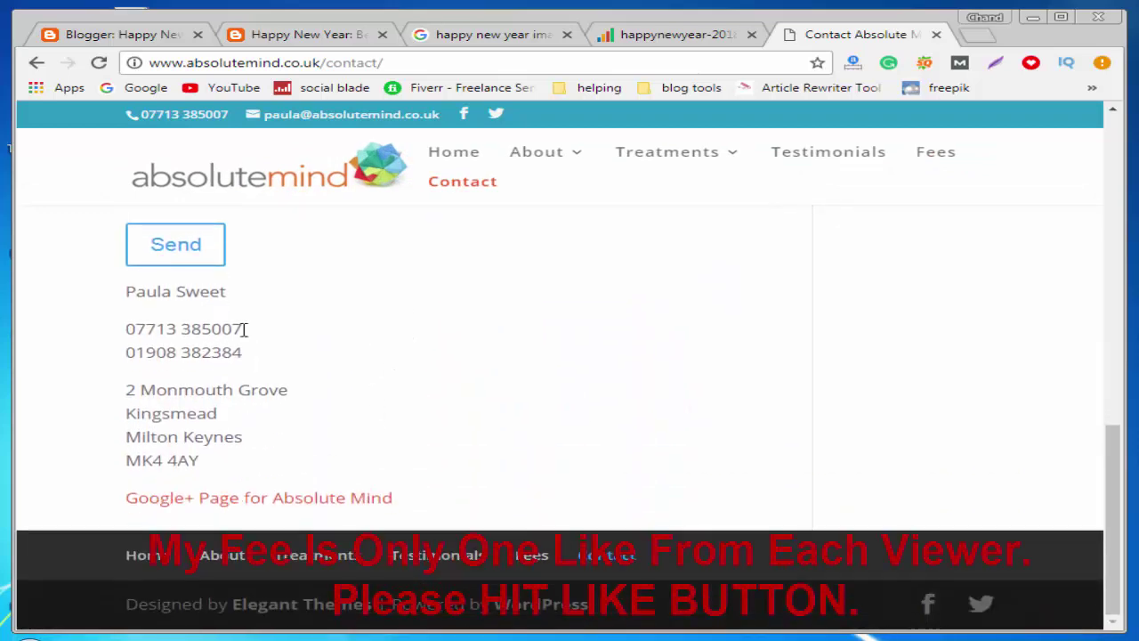
- Highlight the listed contact phone number, then return to Blogger's All posts list
{"action": "left_click_drag", "start_coordinate": [245, 329], "coordinate": [106, 330]}
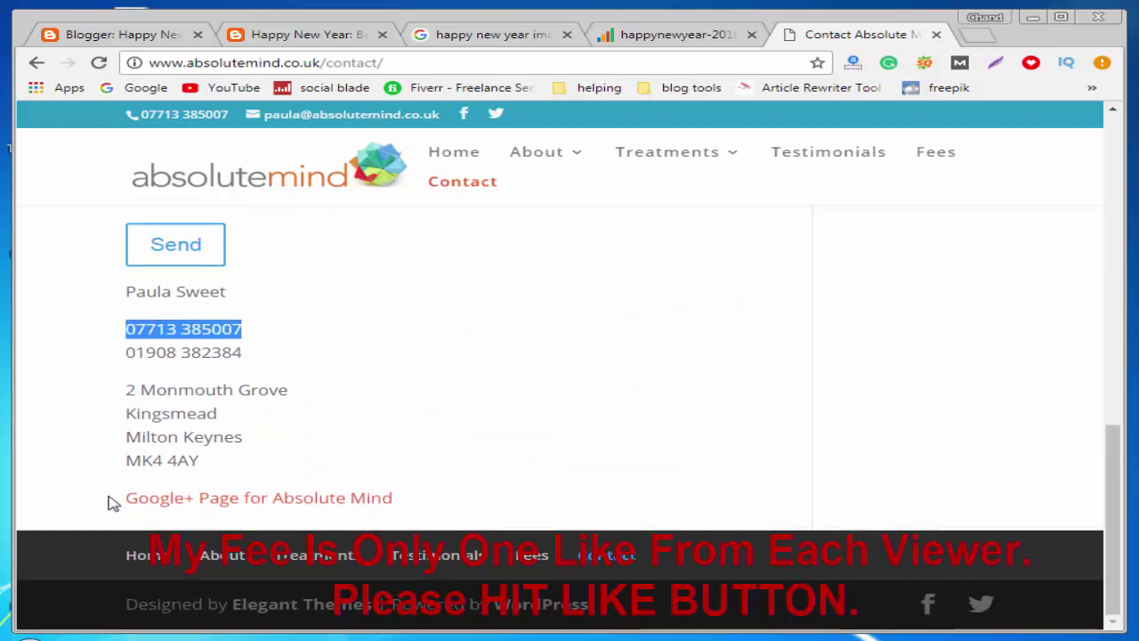
{"action": "left_click", "coordinate": [512, 293]}
{"action": "scroll", "coordinate": [393, 354], "scroll_direction": "up", "scroll_amount": 3}
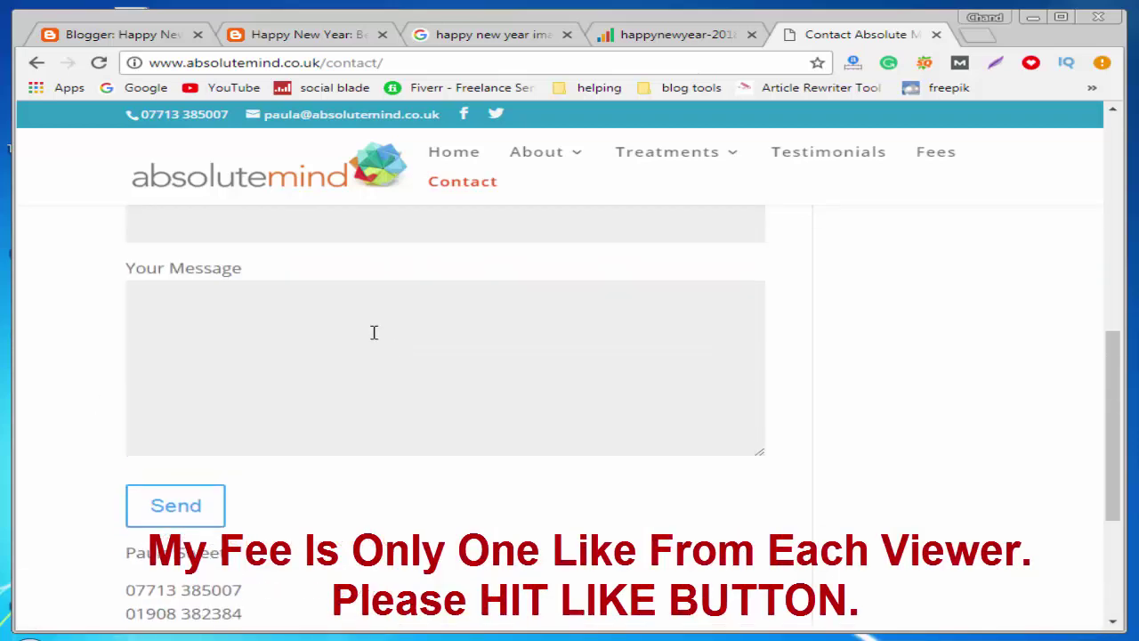
{"action": "scroll", "coordinate": [374, 331], "scroll_direction": "up", "scroll_amount": 10}
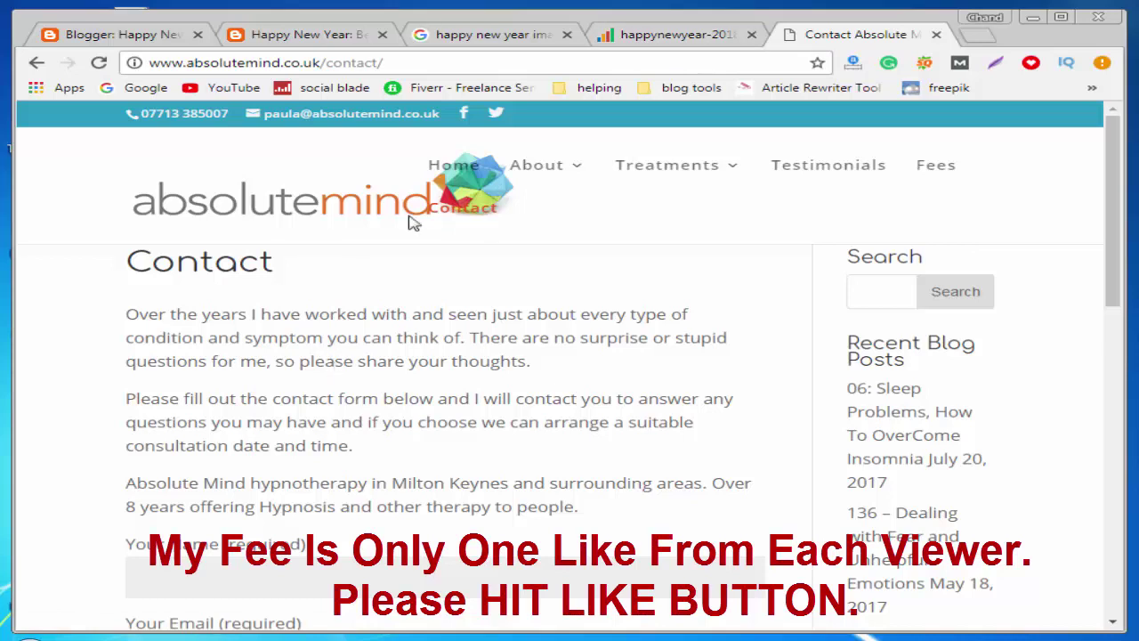
{"action": "left_click", "coordinate": [650, 36]}
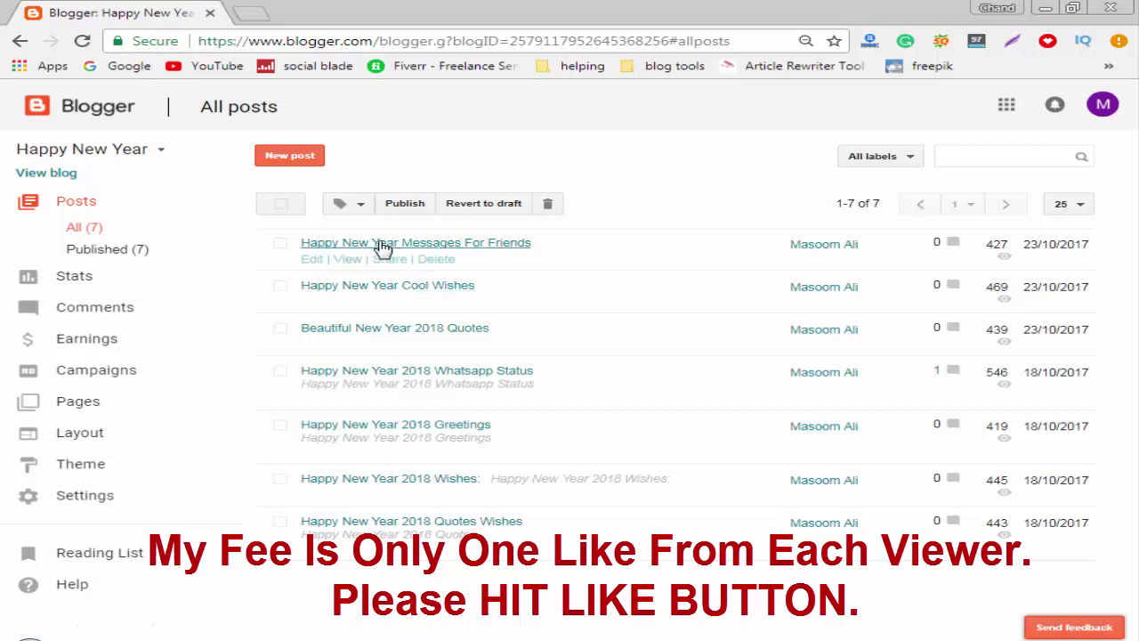
- View the live blog, open the Happy New Year Cool Wishes post, and click into its comment box
{"action": "left_click", "coordinate": [41, 175]}
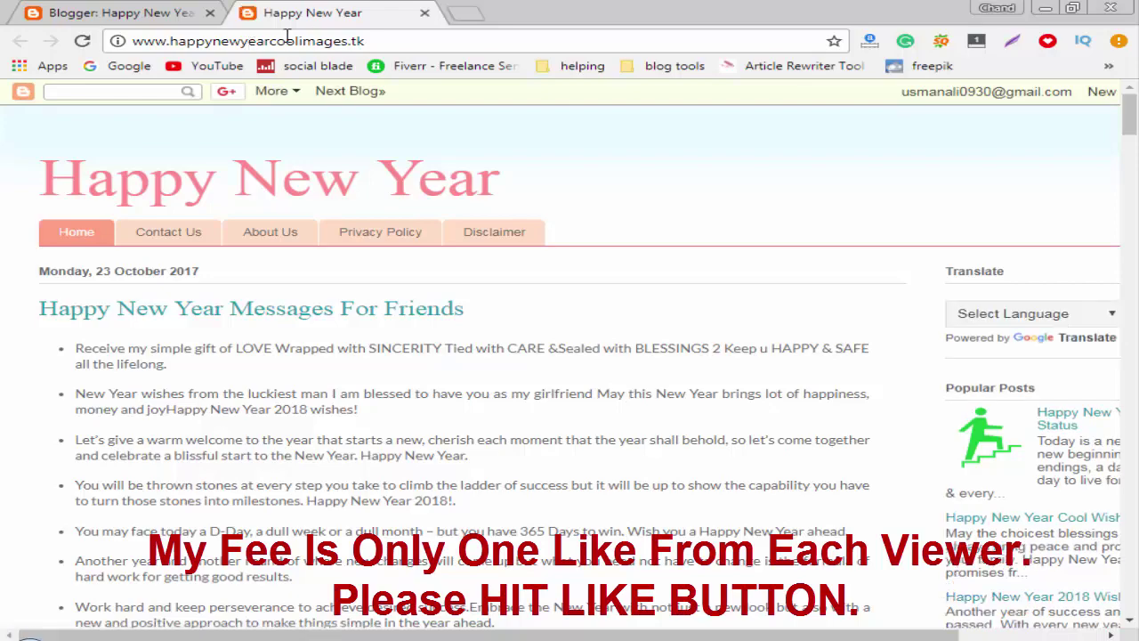
{"action": "scroll", "coordinate": [206, 267], "scroll_direction": "down", "scroll_amount": 3}
{"action": "scroll", "coordinate": [206, 298], "scroll_direction": "down", "scroll_amount": 8}
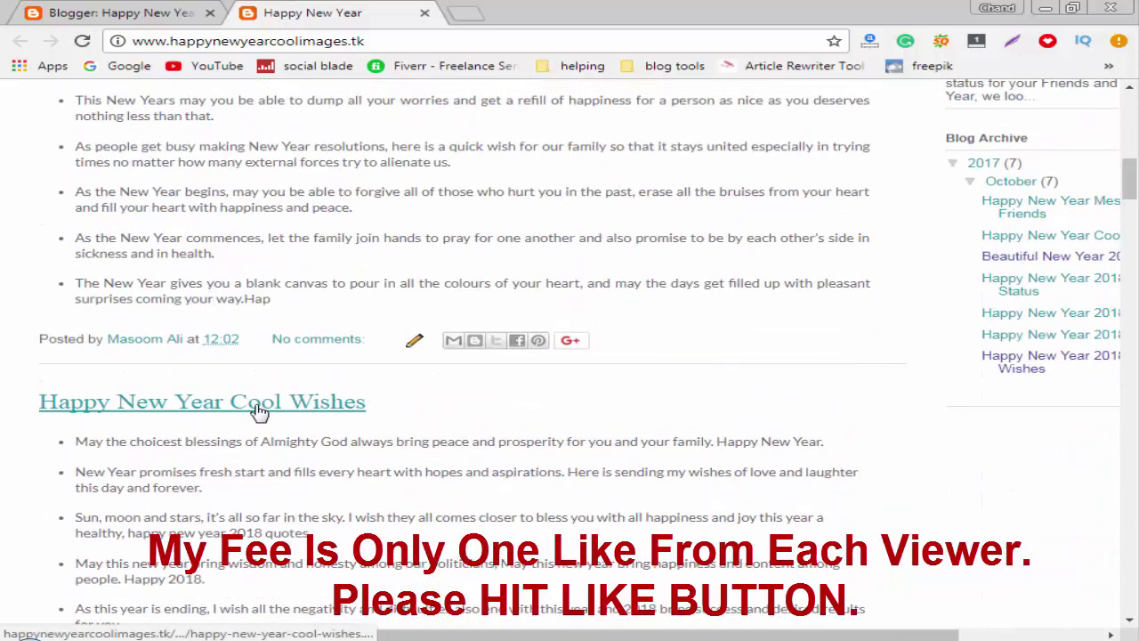
{"action": "left_click", "coordinate": [258, 405]}
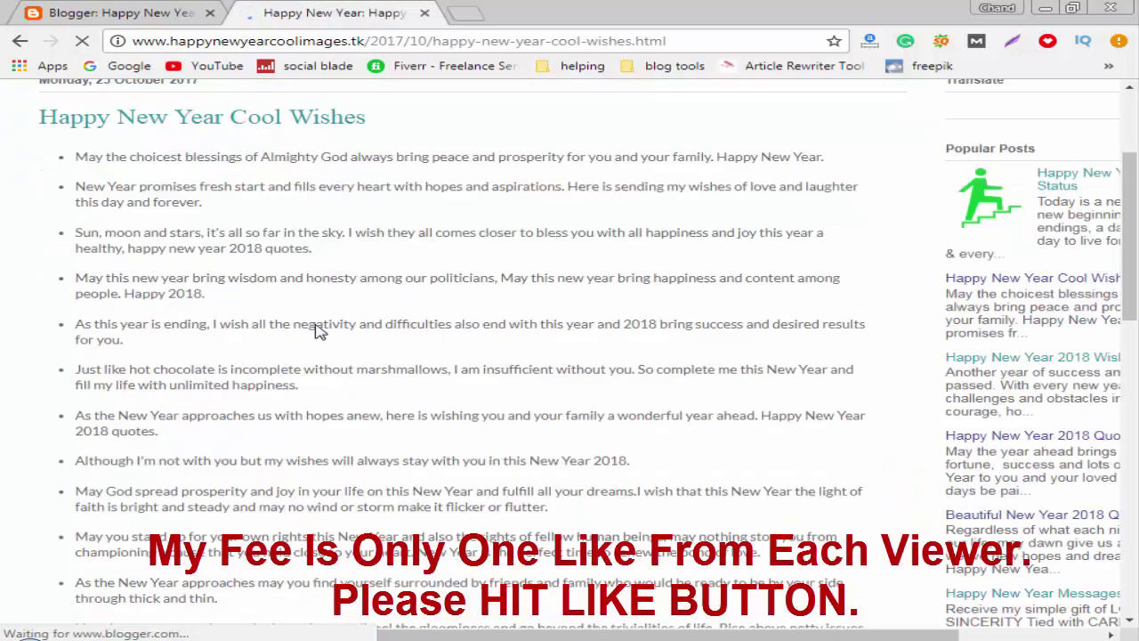
{"action": "scroll", "coordinate": [321, 331], "scroll_direction": "down", "scroll_amount": 15}
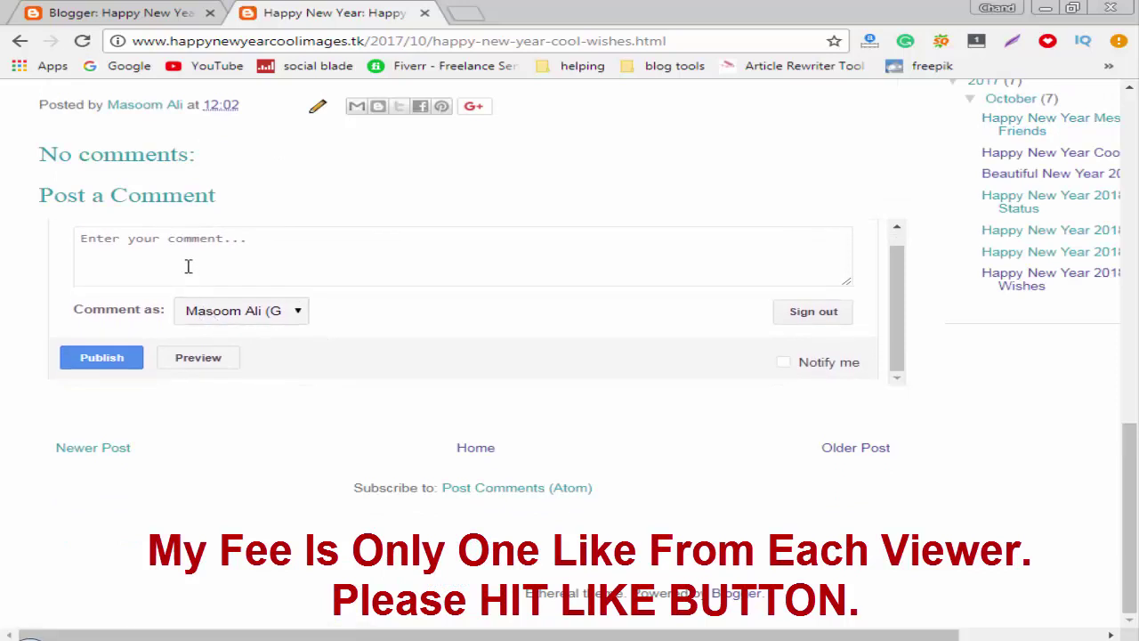
{"action": "left_click", "coordinate": [189, 258]}
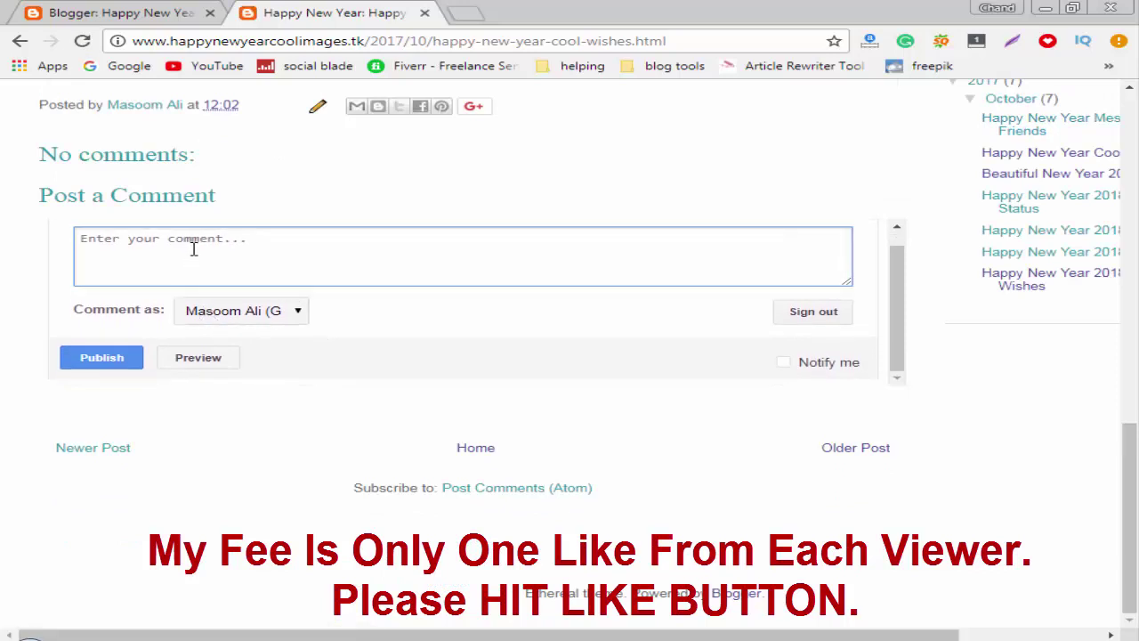
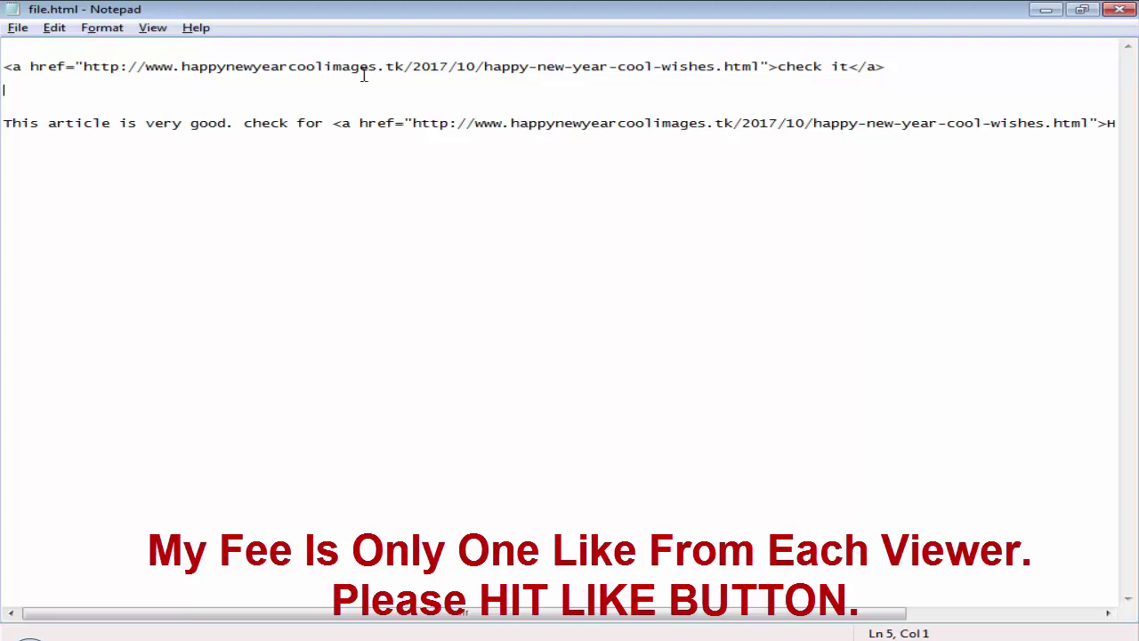
- Close the text file and preview file.html in the browser to check its links
{"action": "left_click", "coordinate": [1118, 9]}
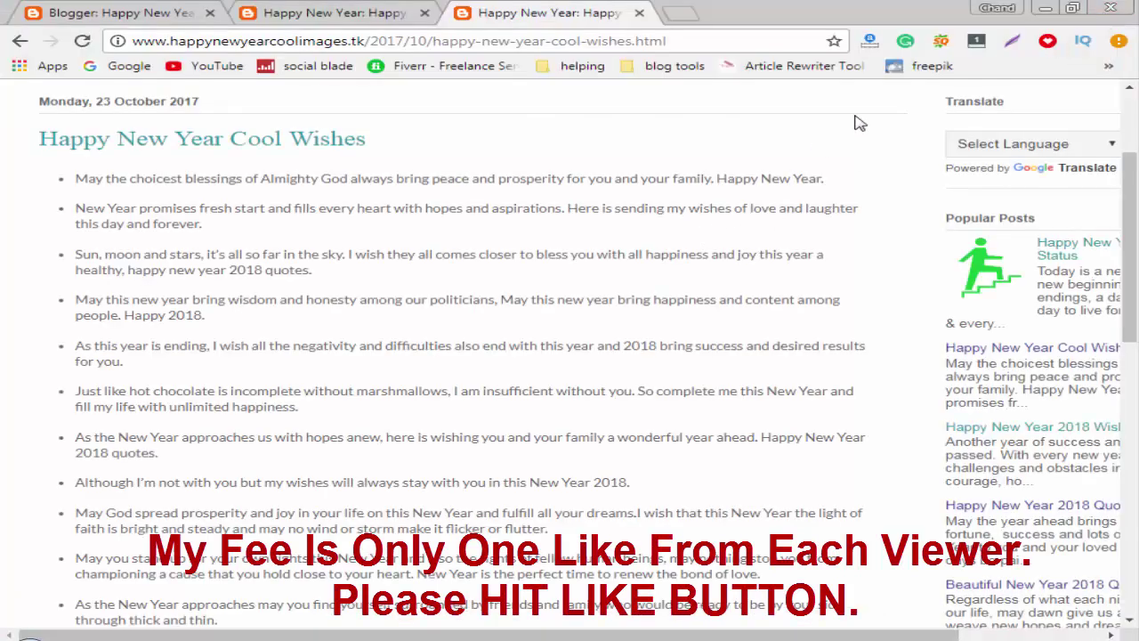
{"action": "left_click", "coordinate": [1046, 9]}
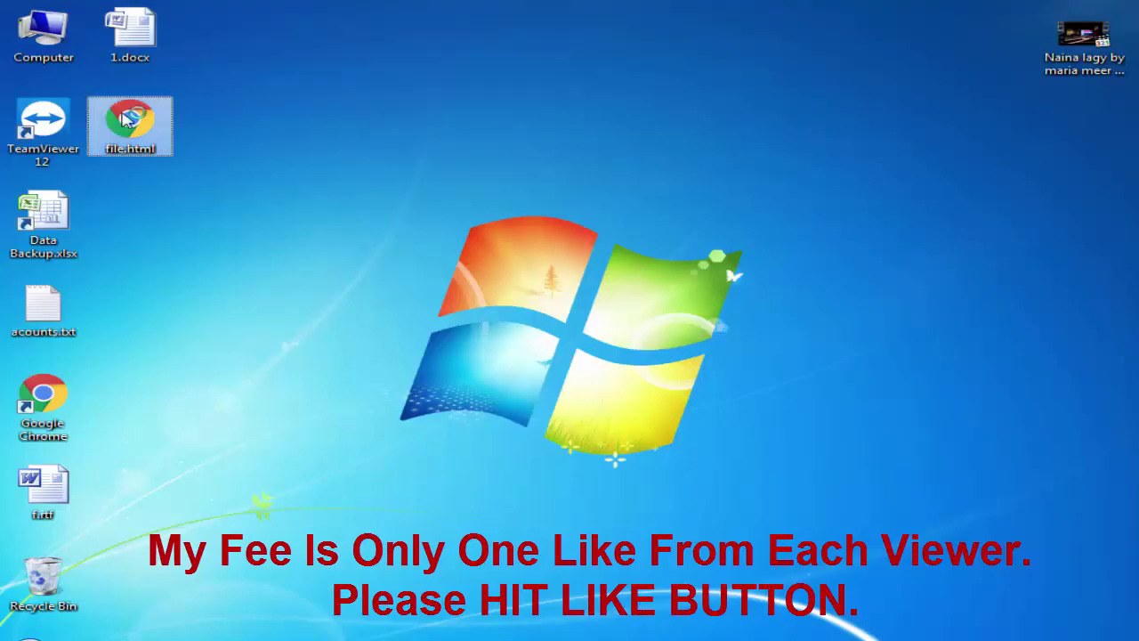
{"action": "double_click", "coordinate": [127, 120]}
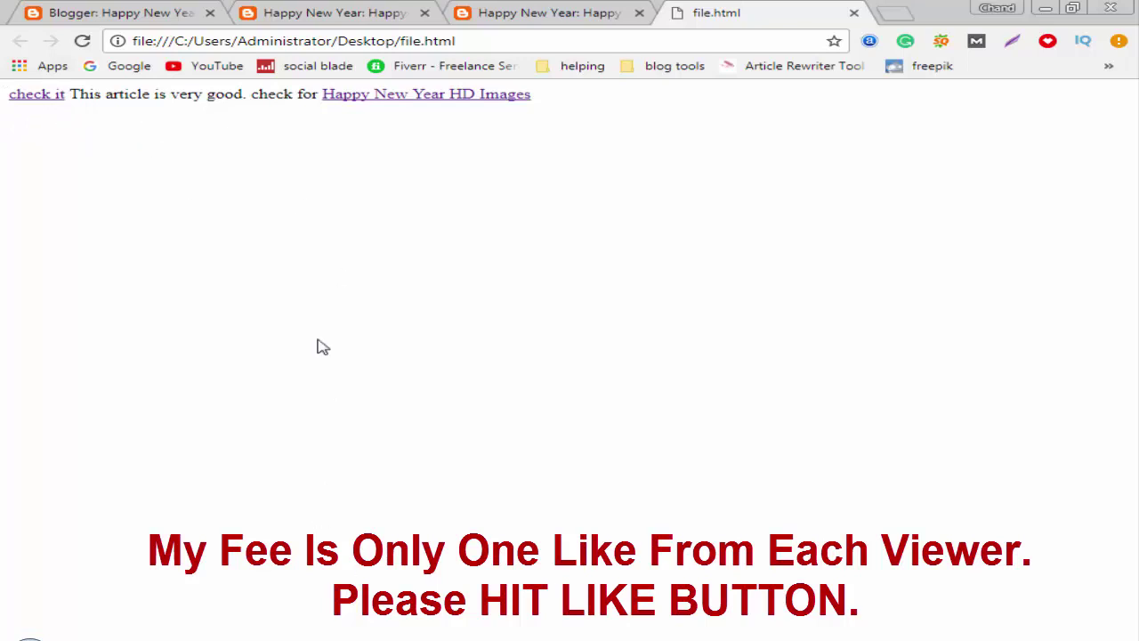
{"action": "left_click", "coordinate": [1048, 11]}
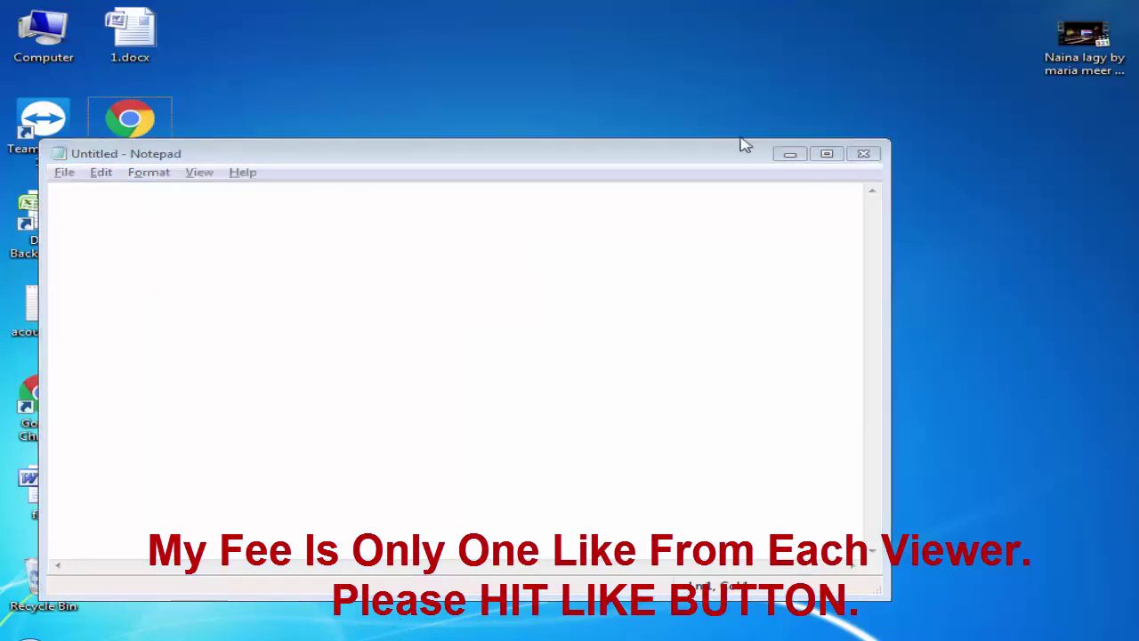
- Open file.html in Notepad and select the whole comment sentence with its link
{"action": "left_click", "coordinate": [865, 154]}
{"action": "right_click", "coordinate": [145, 129]}
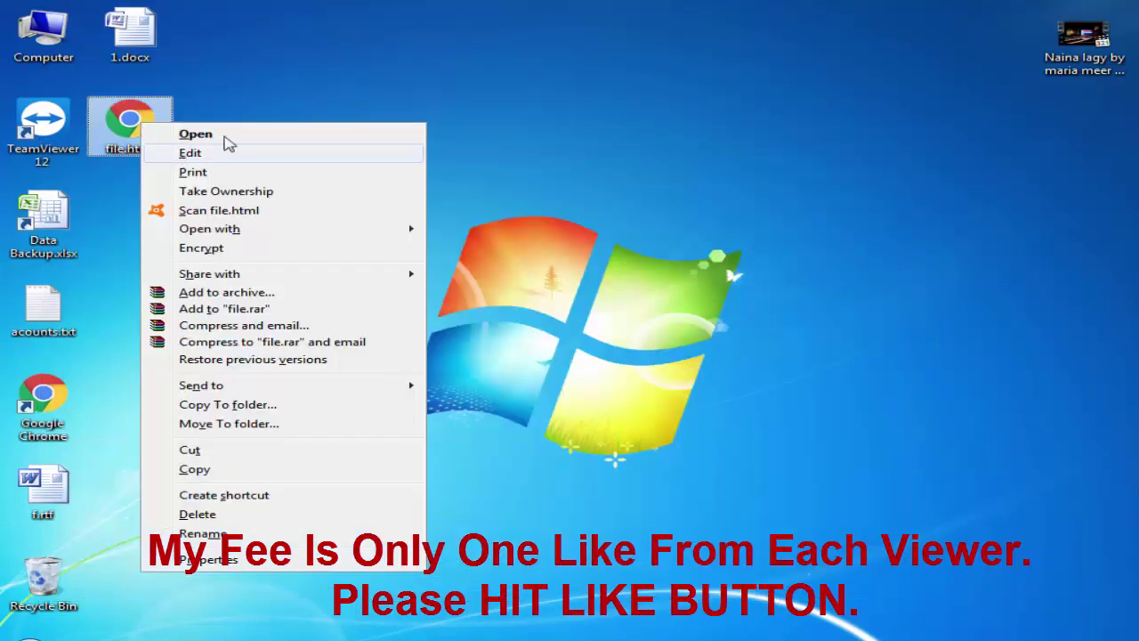
{"action": "left_click", "coordinate": [207, 153]}
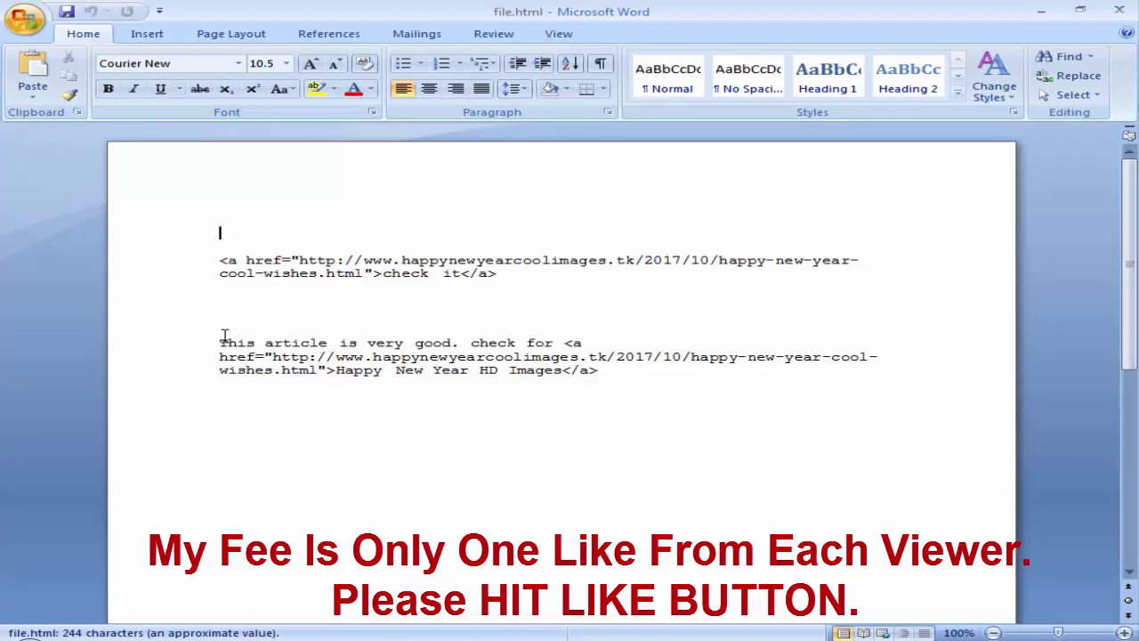
{"action": "left_click_drag", "start_coordinate": [218, 341], "coordinate": [611, 373]}
{"action": "key", "text": "ctrl+c"}
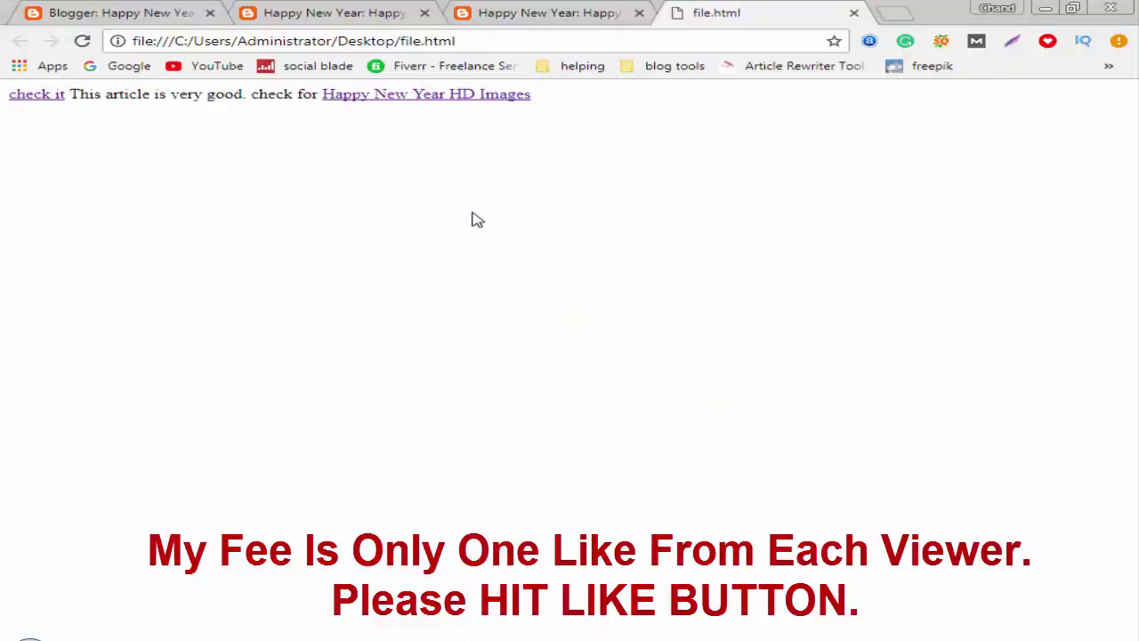
- Go to the Happy New Year Cool Wishes post and click into its comment box
{"action": "left_click", "coordinate": [562, 12]}
{"action": "scroll", "coordinate": [445, 371], "scroll_direction": "down", "scroll_amount": 15}
{"action": "left_click", "coordinate": [183, 261]}
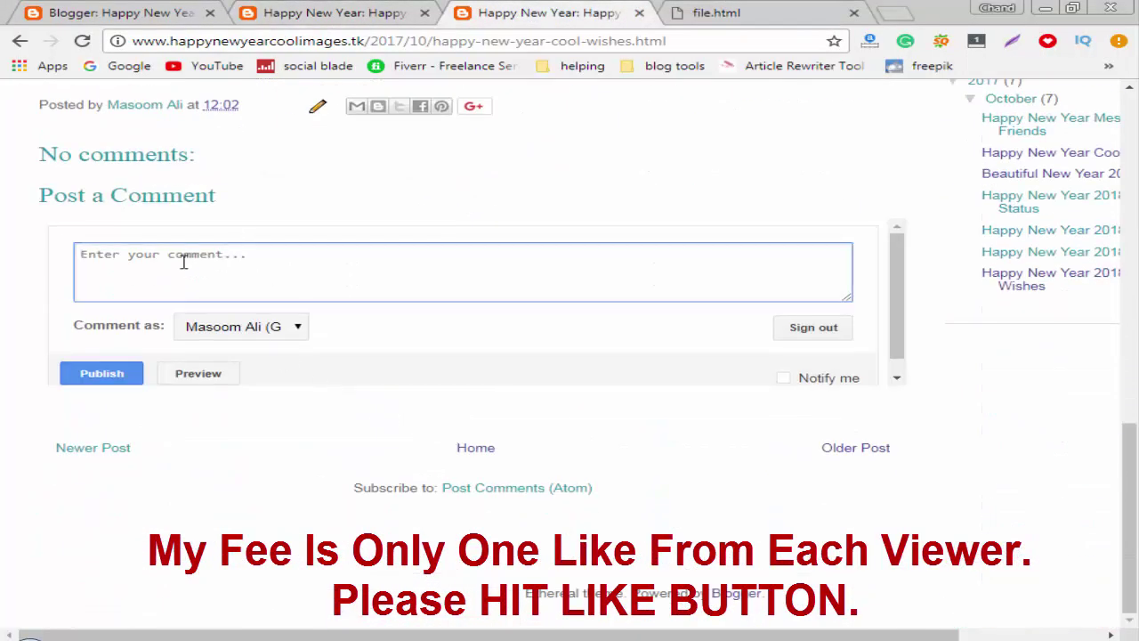
- Paste the comment sentence with its Happy New Year HD Images link and review it
{"action": "key", "text": "ctrl+v"}
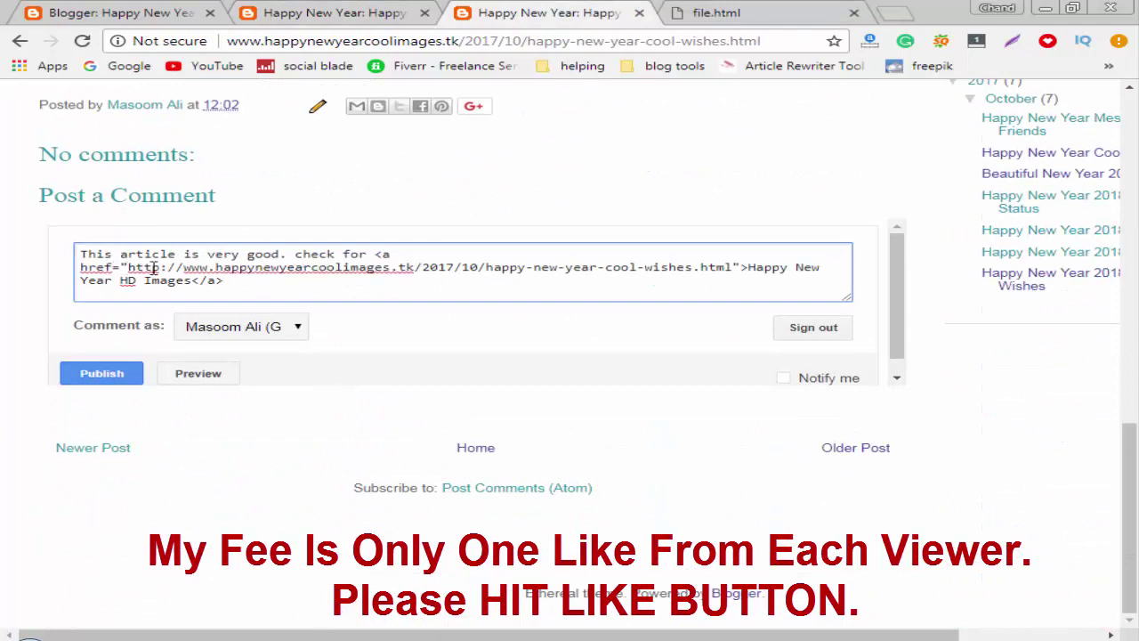
{"action": "left_click_drag", "start_coordinate": [354, 253], "coordinate": [79, 254]}
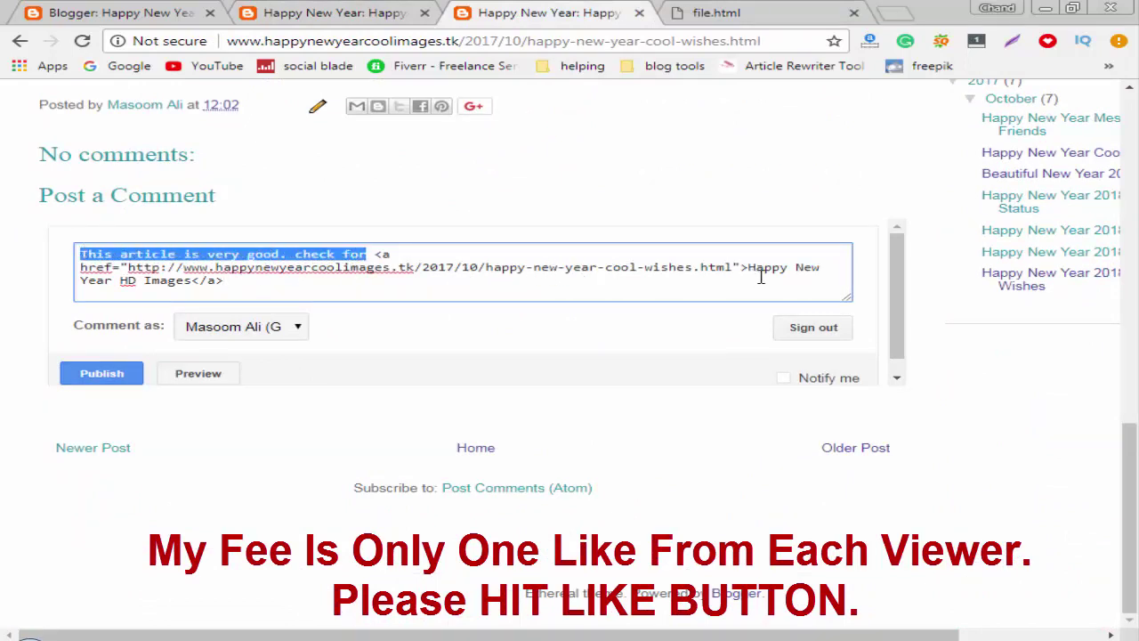
{"action": "left_click_drag", "start_coordinate": [750, 267], "coordinate": [783, 280]}
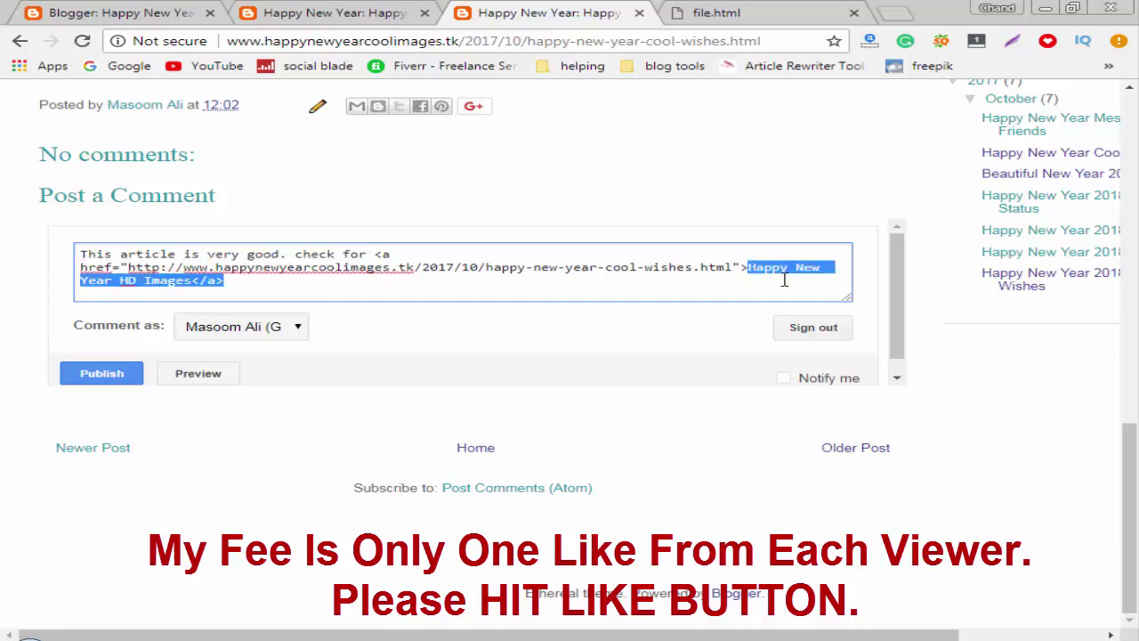
{"action": "left_click_drag", "start_coordinate": [219, 291], "coordinate": [196, 282]}
{"action": "left_click", "coordinate": [277, 286]}
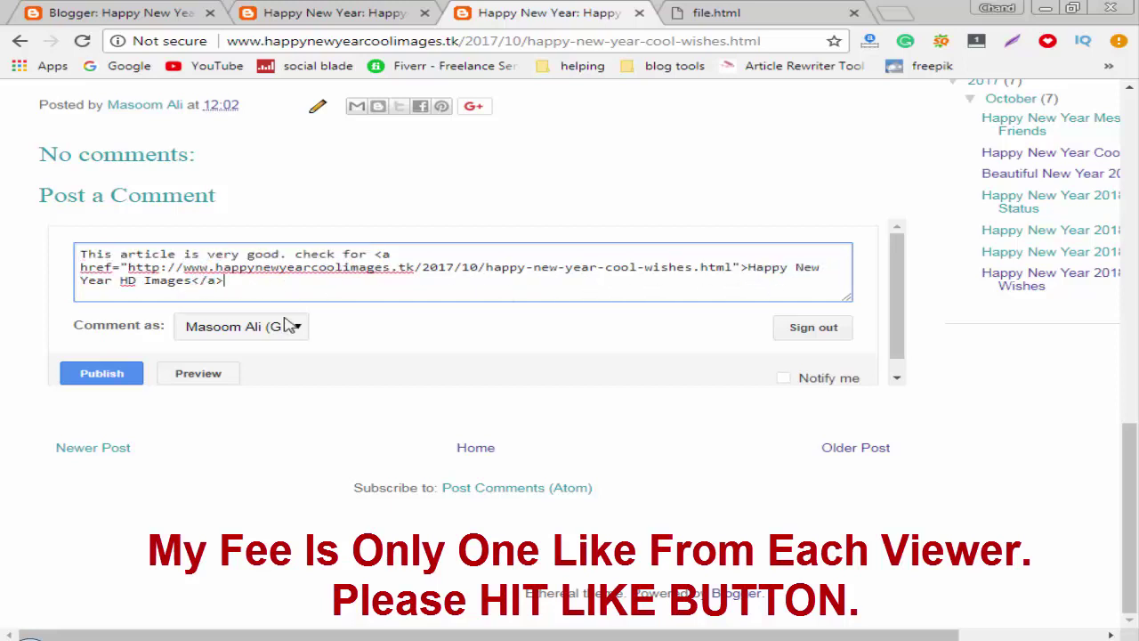
- Publish the comment and check it on the post
{"action": "left_click", "coordinate": [112, 377]}
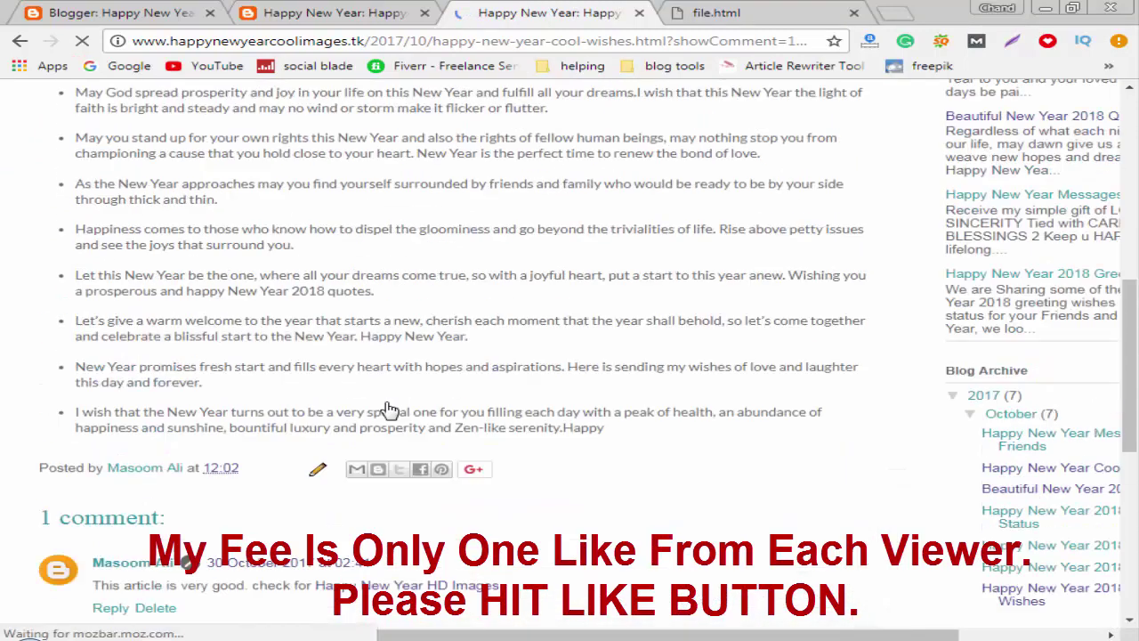
{"action": "scroll", "coordinate": [389, 408], "scroll_direction": "down", "scroll_amount": 2}
{"action": "scroll", "coordinate": [387, 394], "scroll_direction": "up", "scroll_amount": 3}
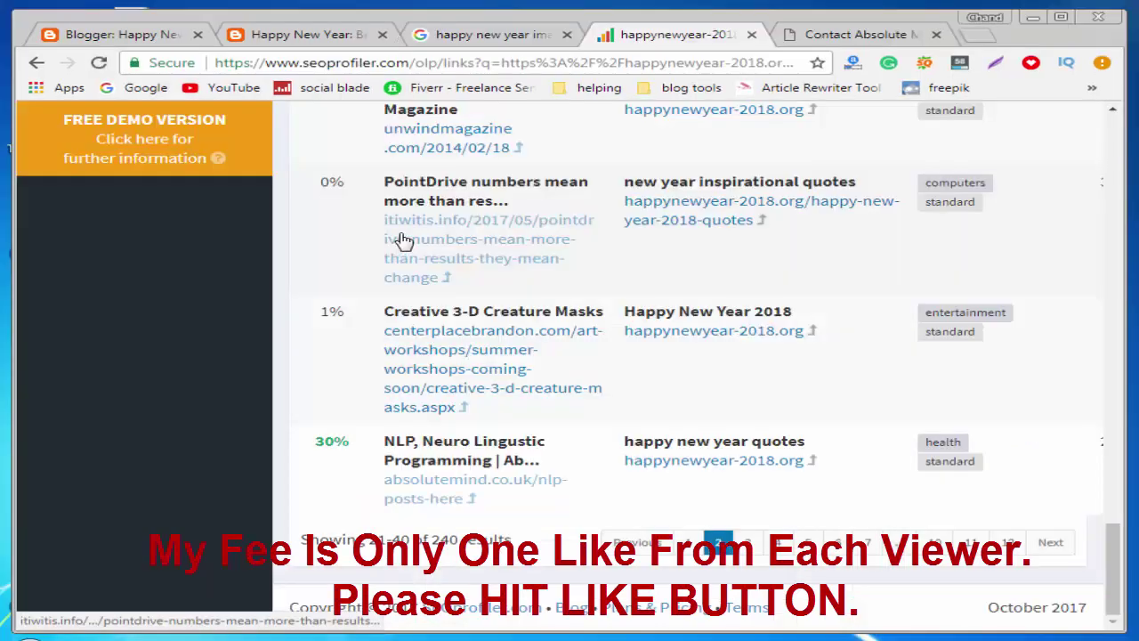
- Select the happynewyear2018wallpapers.blogspot.com address in the Word backlink list
{"action": "scroll", "coordinate": [403, 240], "scroll_direction": "up", "scroll_amount": 3}
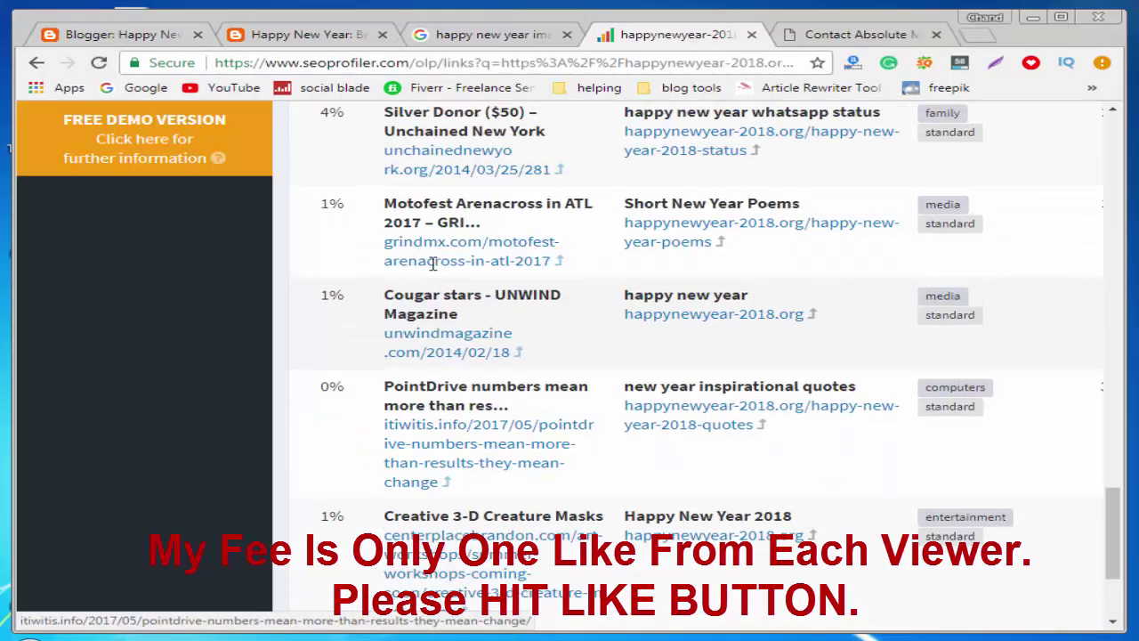
{"action": "scroll", "coordinate": [374, 237], "scroll_direction": "down", "scroll_amount": 3}
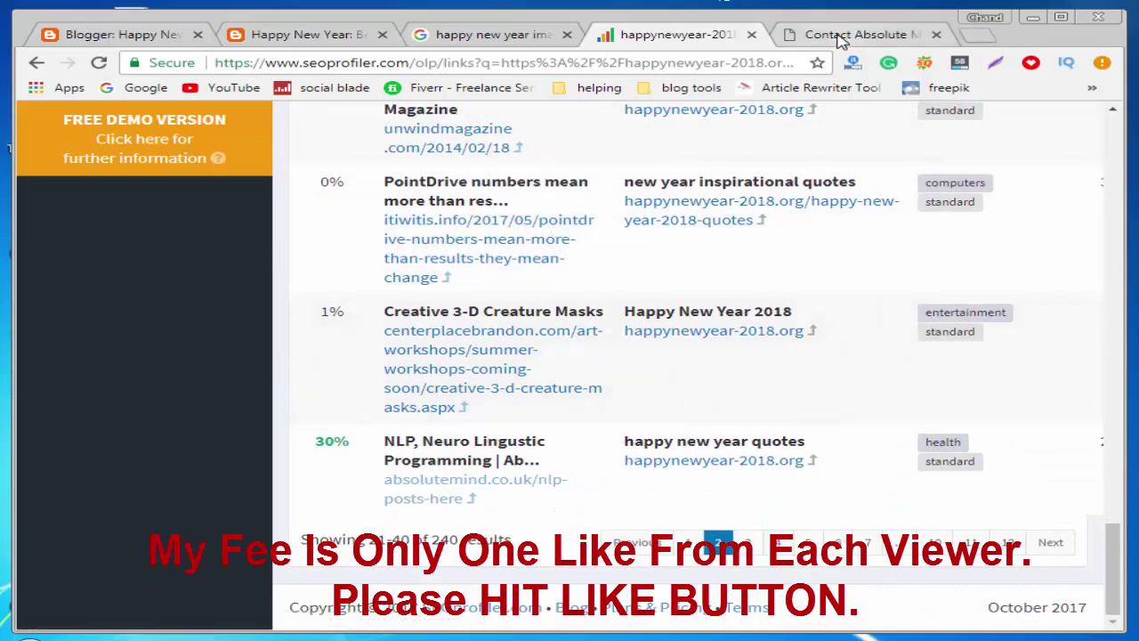
{"action": "scroll", "coordinate": [694, 356], "scroll_direction": "up", "scroll_amount": 5}
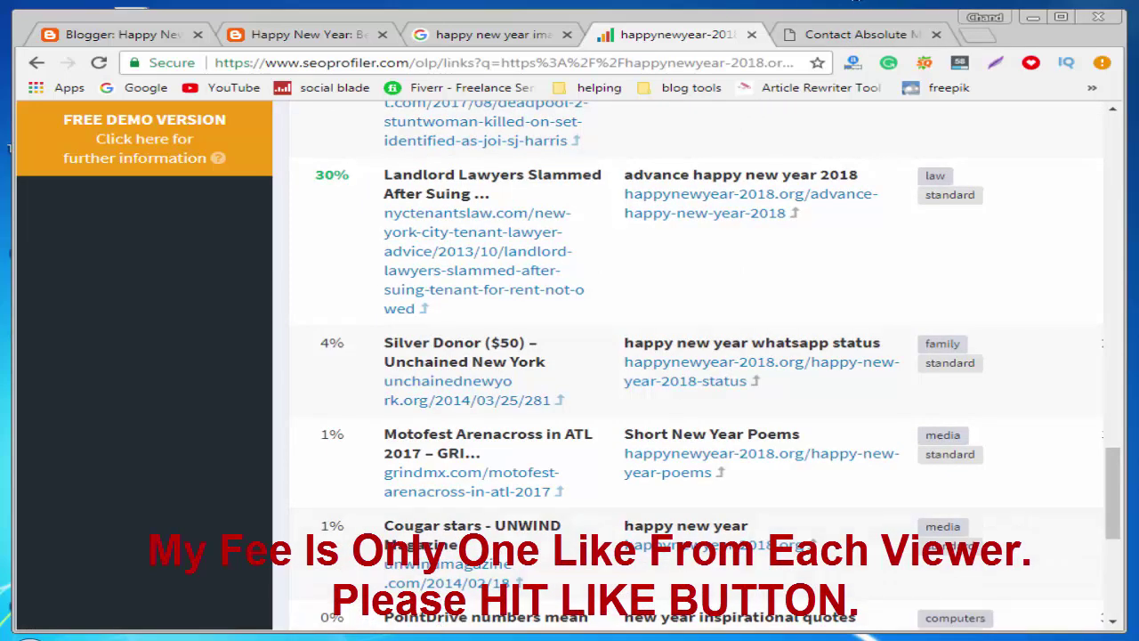
{"action": "key", "text": "alt+Tab"}
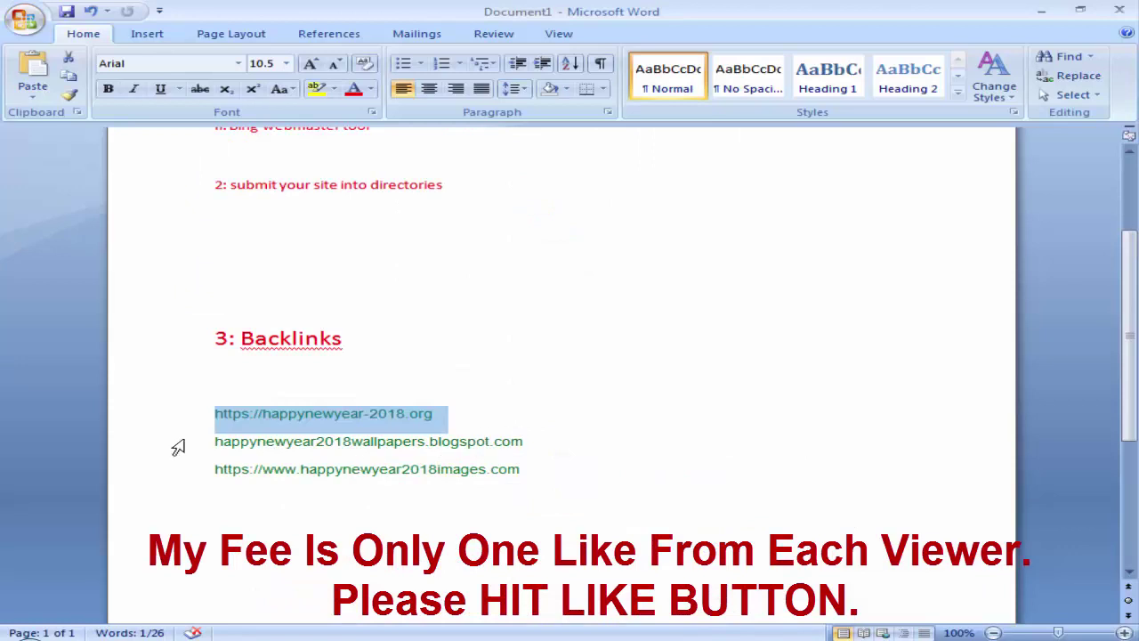
{"action": "left_click_drag", "start_coordinate": [212, 443], "coordinate": [505, 457]}
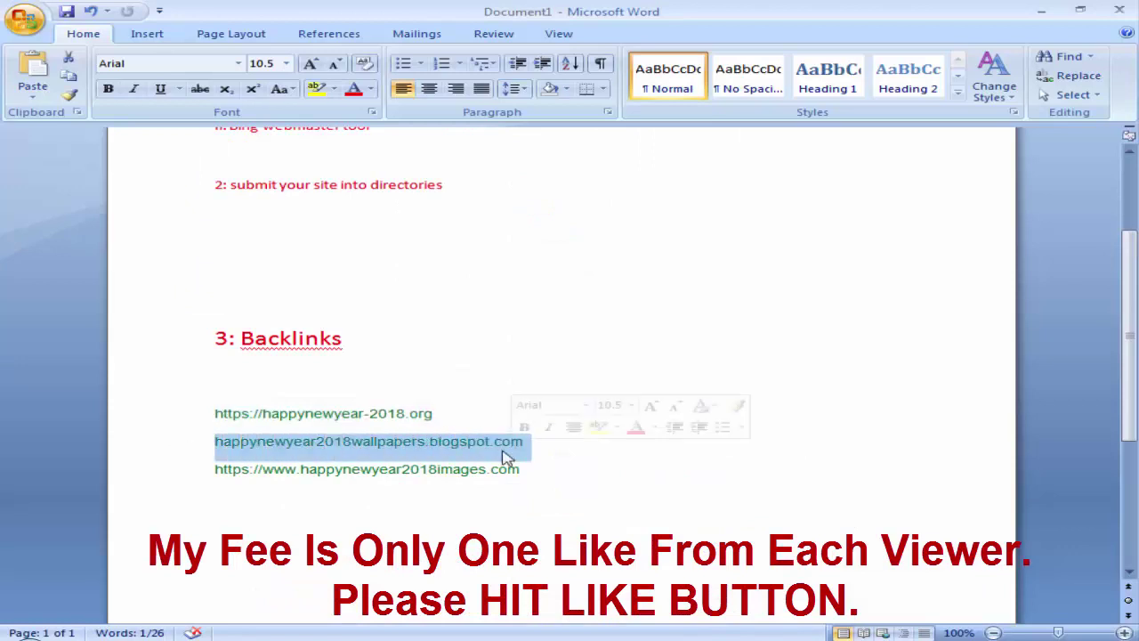
{"action": "key", "text": "alt+Tab"}
- Scroll through the happynewyear-2018.org backlinks table in SEOprofiler
{"action": "scroll", "coordinate": [480, 283], "scroll_direction": "up", "scroll_amount": 10}
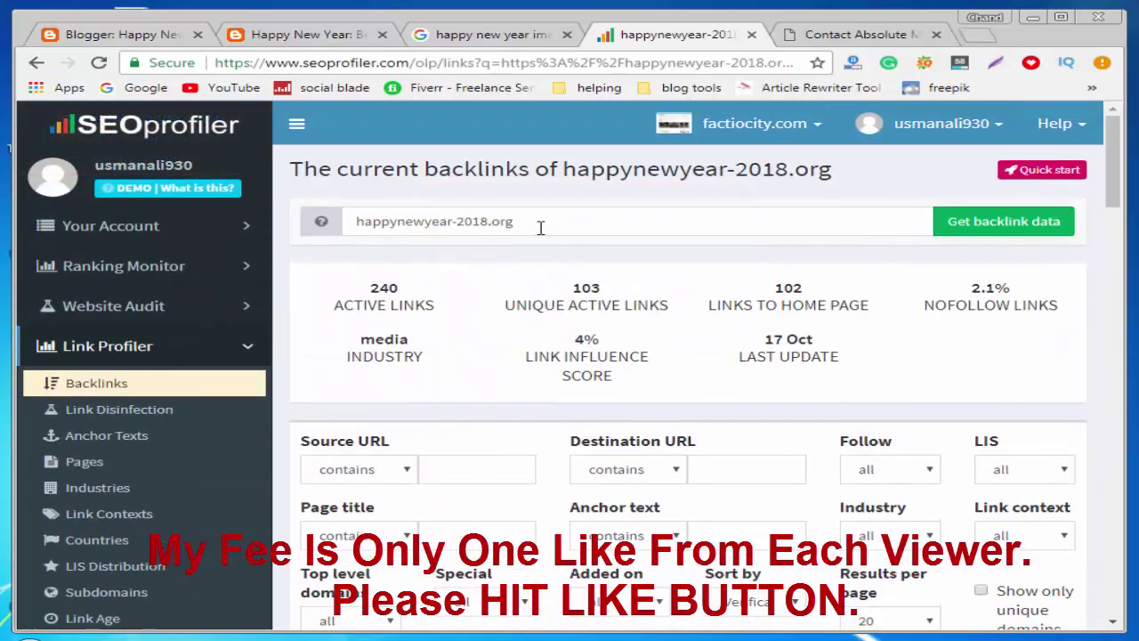
{"action": "scroll", "coordinate": [541, 395], "scroll_direction": "down", "scroll_amount": 9}
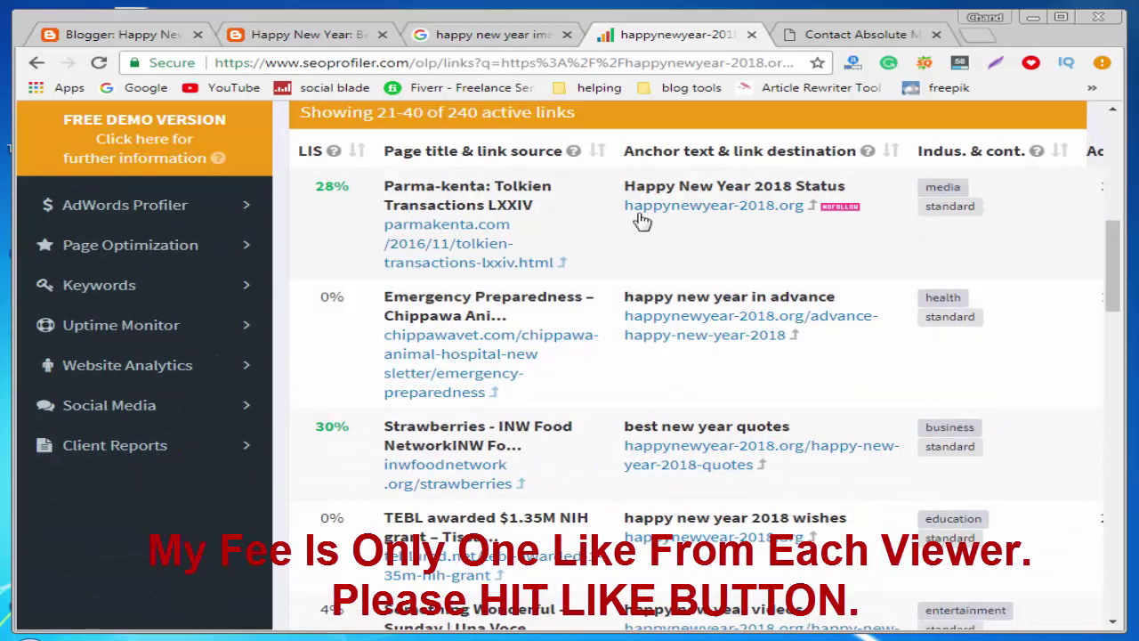
{"action": "scroll", "coordinate": [584, 313], "scroll_direction": "down", "scroll_amount": 4}
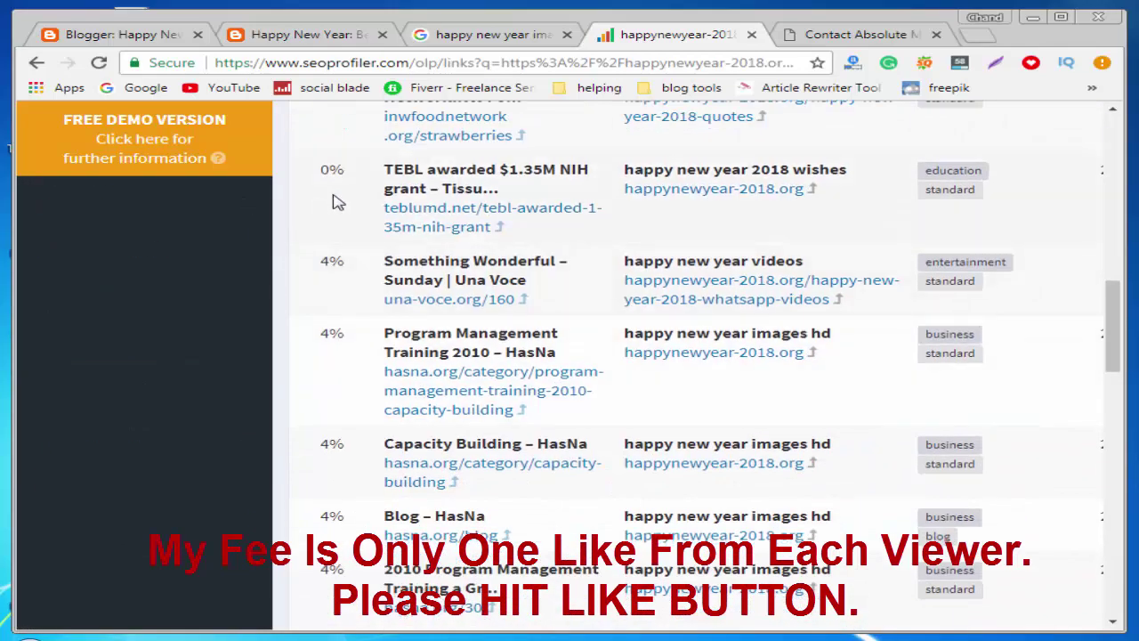
{"action": "scroll", "coordinate": [348, 211], "scroll_direction": "up", "scroll_amount": 10}
{"action": "scroll", "coordinate": [377, 516], "scroll_direction": "down", "scroll_amount": 3}
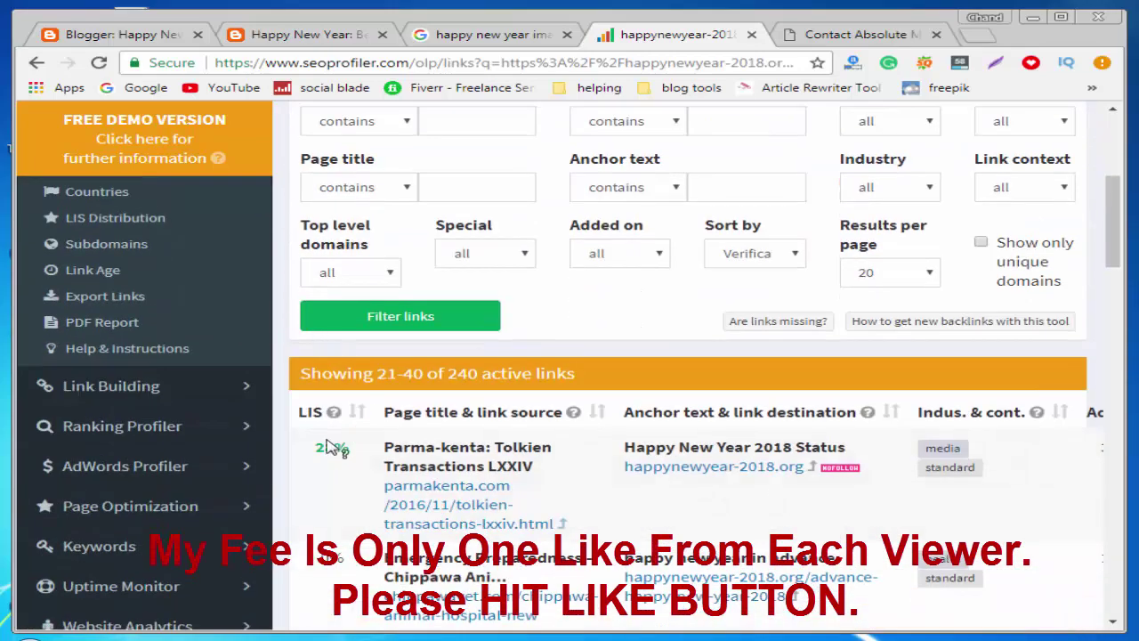
{"action": "scroll", "coordinate": [327, 440], "scroll_direction": "down", "scroll_amount": 5}
{"action": "scroll", "coordinate": [338, 437], "scroll_direction": "down", "scroll_amount": 2}
{"action": "scroll", "coordinate": [339, 428], "scroll_direction": "up", "scroll_amount": 2}
{"action": "scroll", "coordinate": [512, 404], "scroll_direction": "down", "scroll_amount": 1}
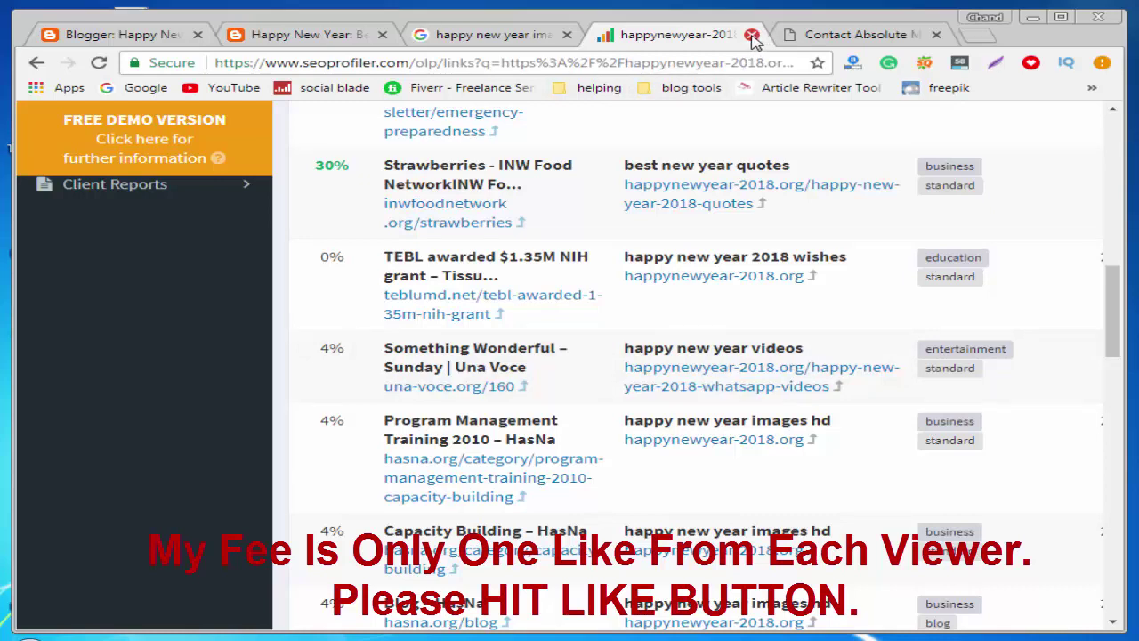
- Close the backlinks and Absolute Mind contact tabs and show the desktop
{"action": "left_click", "coordinate": [752, 37]}
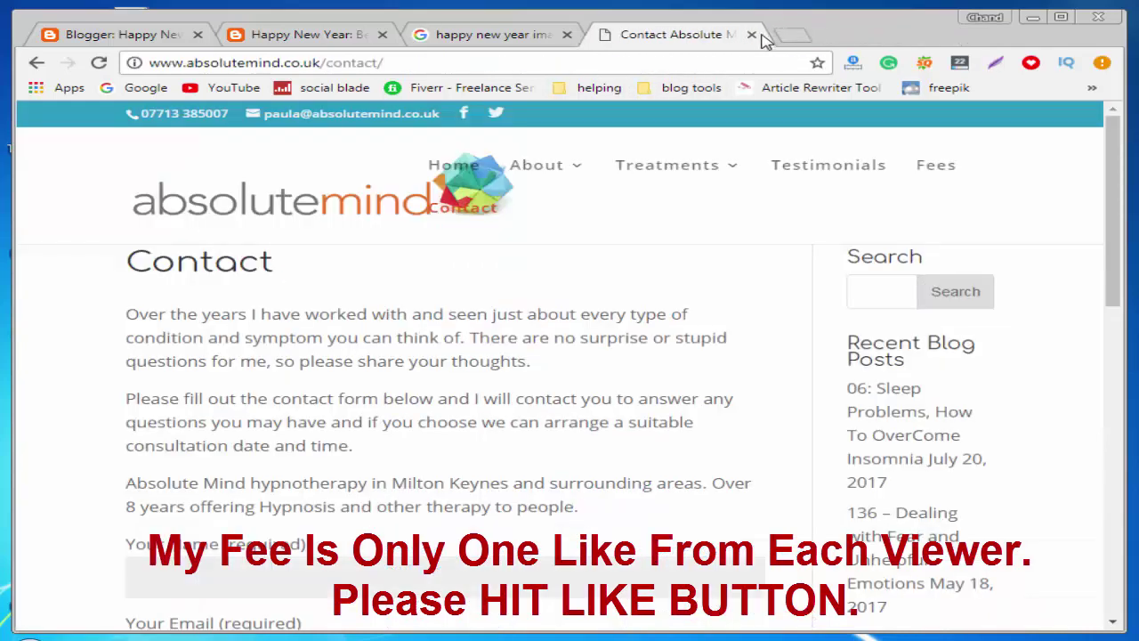
{"action": "left_click", "coordinate": [753, 36]}
{"action": "key", "text": "super+d"}
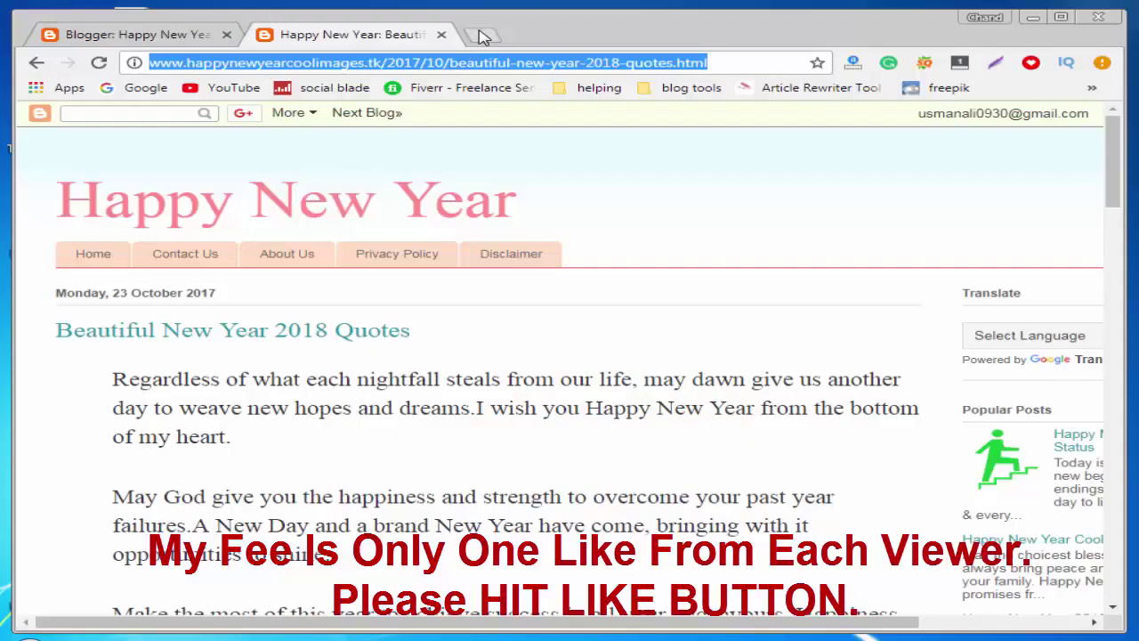
- Open dropmylink.com in a new tab and look over the home page
{"action": "left_click", "coordinate": [484, 36]}
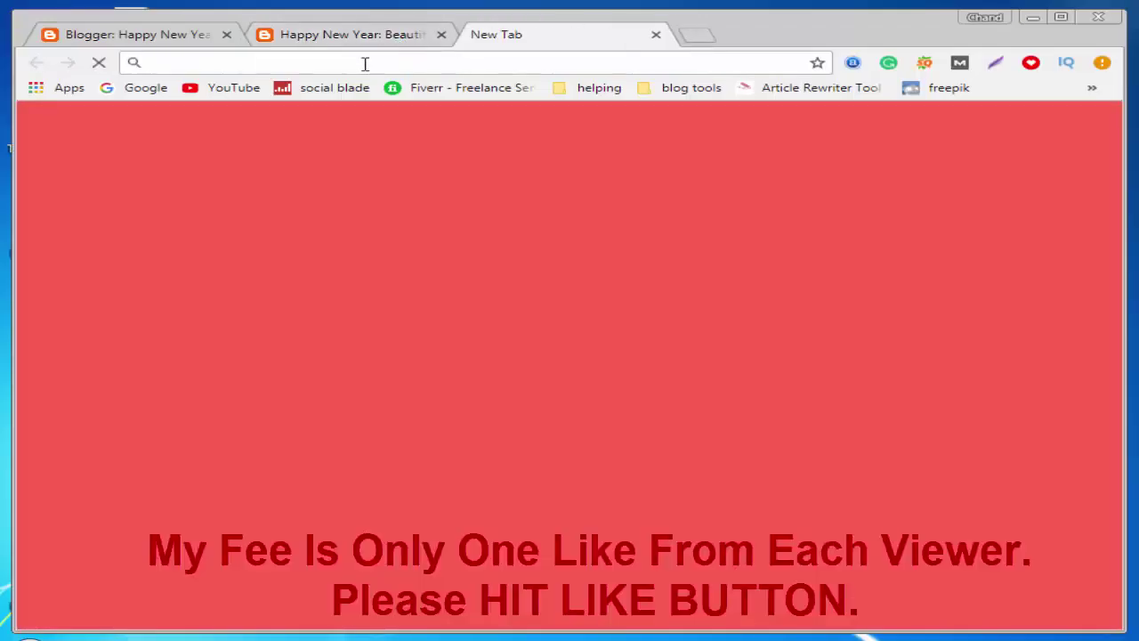
{"action": "type", "text": "drop"}
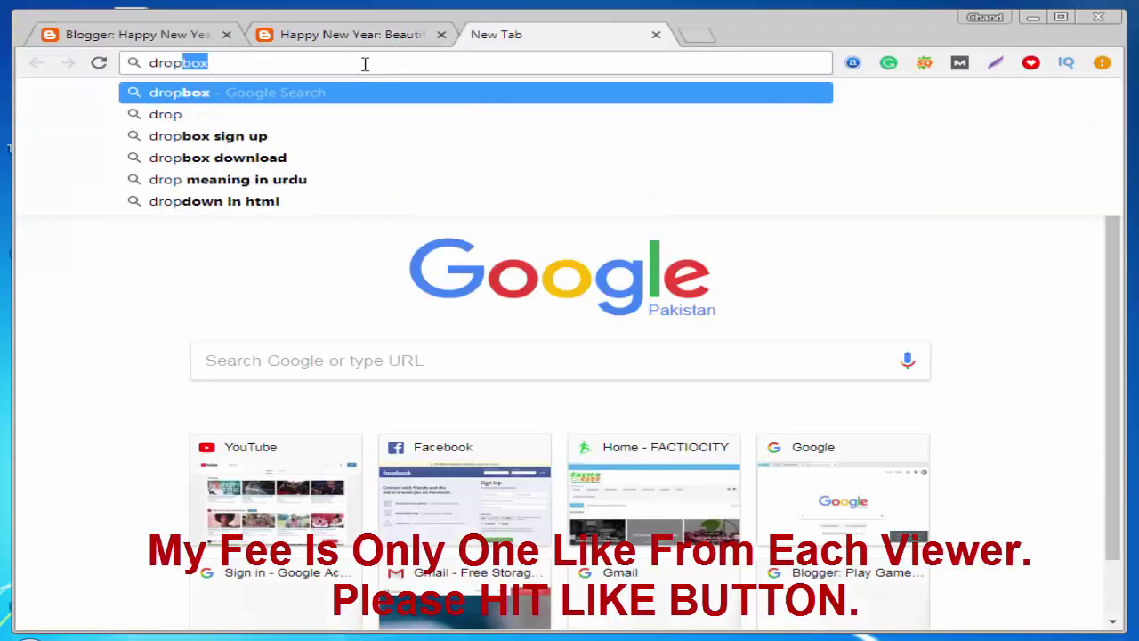
{"action": "type", "text": "mylink"}
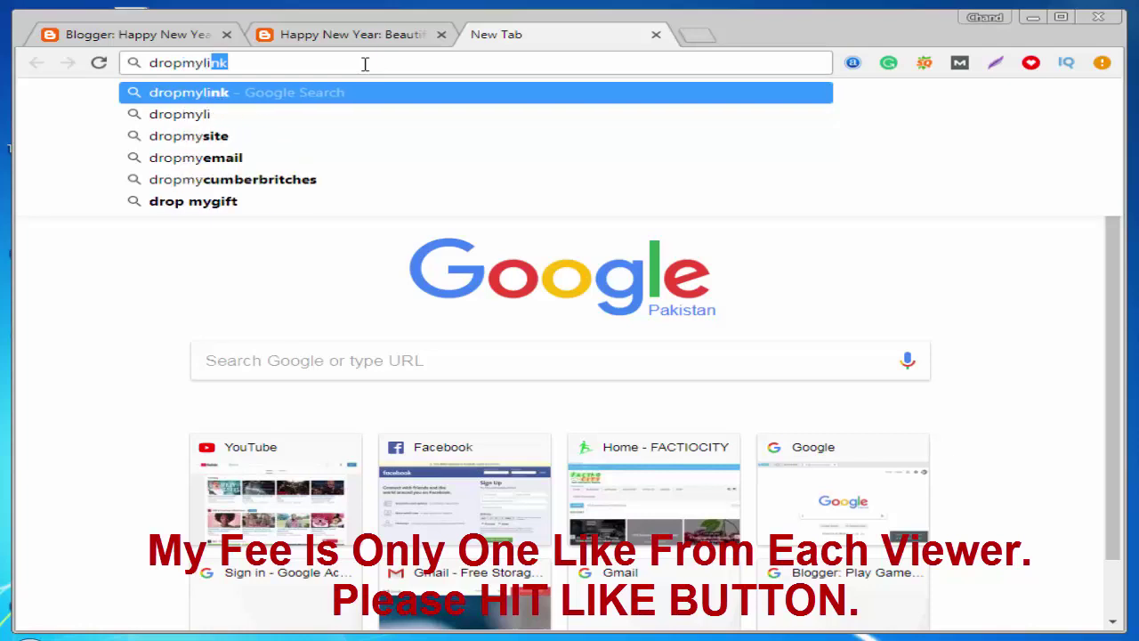
{"action": "type", "text": ".com"}
{"action": "key", "text": "Return"}
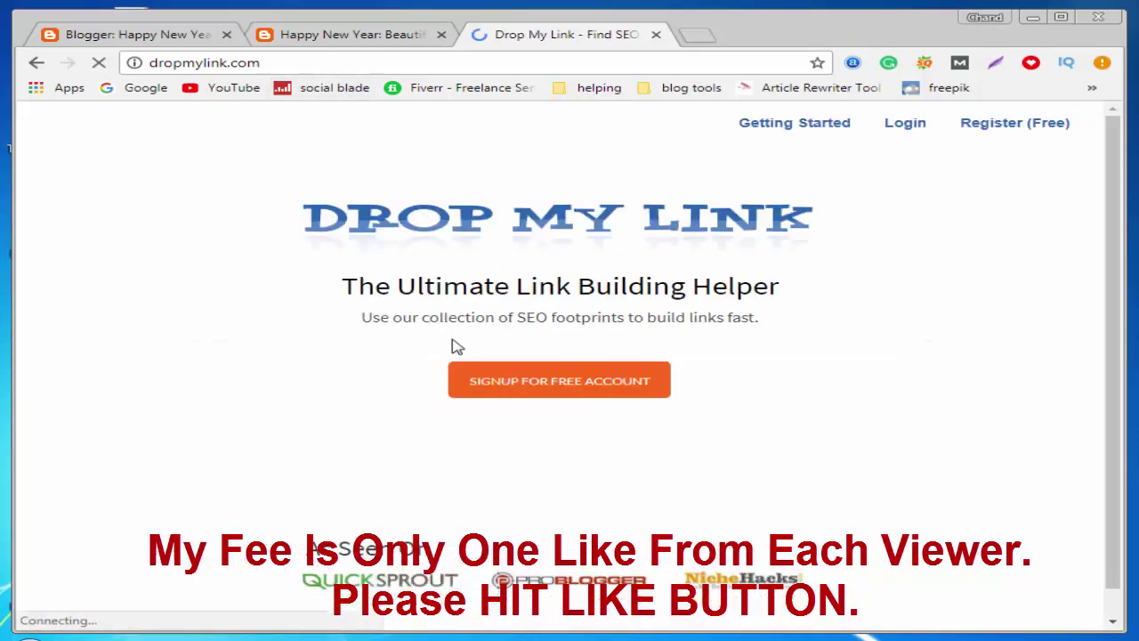
{"action": "scroll", "coordinate": [480, 354], "scroll_direction": "down", "scroll_amount": 1}
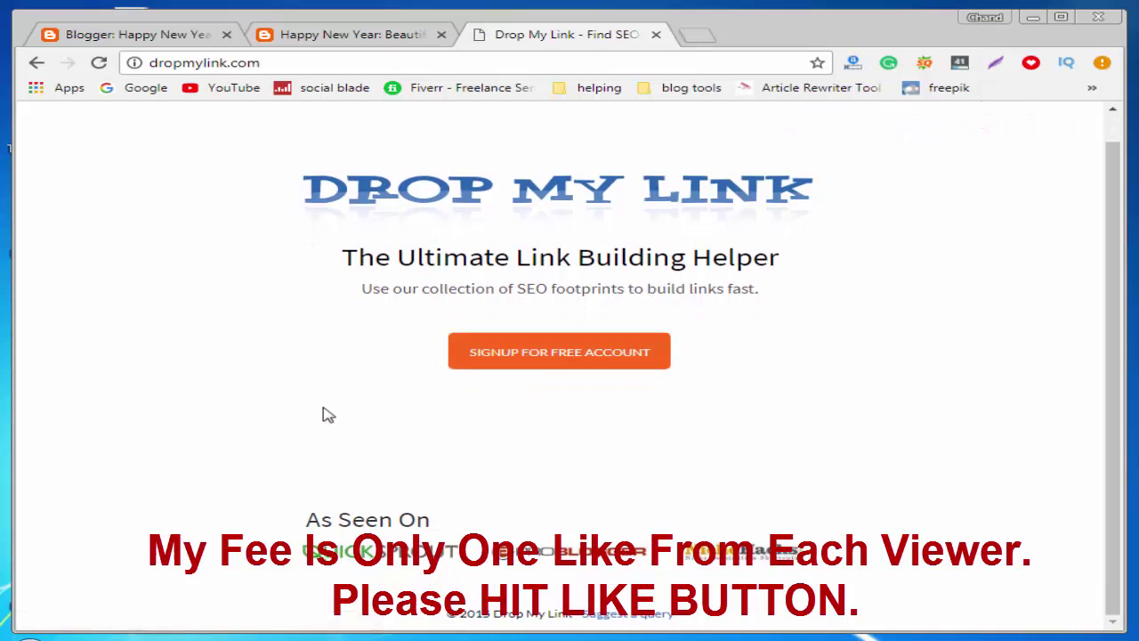
{"action": "scroll", "coordinate": [373, 396], "scroll_direction": "up", "scroll_amount": 1}
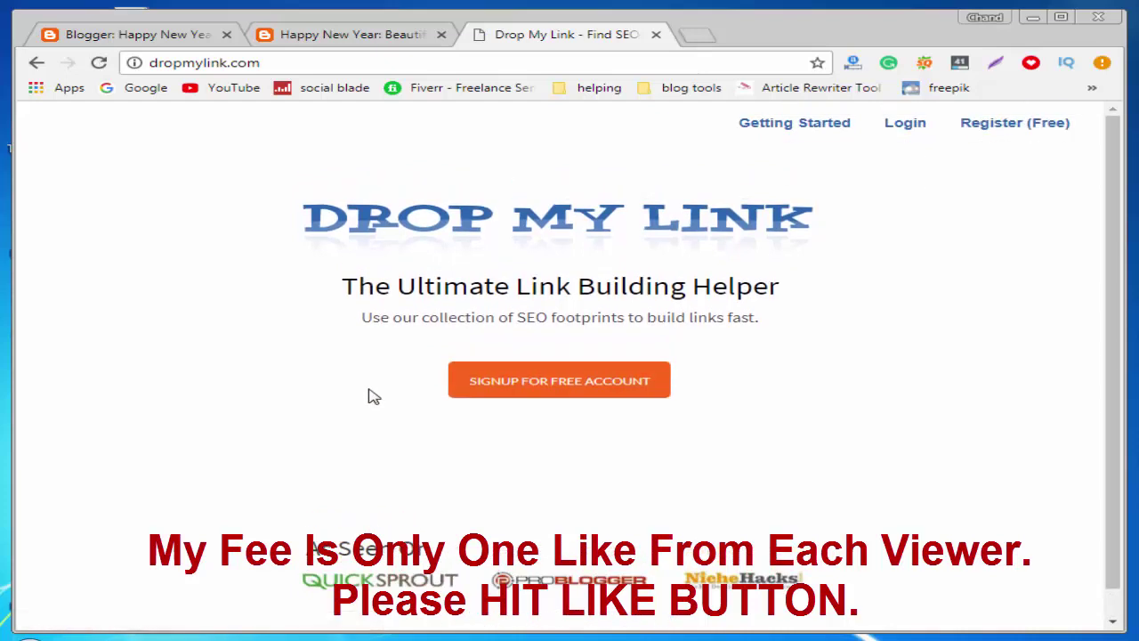
{"action": "scroll", "coordinate": [373, 396], "scroll_direction": "down", "scroll_amount": 1}
{"action": "scroll", "coordinate": [384, 407], "scroll_direction": "up", "scroll_amount": 1}
- Log in with the saved e-mail and password, with Remember Me ticked, and dismiss the password prompt
{"action": "left_click", "coordinate": [915, 130]}
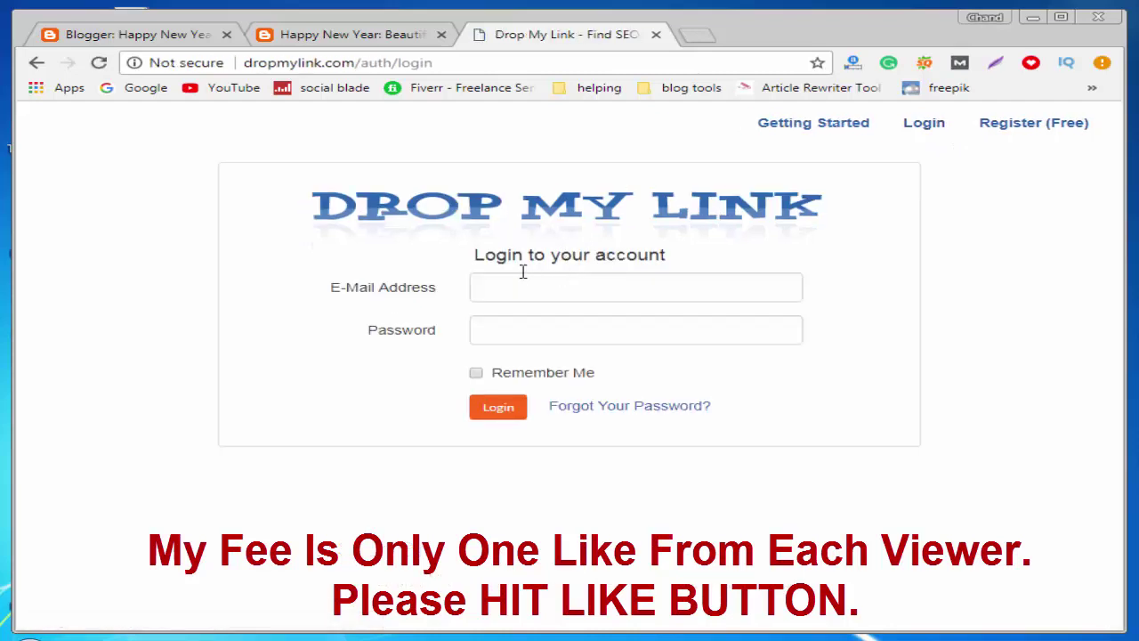
{"action": "left_click", "coordinate": [530, 282]}
{"action": "type", "text": "usm"}
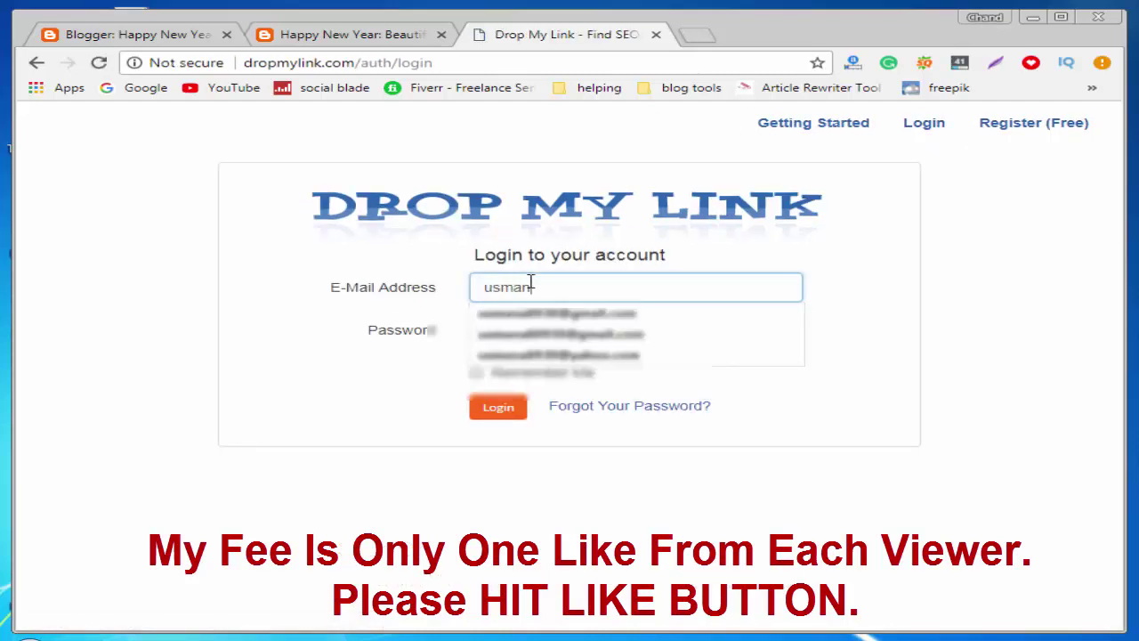
{"action": "type", "text": "an"}
{"action": "left_click", "coordinate": [557, 316]}
{"action": "left_click", "coordinate": [555, 330]}
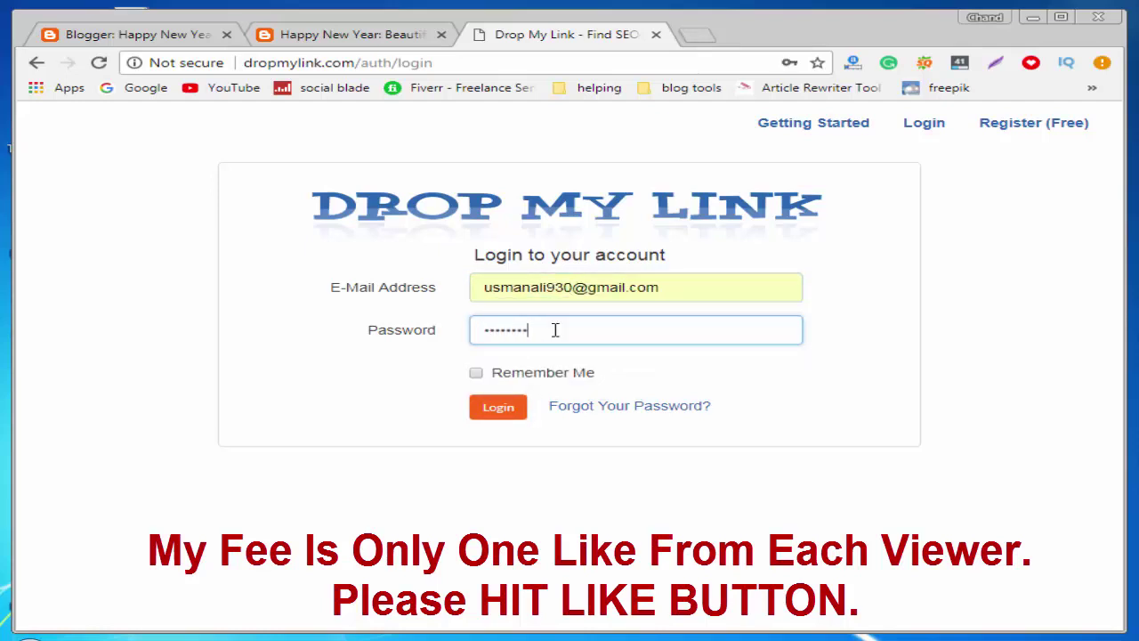
{"action": "left_click", "coordinate": [476, 373]}
{"action": "left_click", "coordinate": [495, 409]}
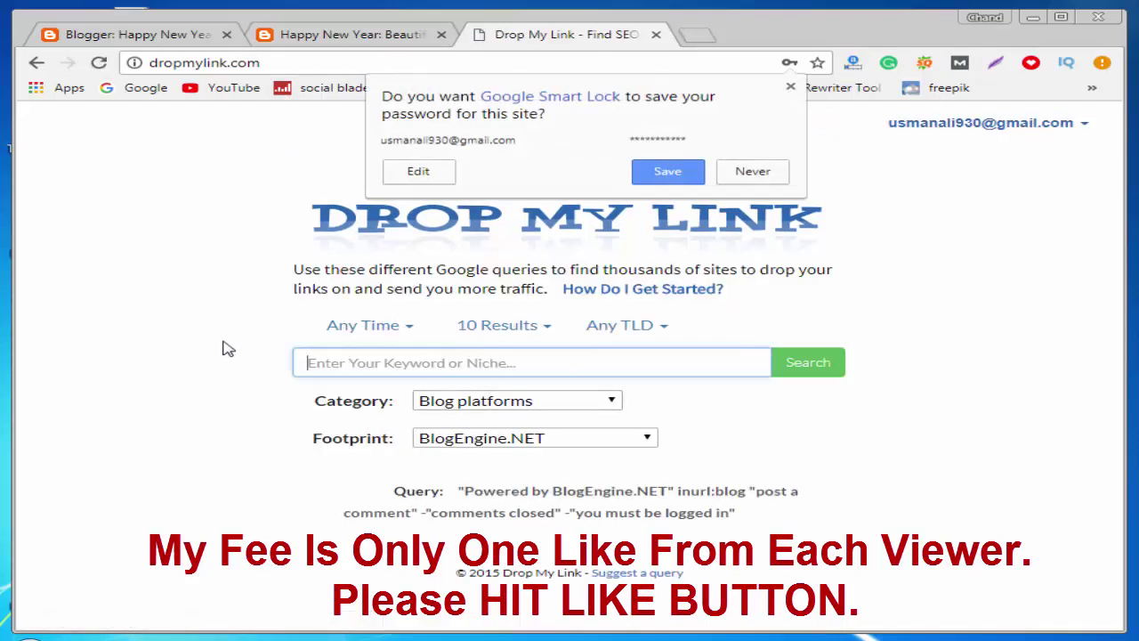
{"action": "left_click", "coordinate": [603, 196]}
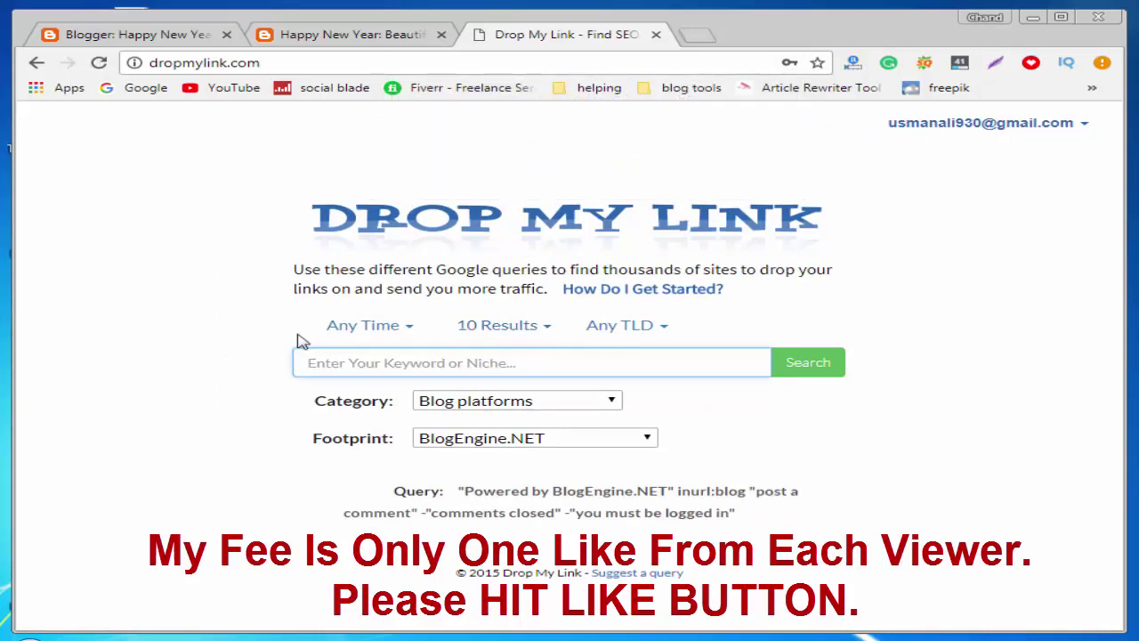
- Set the top-level domain filter to .edu, leaving the time range unchanged
{"action": "left_click", "coordinate": [392, 329]}
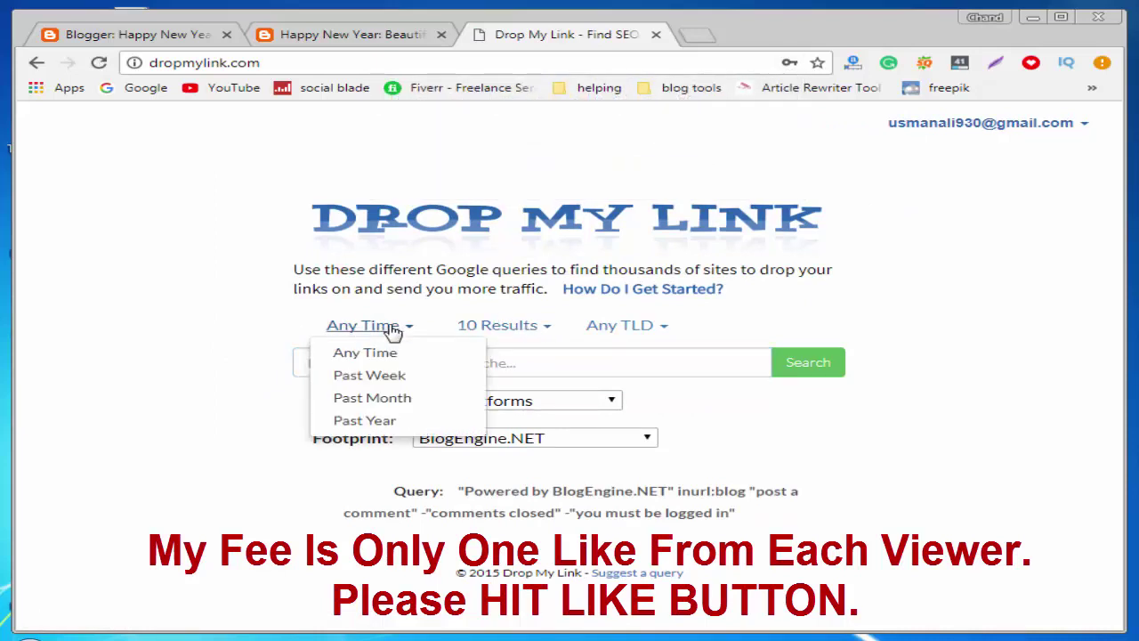
{"action": "left_click", "coordinate": [214, 331]}
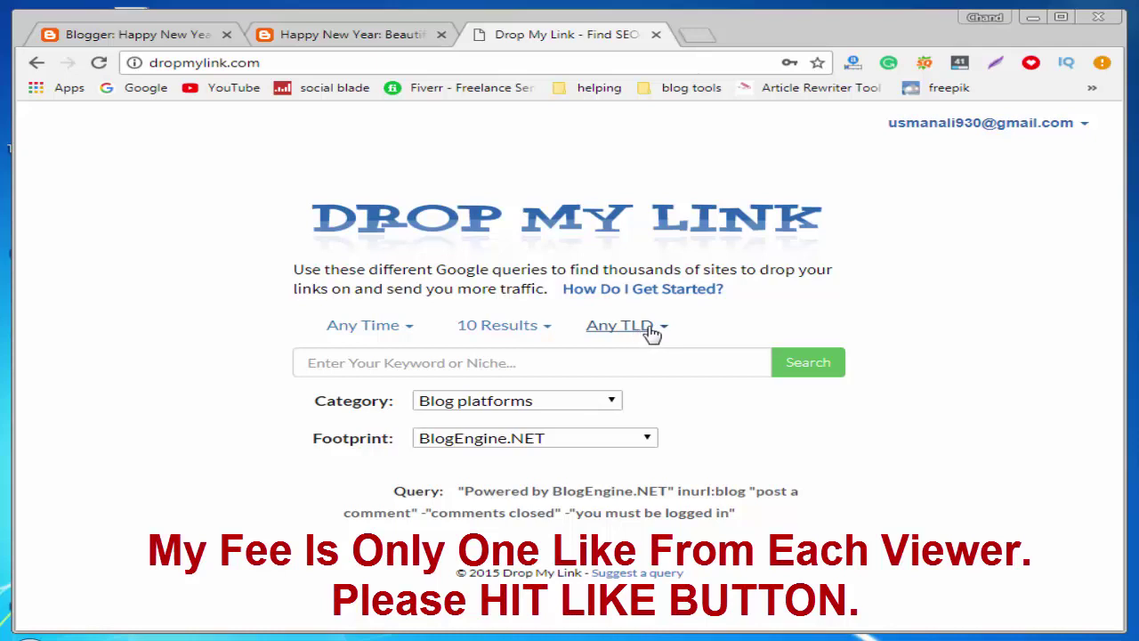
{"action": "left_click", "coordinate": [652, 331]}
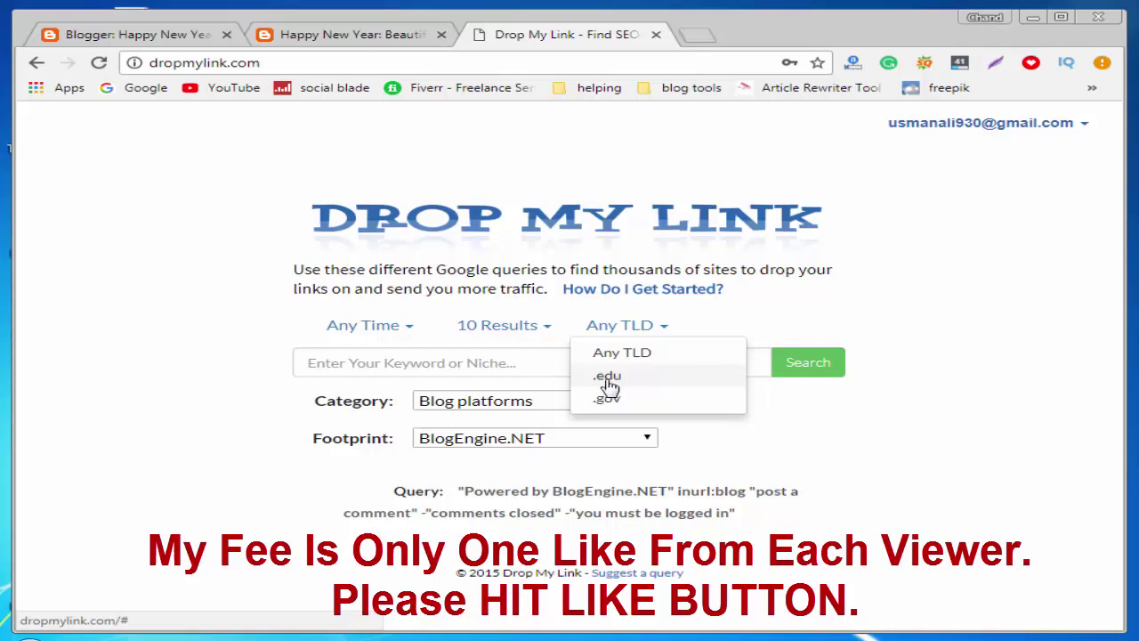
{"action": "left_click", "coordinate": [610, 378]}
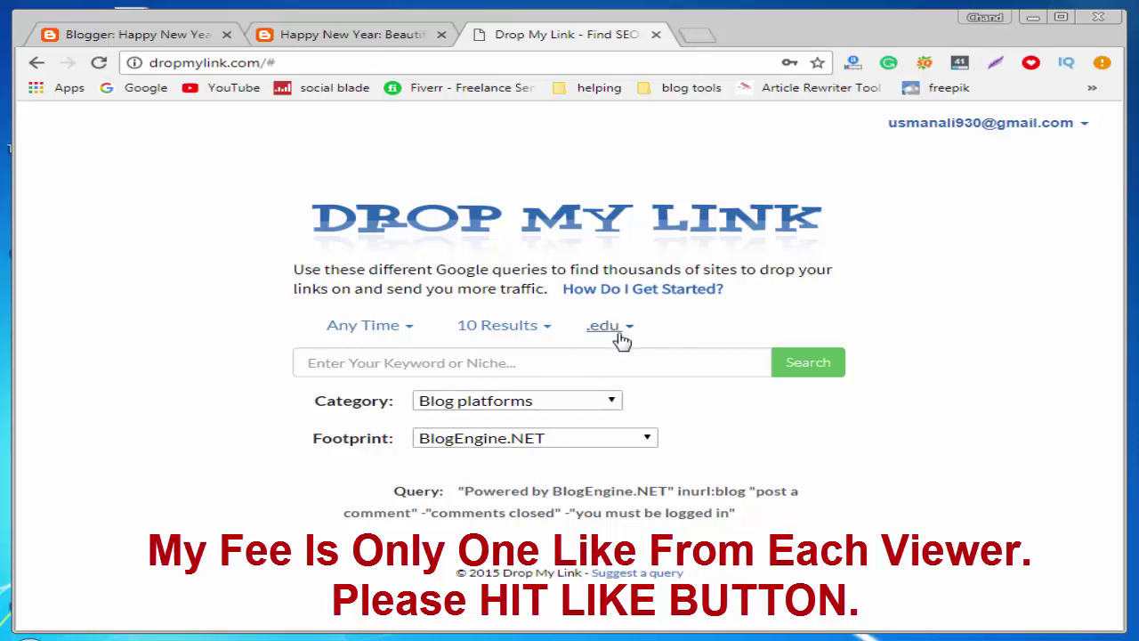
- Choose the Comment backlinks category and the Do-follow comments footprint
{"action": "left_click", "coordinate": [614, 402]}
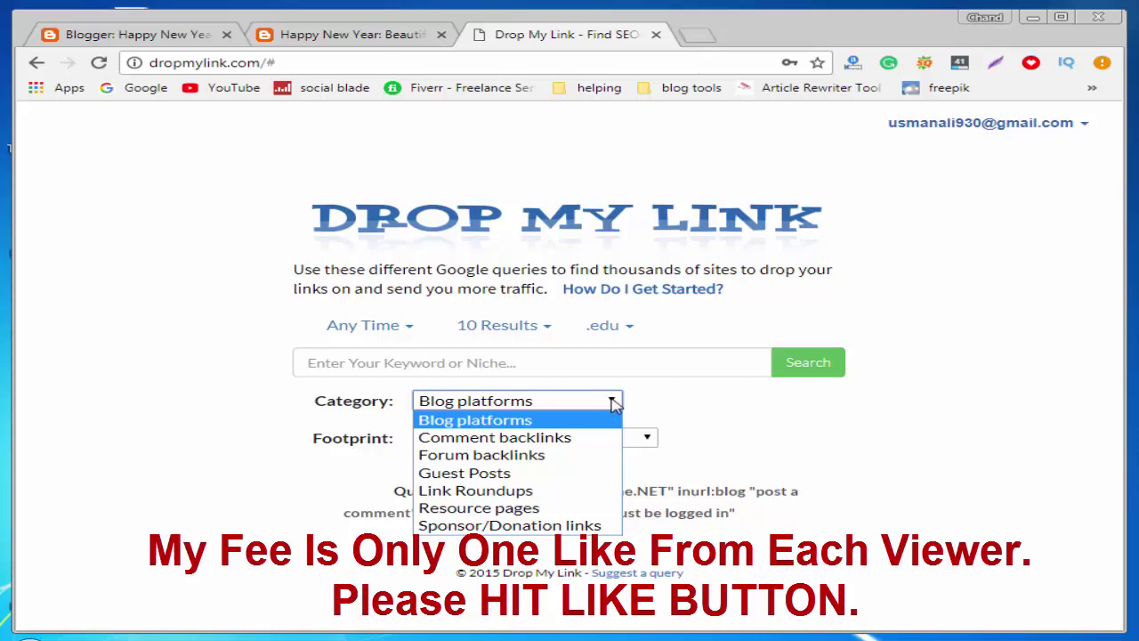
{"action": "left_click", "coordinate": [503, 437]}
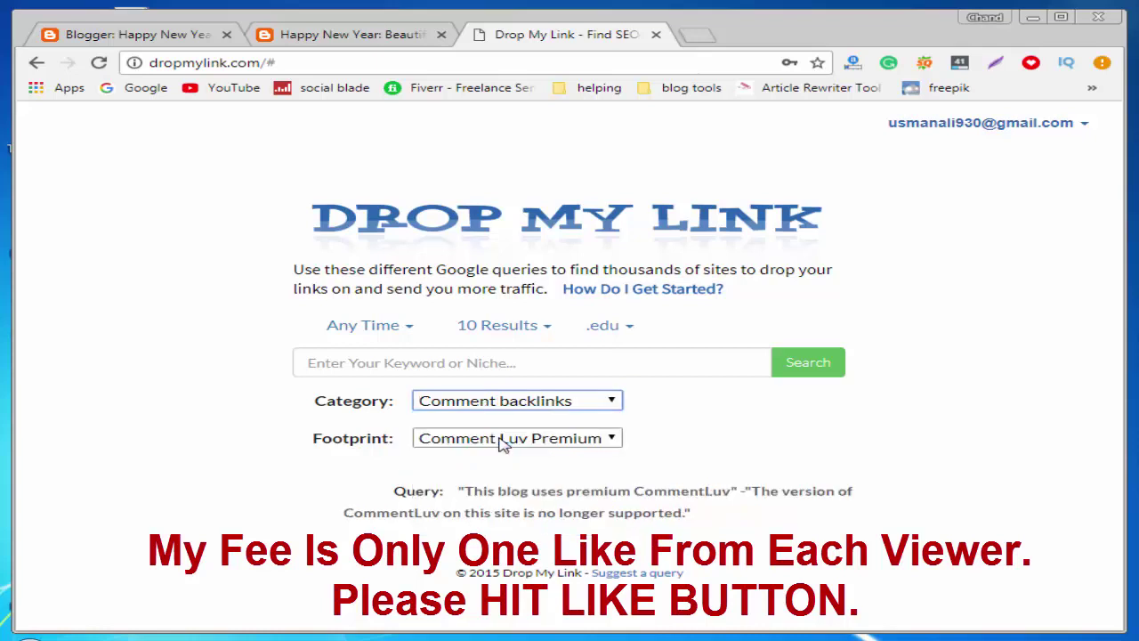
{"action": "left_click", "coordinate": [610, 439]}
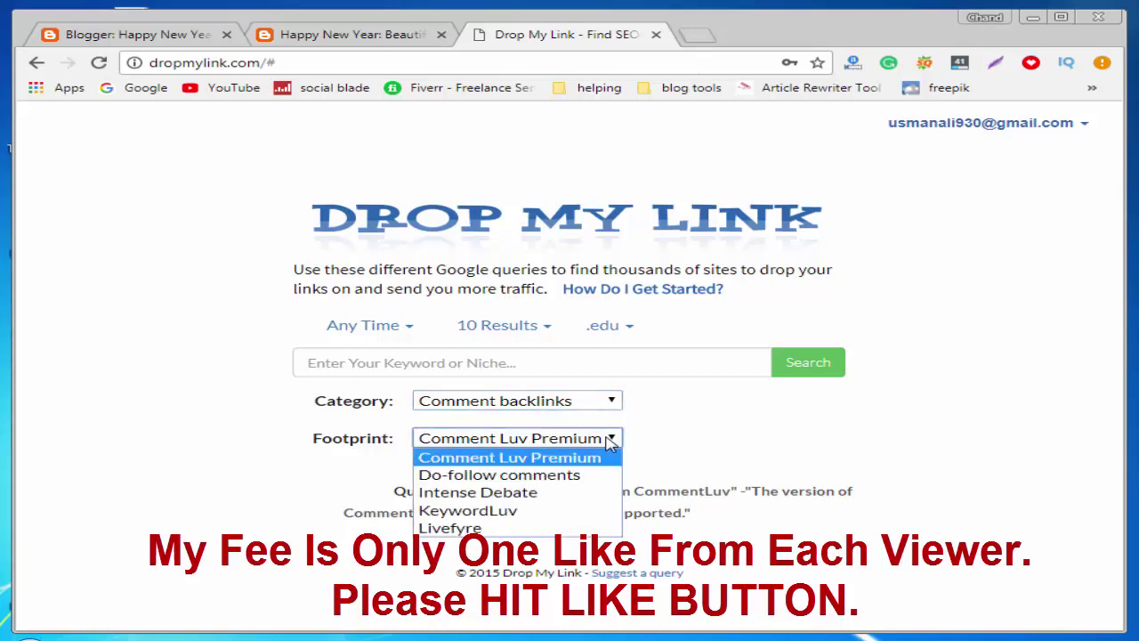
{"action": "left_click", "coordinate": [507, 476]}
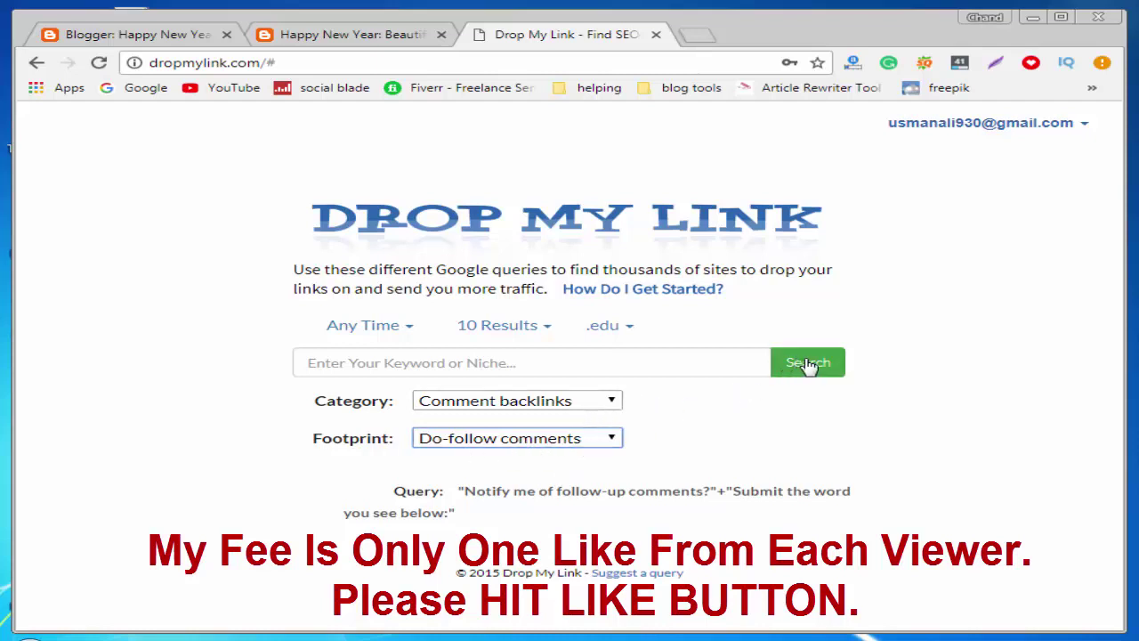
{"action": "left_click", "coordinate": [465, 360]}
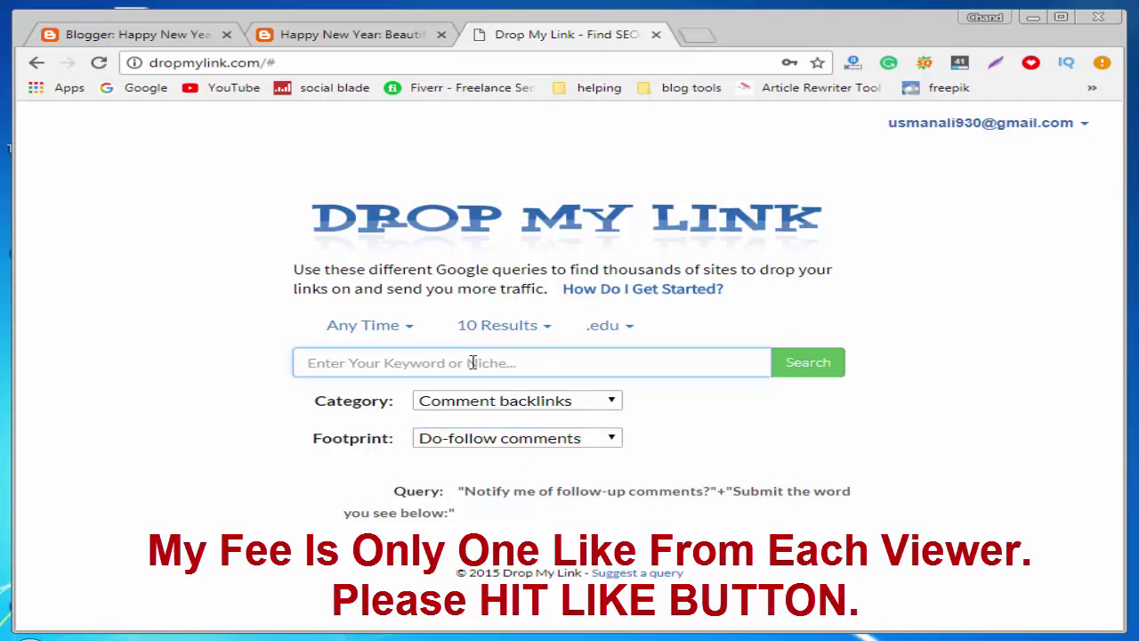
- Run the site:edu query on Google and verify the first results' .edu addresses
{"action": "left_click", "coordinate": [792, 367]}
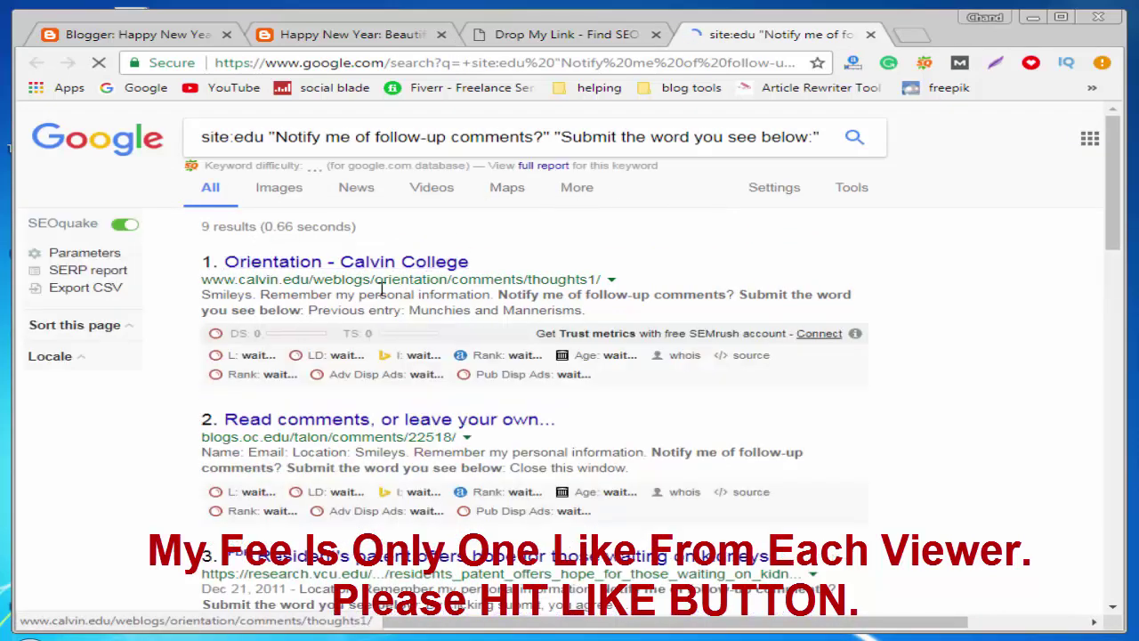
{"action": "left_click_drag", "start_coordinate": [279, 281], "coordinate": [304, 281]}
{"action": "scroll", "coordinate": [302, 282], "scroll_direction": "down", "scroll_amount": 2}
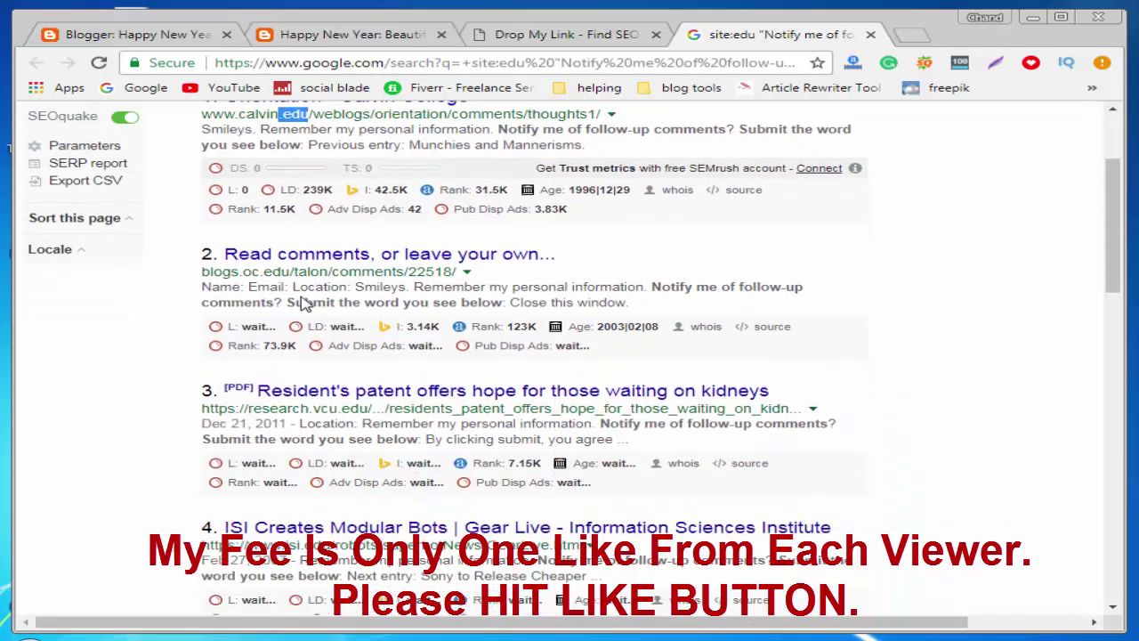
{"action": "left_click_drag", "start_coordinate": [260, 264], "coordinate": [282, 263]}
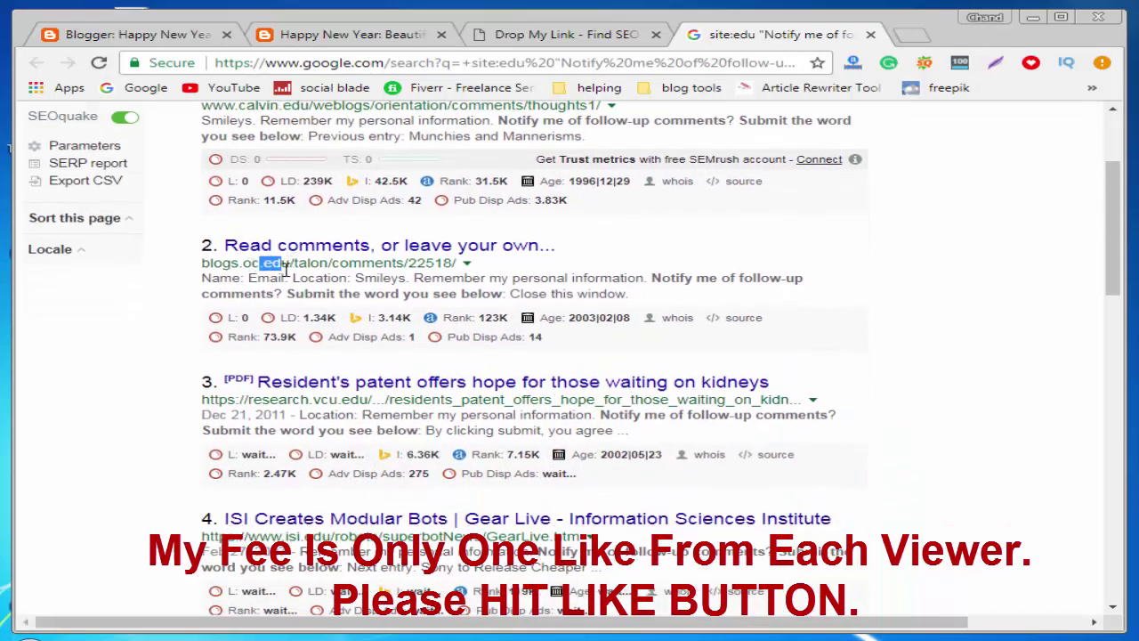
{"action": "left_click_drag", "start_coordinate": [338, 400], "coordinate": [371, 401]}
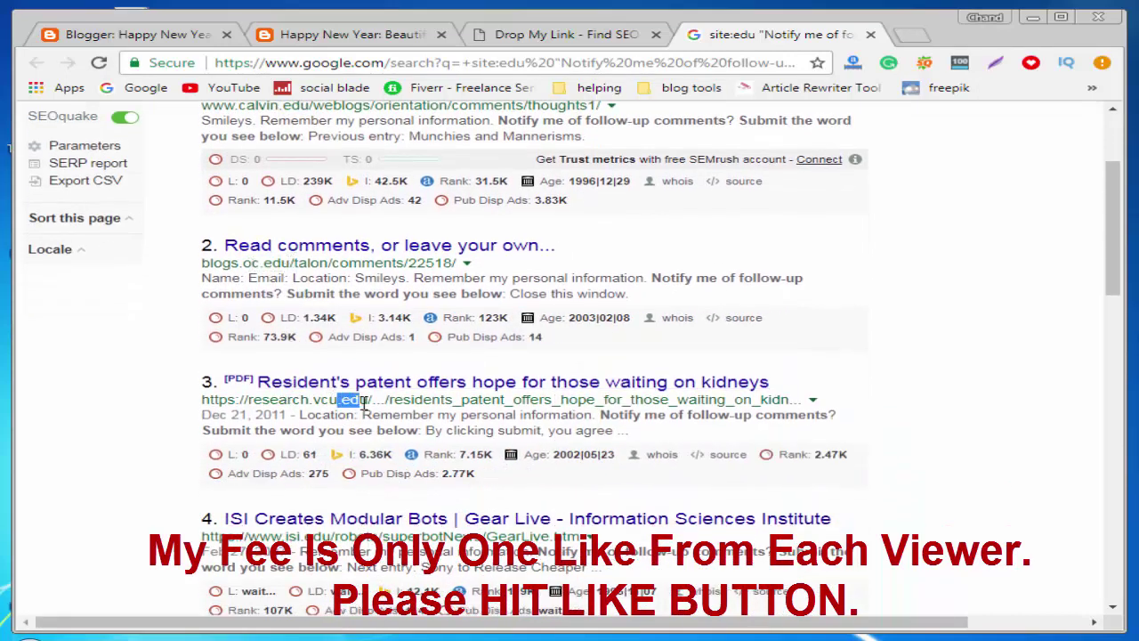
{"action": "scroll", "coordinate": [269, 377], "scroll_direction": "down", "scroll_amount": 2}
- Verify the isi.edu and fullerton.edu results, then return to Drop My Link's TLD options
{"action": "left_click_drag", "start_coordinate": [302, 364], "coordinate": [322, 365]}
{"action": "scroll", "coordinate": [40, 418], "scroll_direction": "down", "scroll_amount": 1}
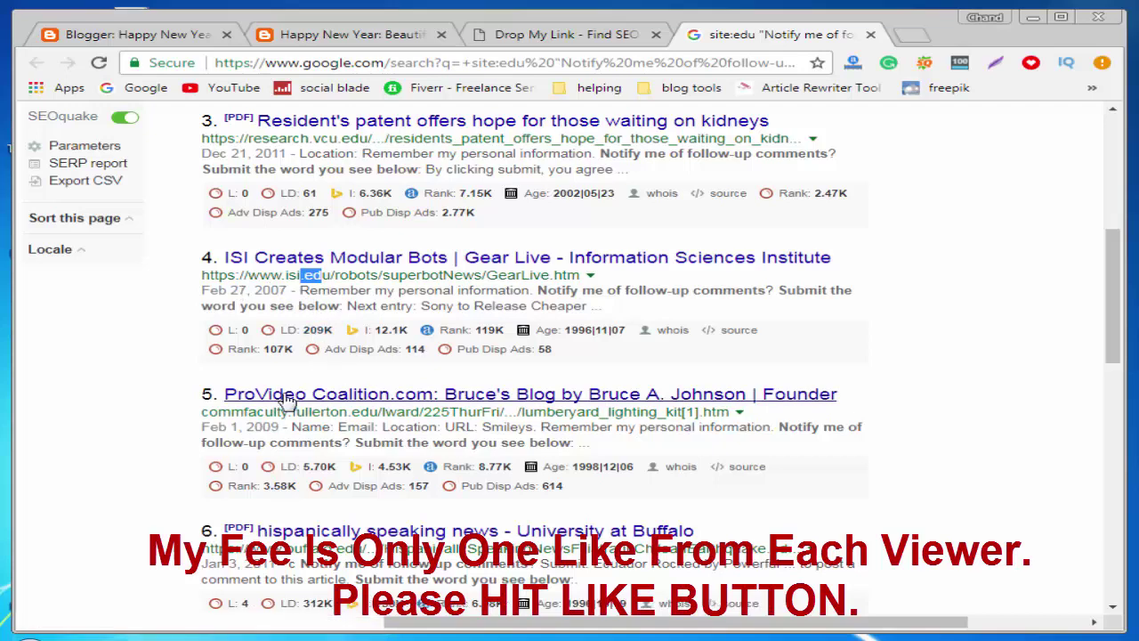
{"action": "scroll", "coordinate": [355, 386], "scroll_direction": "down", "scroll_amount": 1}
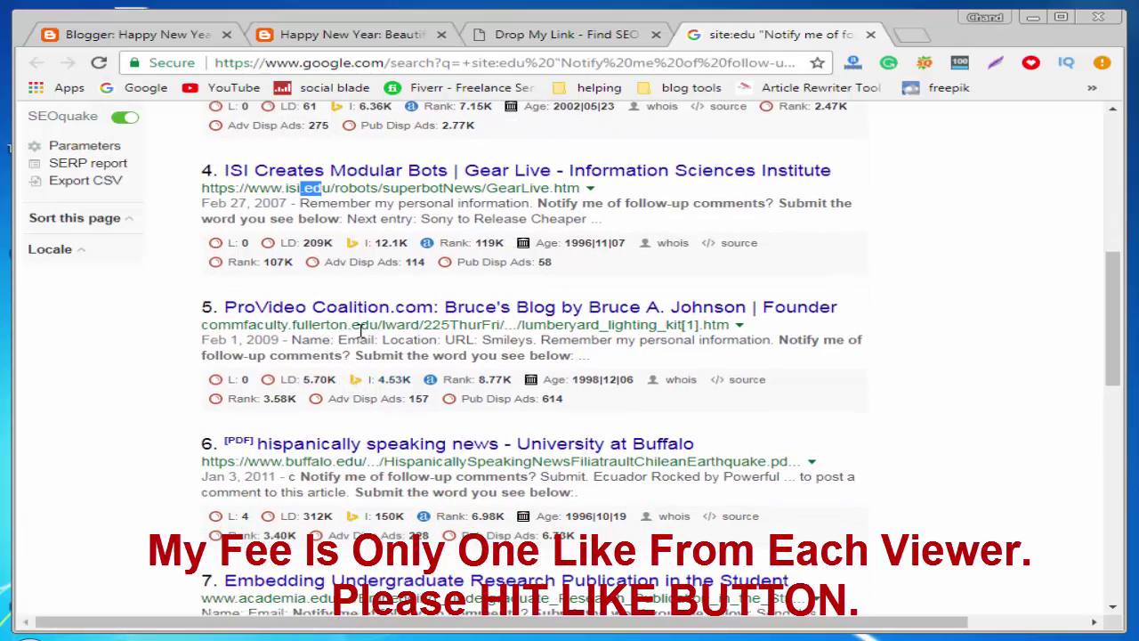
{"action": "left_click_drag", "start_coordinate": [349, 324], "coordinate": [357, 326]}
{"action": "scroll", "coordinate": [280, 463], "scroll_direction": "down", "scroll_amount": 6}
{"action": "scroll", "coordinate": [280, 463], "scroll_direction": "up", "scroll_amount": 6}
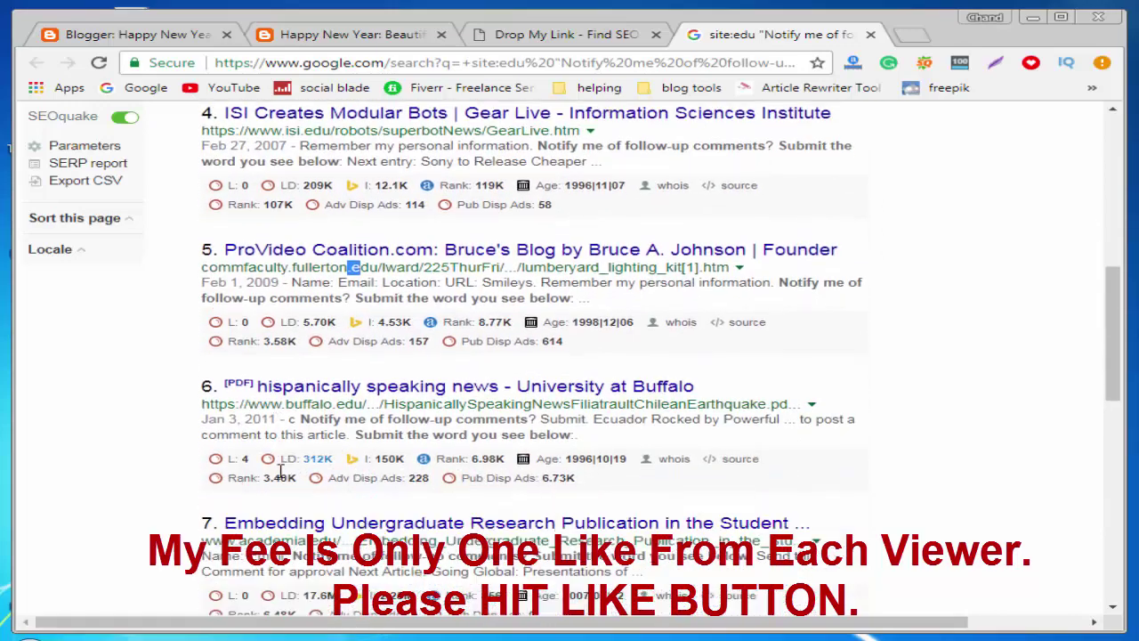
{"action": "left_click", "coordinate": [623, 34]}
{"action": "left_click", "coordinate": [608, 326]}
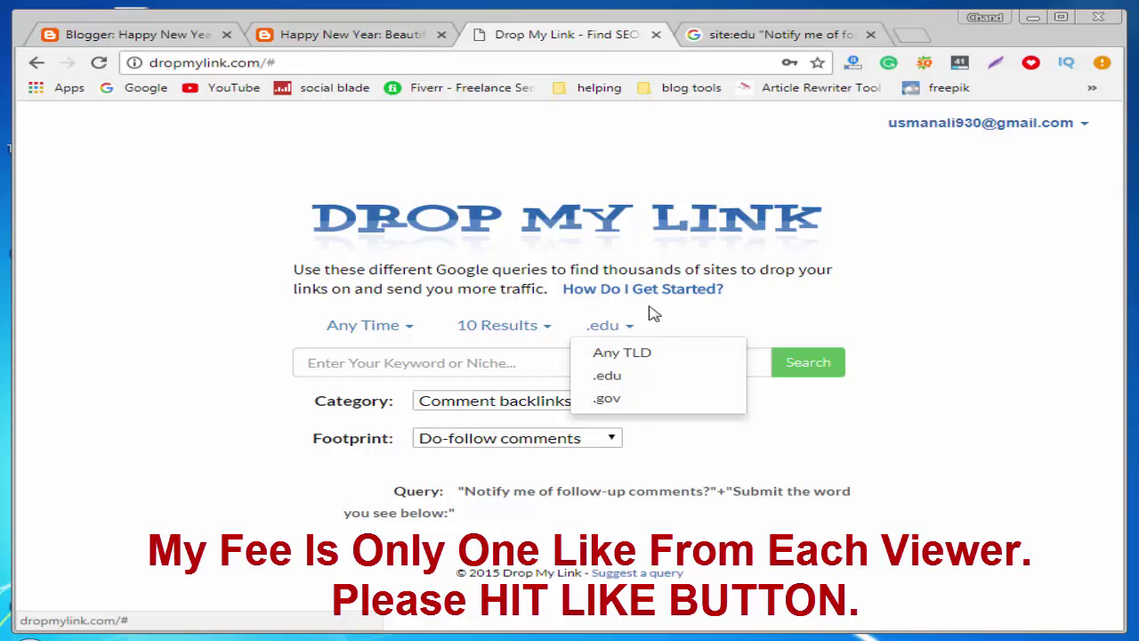
- Open the Orientation - Calvin College result in a new tab from the Google results
{"action": "left_click", "coordinate": [734, 34]}
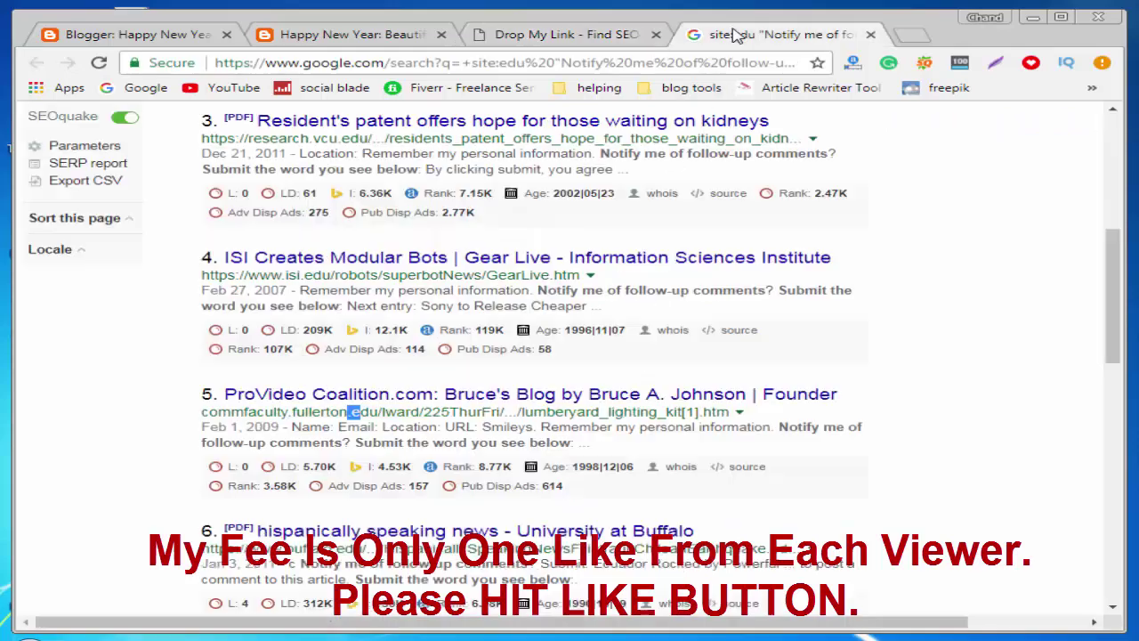
{"action": "scroll", "coordinate": [396, 283], "scroll_direction": "up", "scroll_amount": 5}
{"action": "scroll", "coordinate": [396, 283], "scroll_direction": "down", "scroll_amount": 1}
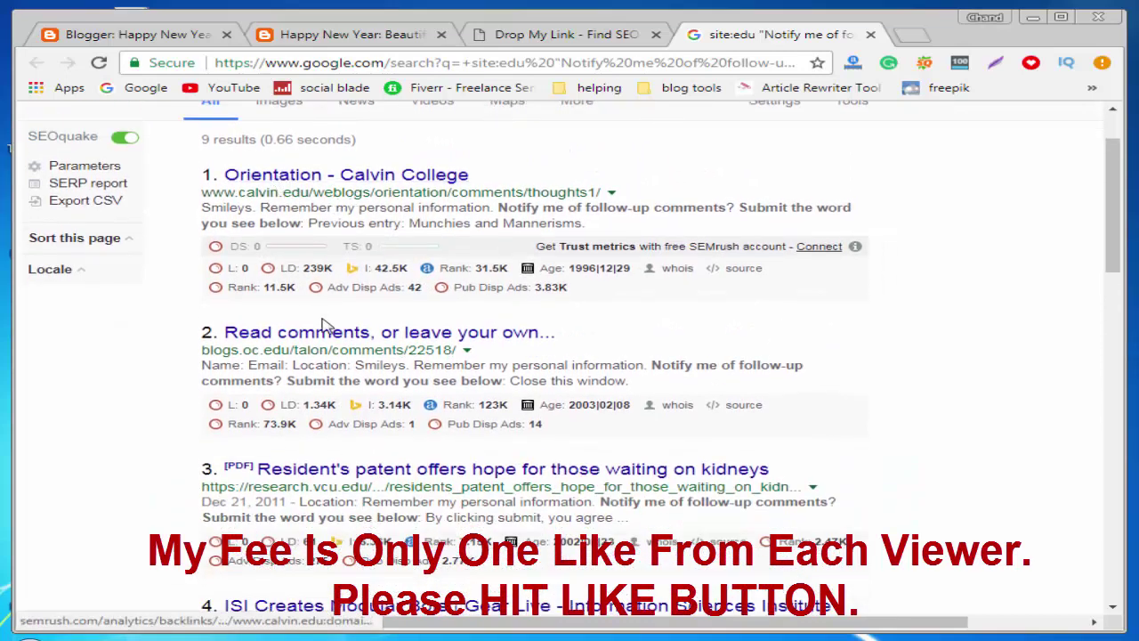
{"action": "right_click", "coordinate": [297, 174]}
{"action": "key", "text": "Escape"}
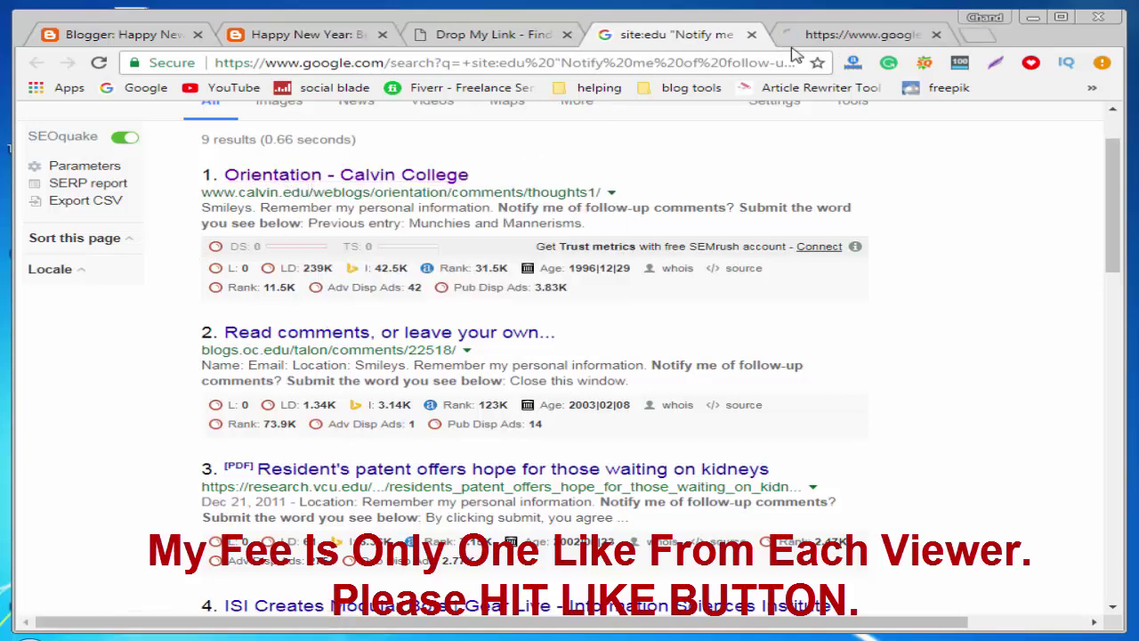
- Switch to the Calvin College Orientation page and inspect comment 10's keyboard-lessons link
{"action": "left_click", "coordinate": [832, 32]}
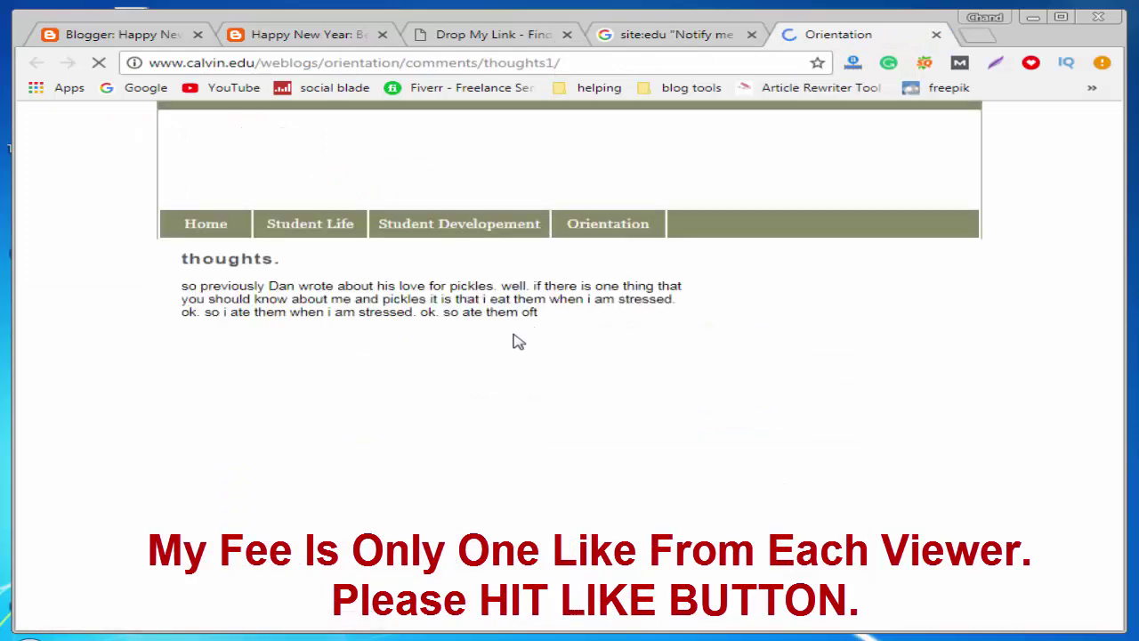
{"action": "scroll", "coordinate": [418, 432], "scroll_direction": "down", "scroll_amount": 15}
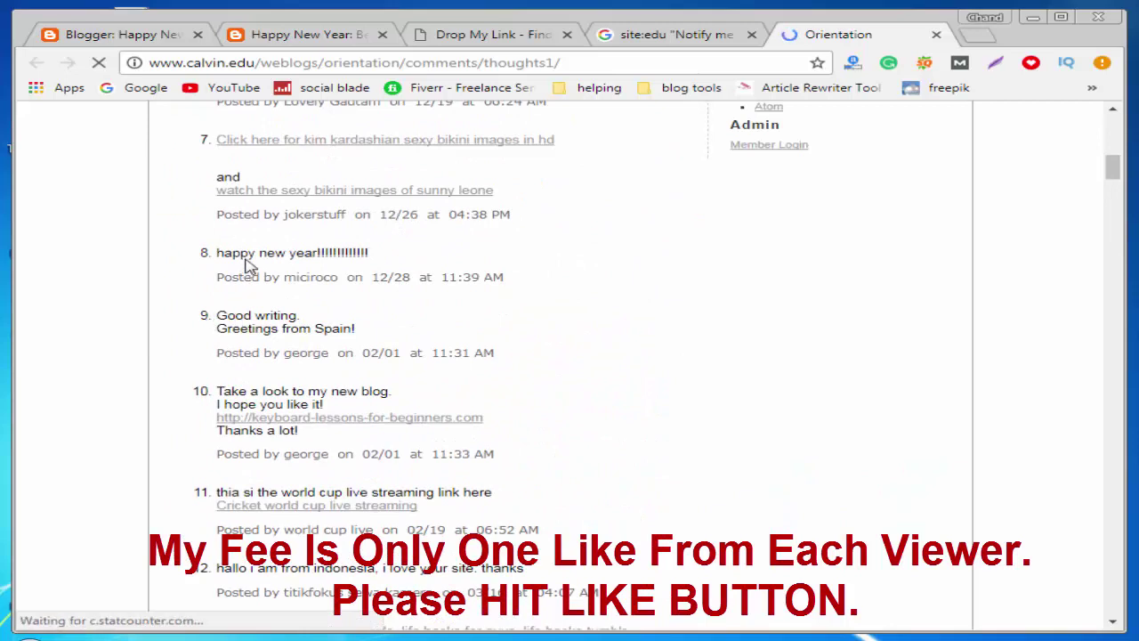
{"action": "scroll", "coordinate": [263, 374], "scroll_direction": "down", "scroll_amount": 1}
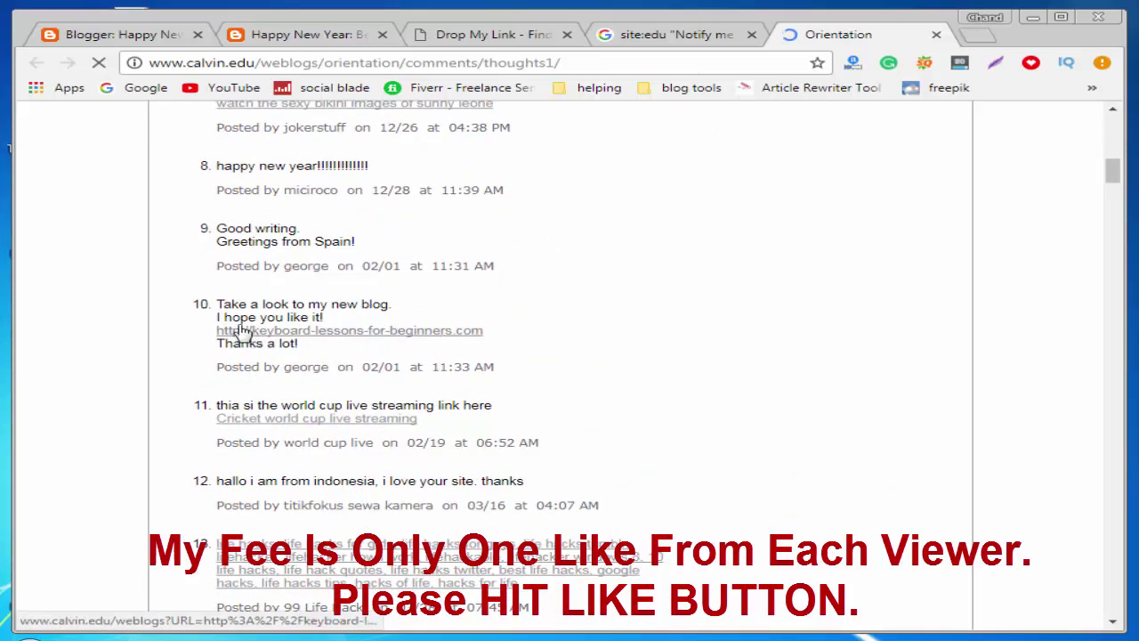
{"action": "left_click_drag", "start_coordinate": [213, 304], "coordinate": [526, 330]}
{"action": "left_click", "coordinate": [526, 330]}
{"action": "left_click_drag", "start_coordinate": [210, 337], "coordinate": [474, 341]}
{"action": "left_click", "coordinate": [436, 478]}
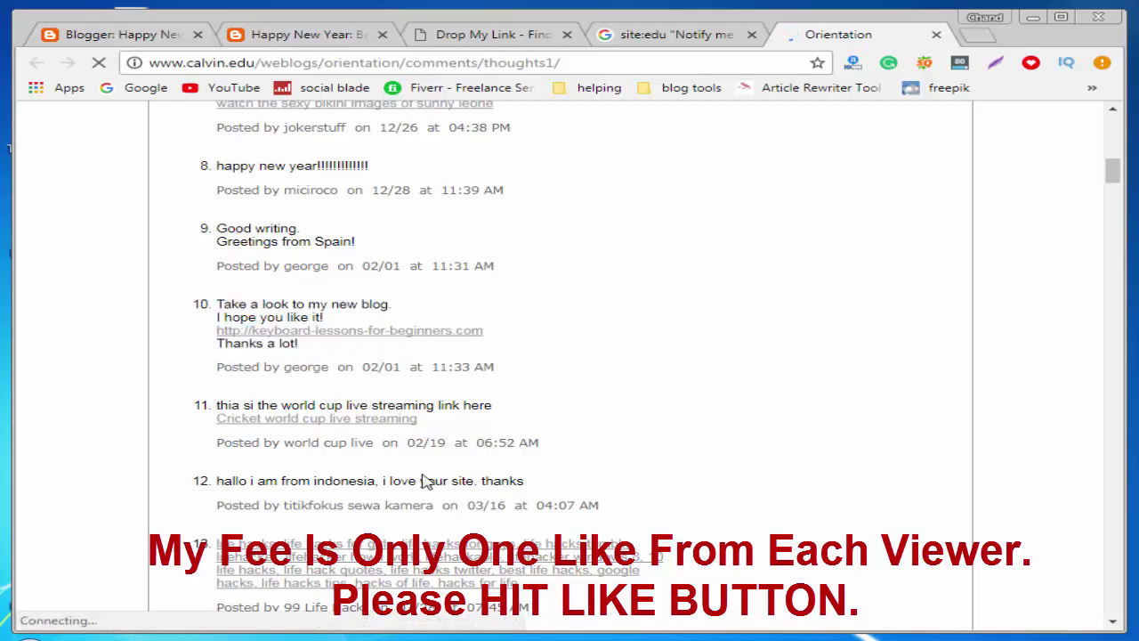
- Scroll past the comments, checking an Obat Kista Bartholin link, down to the comment form
{"action": "scroll", "coordinate": [356, 445], "scroll_direction": "down", "scroll_amount": 3}
{"action": "scroll", "coordinate": [267, 418], "scroll_direction": "down", "scroll_amount": 20}
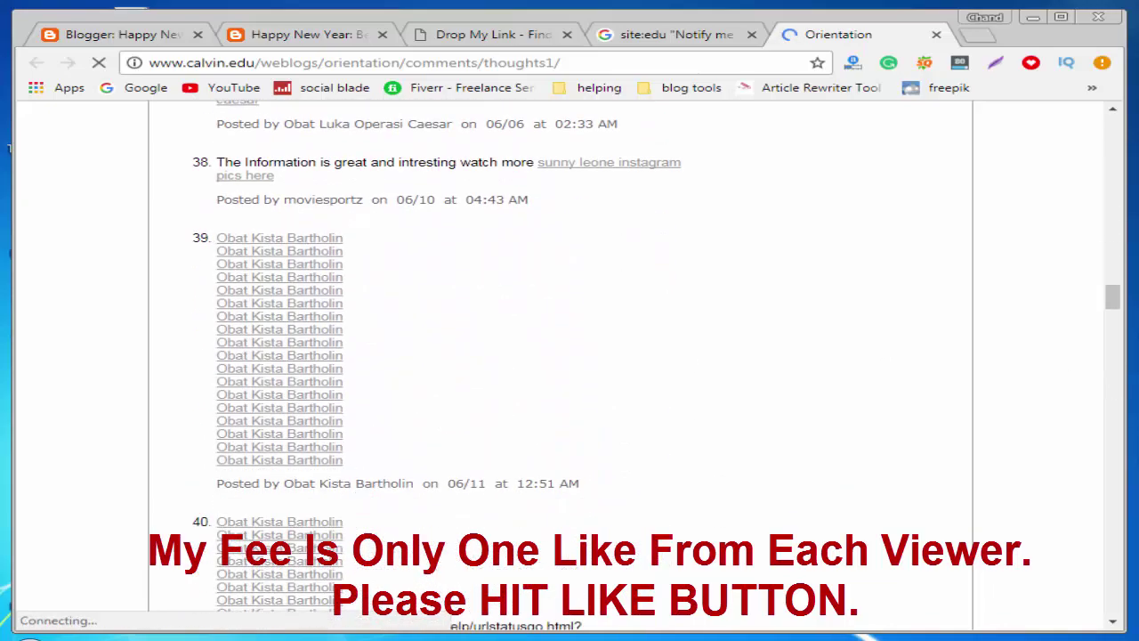
{"action": "left_click_drag", "start_coordinate": [1115, 300], "coordinate": [1114, 325]}
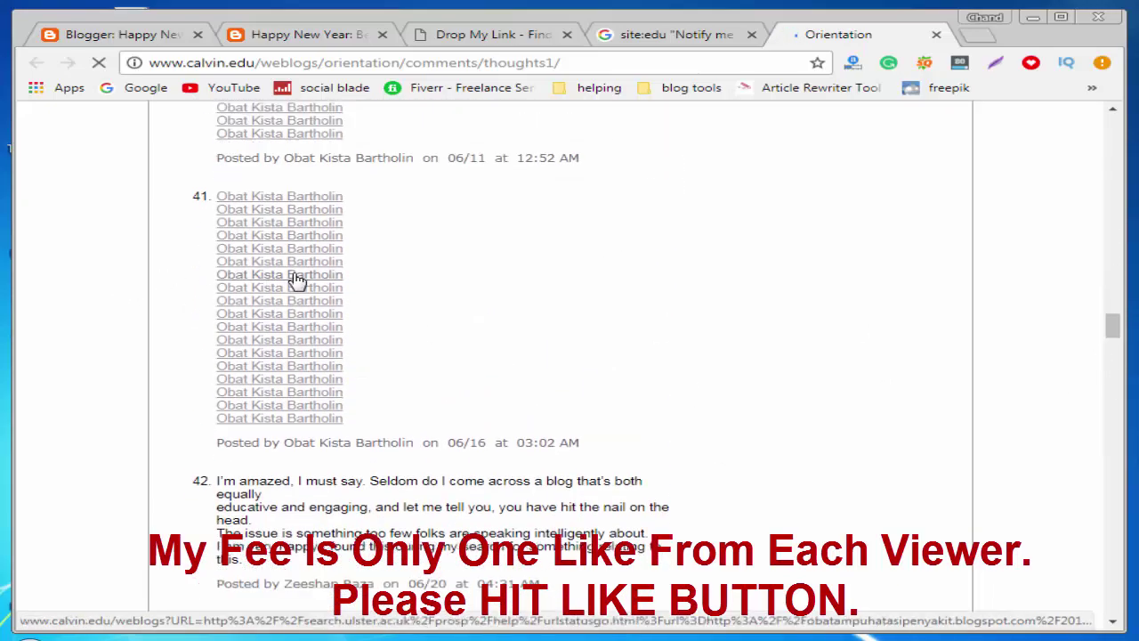
{"action": "right_click", "coordinate": [275, 226]}
{"action": "scroll", "coordinate": [344, 332], "scroll_direction": "up", "scroll_amount": 6}
{"action": "scroll", "coordinate": [394, 362], "scroll_direction": "down", "scroll_amount": 2}
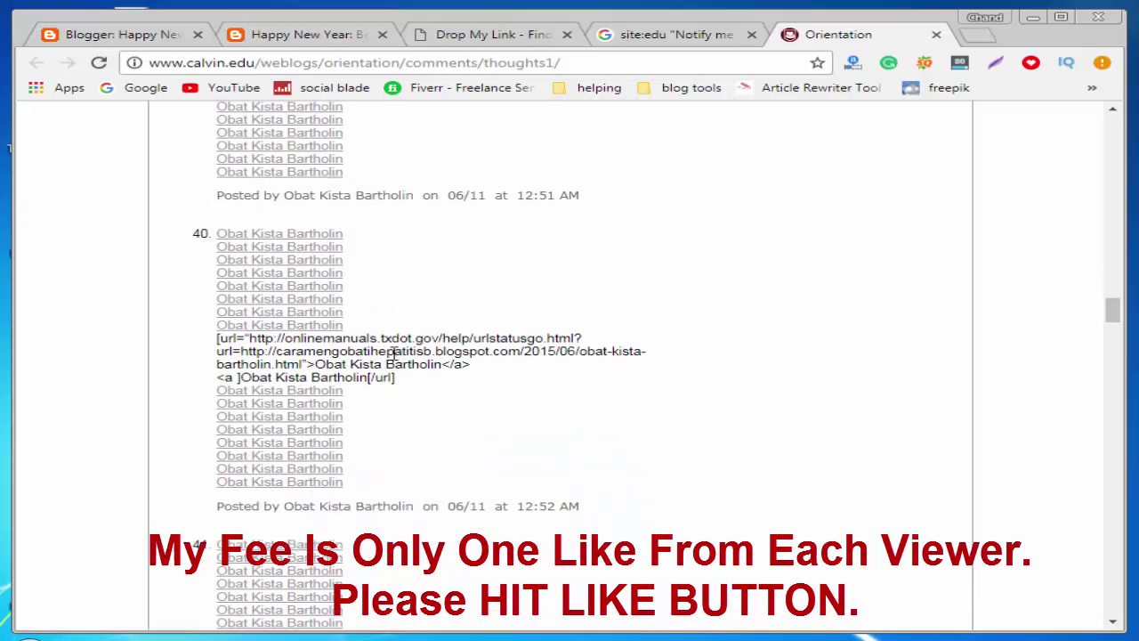
{"action": "scroll", "coordinate": [368, 377], "scroll_direction": "down", "scroll_amount": 15}
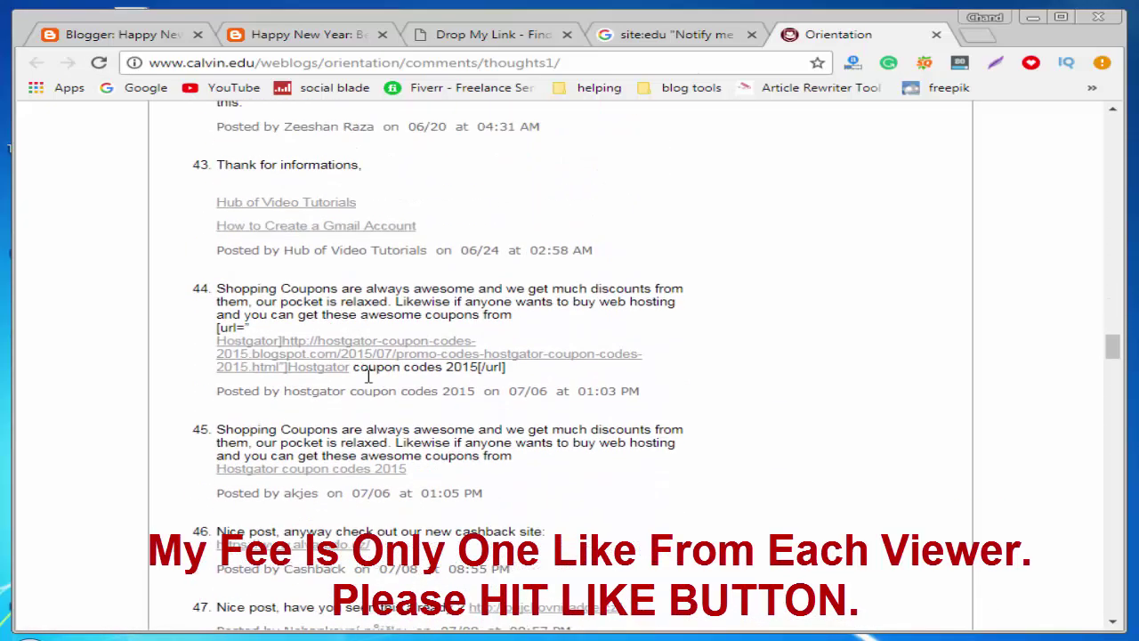
{"action": "scroll", "coordinate": [367, 377], "scroll_direction": "down", "scroll_amount": 5}
{"action": "left_click_drag", "start_coordinate": [1113, 419], "coordinate": [1123, 608]}
{"action": "scroll", "coordinate": [521, 326], "scroll_direction": "up", "scroll_amount": 3}
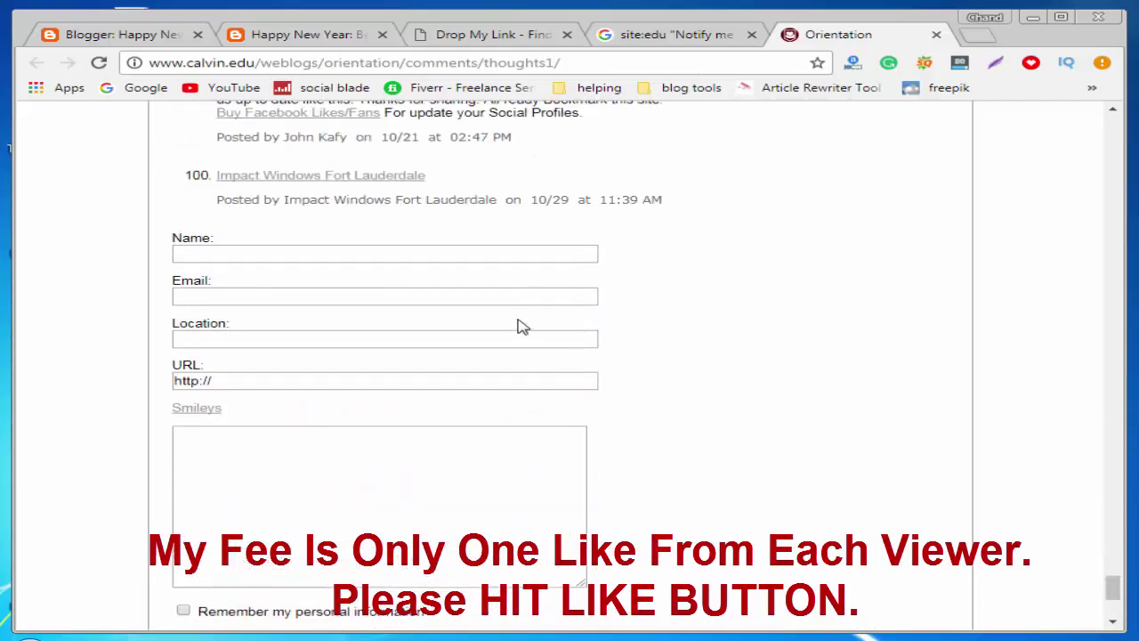
- Enter 'Happy New Year 2018 Images' in the comment form's Name field
{"action": "left_click", "coordinate": [351, 255]}
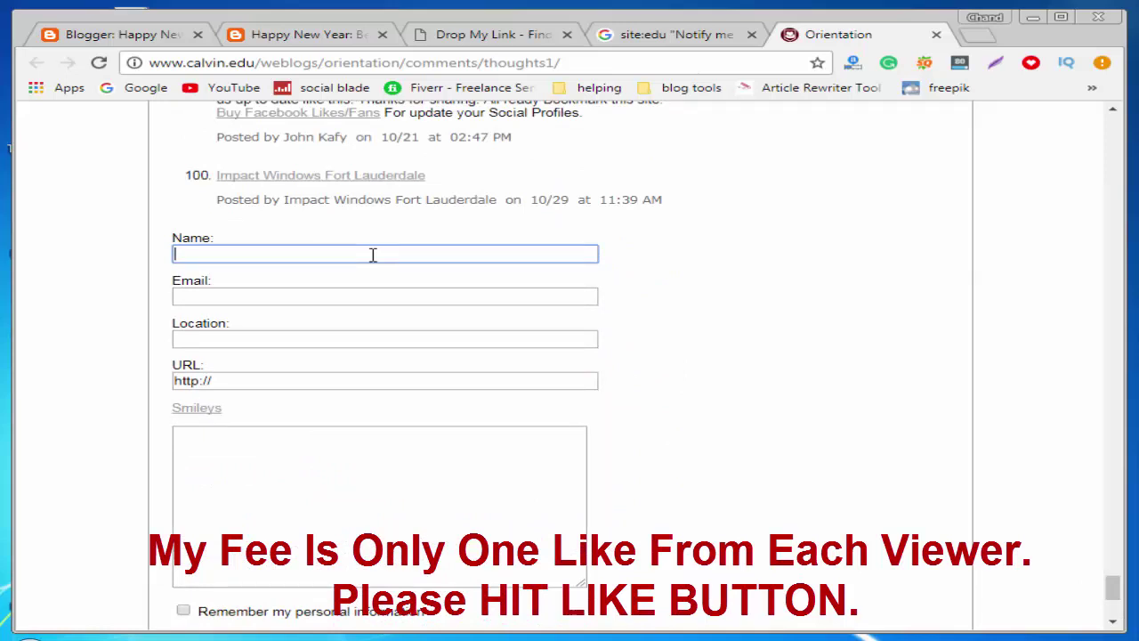
{"action": "type", "text": "Happy Nw"}
{"action": "key", "text": "BackSpace"}
{"action": "key", "text": "BackSpace"}
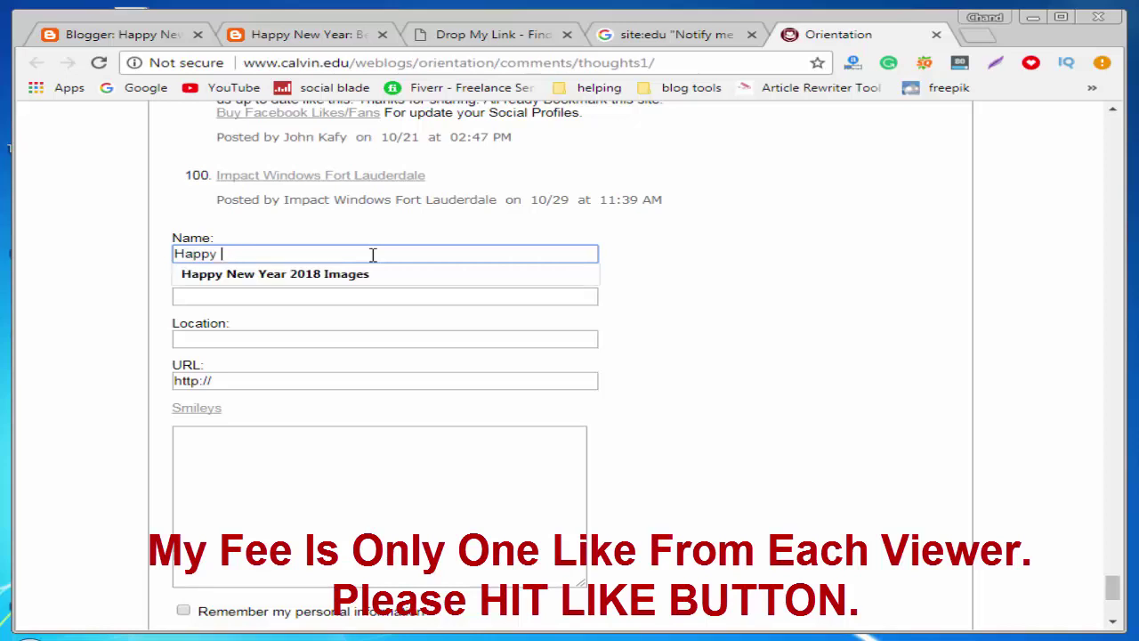
{"action": "left_click", "coordinate": [356, 276]}
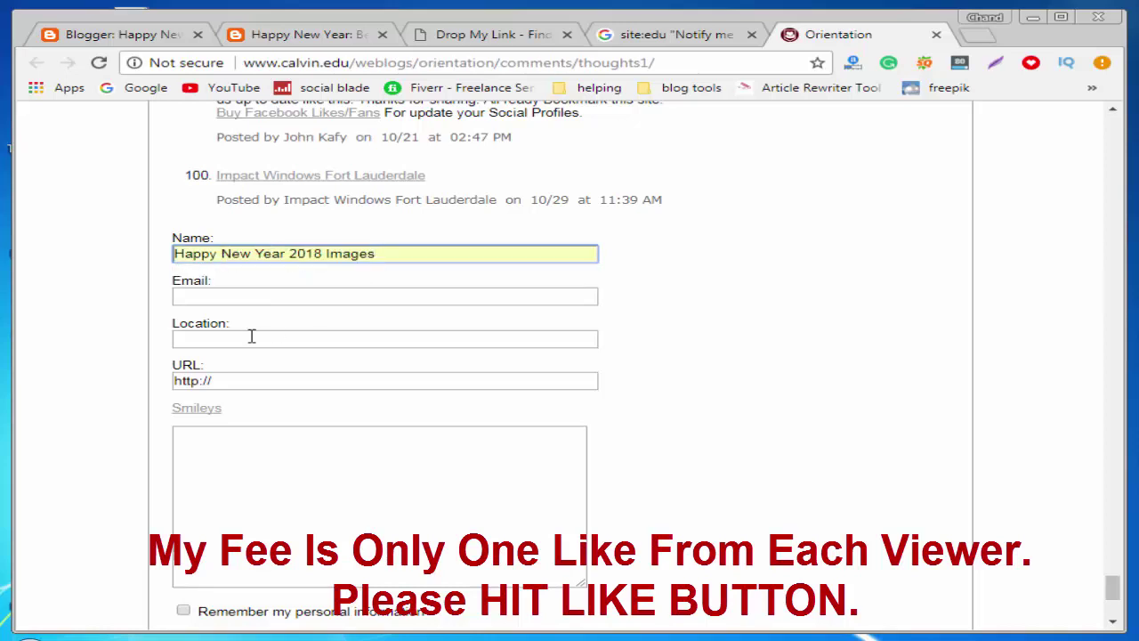
{"action": "left_click", "coordinate": [253, 296]}
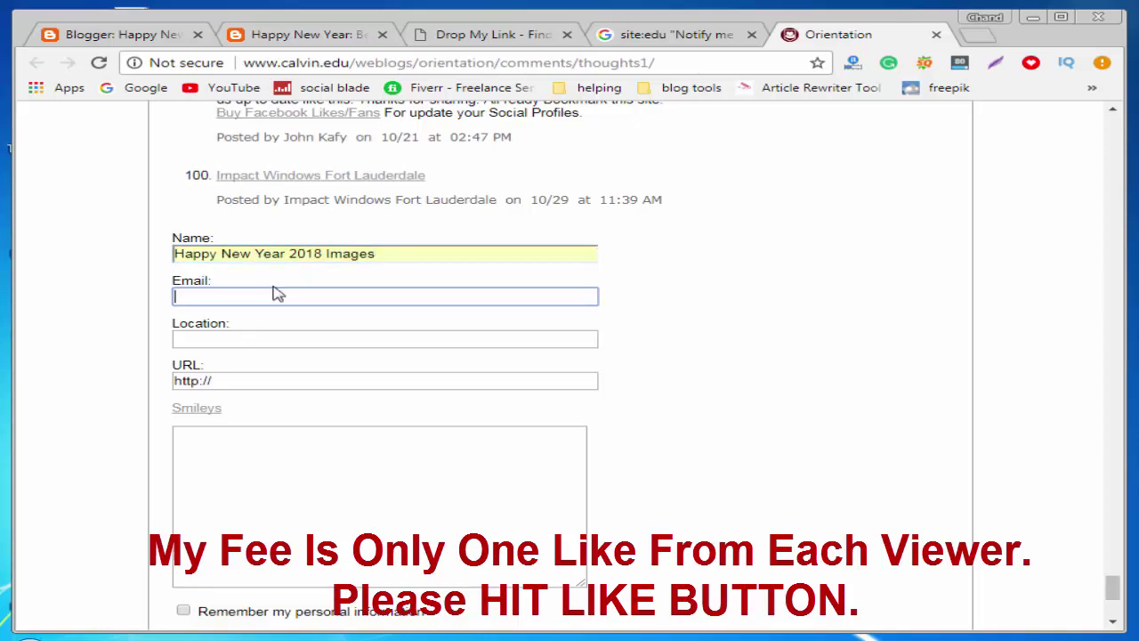
- Delete that name and enter a replacement name in the Name field
{"action": "left_click_drag", "start_coordinate": [383, 256], "coordinate": [173, 255]}
{"action": "left_click", "coordinate": [406, 253]}
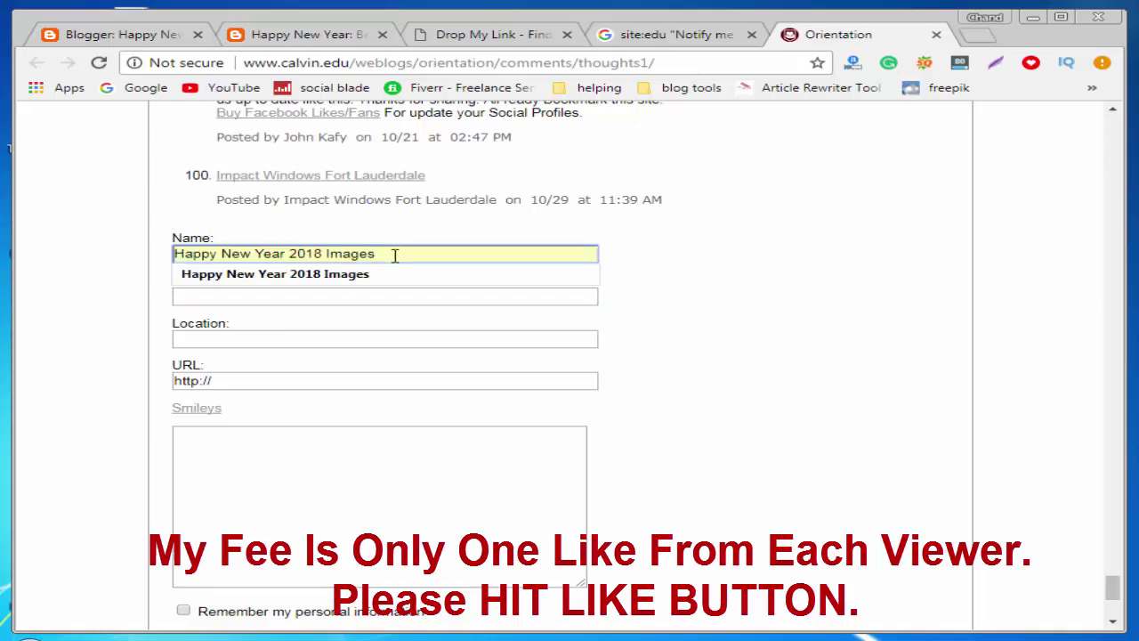
{"action": "left_click_drag", "start_coordinate": [380, 254], "coordinate": [173, 254]}
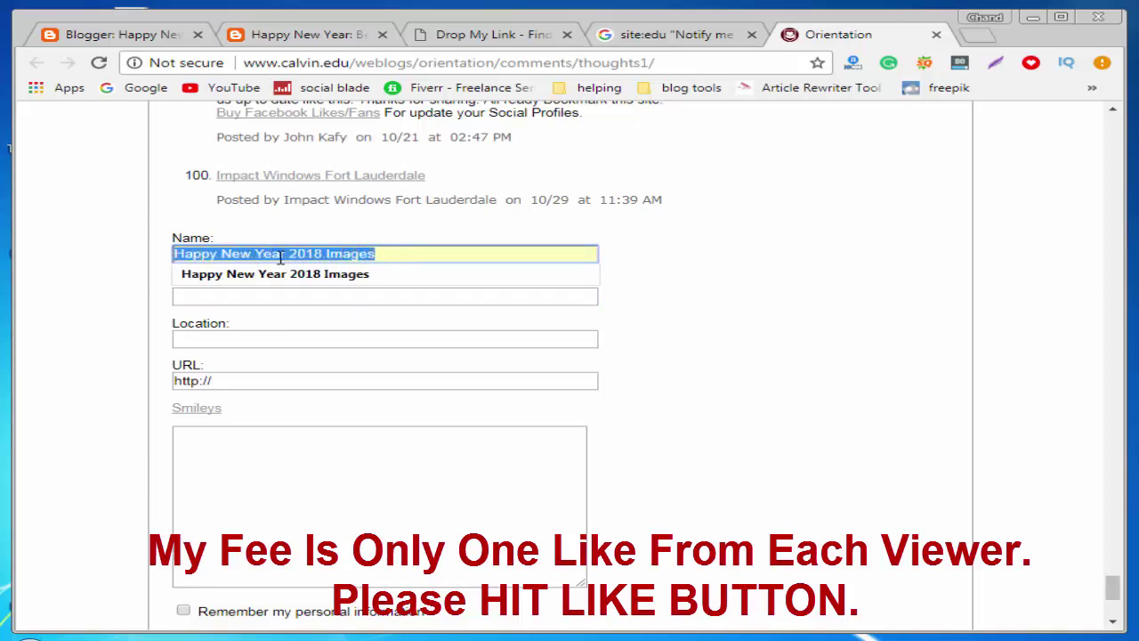
{"action": "left_click", "coordinate": [403, 255]}
{"action": "left_click_drag", "start_coordinate": [401, 253], "coordinate": [173, 253]}
{"action": "left_click", "coordinate": [402, 257]}
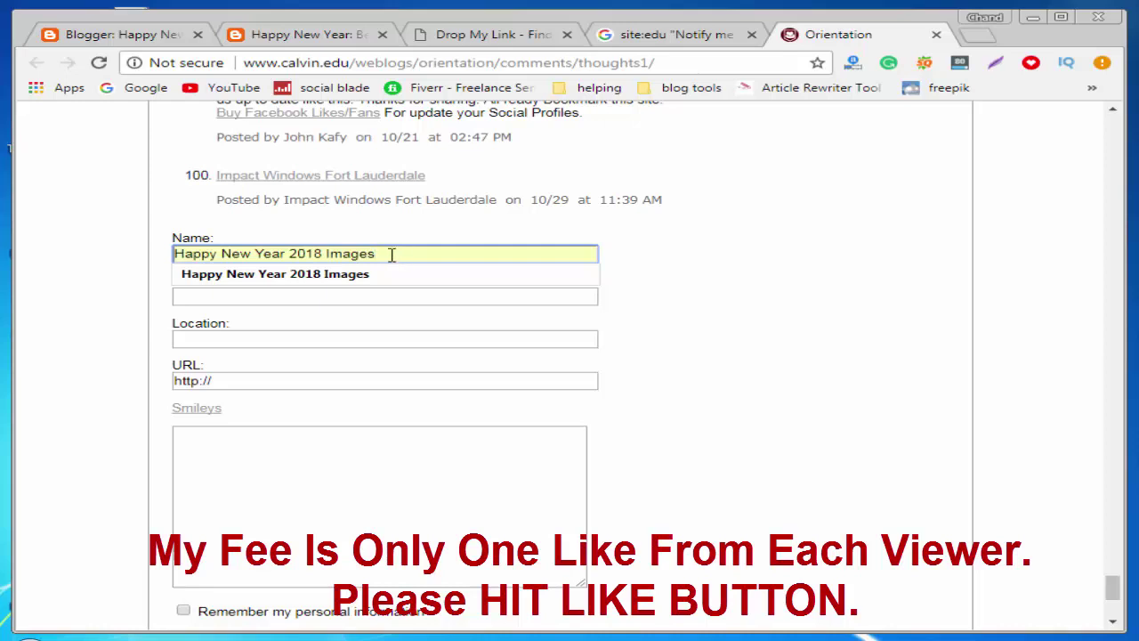
{"action": "left_click_drag", "start_coordinate": [391, 254], "coordinate": [103, 261]}
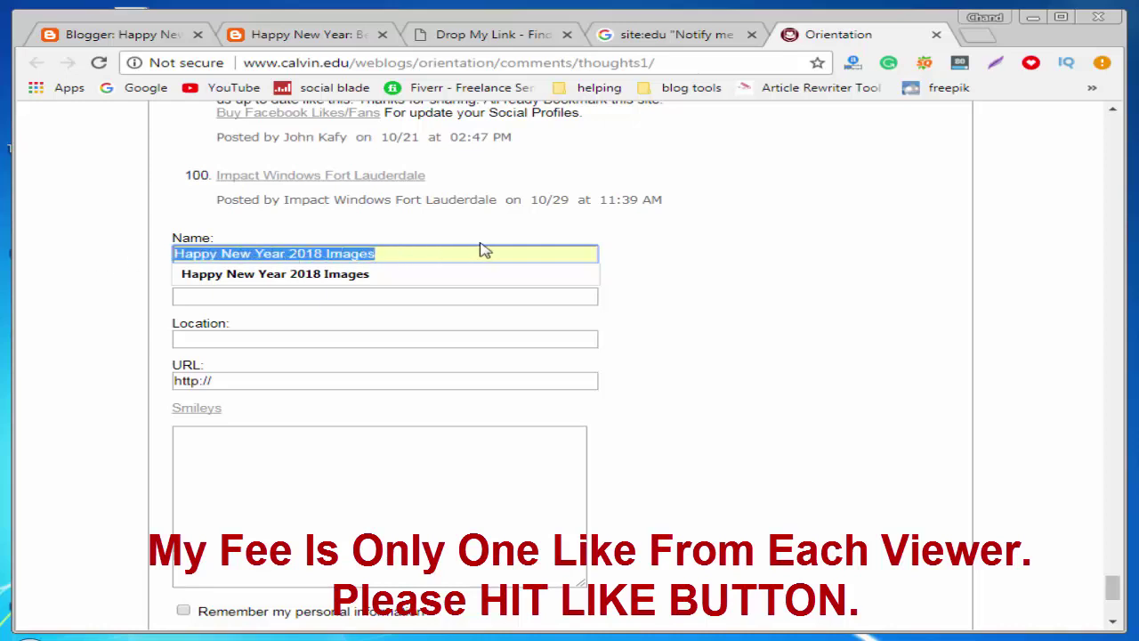
{"action": "key", "text": "BackSpace"}
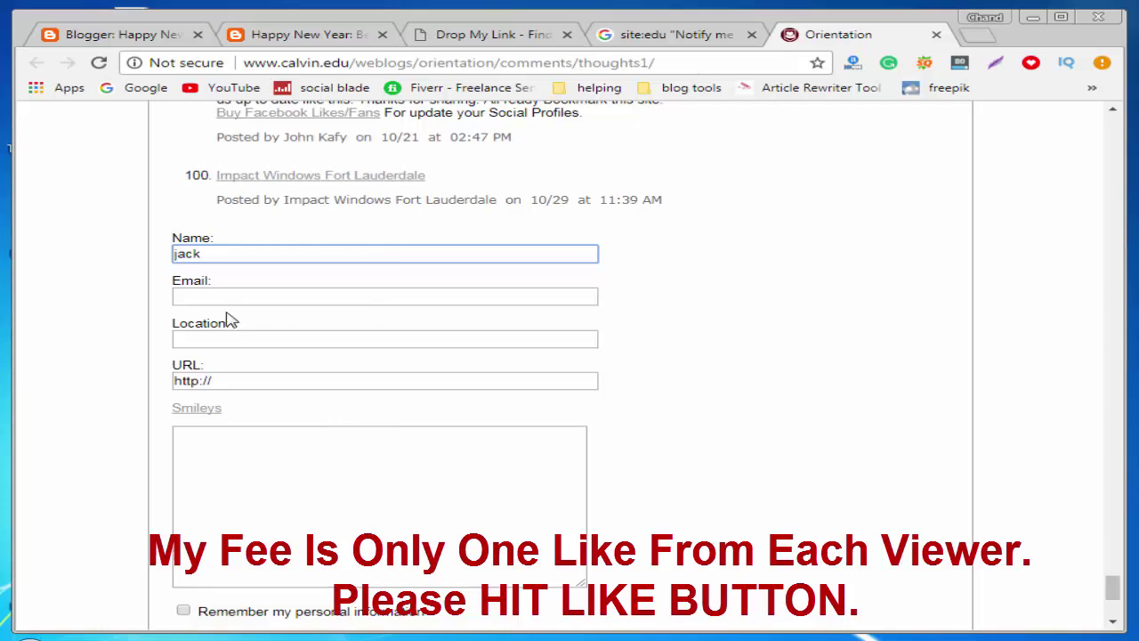
{"action": "left_click_drag", "start_coordinate": [216, 253], "coordinate": [152, 257]}
{"action": "left_click", "coordinate": [259, 304]}
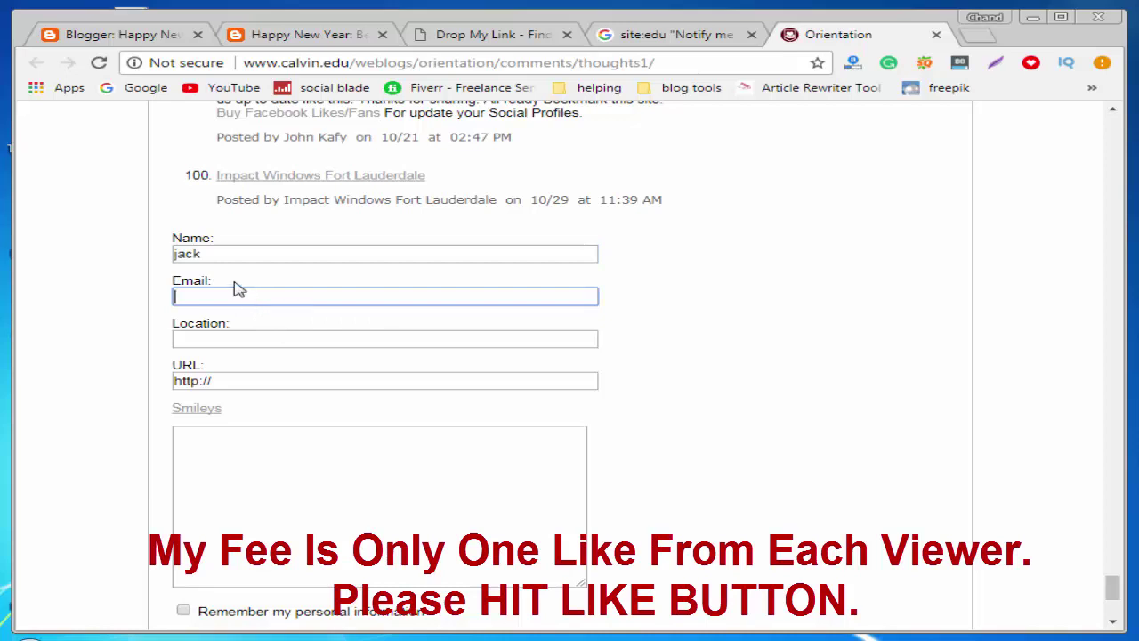
{"action": "left_click_drag", "start_coordinate": [229, 254], "coordinate": [176, 253]}
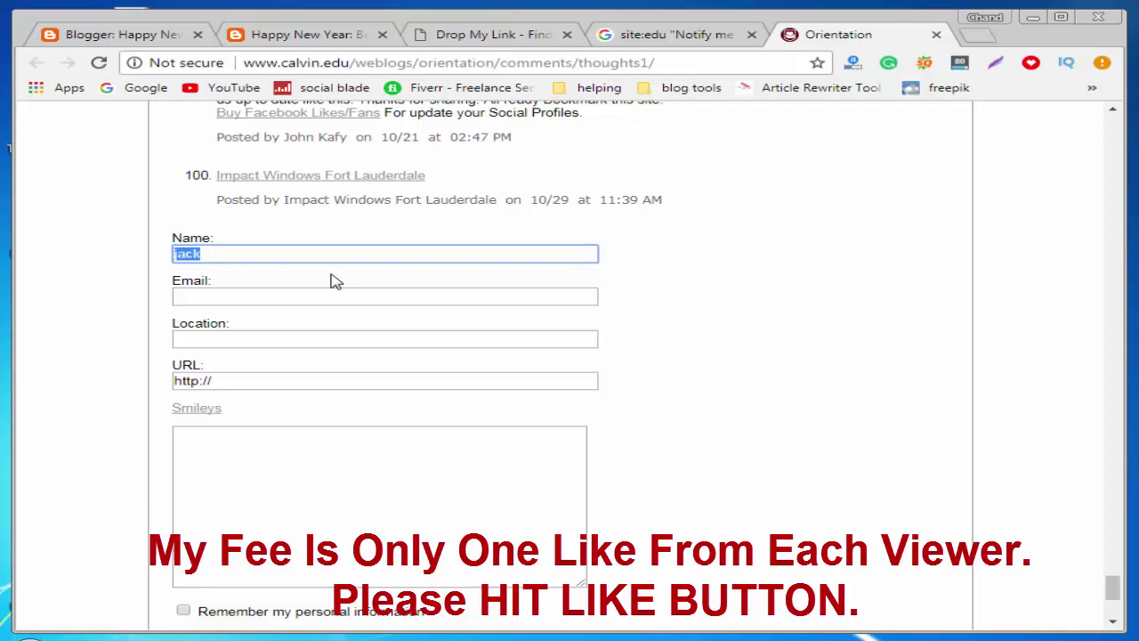
{"action": "left_click", "coordinate": [260, 296]}
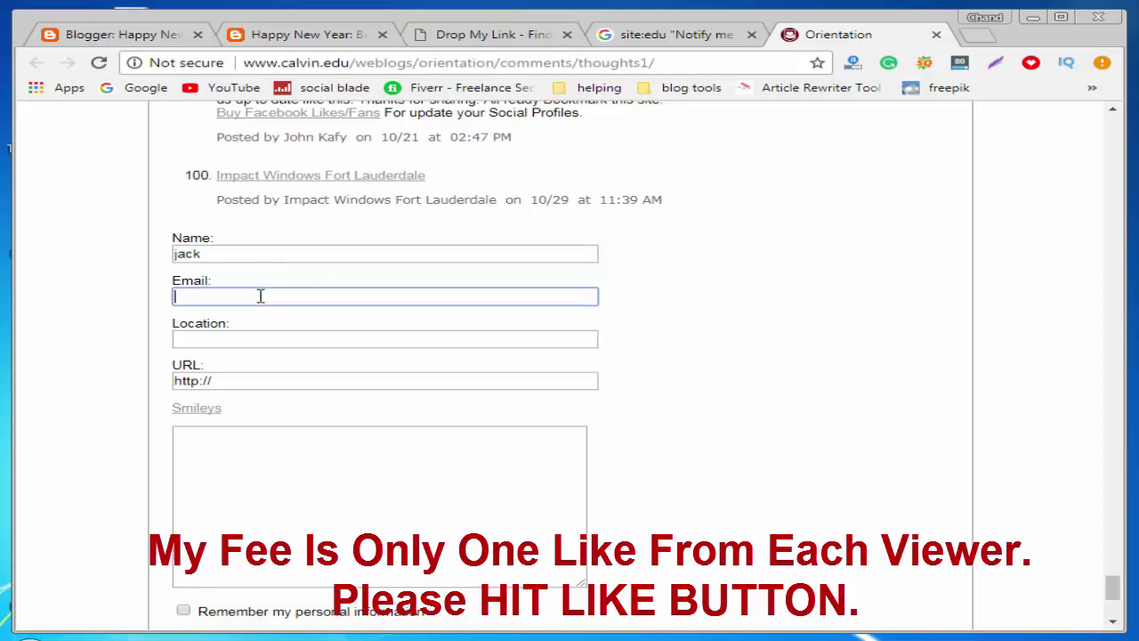
- Fill in the saved e-mail address and the location 'new jersy'
{"action": "type", "text": "usman"}
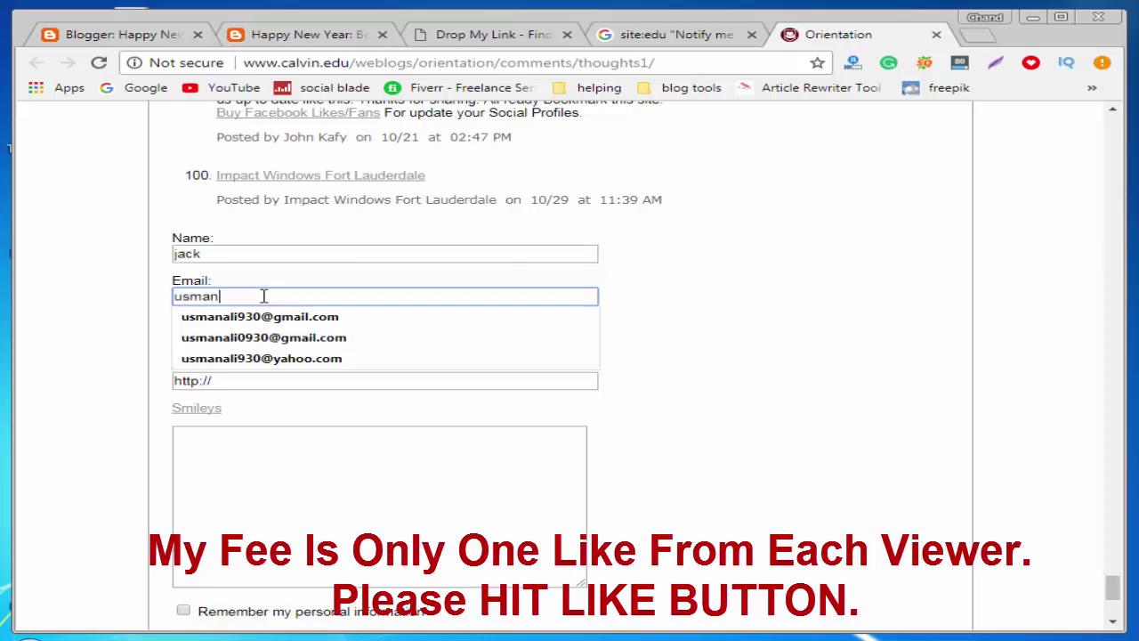
{"action": "left_click", "coordinate": [258, 317]}
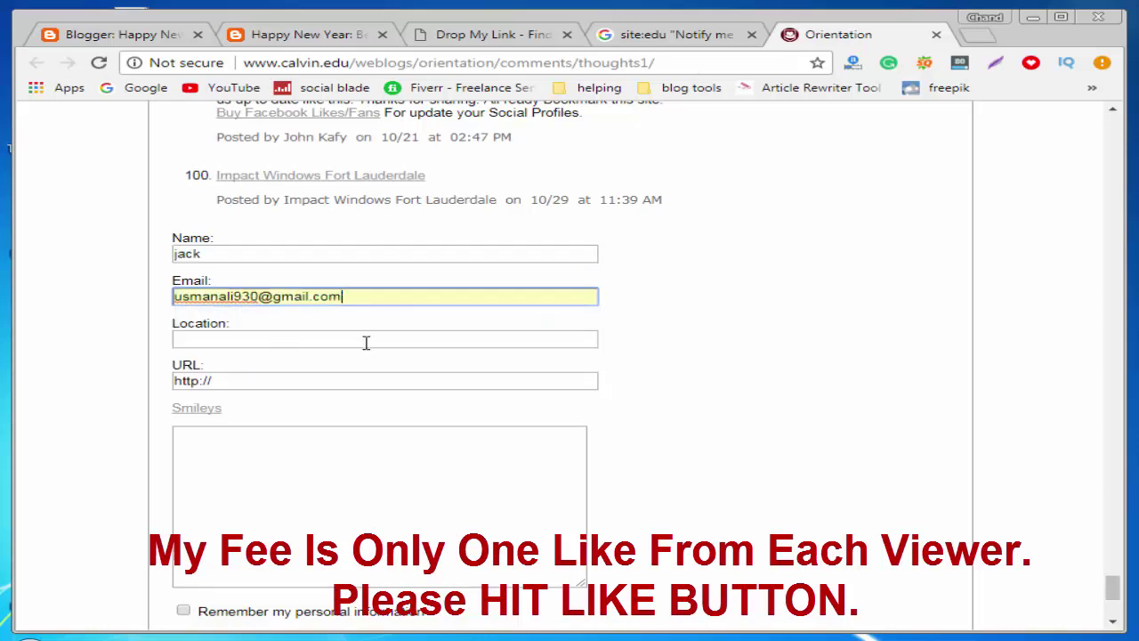
{"action": "left_click", "coordinate": [271, 338]}
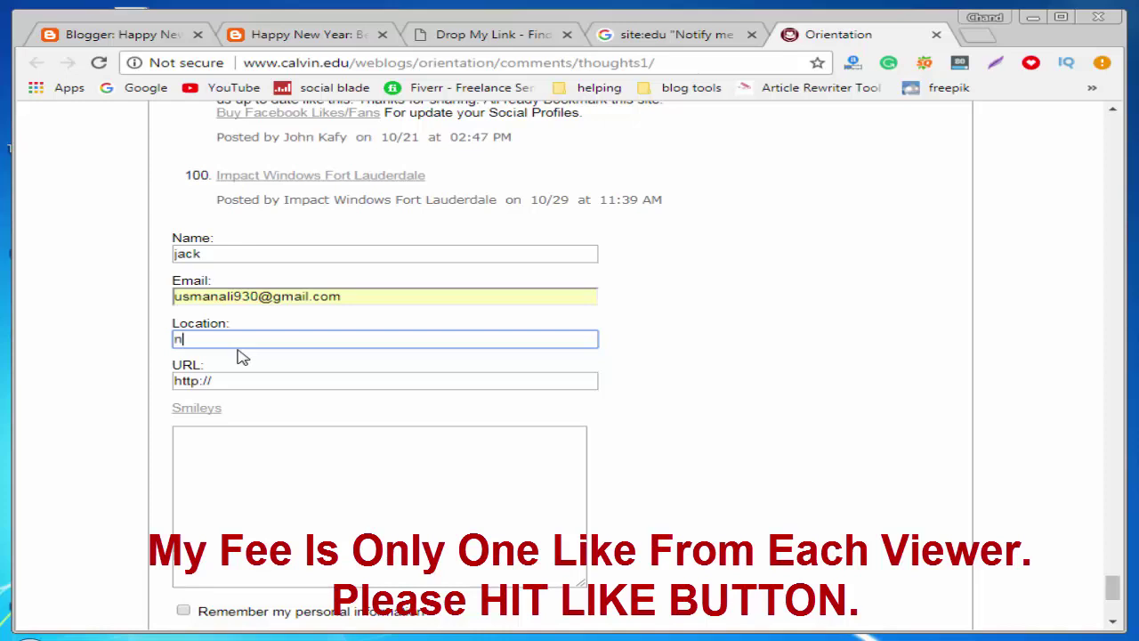
{"action": "type", "text": "new jersy"}
{"action": "left_click", "coordinate": [226, 382]}
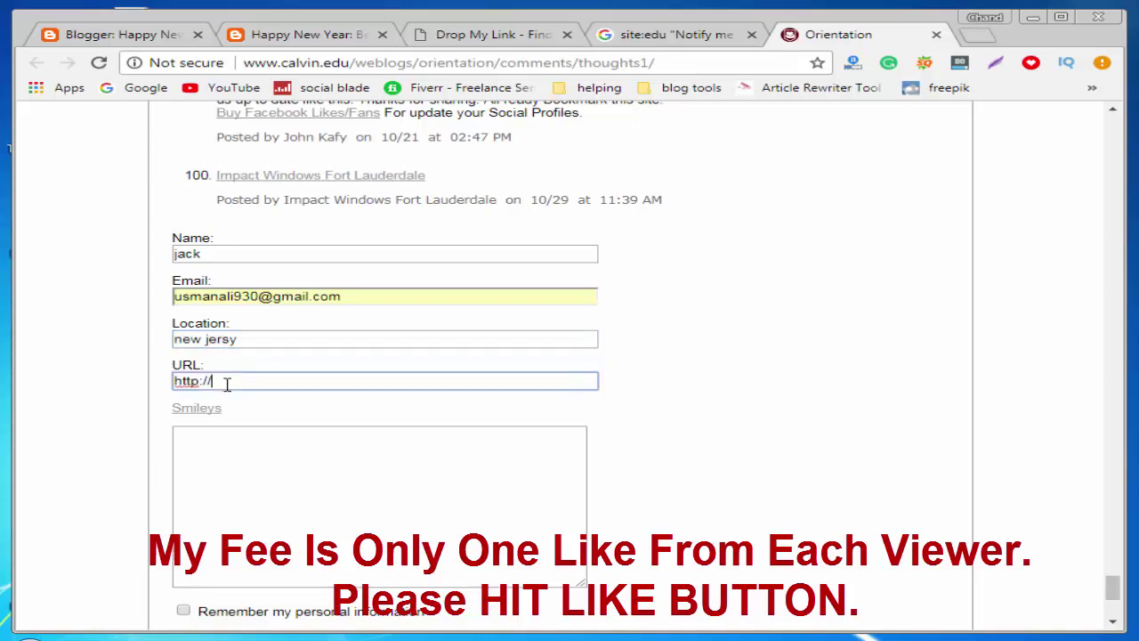
{"action": "scroll", "coordinate": [269, 384], "scroll_direction": "down", "scroll_amount": 2}
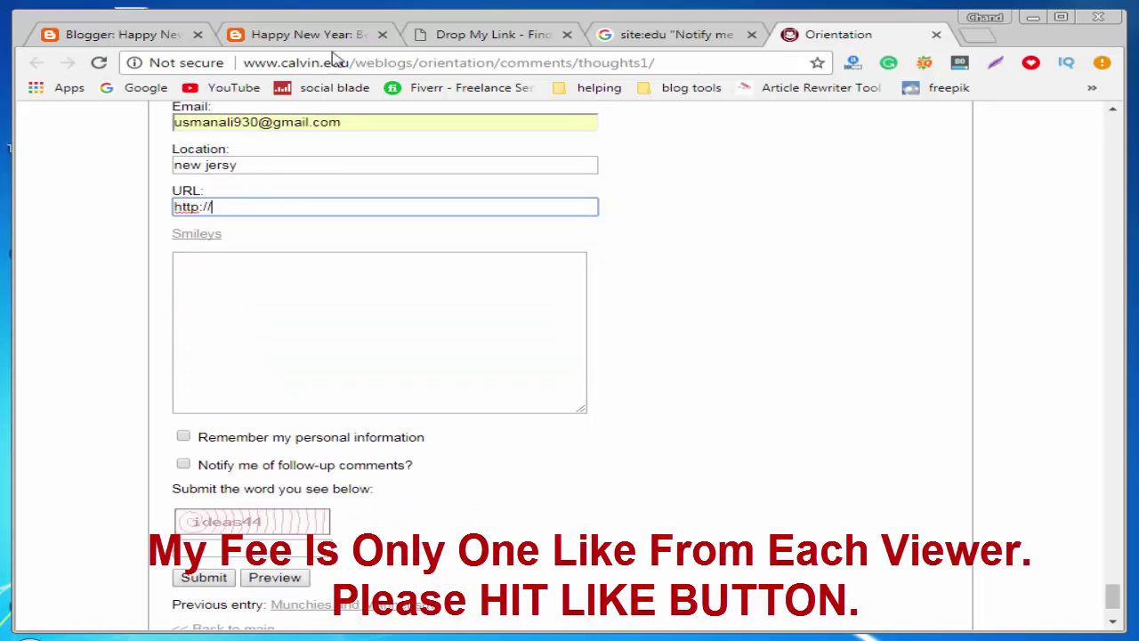
{"action": "left_click", "coordinate": [306, 35]}
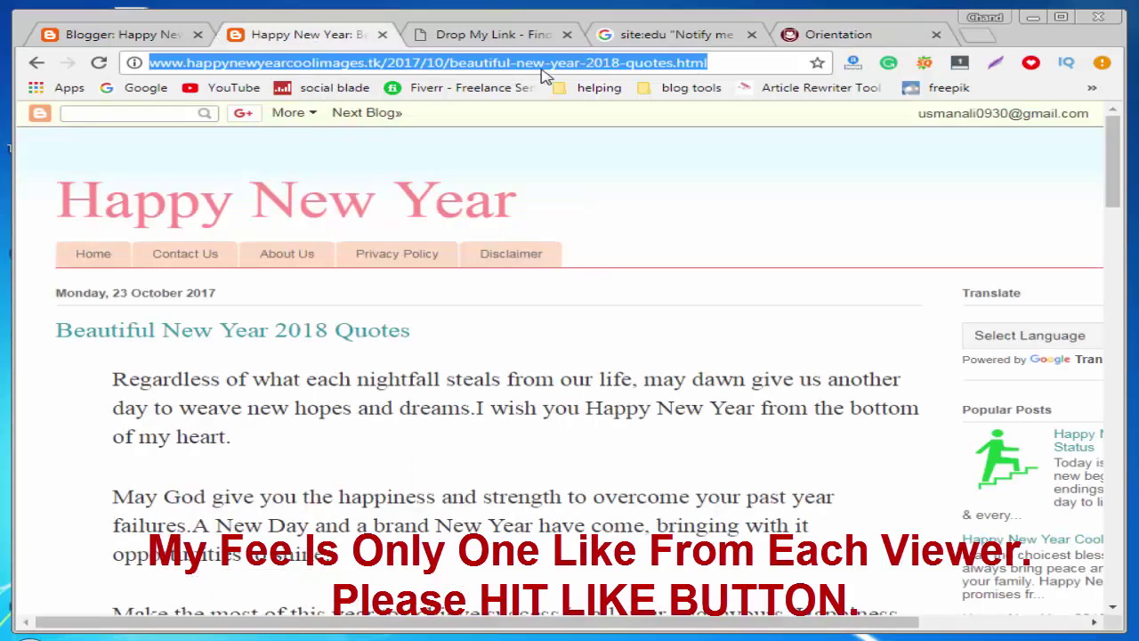
{"action": "left_click", "coordinate": [680, 37]}
{"action": "left_click", "coordinate": [804, 36]}
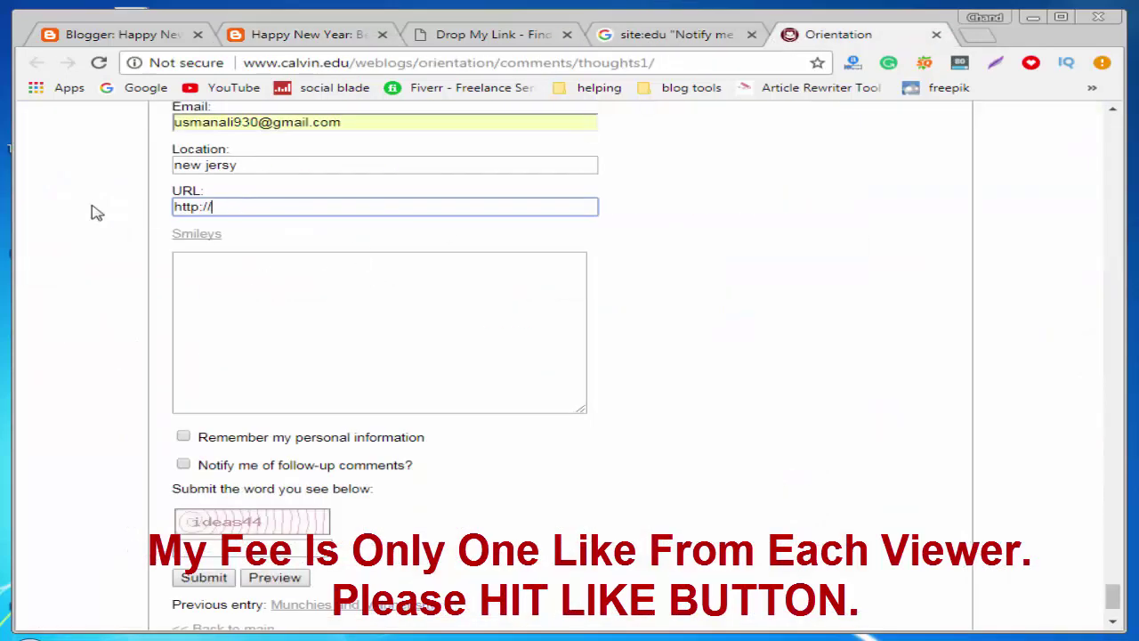
{"action": "key", "text": "Tab"}
{"action": "type", "text": "http://www.happynewyearcoolimages.tk/2017/10/beautiful-new-year-2018-quotes.html"}
- Start the comment with 'This is very useful website.', correcting typos
{"action": "left_click", "coordinate": [652, 256]}
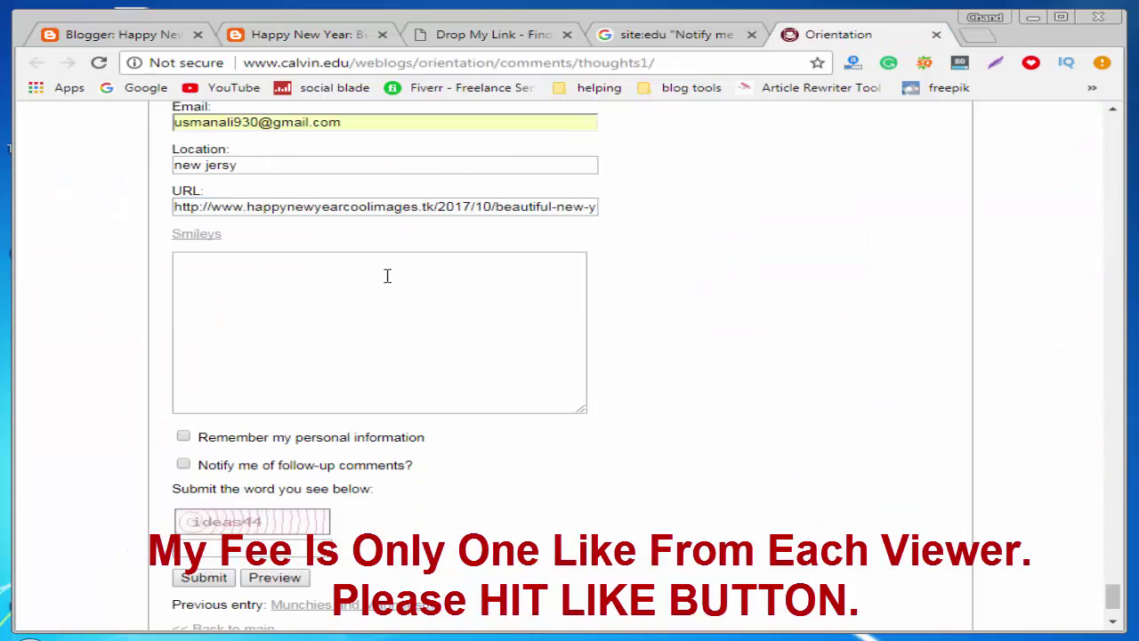
{"action": "left_click", "coordinate": [256, 270]}
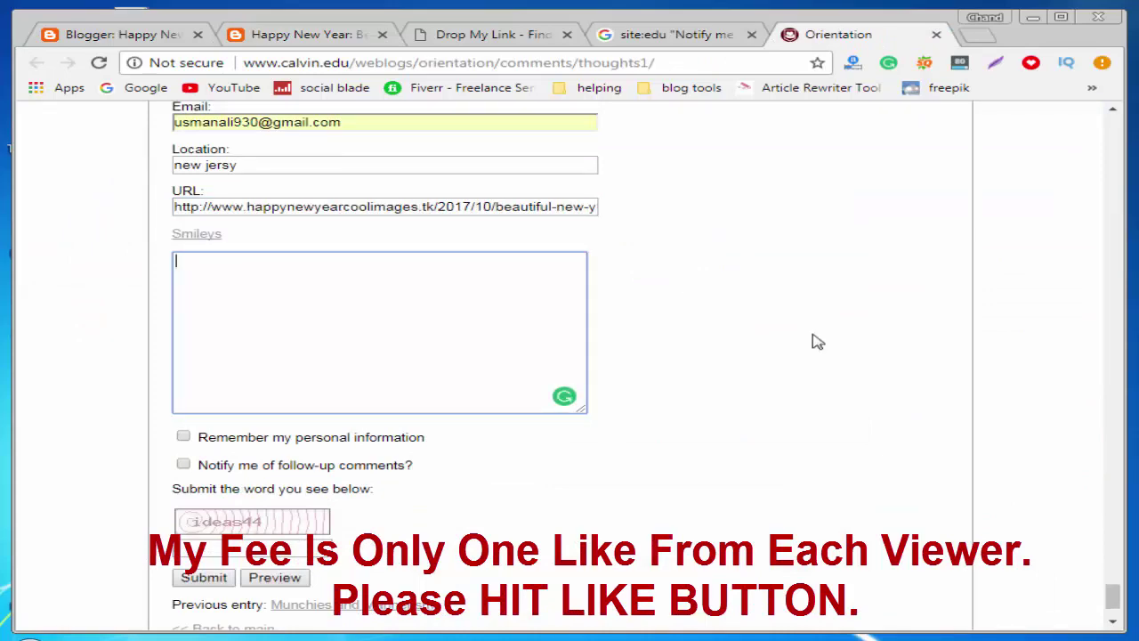
{"action": "scroll", "coordinate": [495, 294], "scroll_direction": "up", "scroll_amount": 8}
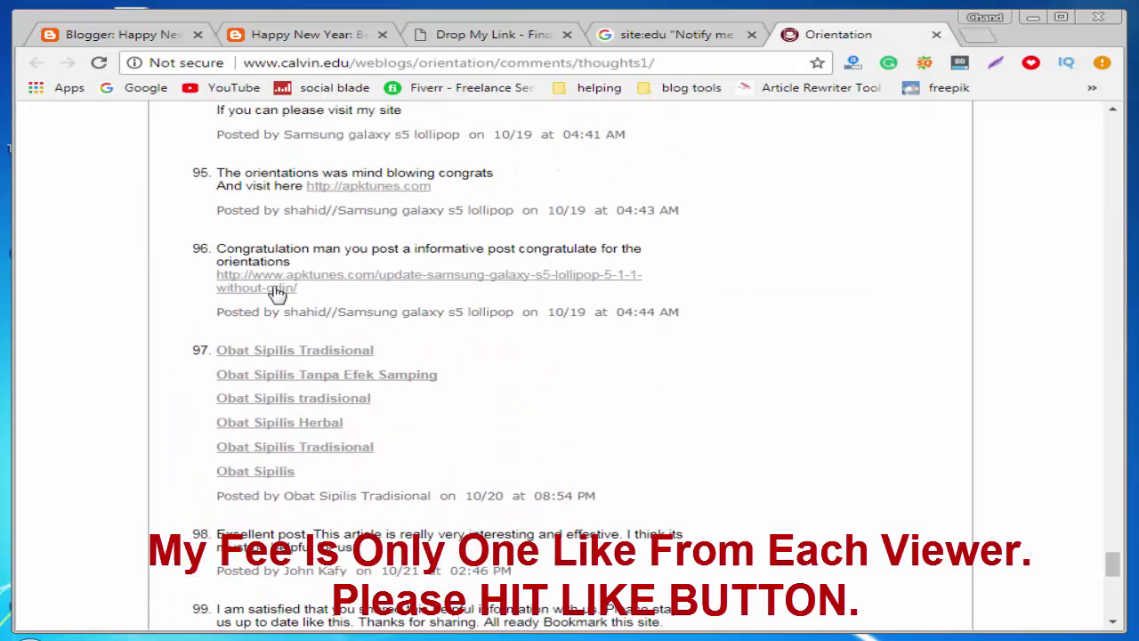
{"action": "scroll", "coordinate": [283, 238], "scroll_direction": "up", "scroll_amount": 5}
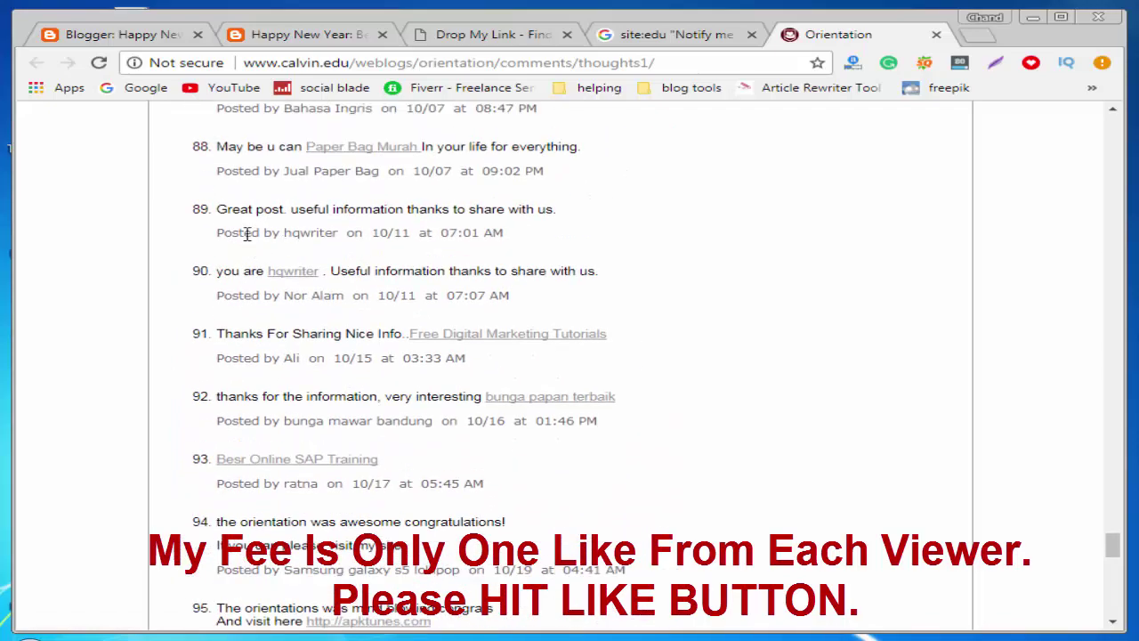
{"action": "scroll", "coordinate": [316, 258], "scroll_direction": "down", "scroll_amount": 1}
{"action": "scroll", "coordinate": [392, 233], "scroll_direction": "up", "scroll_amount": 1}
{"action": "scroll", "coordinate": [457, 227], "scroll_direction": "down", "scroll_amount": 13}
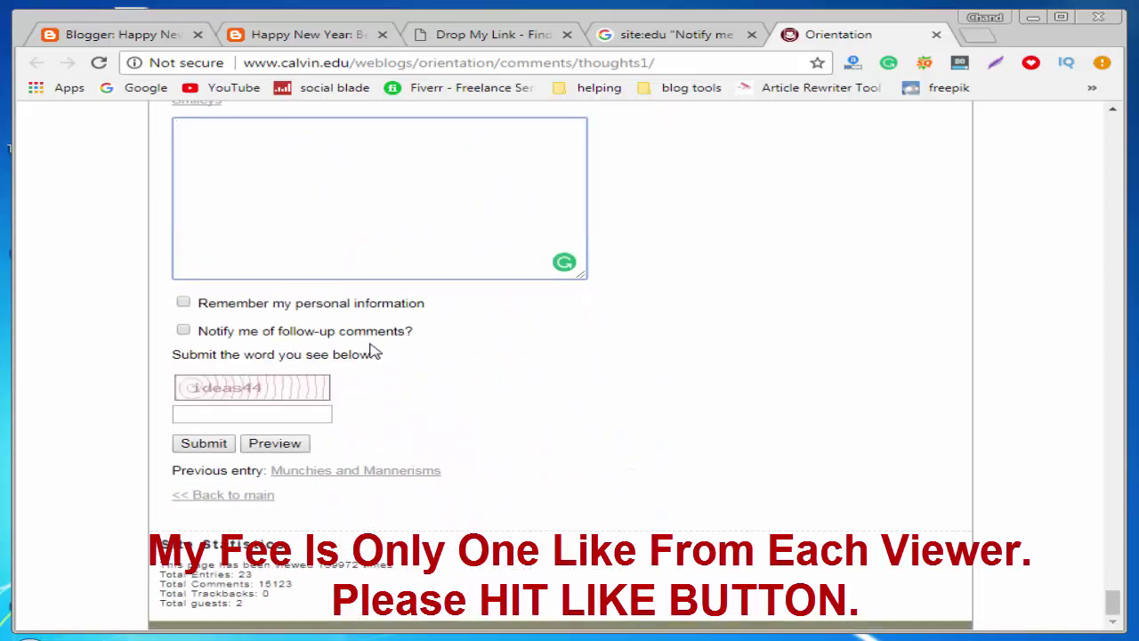
{"action": "scroll", "coordinate": [348, 205], "scroll_direction": "up", "scroll_amount": 3}
{"action": "type", "text": "his is very usel"}
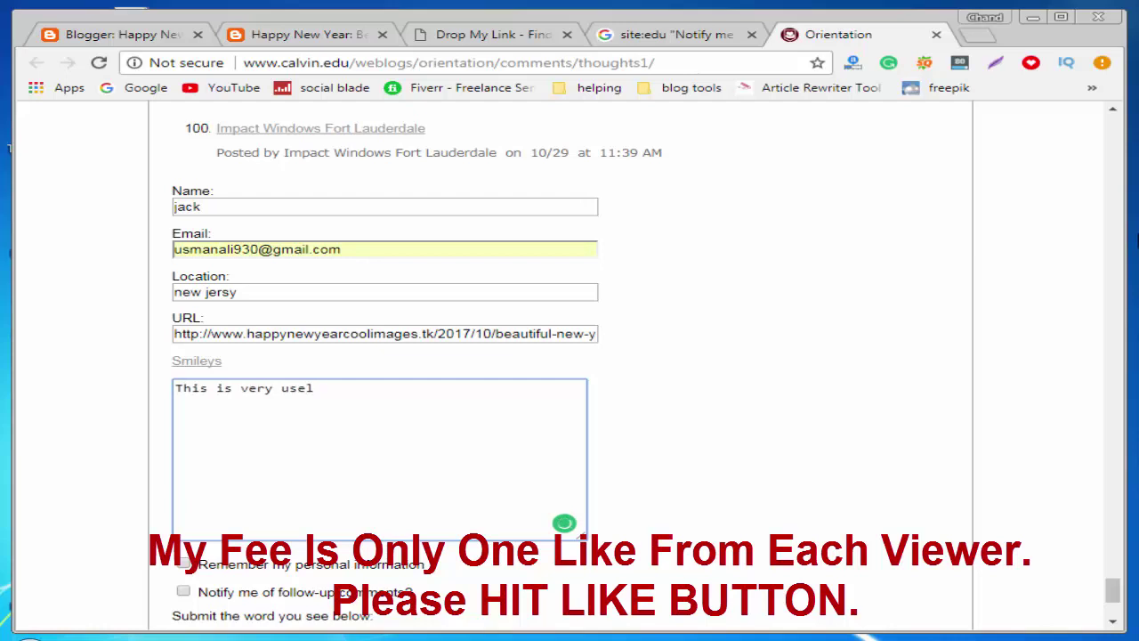
{"action": "key", "text": "BackSpace"}
{"action": "type", "text": "ful website.THis"}
- Add 'This article is really helpful. Thank you so much for sharing this great knowledge.' and accept 'a very'
{"action": "scroll", "coordinate": [568, 330], "scroll_direction": "down", "scroll_amount": 1}
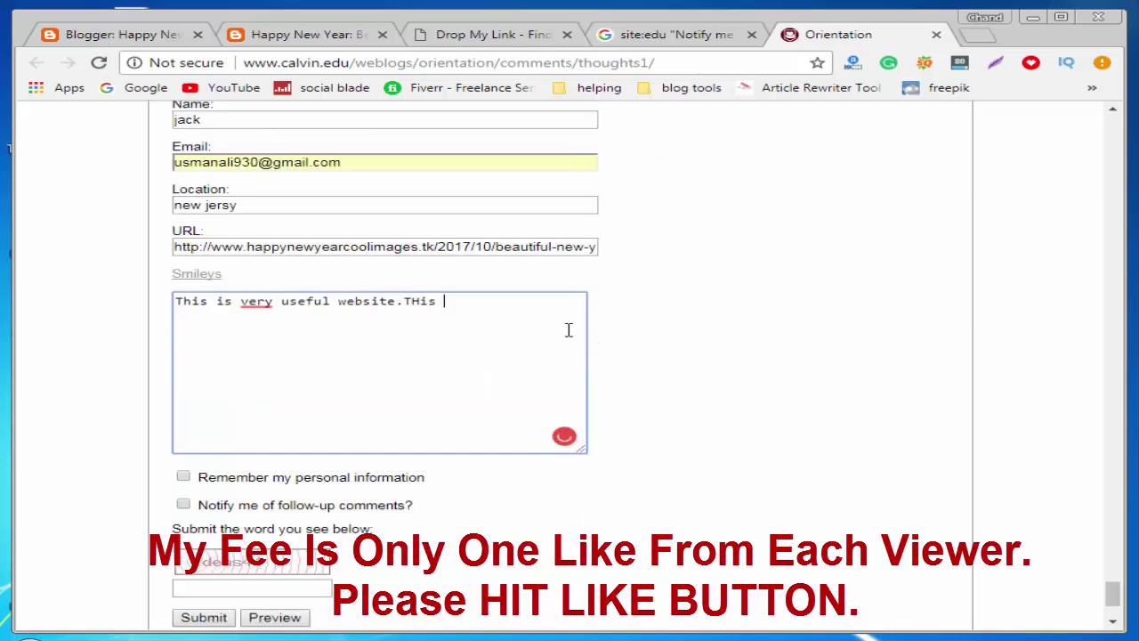
{"action": "key", "text": "BackSpace"}
{"action": "key", "text": "BackSpace"}
{"action": "type", "text": "his article is really"}
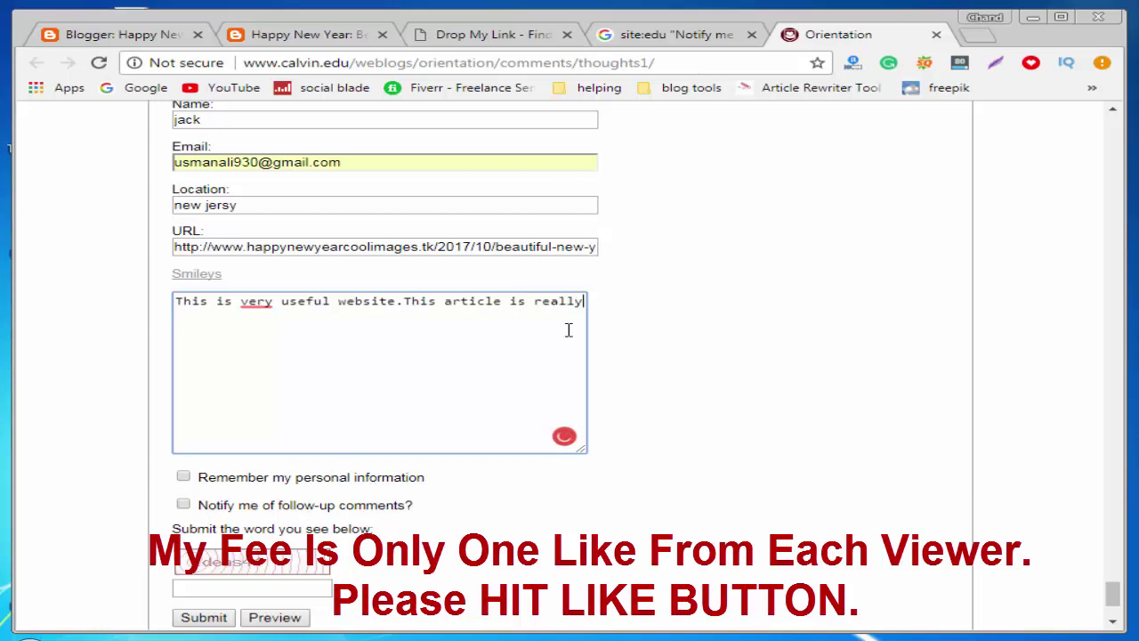
{"action": "type", "text": " helpj"}
{"action": "type", "text": "ful. thank"}
{"action": "type", "text": " you la"}
{"action": "key", "text": "BackSpace"}
{"action": "key", "text": "BackSpace"}
{"action": "type", "text": "so much for sharing "}
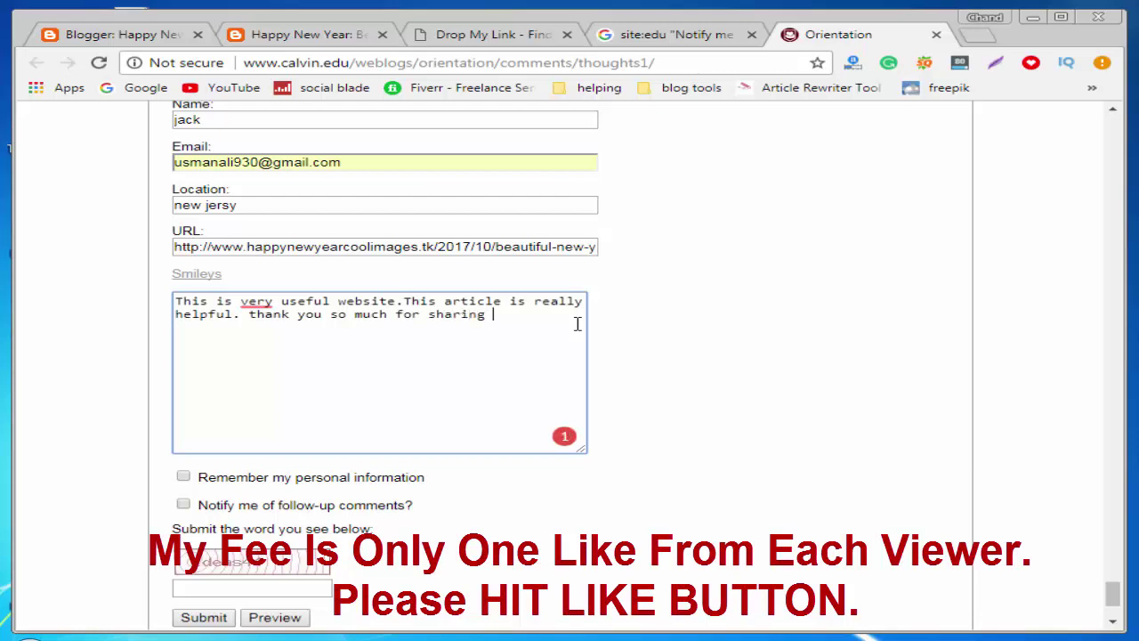
{"action": "type", "text": "this great know"}
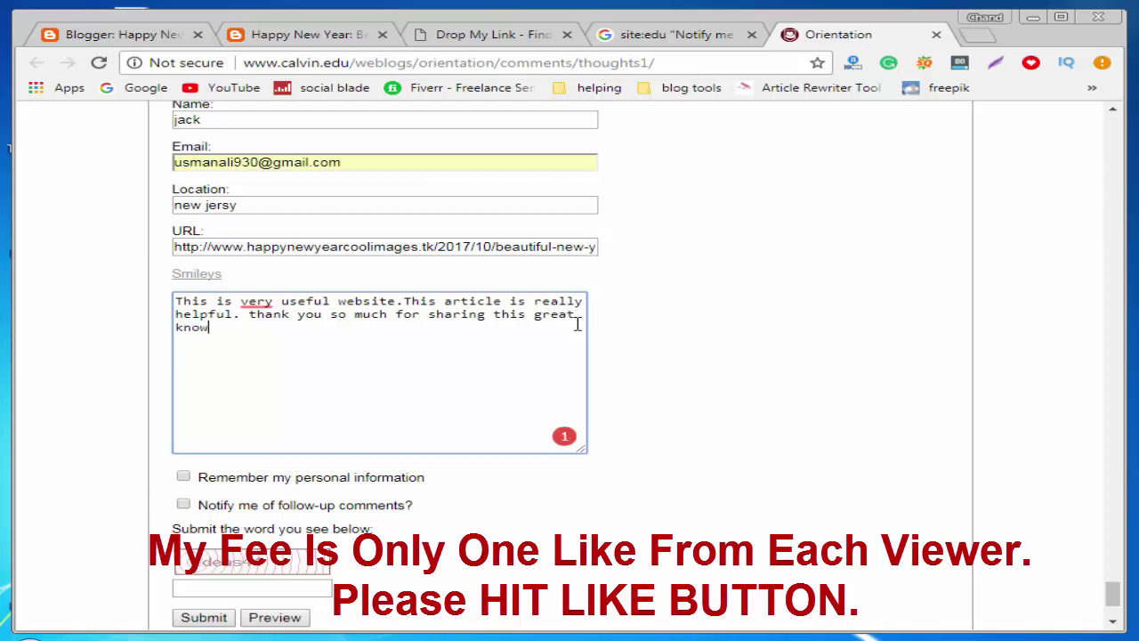
{"action": "type", "text": "ledge."}
{"action": "mouse_move", "coordinate": [261, 296]}
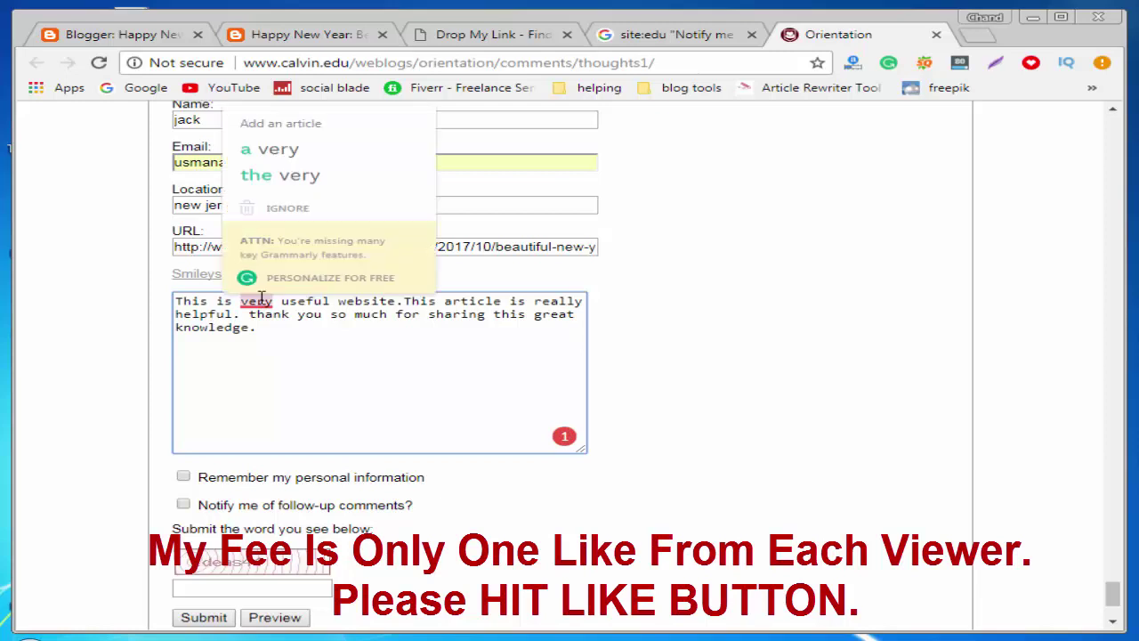
{"action": "left_click", "coordinate": [267, 155]}
{"action": "scroll", "coordinate": [194, 398], "scroll_direction": "down", "scroll_amount": 1}
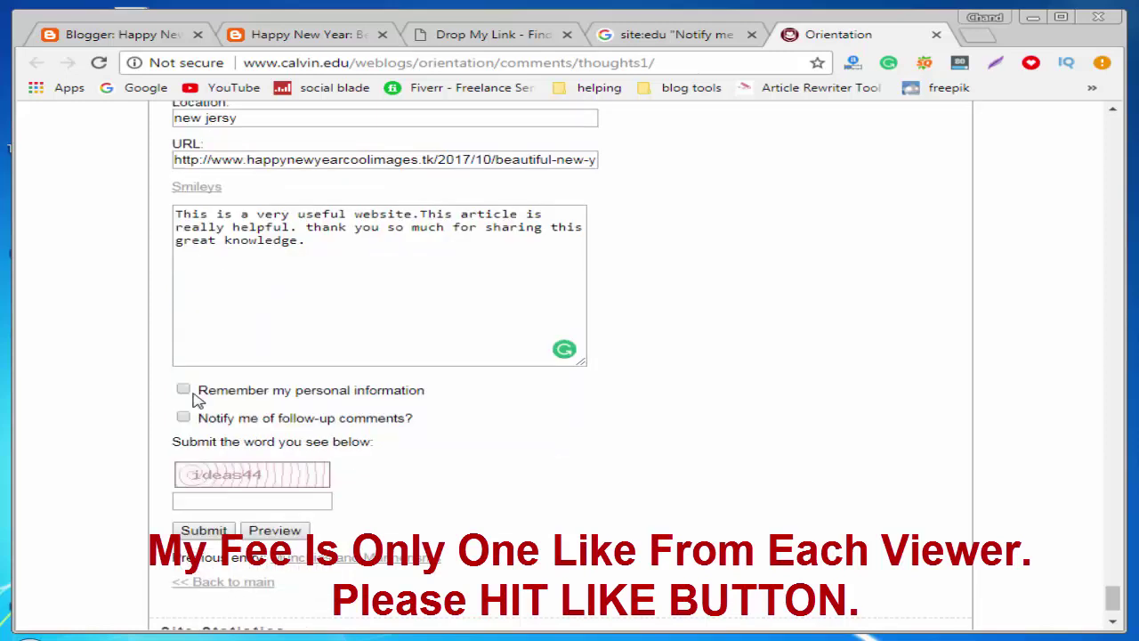
- Tick 'Notify me of follow-up comments?', enter captcha word 'ideas44', and submit the comment
{"action": "left_click", "coordinate": [184, 418]}
{"action": "left_click", "coordinate": [202, 501]}
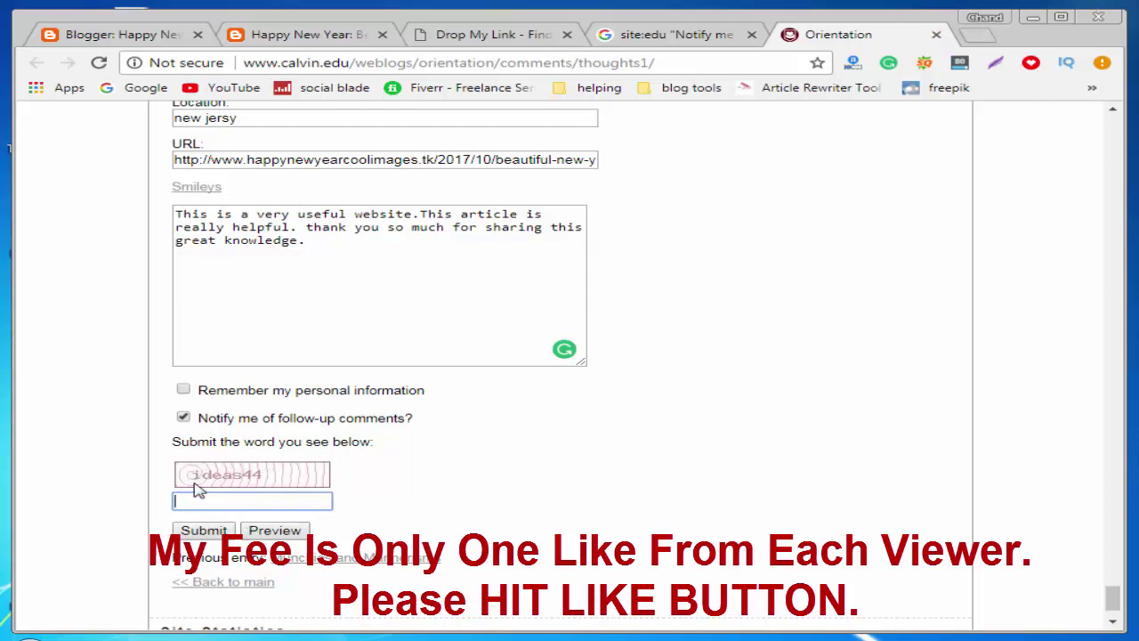
{"action": "type", "text": "i"}
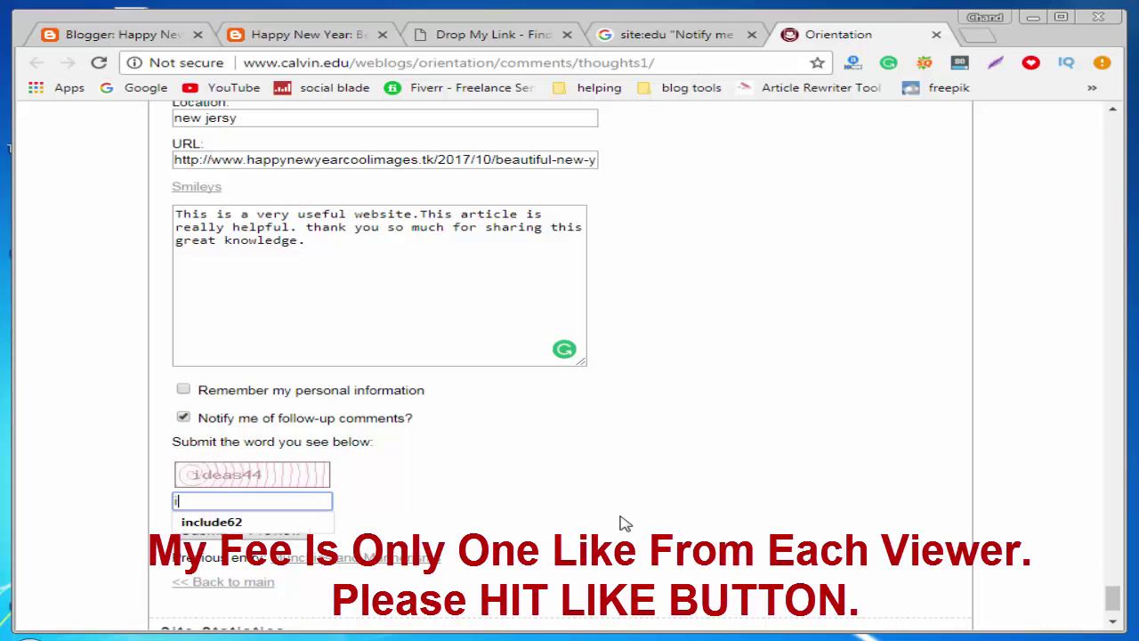
{"action": "type", "text": "deas44"}
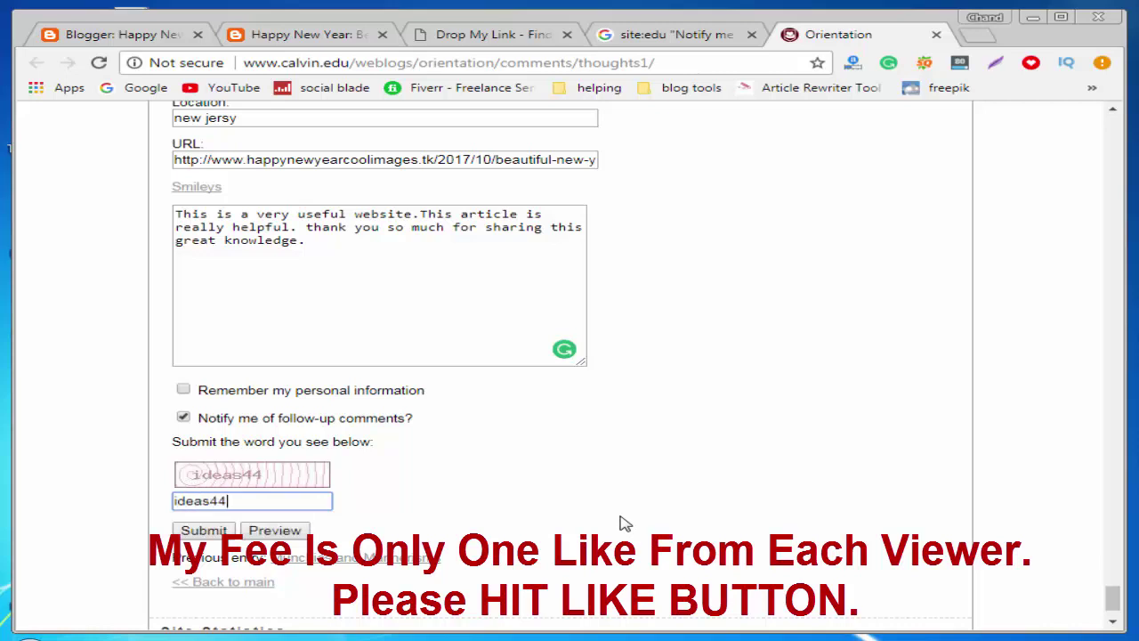
{"action": "scroll", "coordinate": [448, 590], "scroll_direction": "down", "scroll_amount": 1}
{"action": "left_click", "coordinate": [204, 447]}
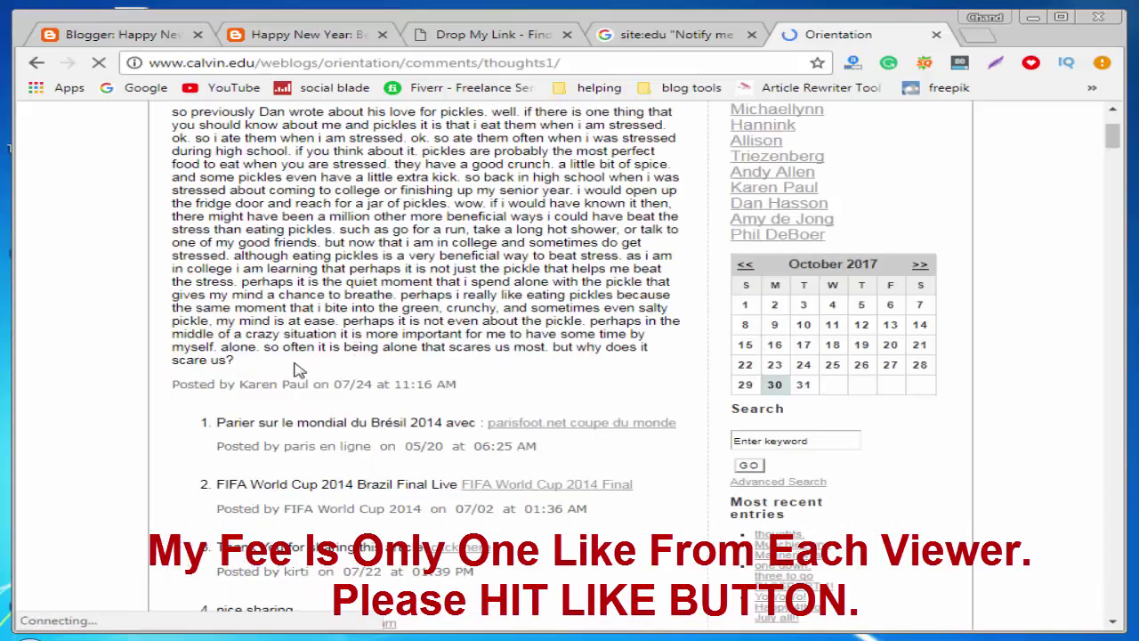
{"action": "scroll", "coordinate": [303, 364], "scroll_direction": "down", "scroll_amount": 6}
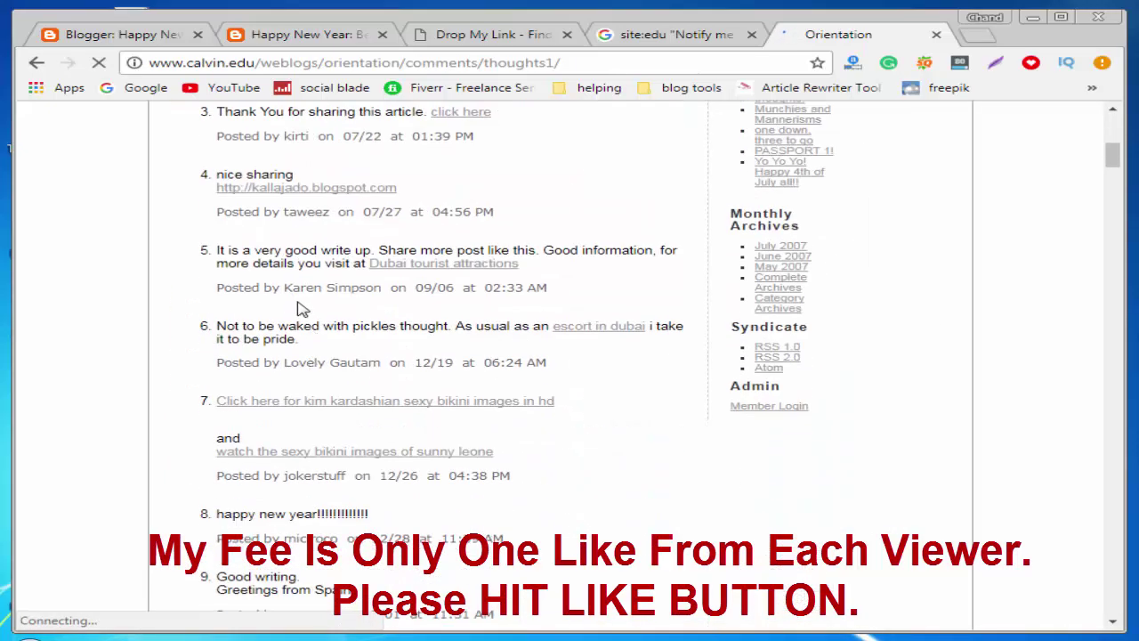
{"action": "scroll", "coordinate": [303, 305], "scroll_direction": "down", "scroll_amount": 15}
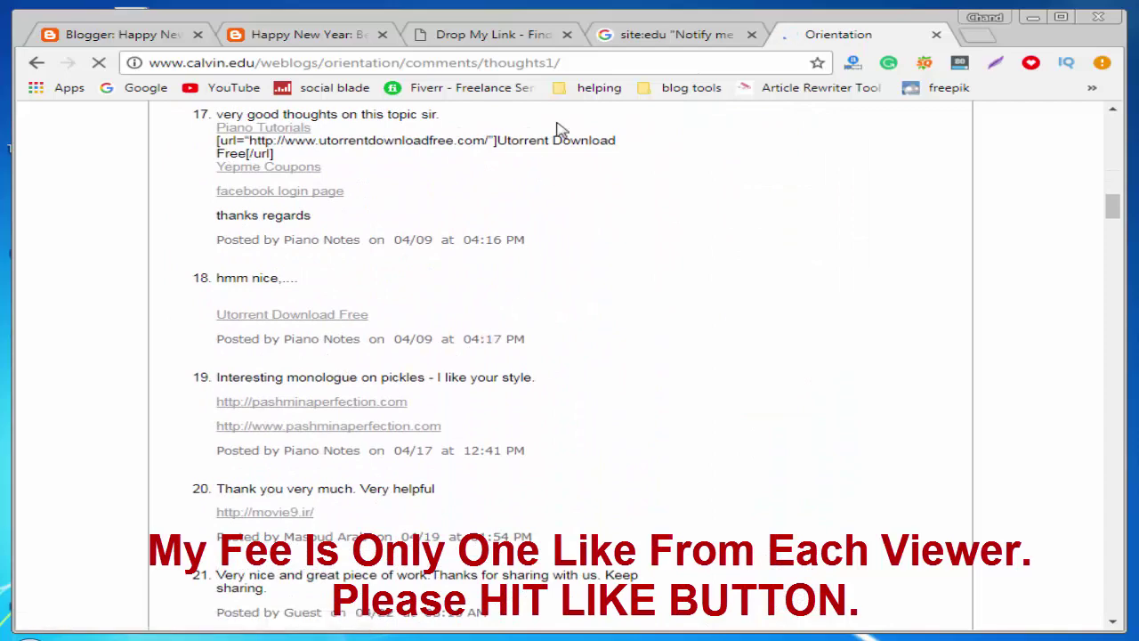
- Review the Google results, then change Drop My Link's domain filter to .gov
{"action": "left_click", "coordinate": [671, 36]}
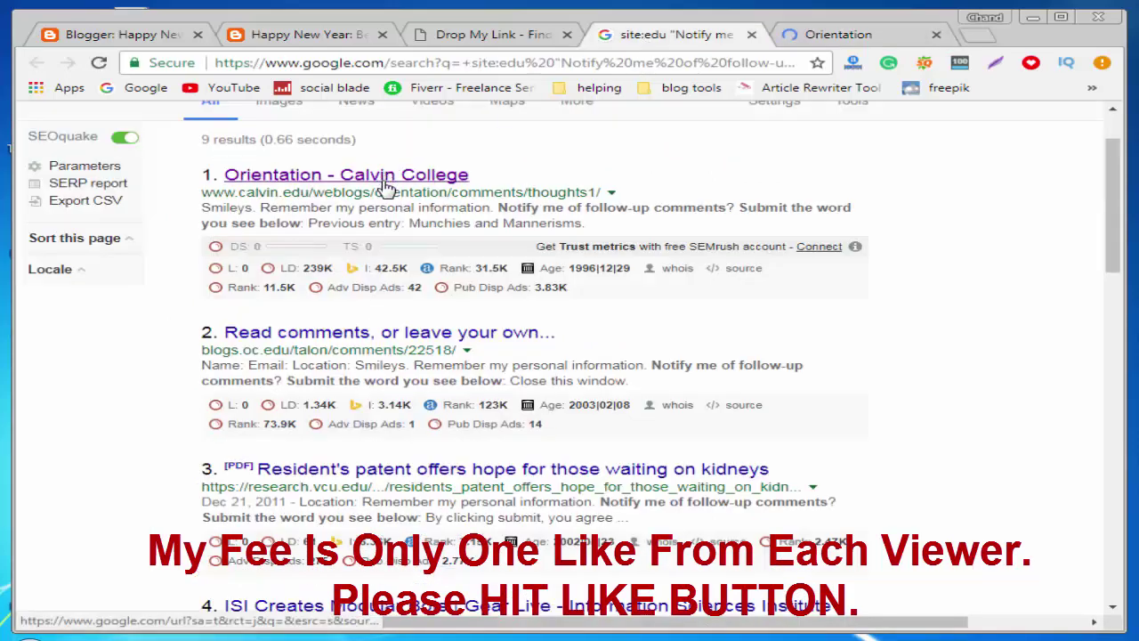
{"action": "scroll", "coordinate": [292, 195], "scroll_direction": "down", "scroll_amount": 1}
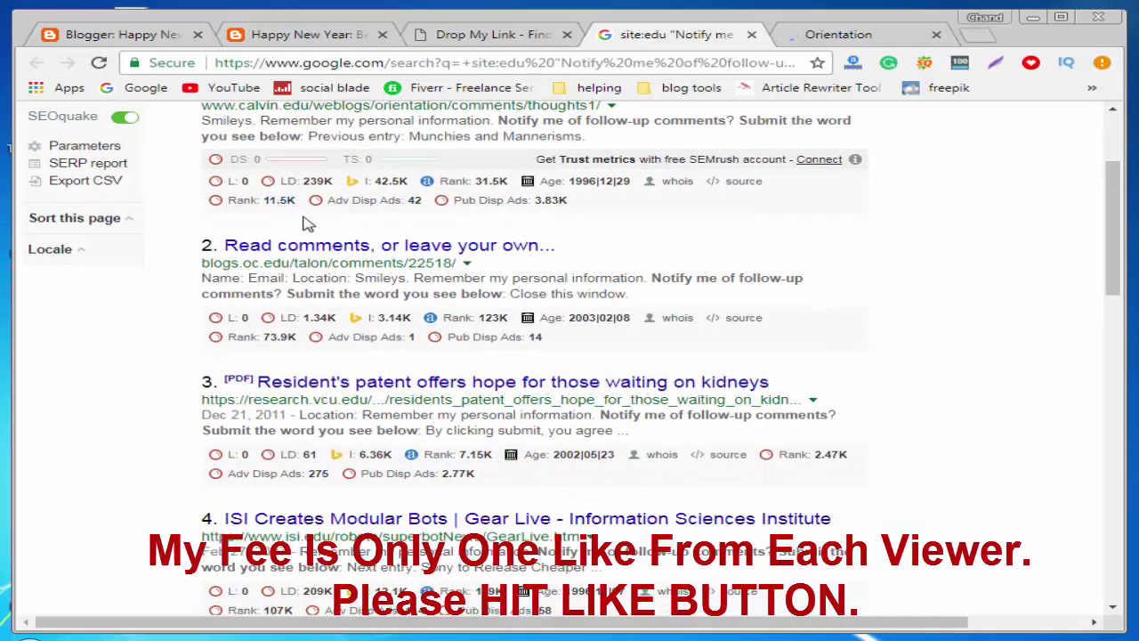
{"action": "scroll", "coordinate": [293, 267], "scroll_direction": "down", "scroll_amount": 3}
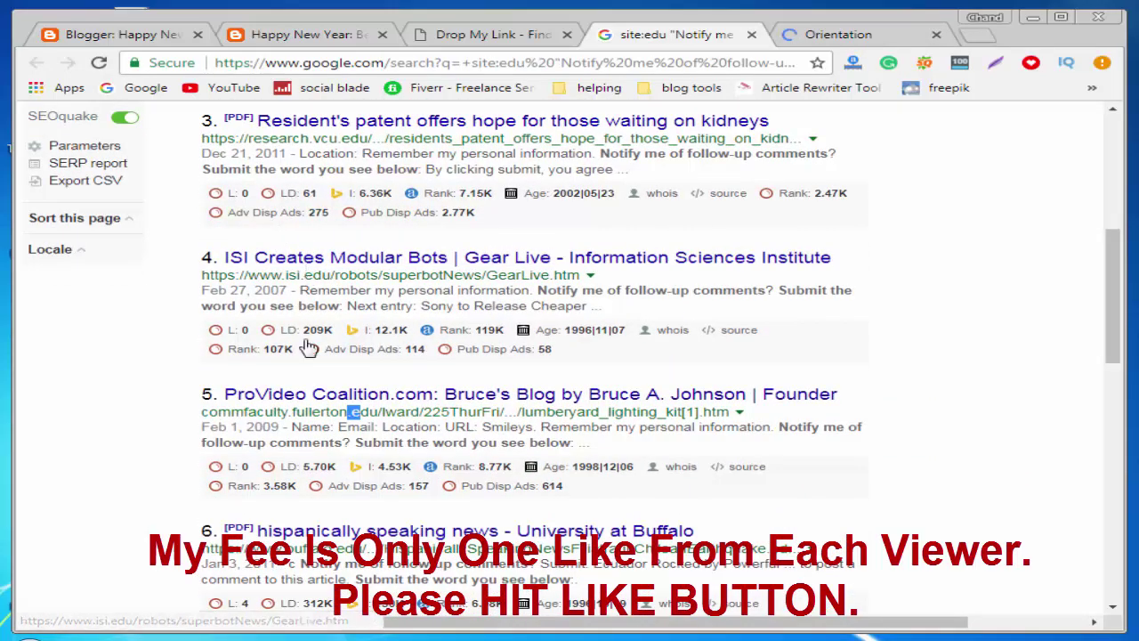
{"action": "scroll", "coordinate": [311, 400], "scroll_direction": "down", "scroll_amount": 1}
{"action": "scroll", "coordinate": [316, 413], "scroll_direction": "down", "scroll_amount": 2}
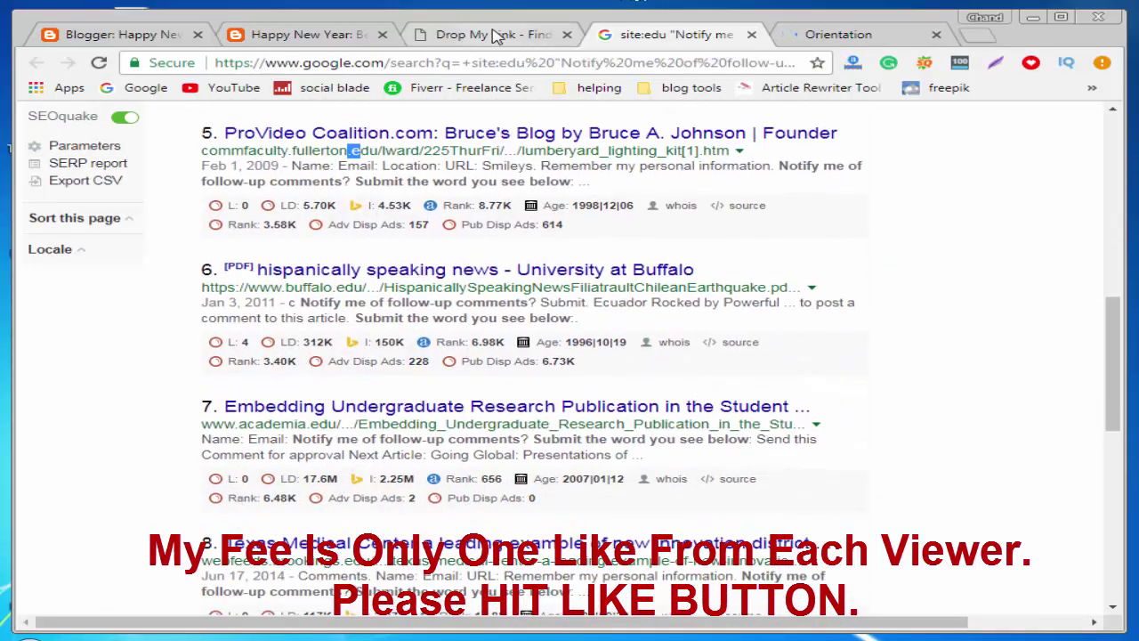
{"action": "left_click", "coordinate": [494, 34]}
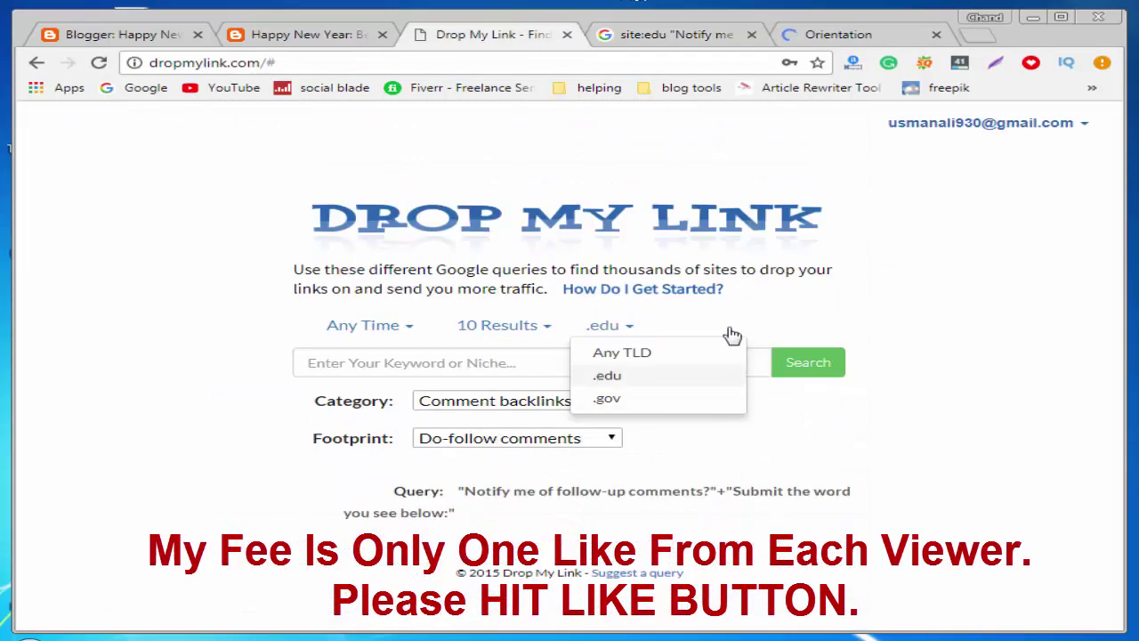
{"action": "left_click", "coordinate": [613, 398]}
{"action": "left_click", "coordinate": [626, 327]}
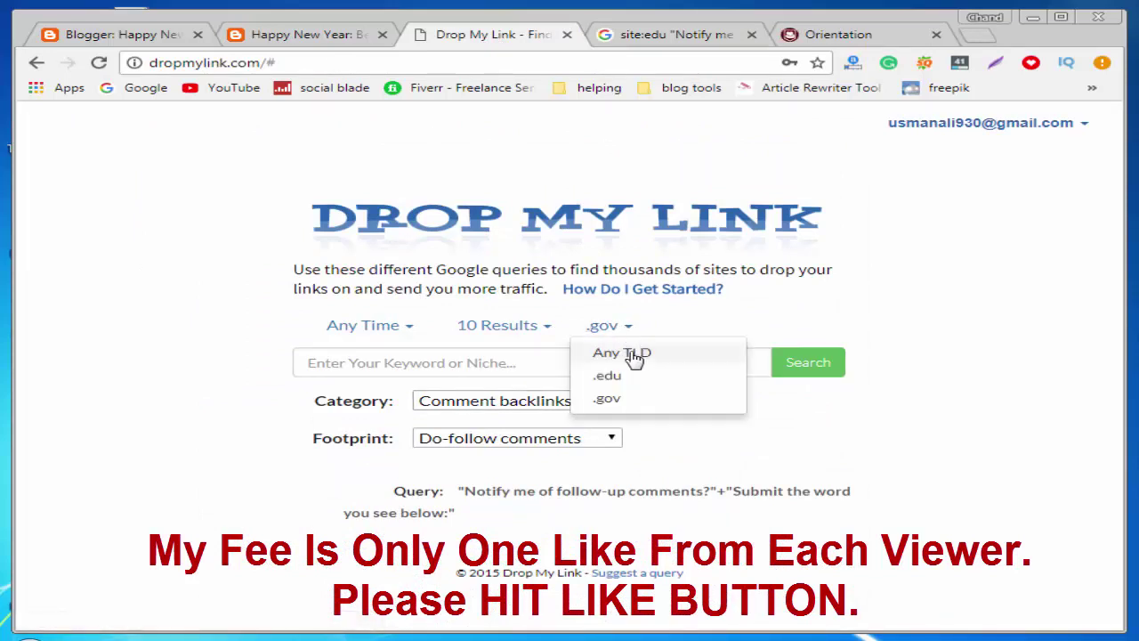